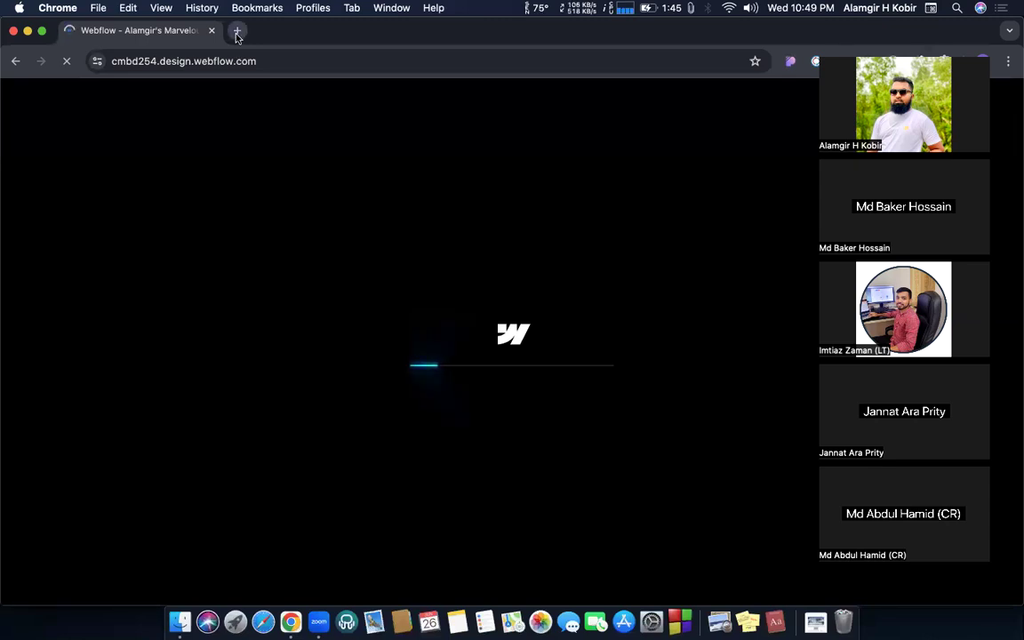
Step: Search Google Images for "popup for website" in a new tab and browse the example popup designs
click(237, 32)
text(po)
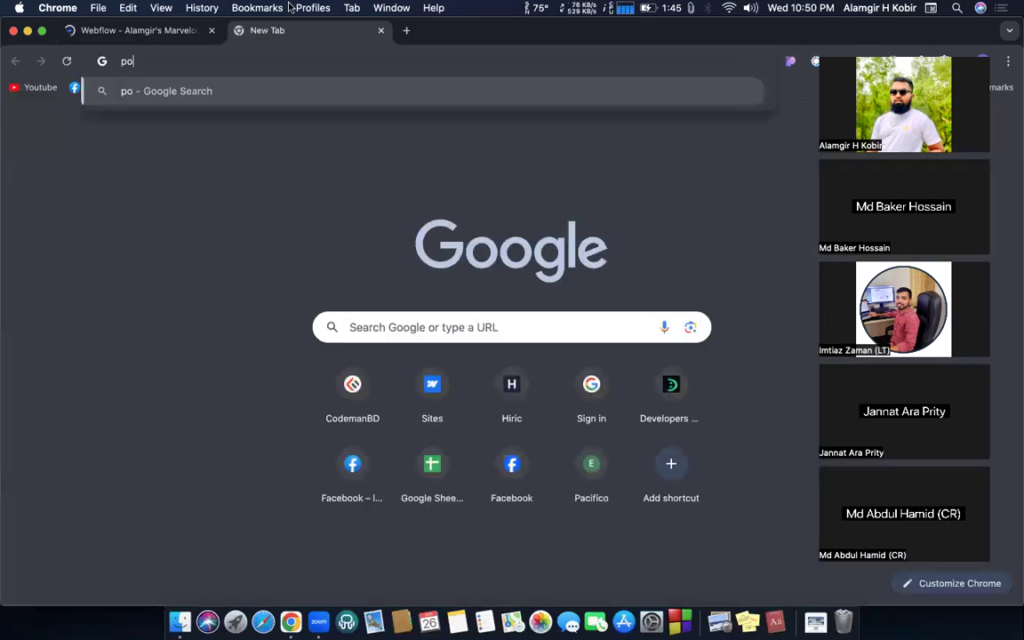
text(pup)
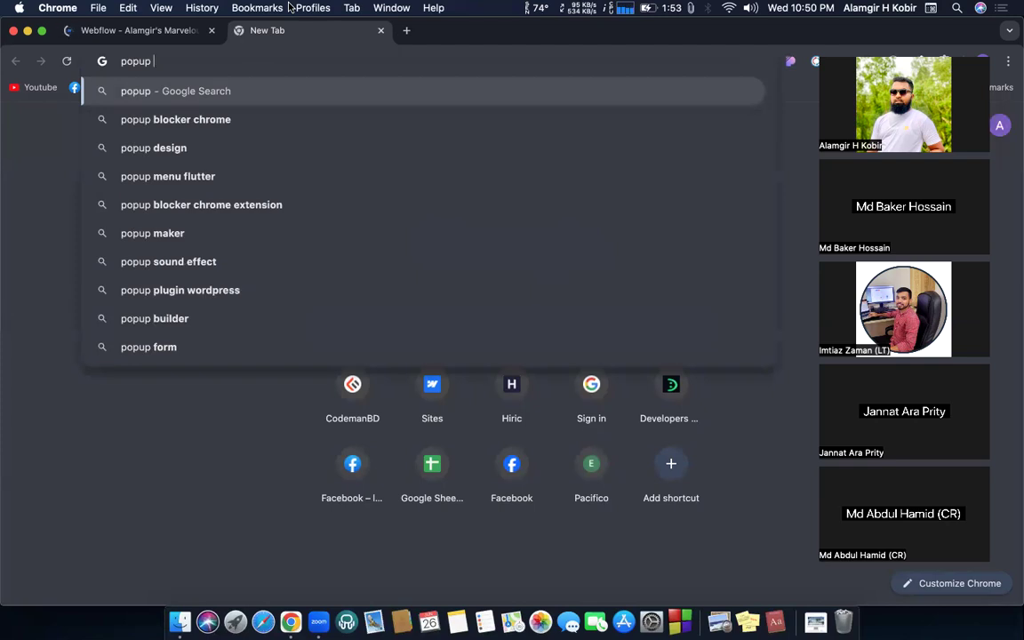
text( fo)
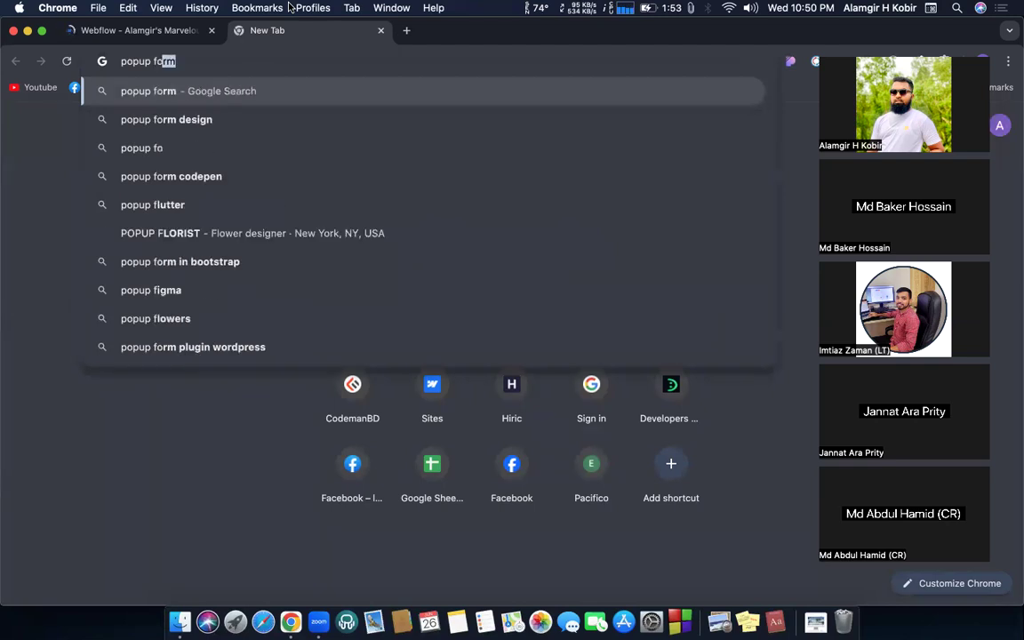
text(r we)
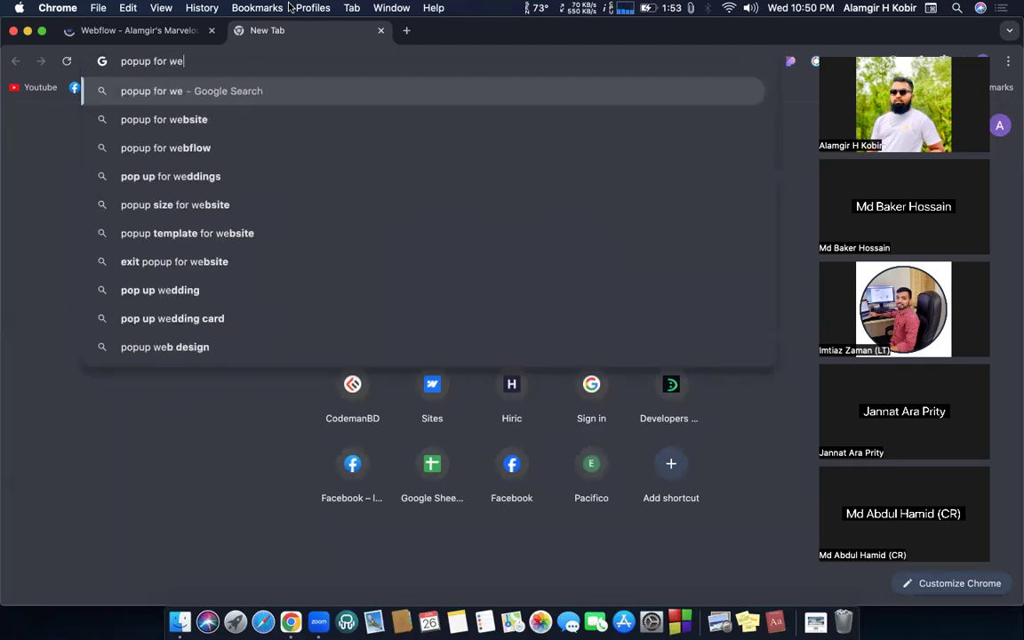
key(Down)
key(Return)
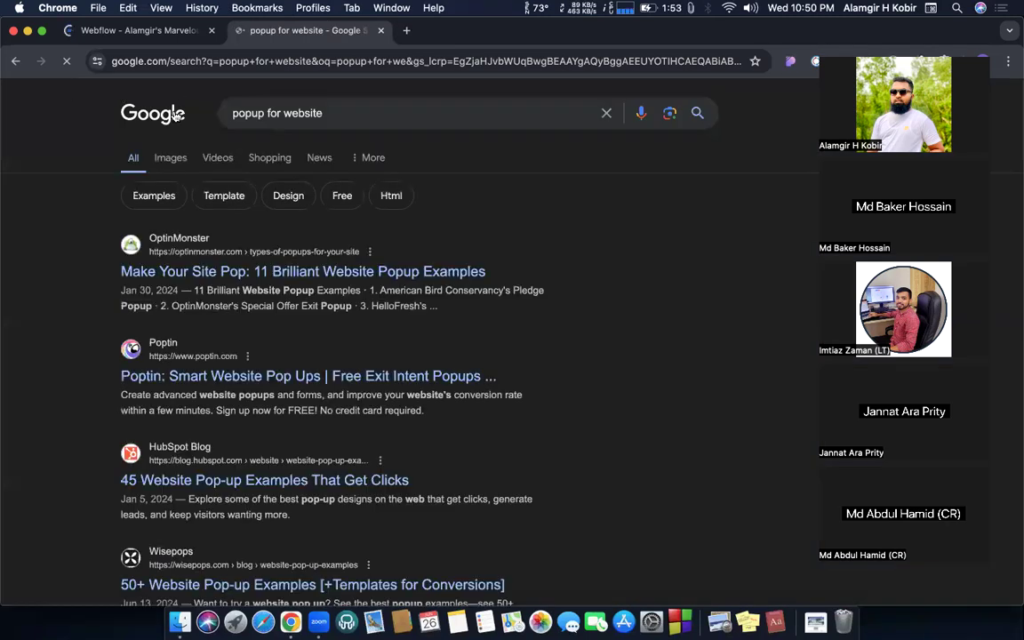
click(171, 161)
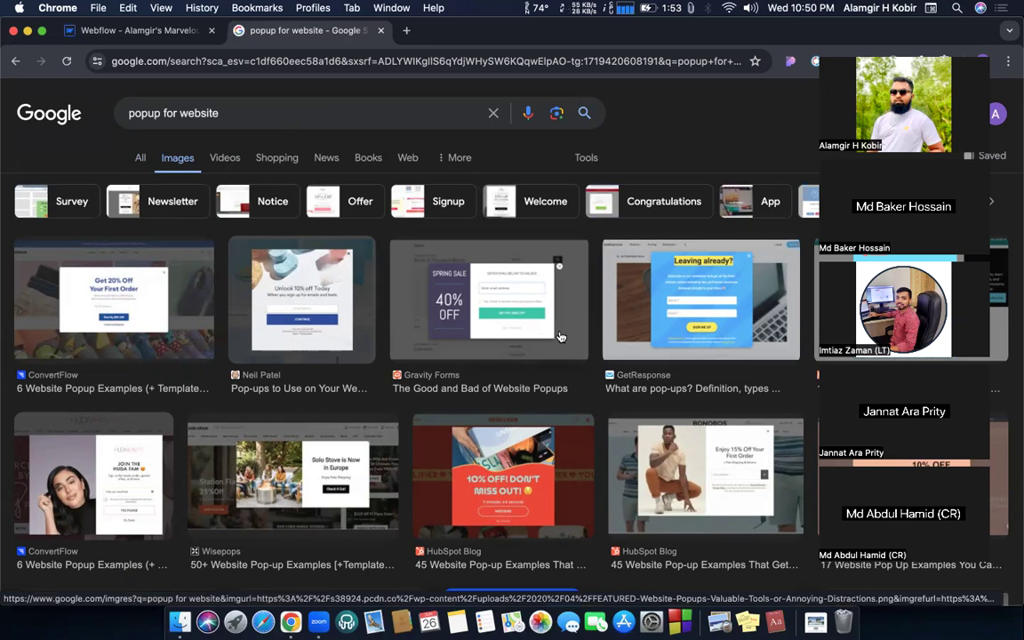
scroll(560, 336, down, 5)
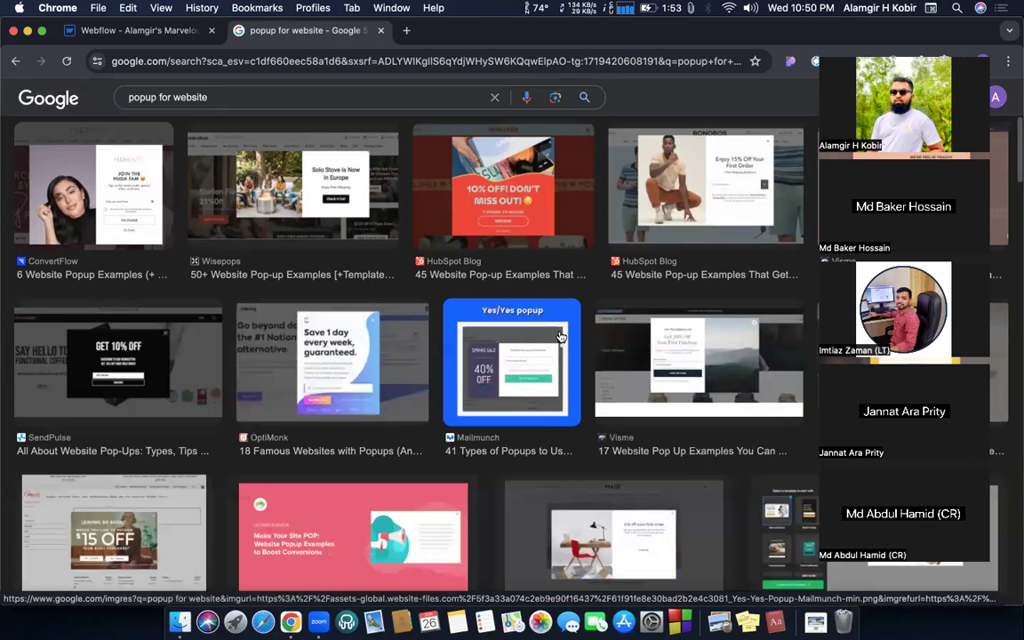
scroll(560, 336, down, 5)
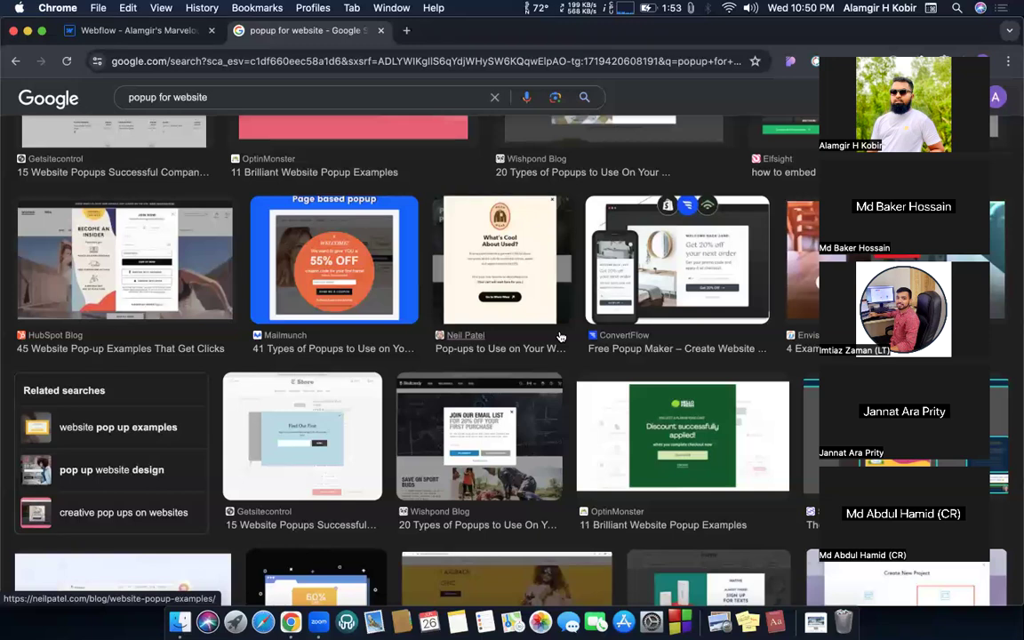
Step: Return to the Webflow site design, reduce the browser zoom to 75% and select the home hero section
click(138, 32)
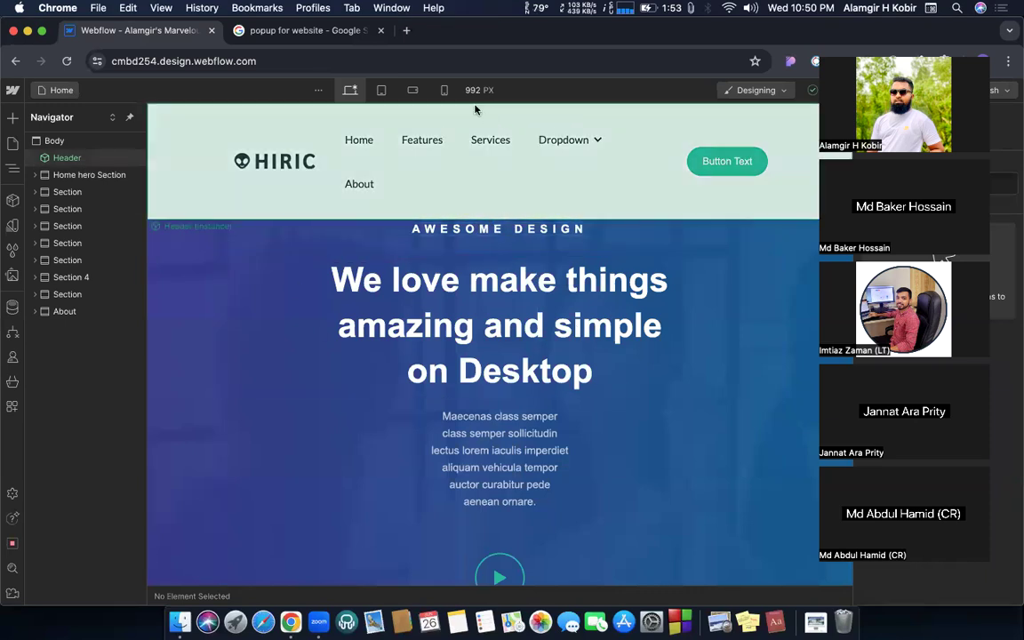
key(super+minus)
key(super+minus)
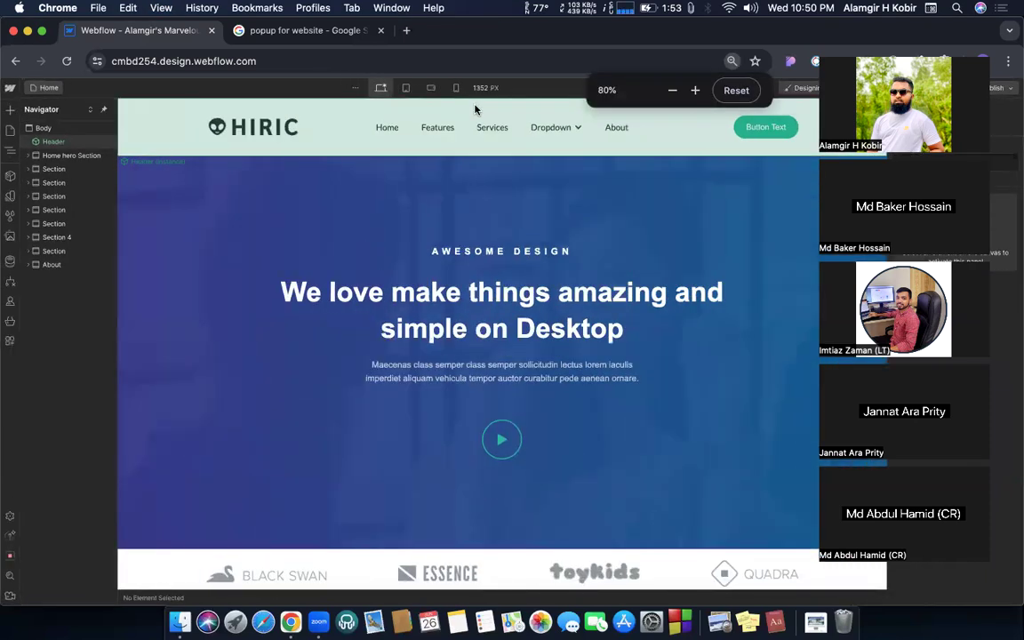
key(super+minus)
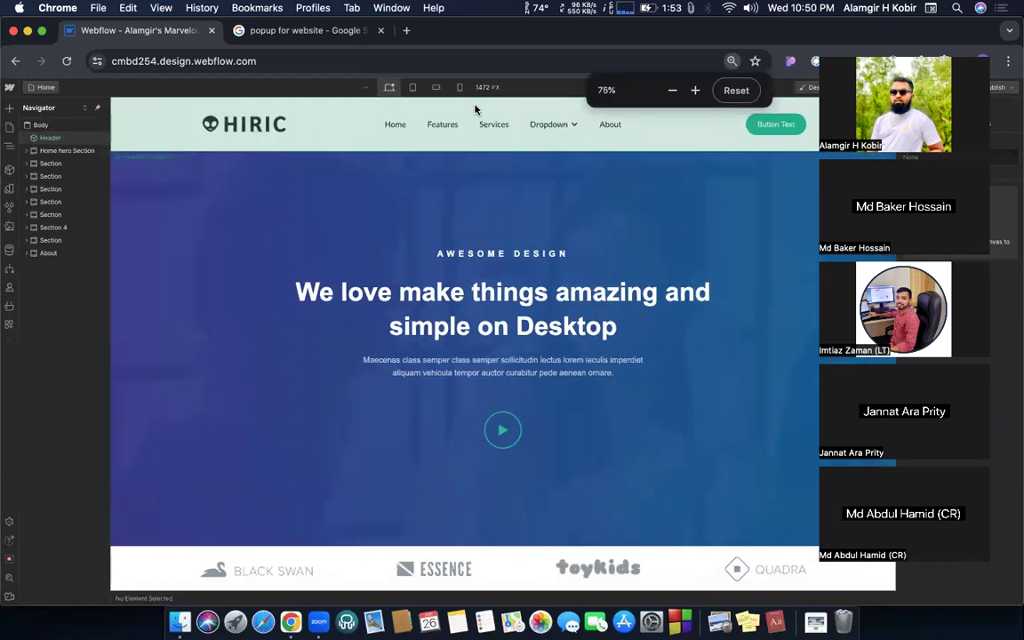
click(391, 205)
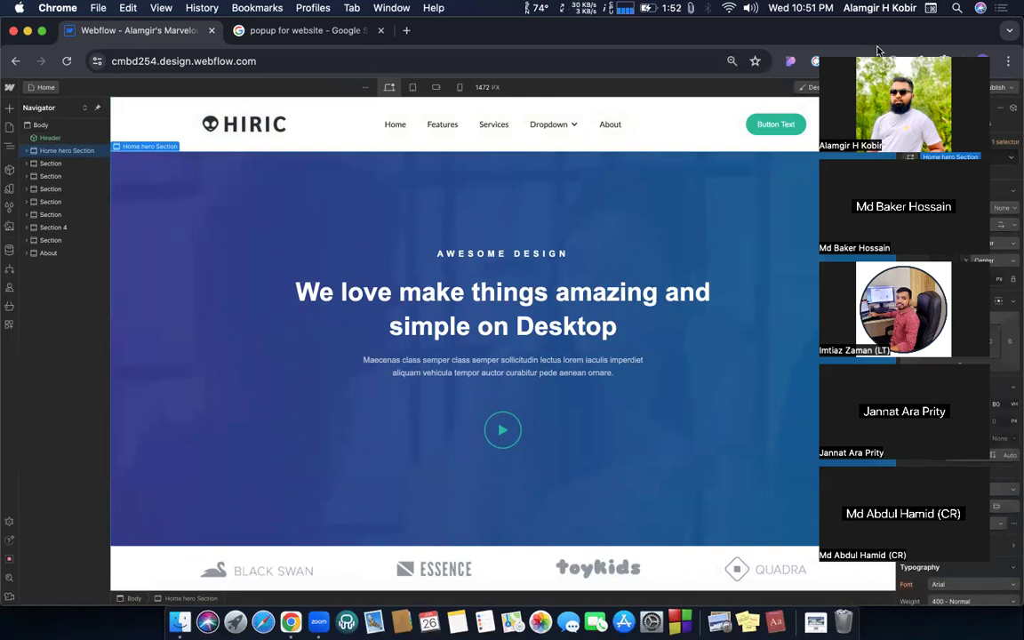
click(843, 49)
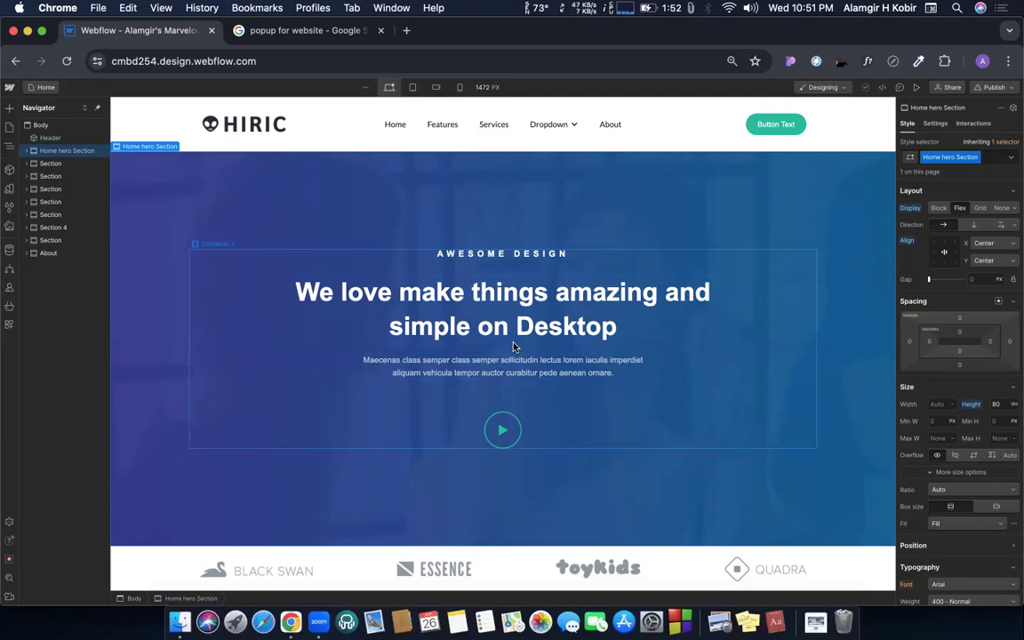
Step: Select the desktop hero title and switch its style editing to the Hover state
click(545, 294)
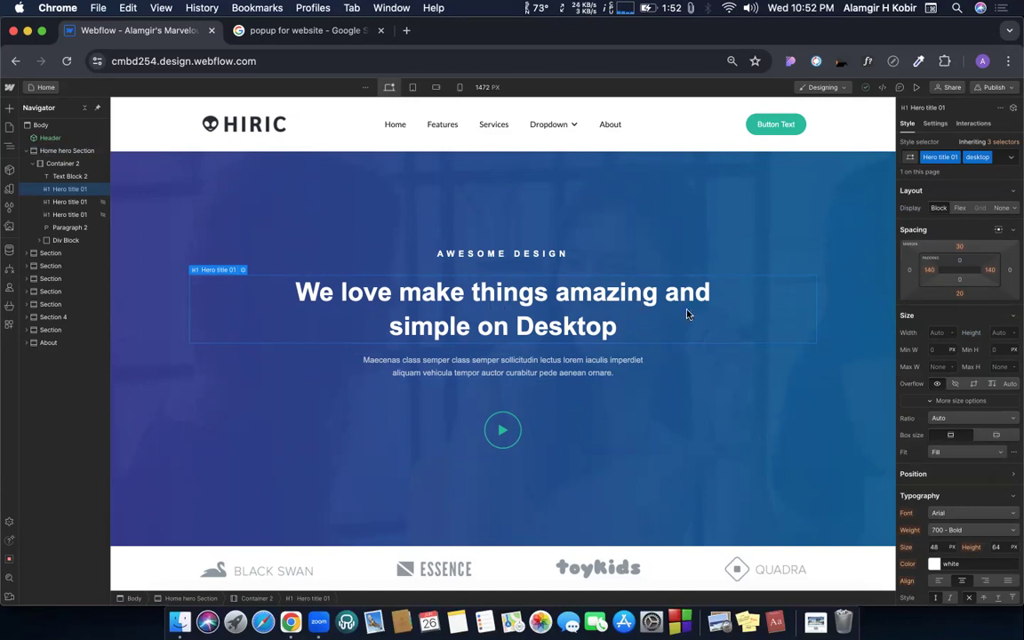
click(1010, 160)
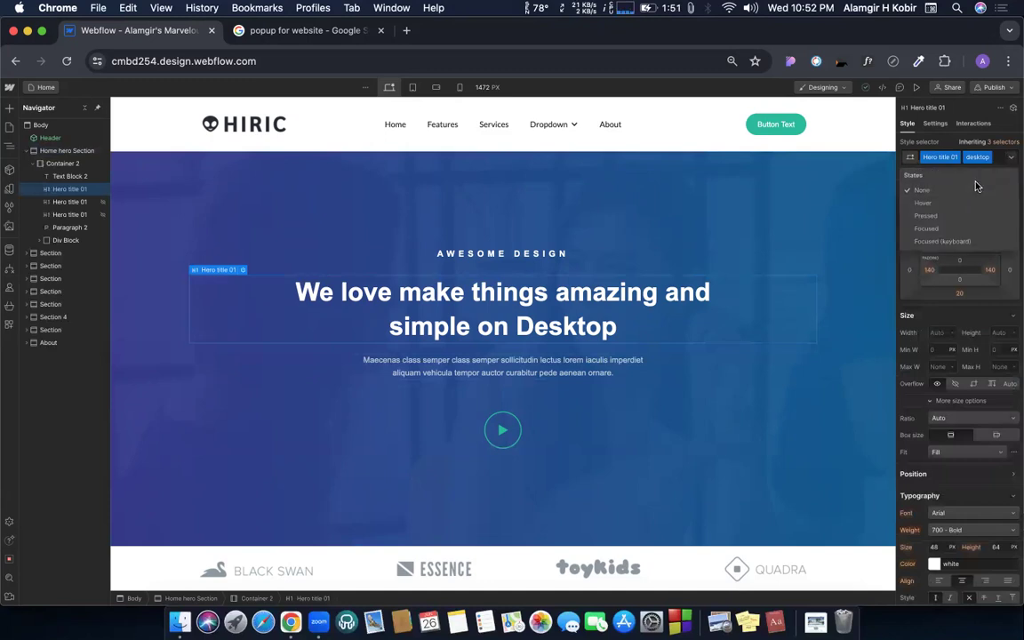
click(924, 204)
scroll(957, 329, down, 8)
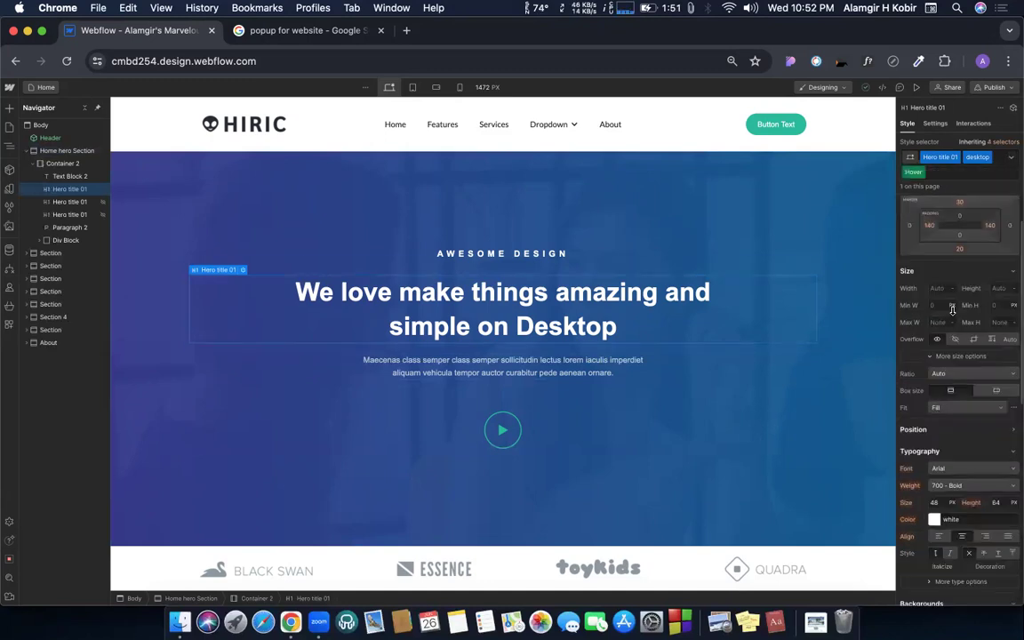
scroll(934, 222, up, 2)
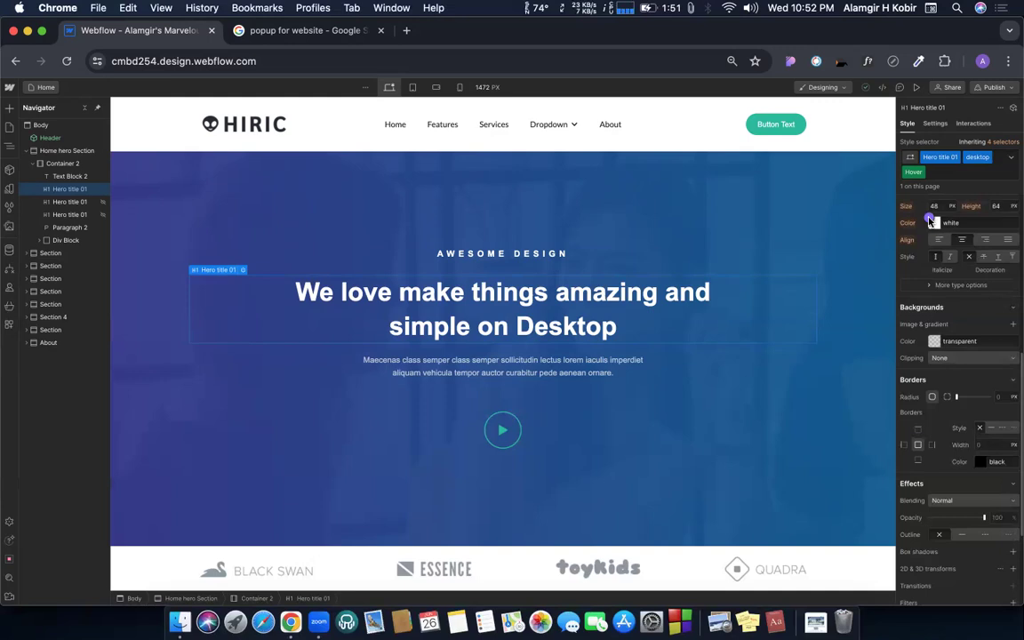
click(929, 218)
click(923, 279)
click(914, 212)
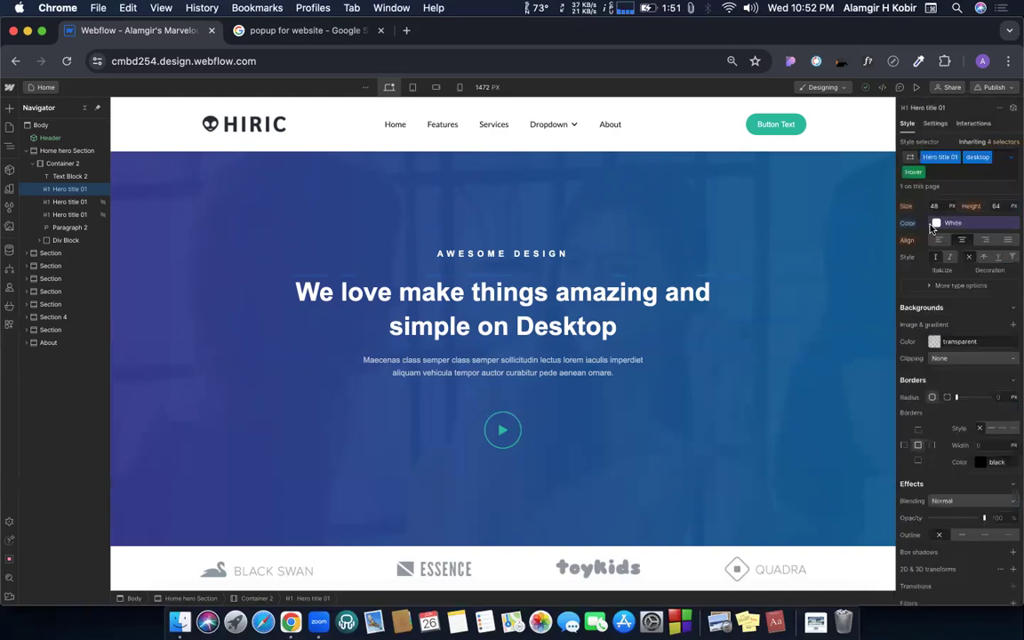
key(super+z)
Step: Set the hero title's Hover state text color to light green #acff54
click(934, 224)
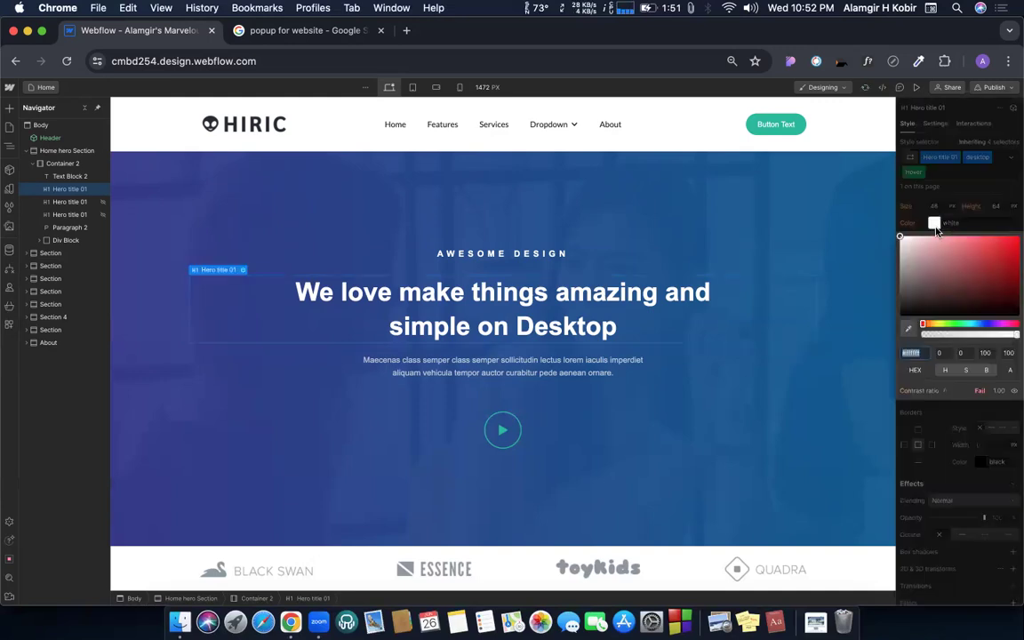
click(946, 325)
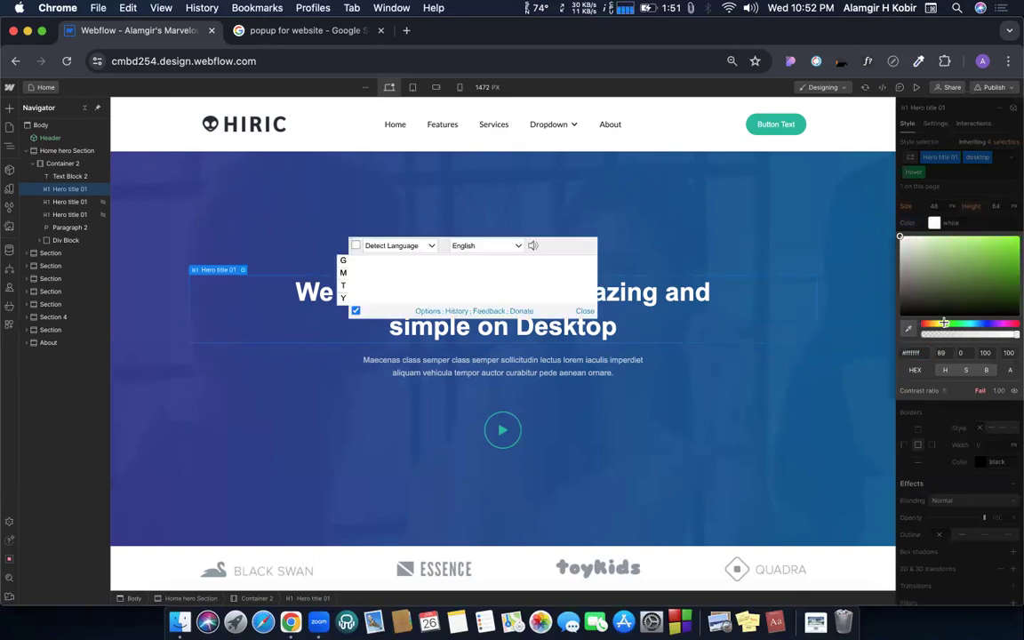
click(981, 246)
click(979, 235)
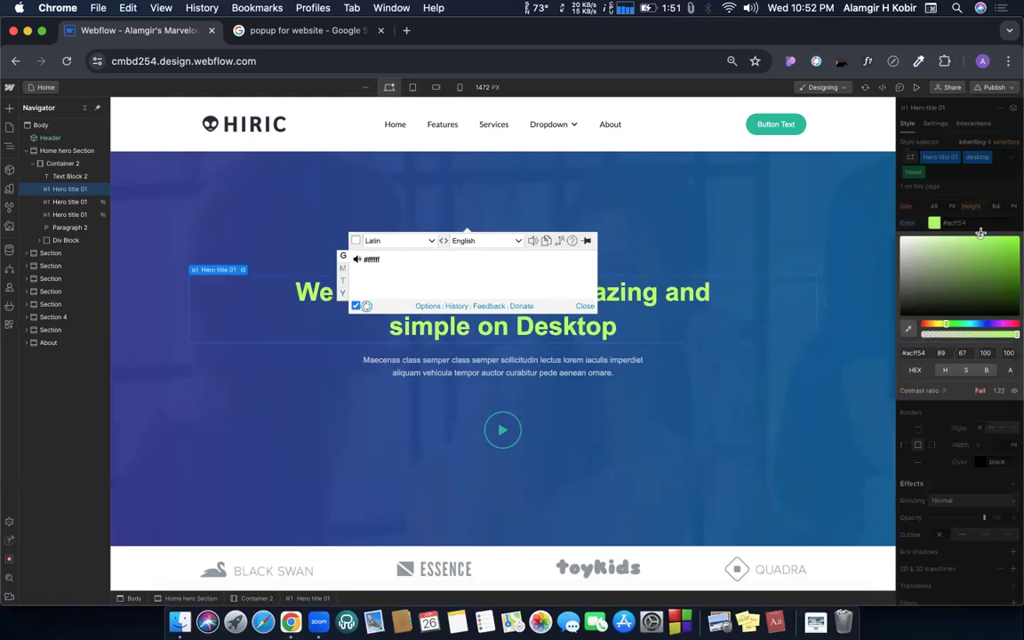
click(977, 179)
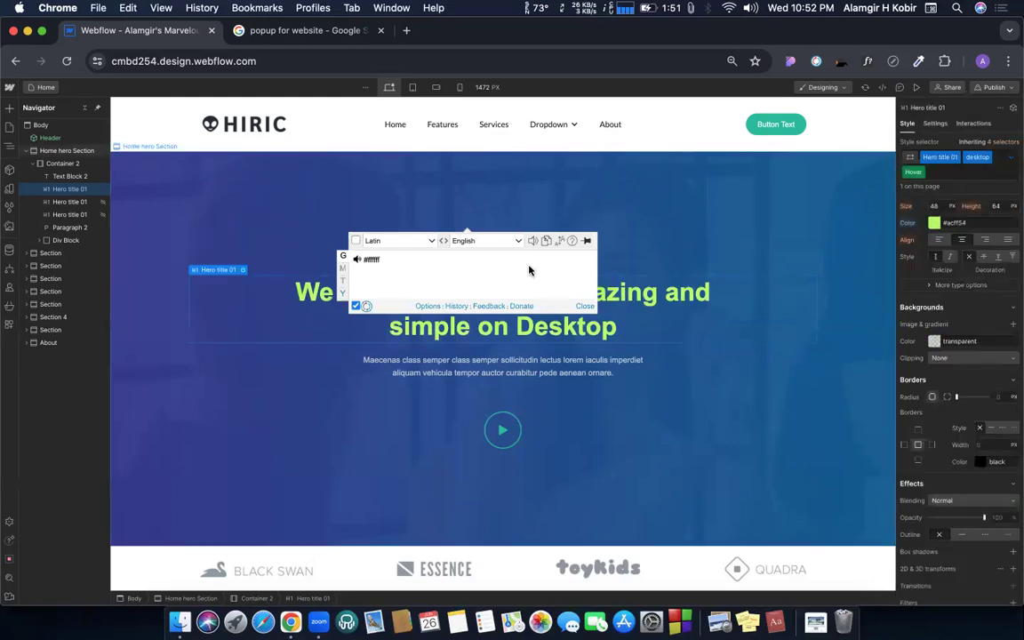
Step: Close the translator popup and remove the ImTranslator extension from Chrome
click(587, 306)
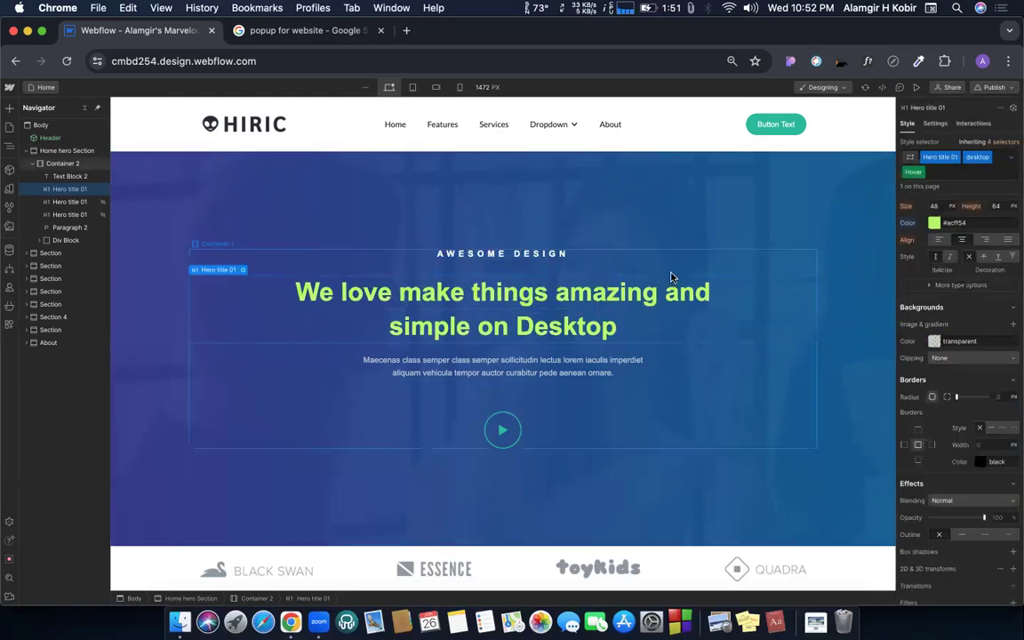
right_click(815, 64)
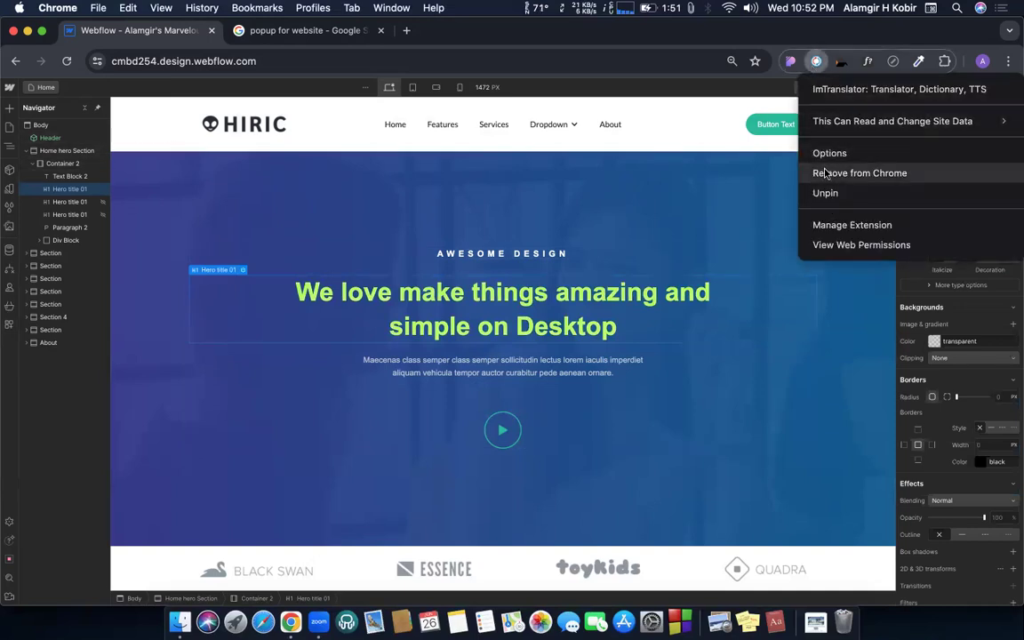
click(825, 174)
click(782, 185)
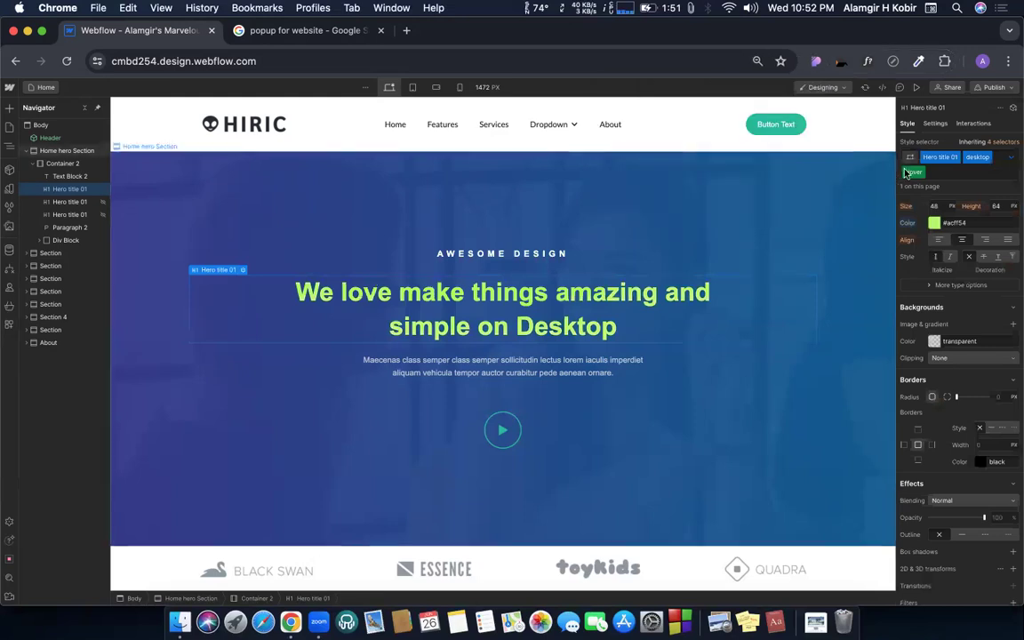
Step: Preview the hero title's hover effect in its base state and reset the text color of its Hover state
click(913, 171)
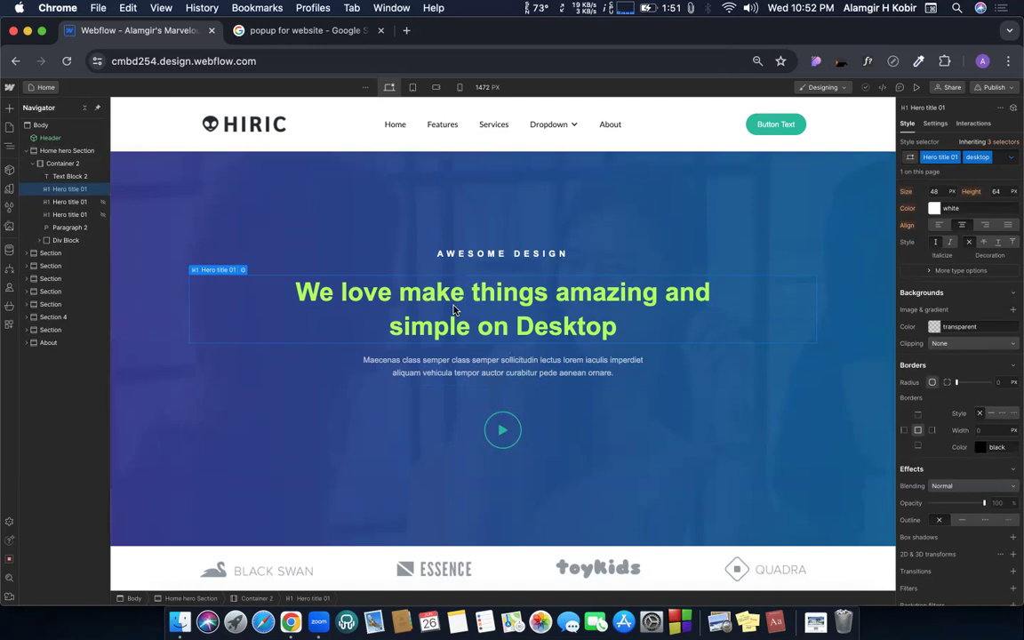
click(1011, 158)
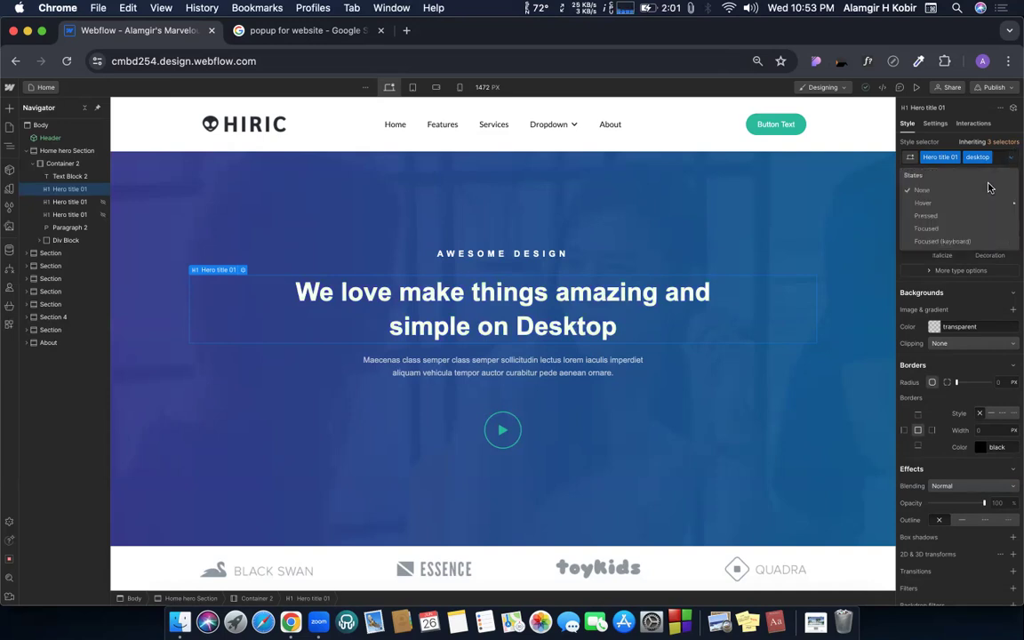
click(939, 203)
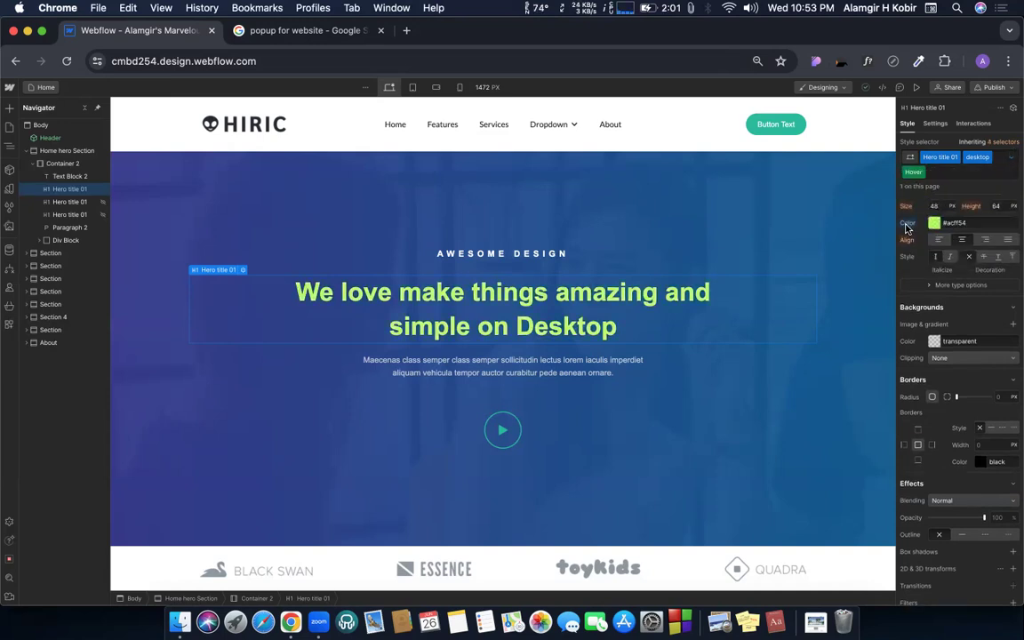
alt+click(905, 224)
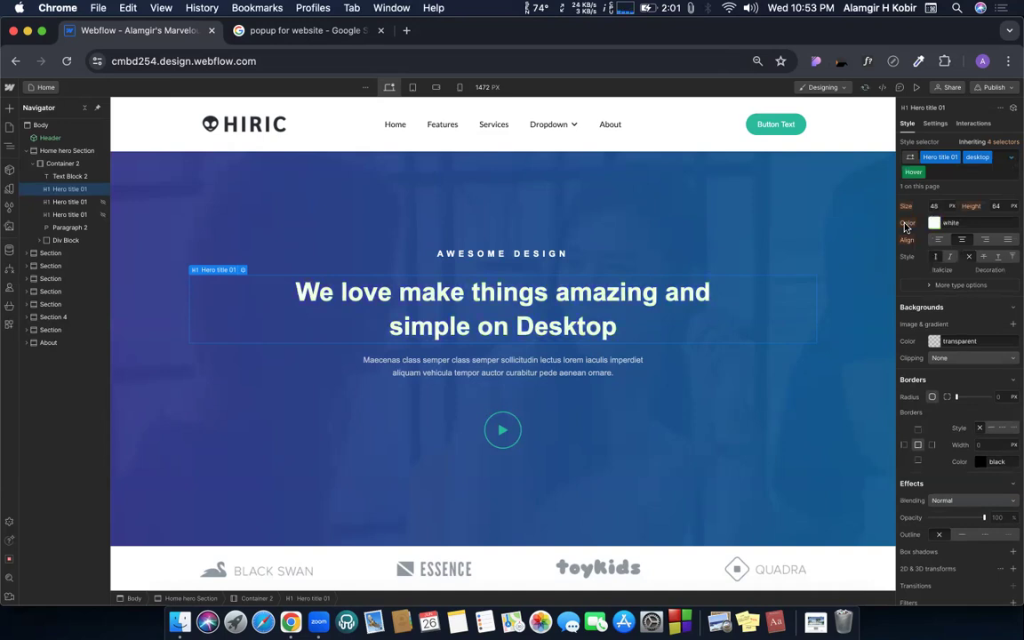
click(920, 173)
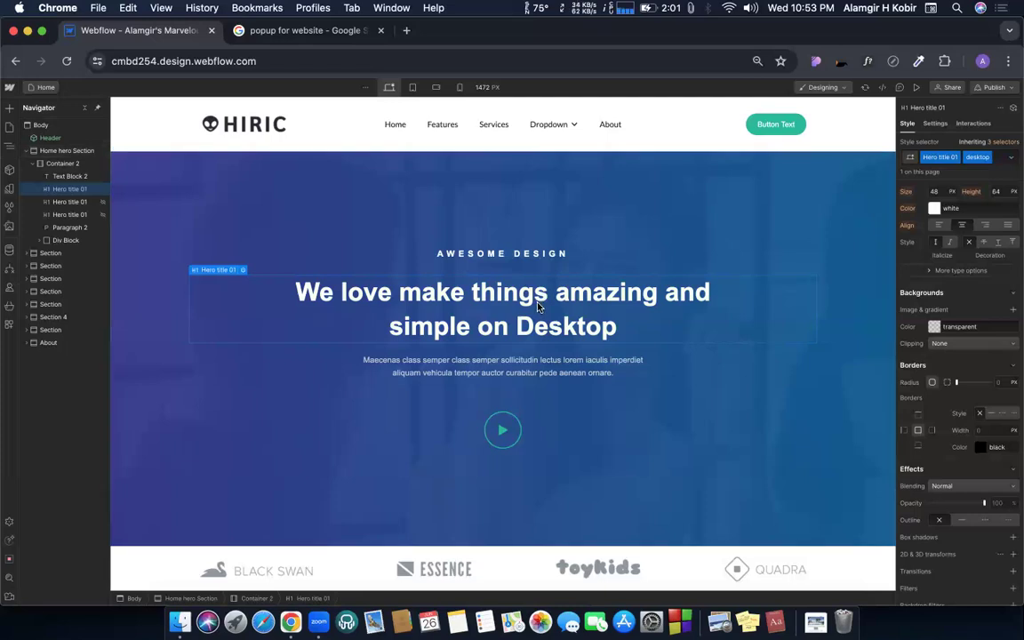
Step: Add a Mouse click (tap) trigger to the hero's play button image with a Fade action on first click
click(503, 435)
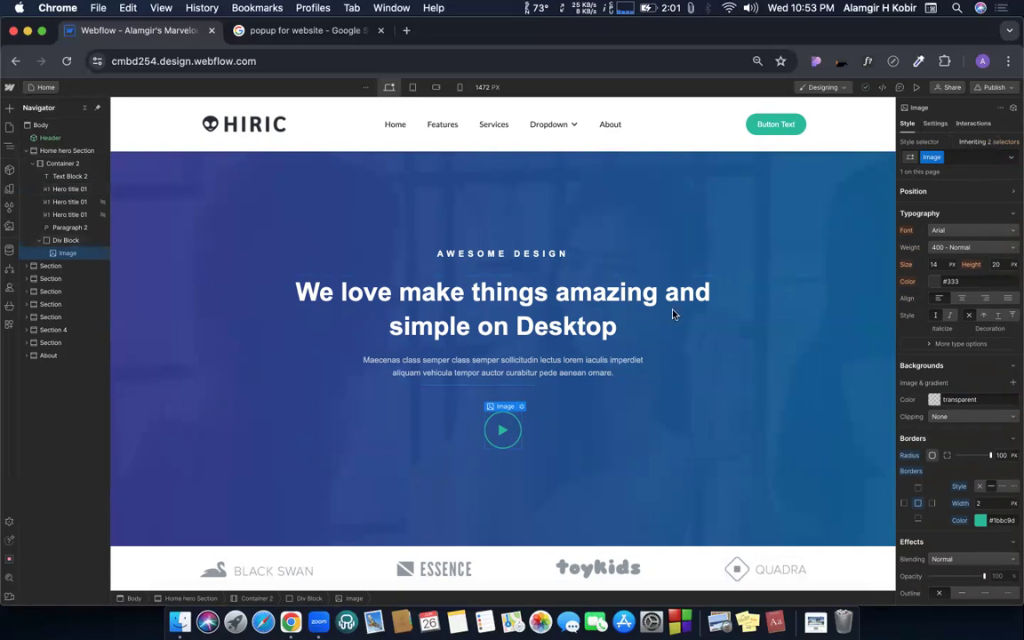
click(972, 125)
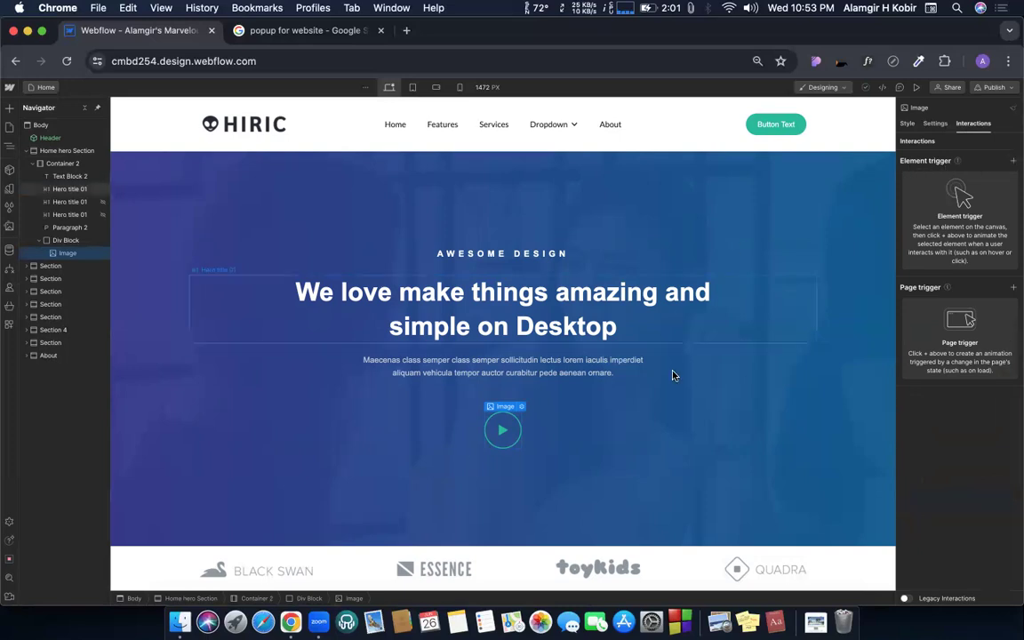
click(1012, 161)
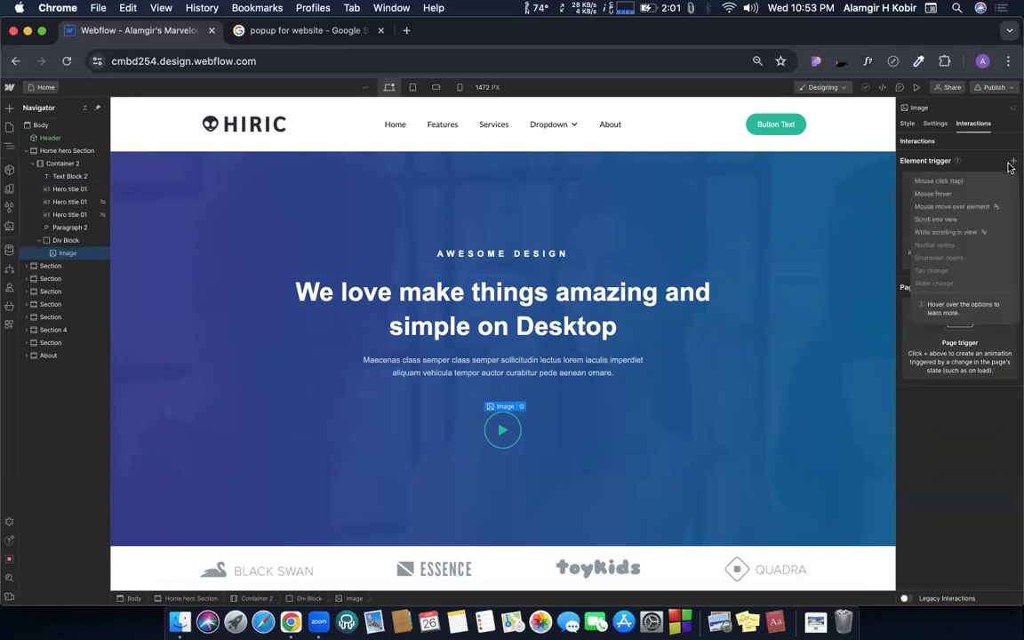
click(956, 182)
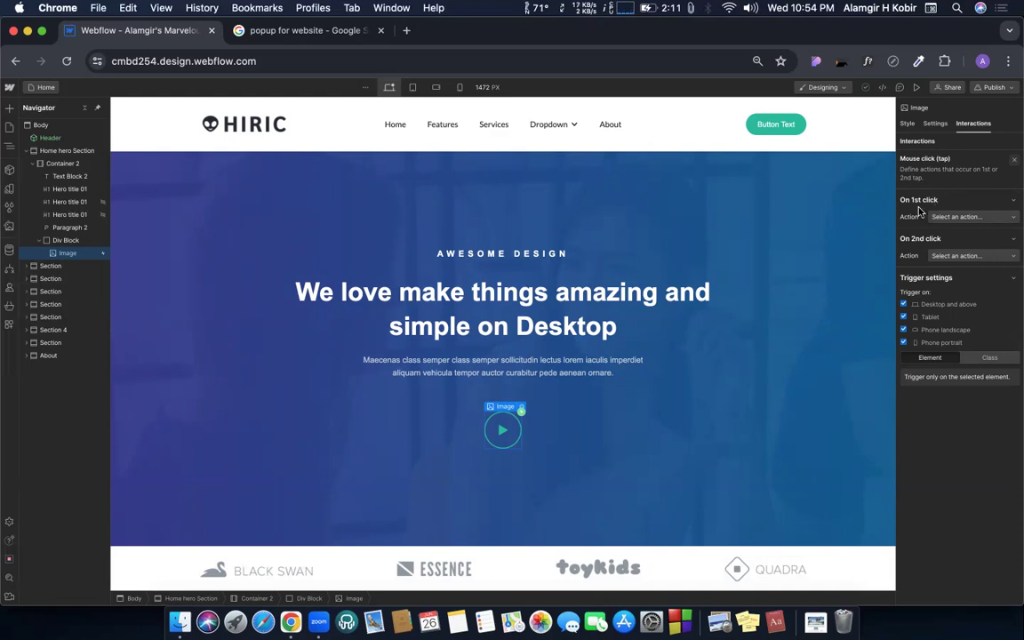
click(953, 217)
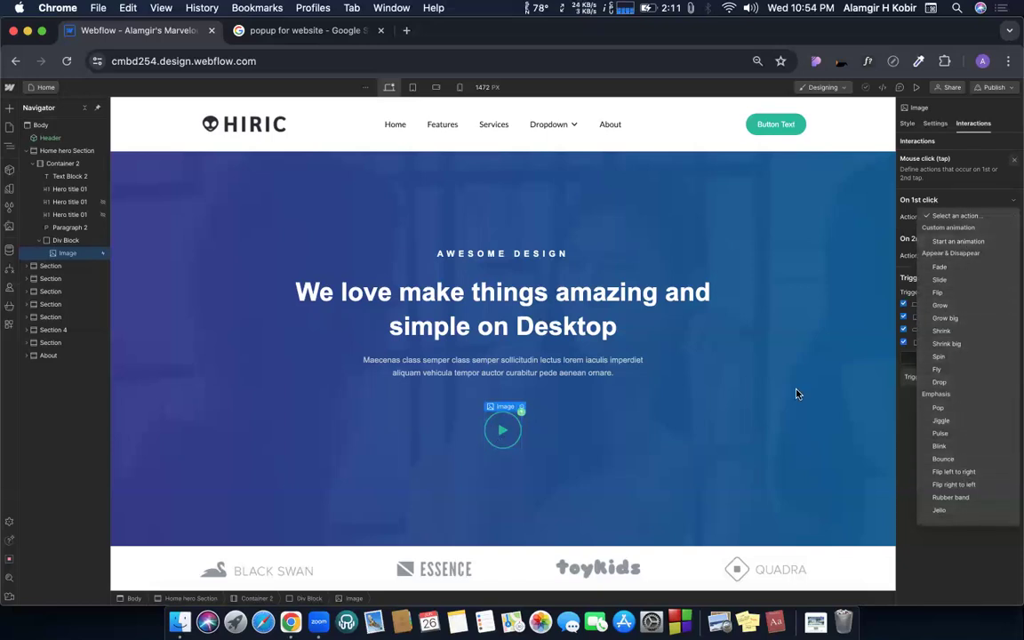
click(935, 270)
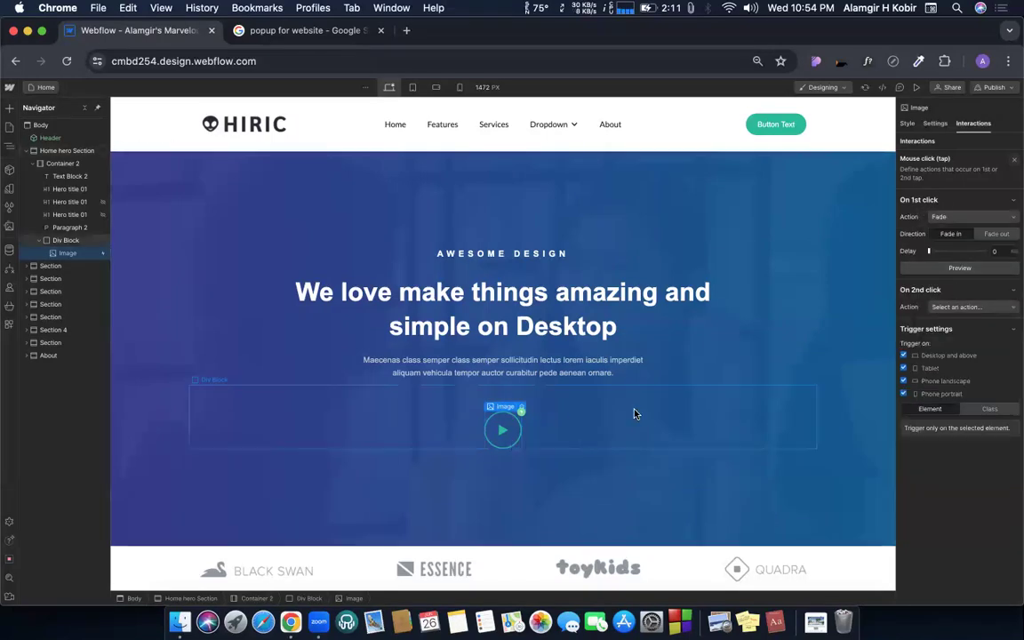
Step: Preview the page to check the play button's fade interaction and return to the design view
click(916, 88)
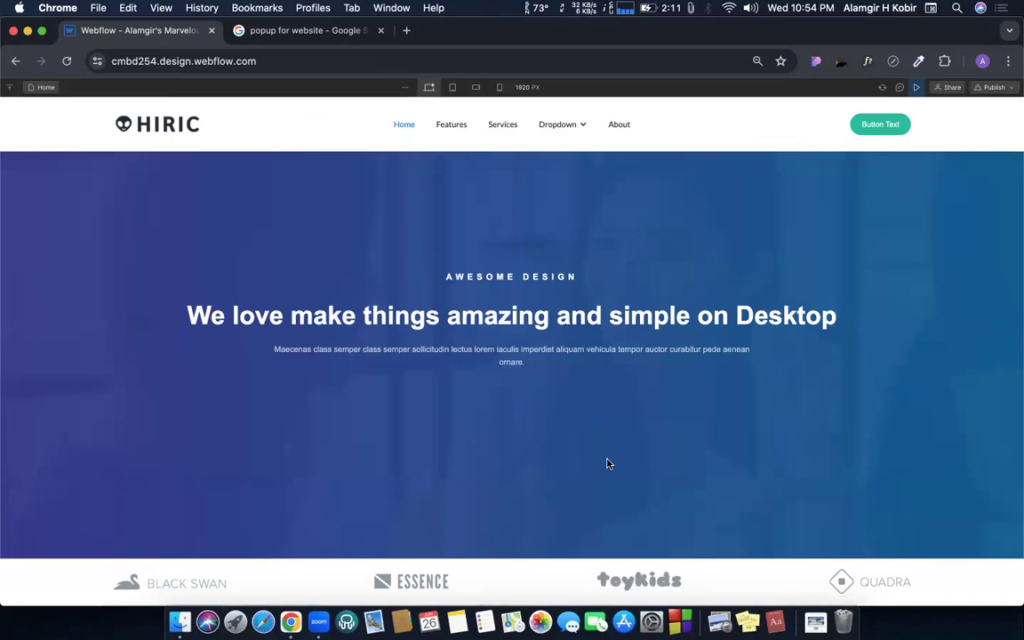
scroll(601, 428, down, 2)
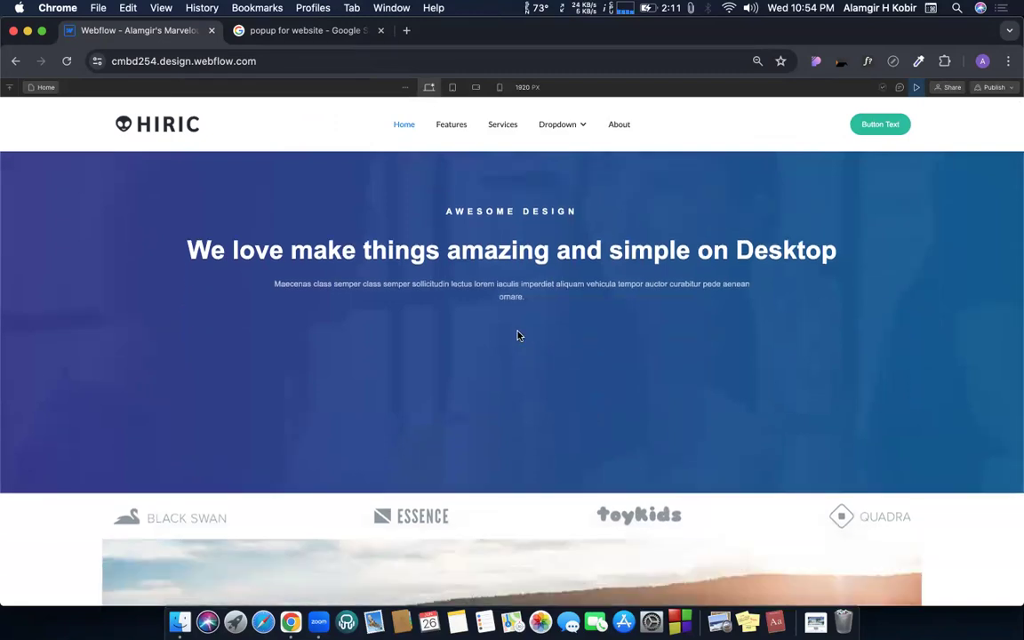
click(914, 89)
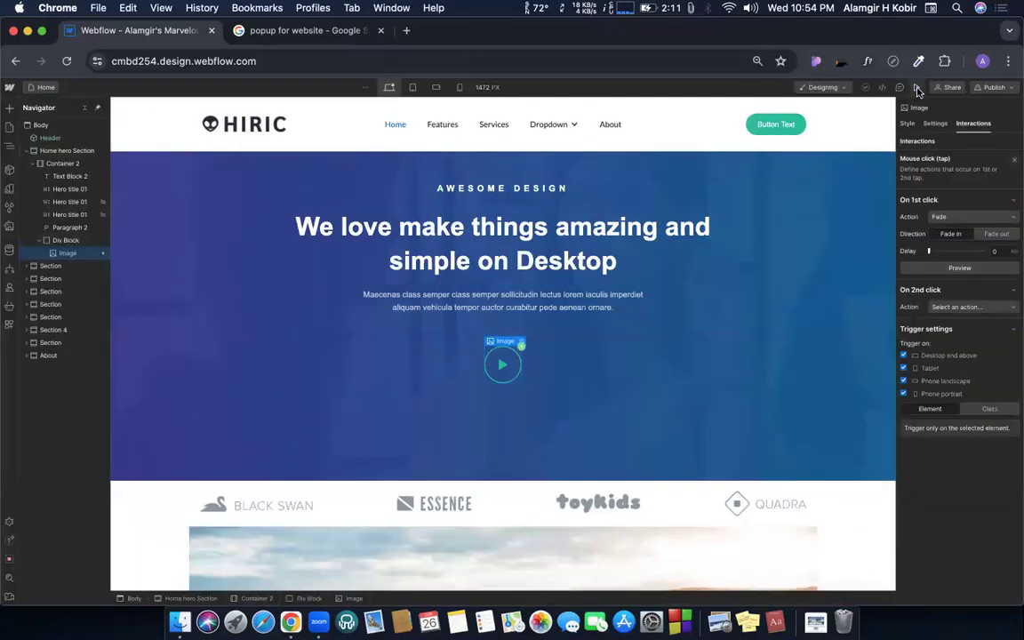
click(917, 88)
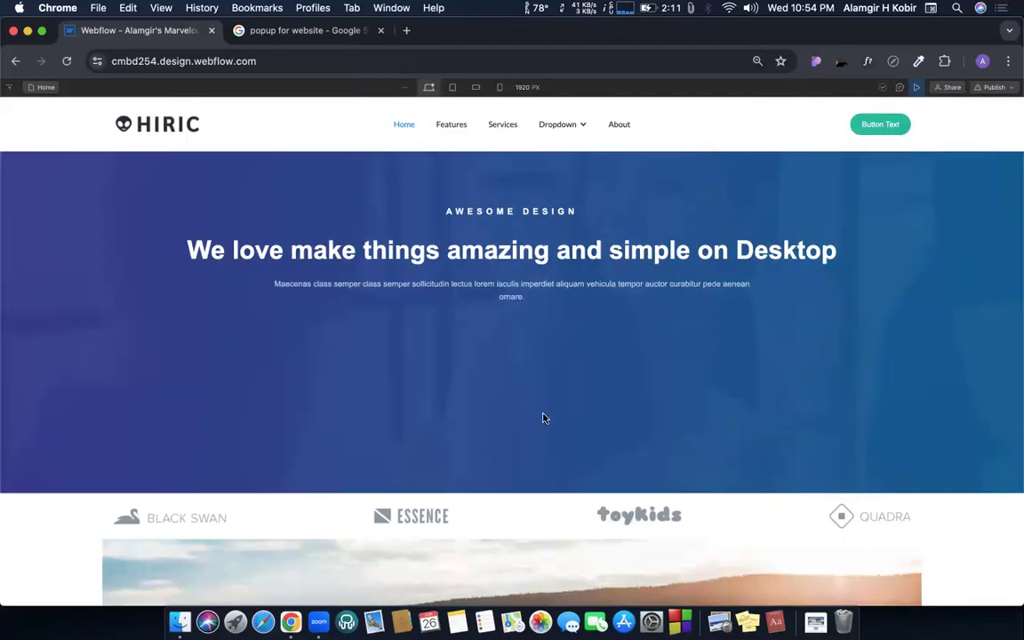
click(917, 87)
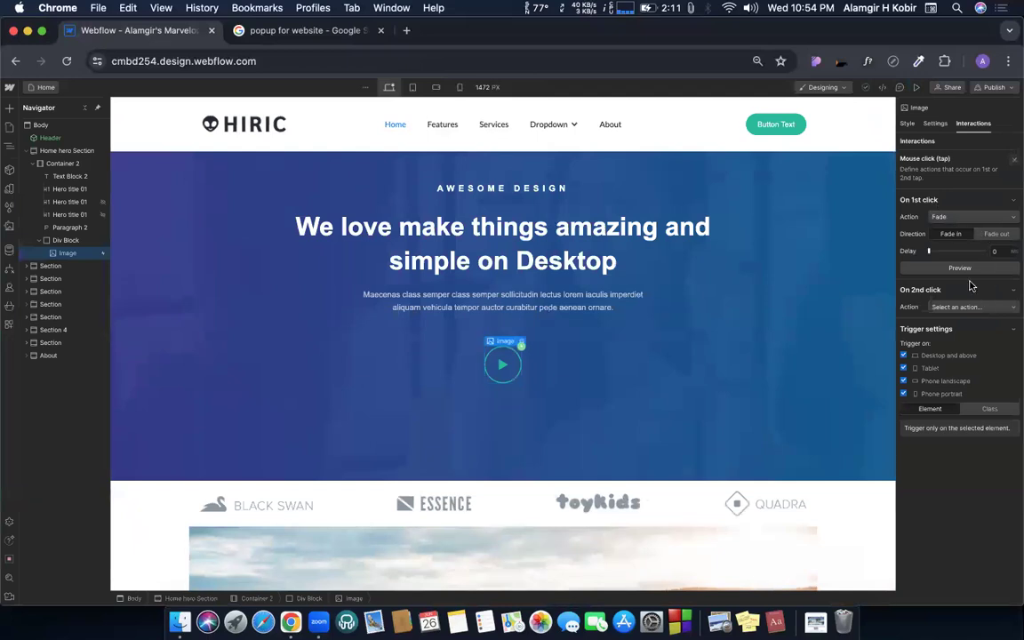
Step: Play the Fade action's own preview on the play button image and test its click behavior again in the page preview
click(957, 271)
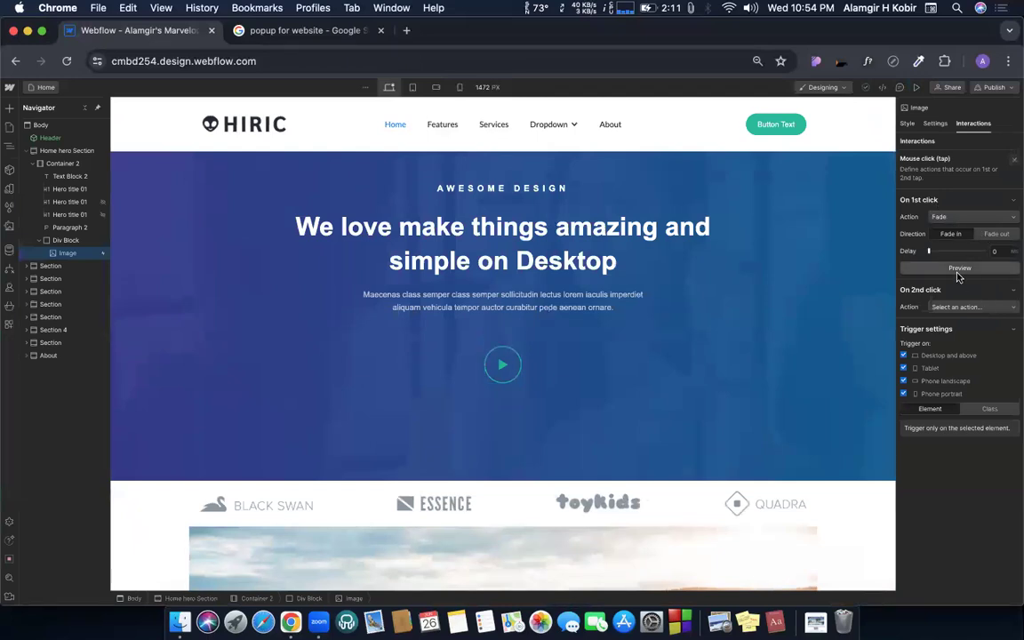
click(499, 366)
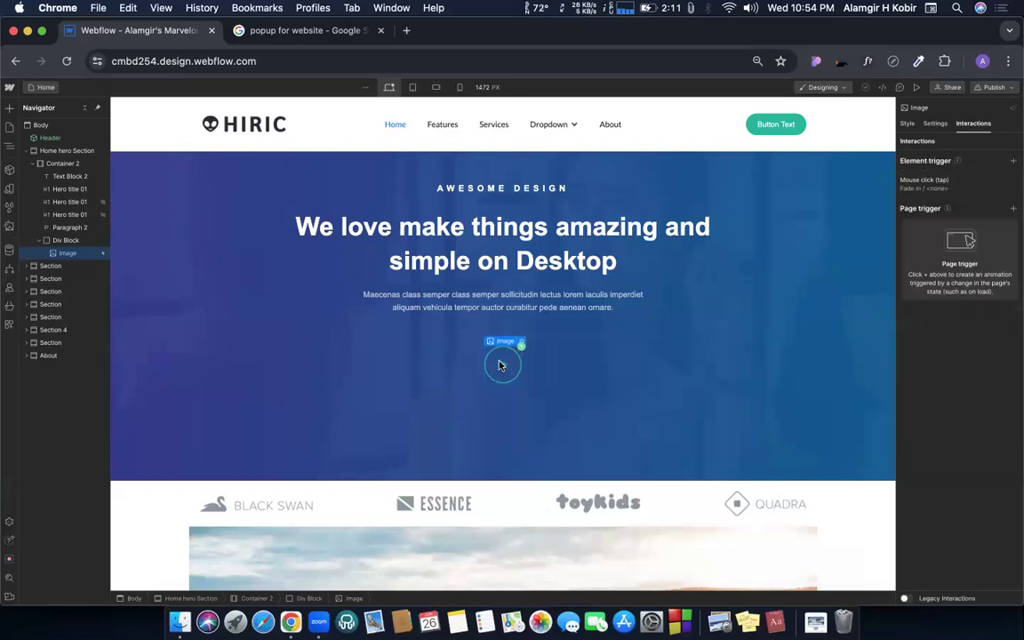
click(918, 88)
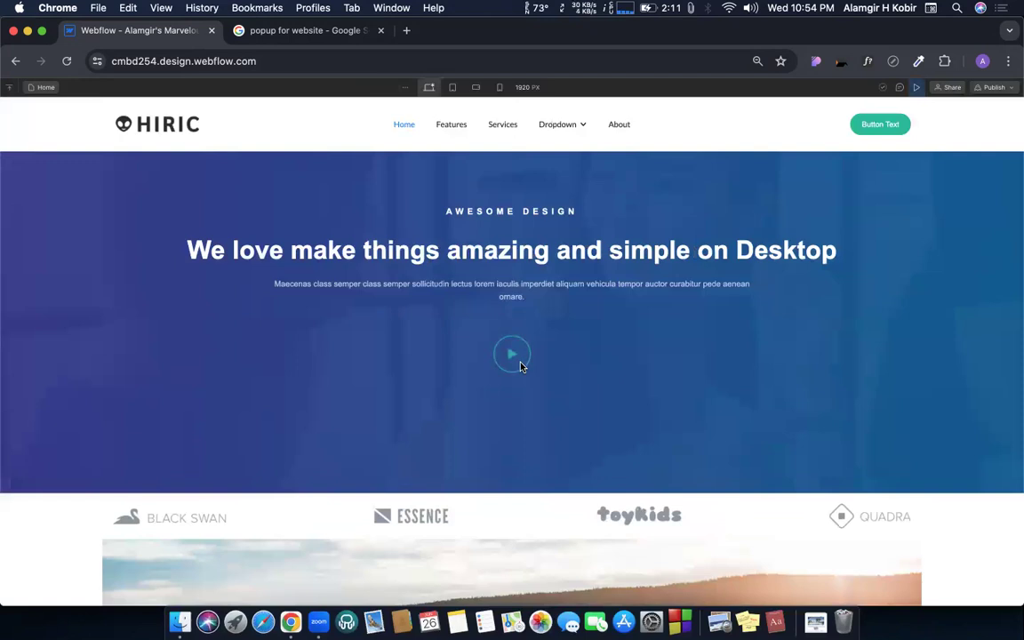
key(super+equal)
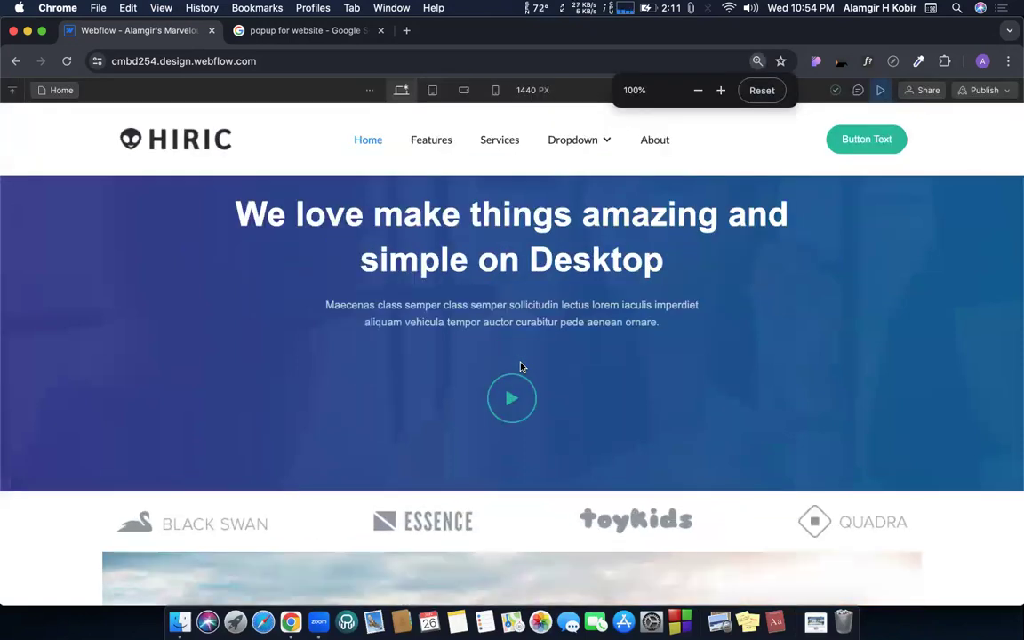
key(super+minus)
key(super+minus)
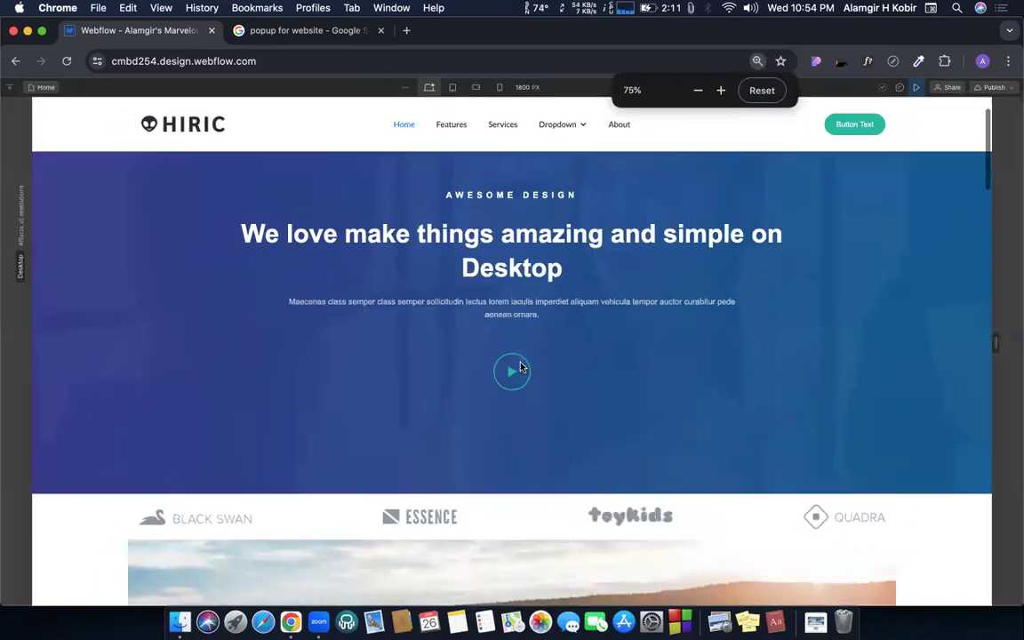
click(917, 88)
click(917, 88)
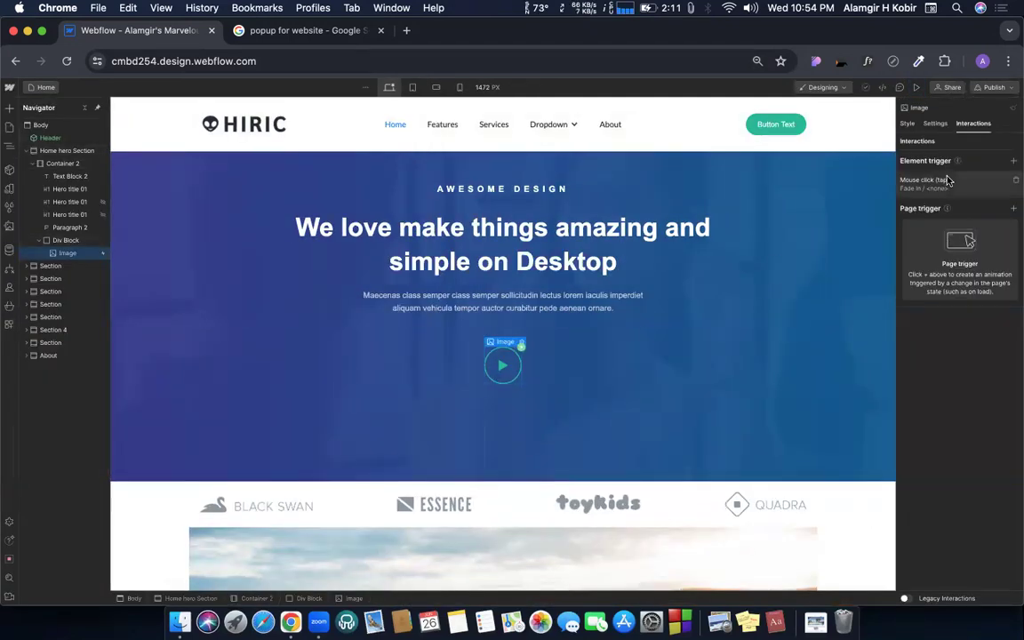
Step: Replace the play button's fade trigger with a new Mouse click (tap) trigger that uses Start an animation on first click
click(1016, 184)
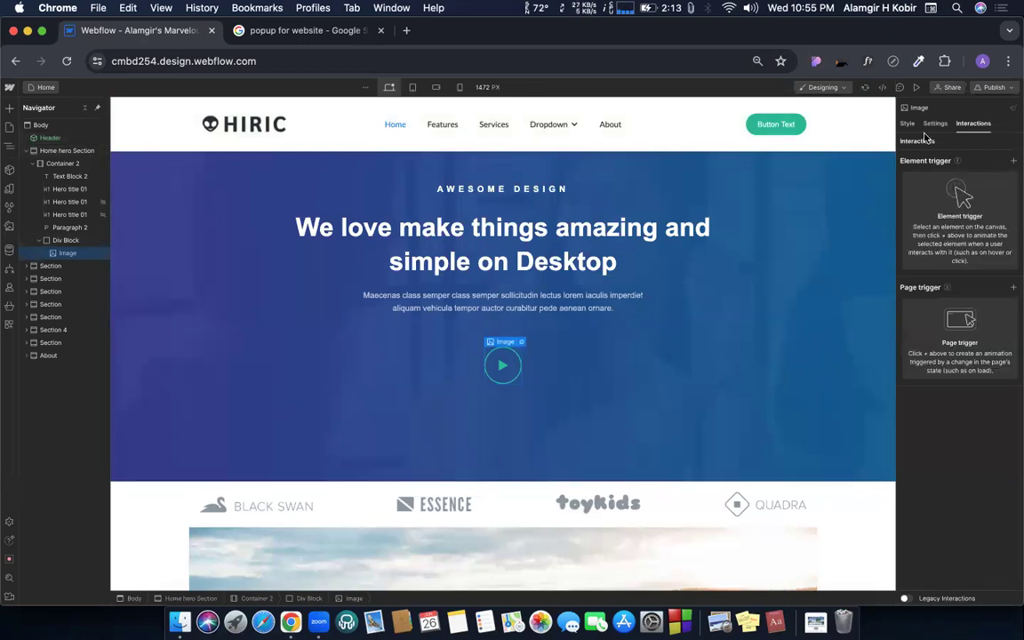
click(1014, 161)
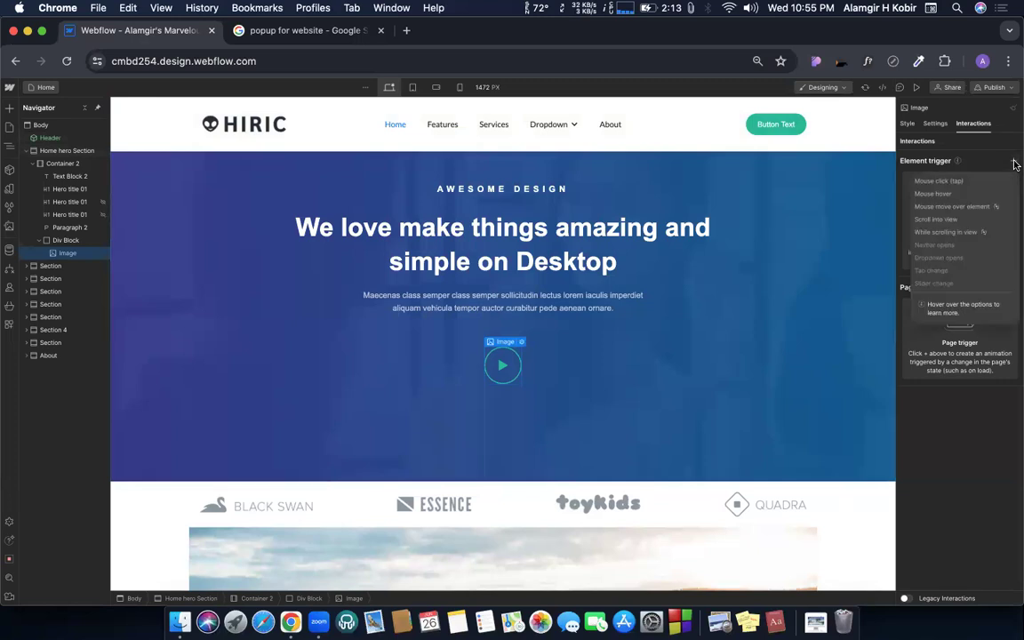
click(930, 182)
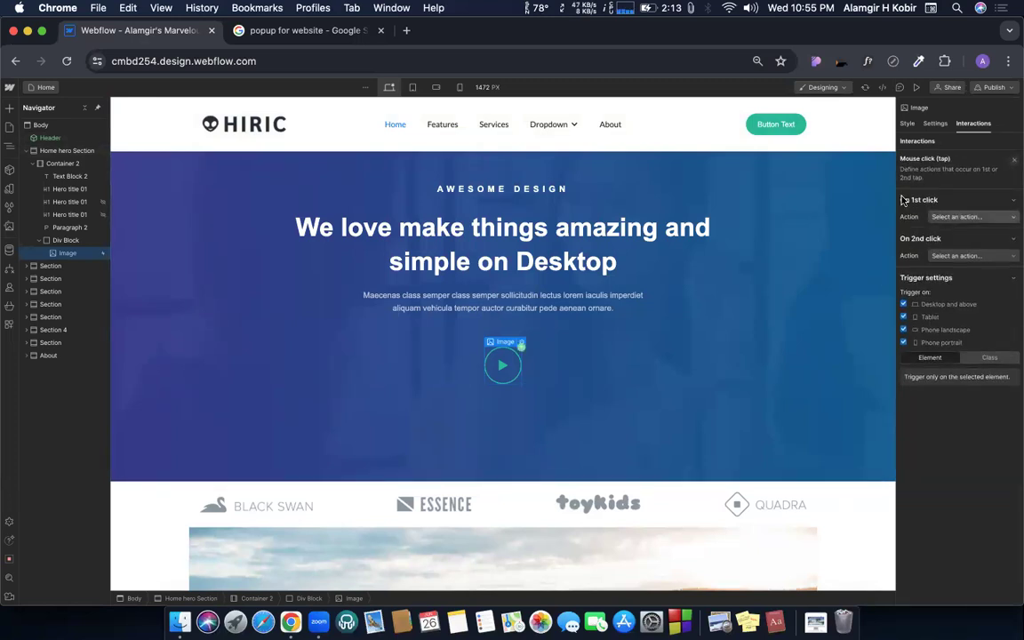
click(960, 218)
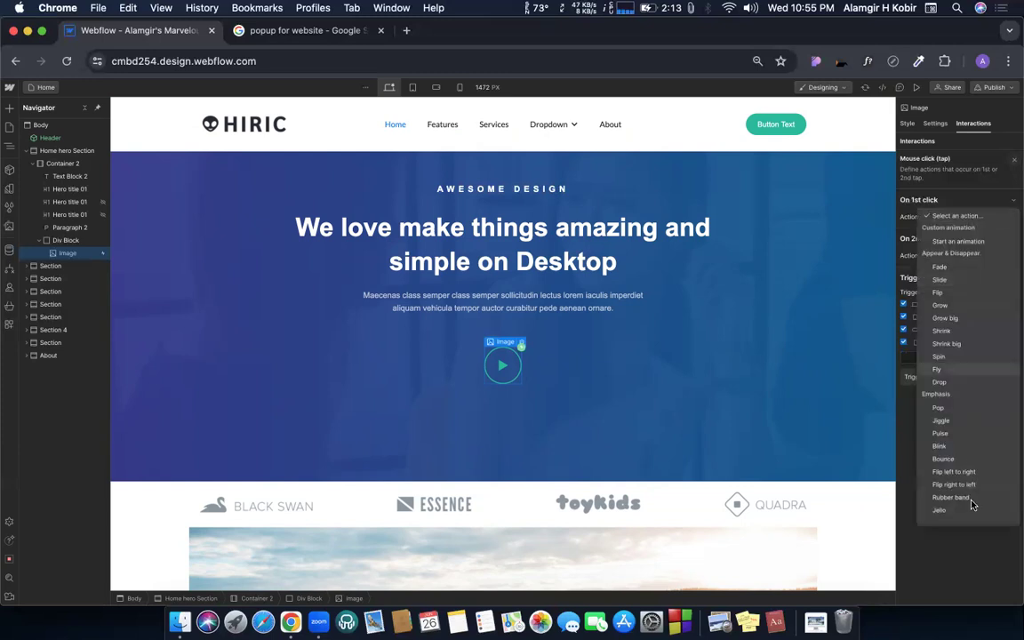
click(957, 242)
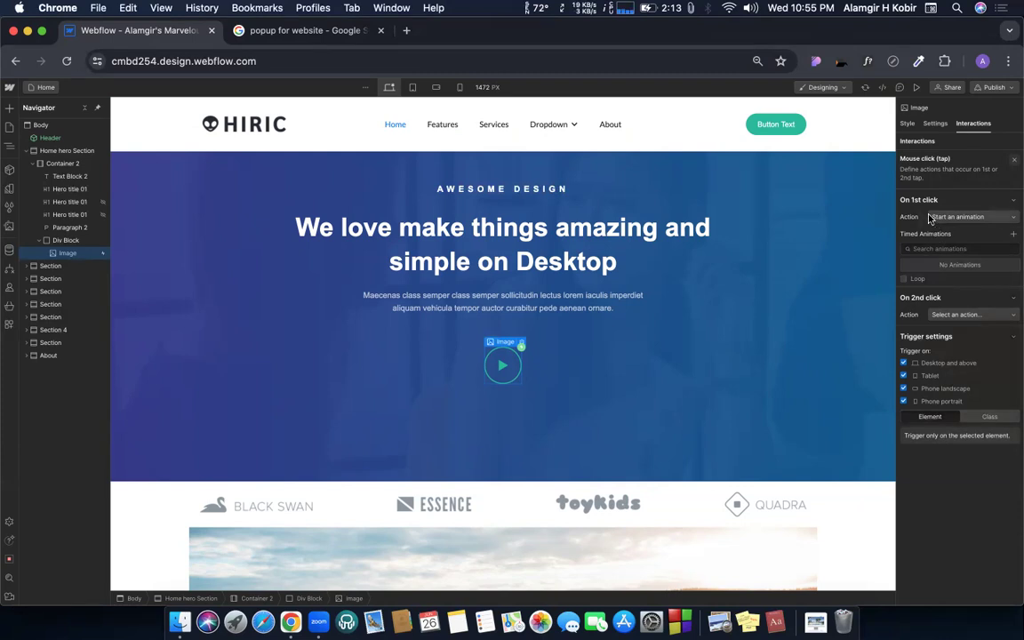
Step: Create a timed animation for the first click and add a Text Color action targeting the desktop hero title
click(1013, 236)
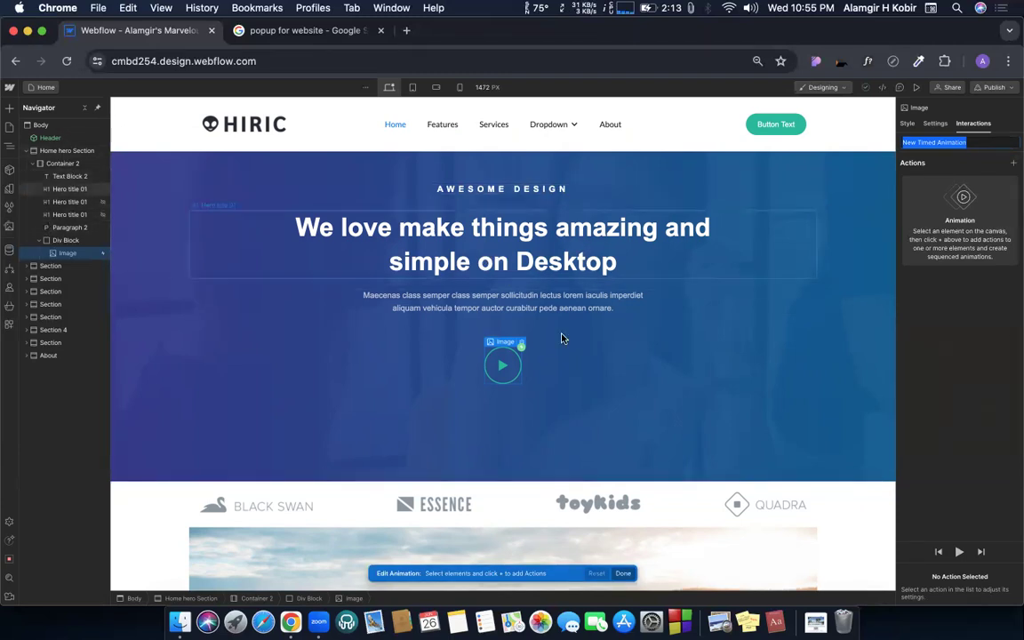
click(504, 258)
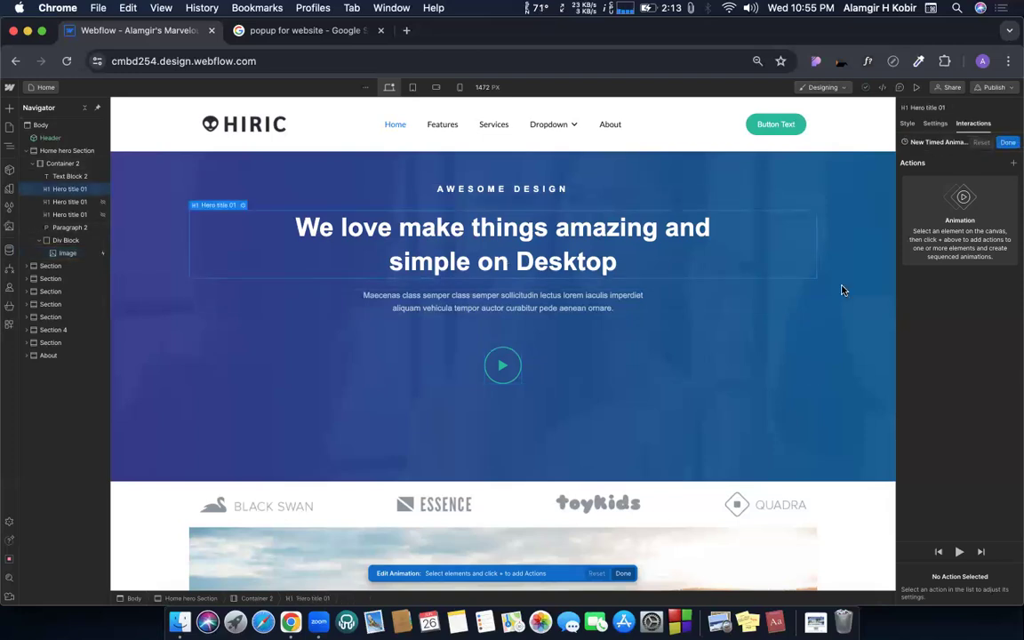
click(1012, 165)
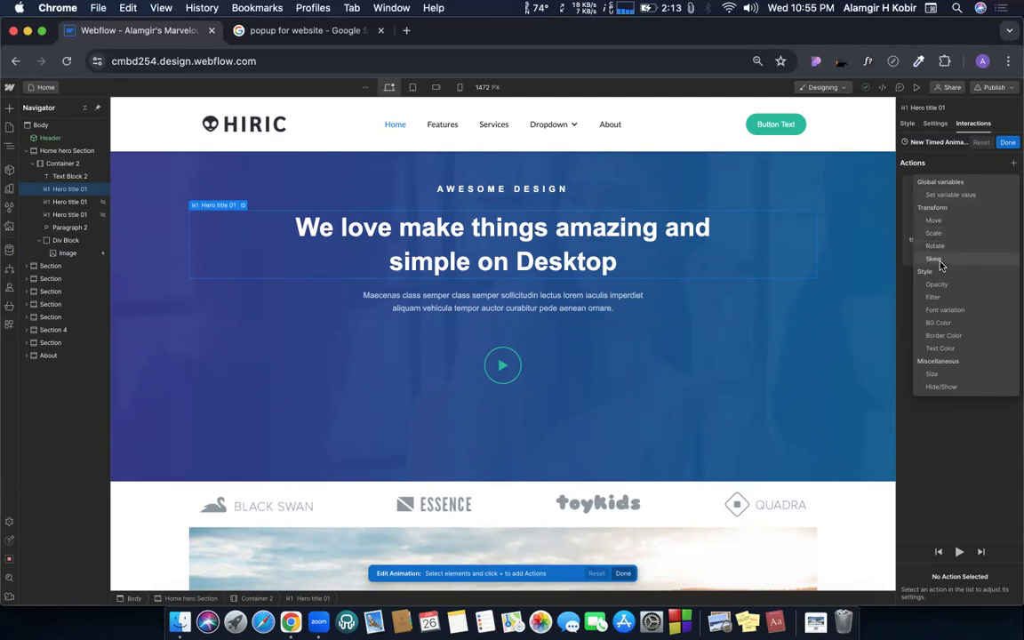
click(940, 349)
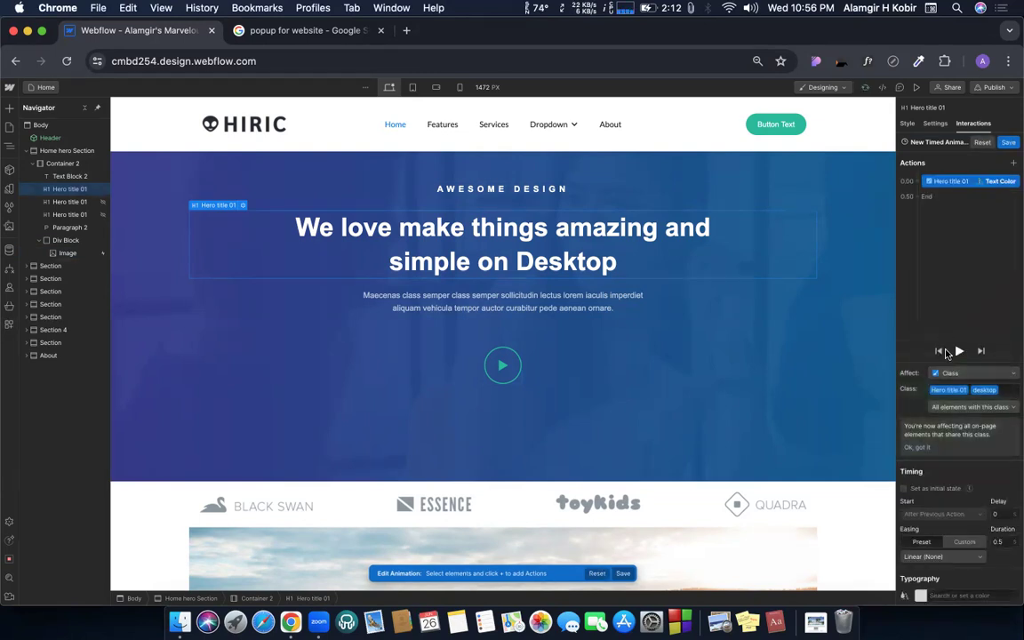
Step: Set the hero title's Text Color action to light green #9aeb58 and save the timed animation
click(921, 596)
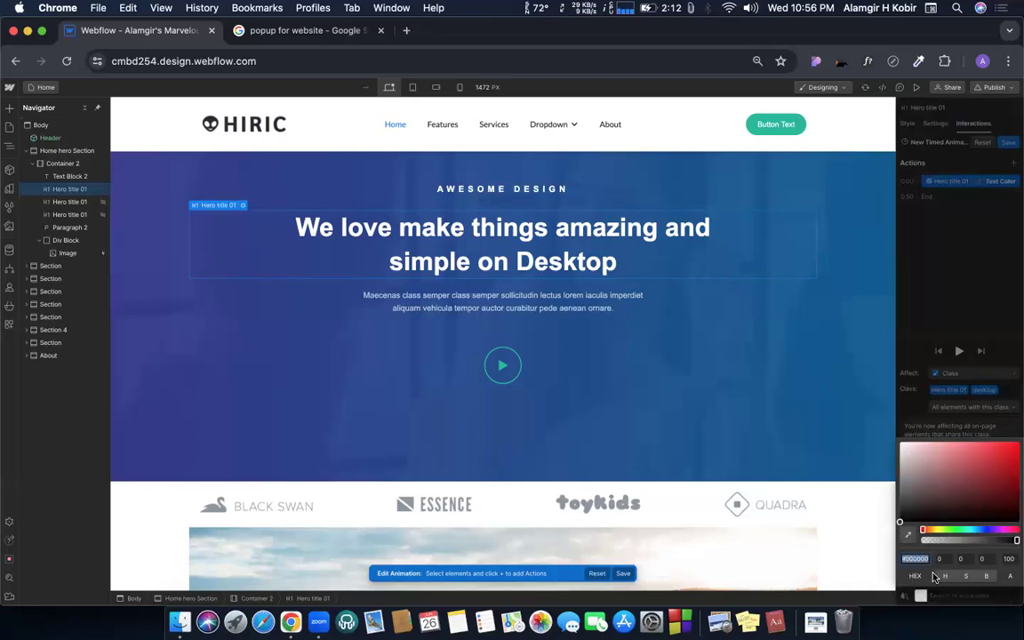
key(Return)
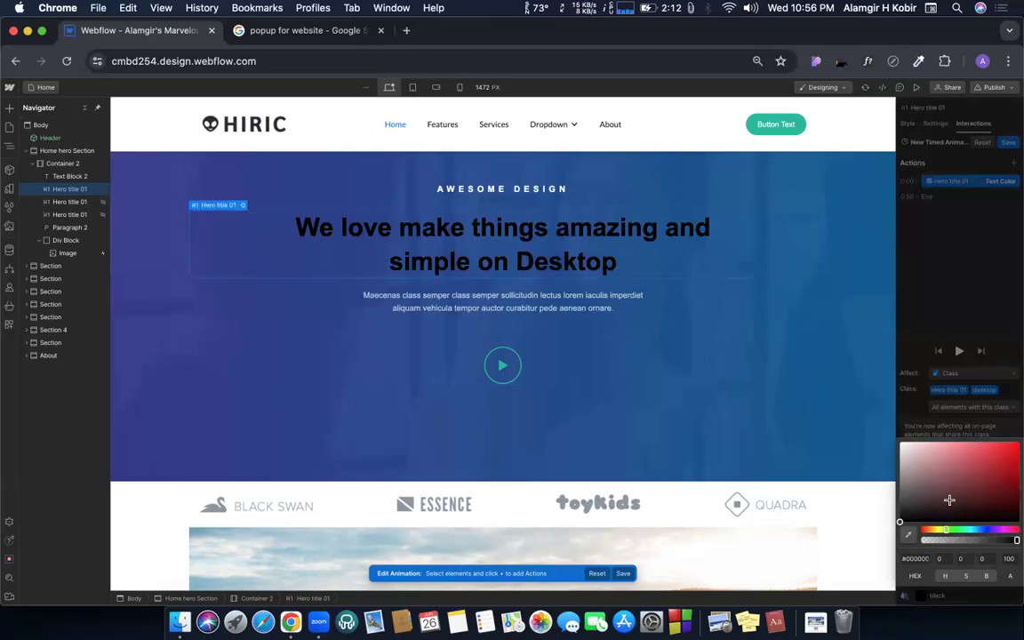
click(975, 449)
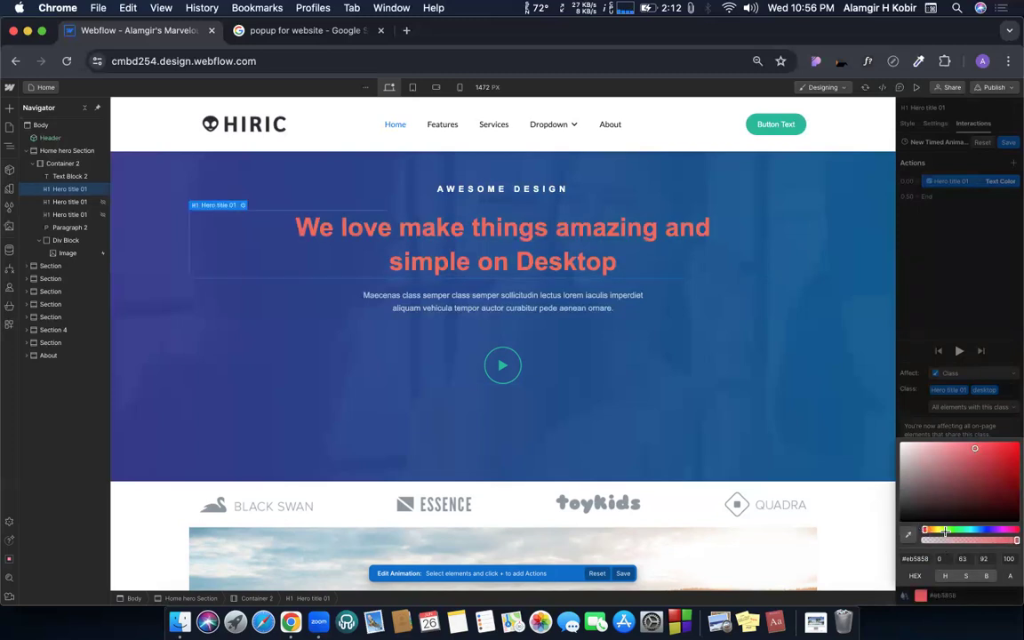
drag(924, 530, 947, 531)
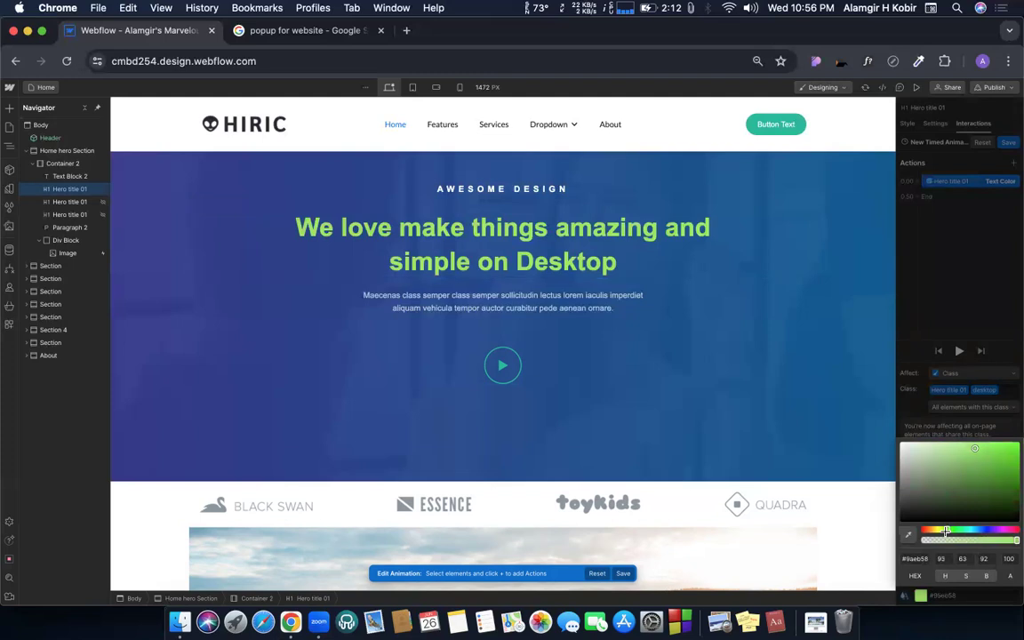
click(921, 596)
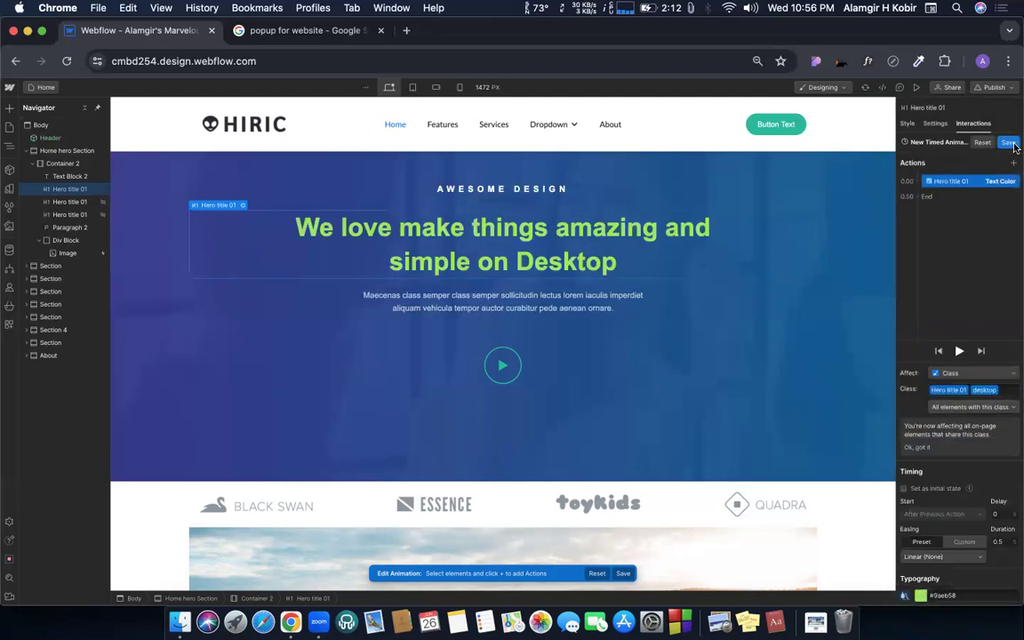
click(1011, 144)
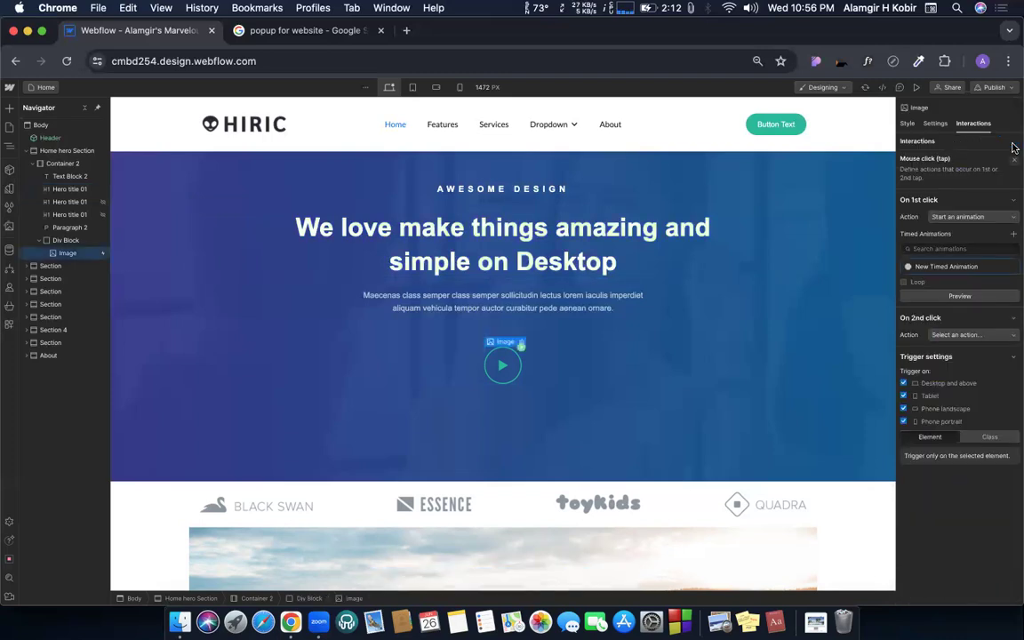
Step: Test the play button's title color animation in the page preview and return to the image's list of interaction triggers
click(918, 89)
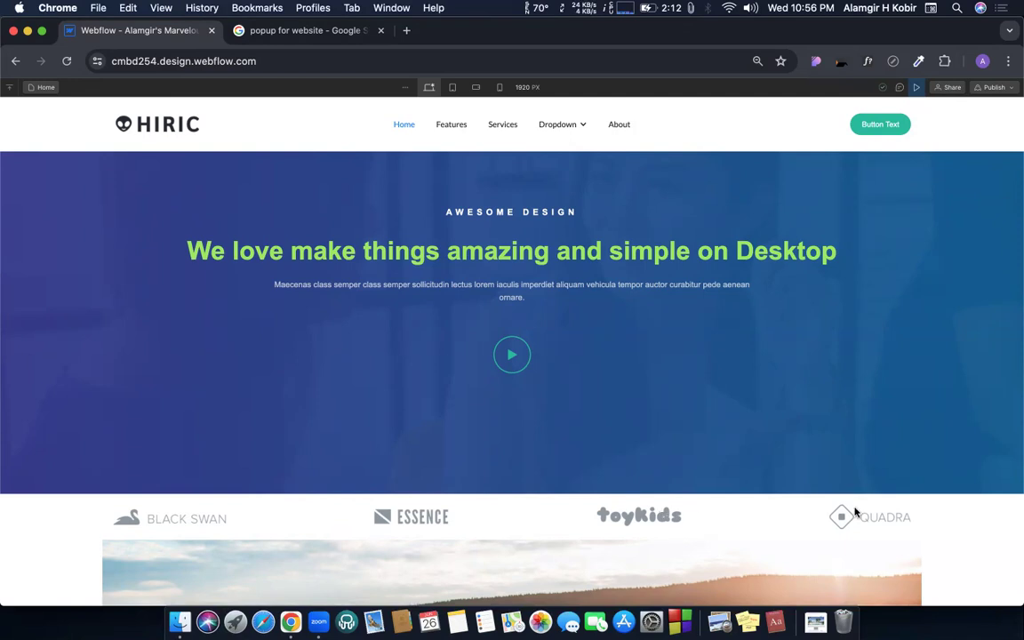
click(917, 87)
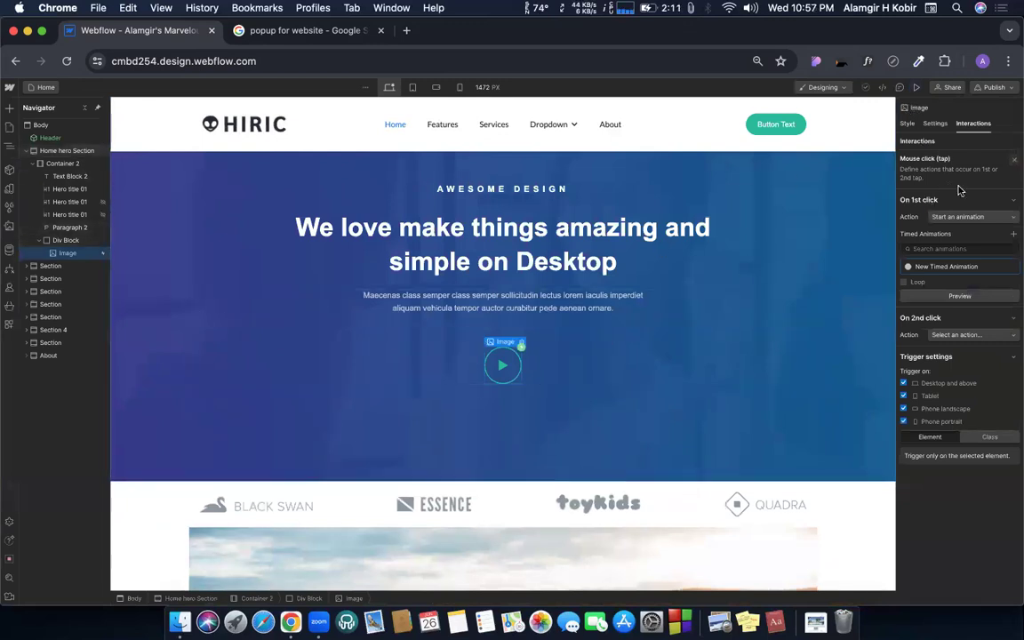
click(975, 126)
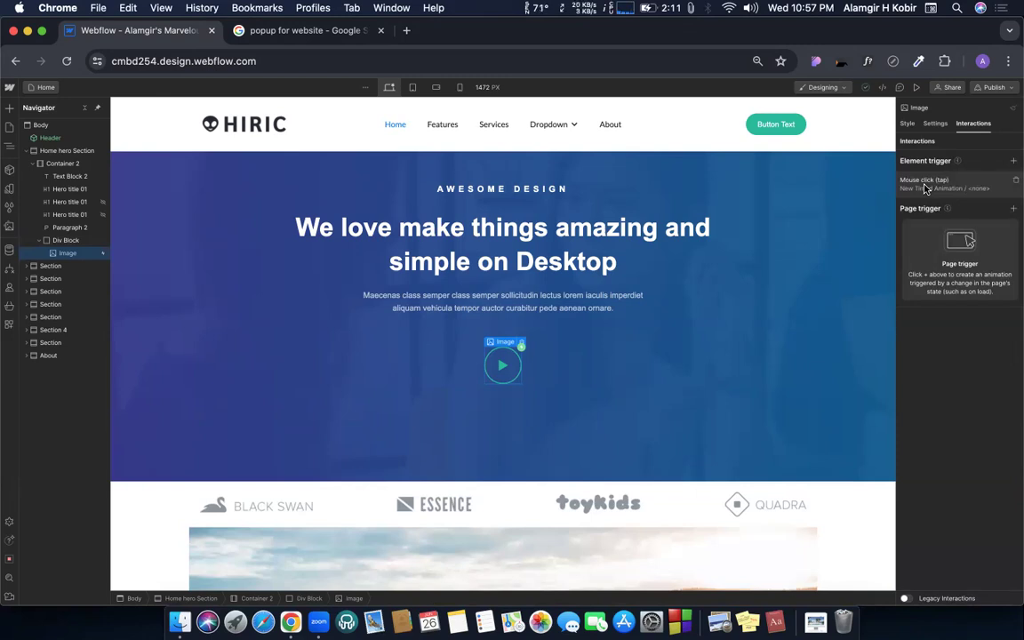
Step: Replace the play button's Mouse click (tap) trigger with a Mouse hover trigger that uses Start an animation on hover
click(1015, 183)
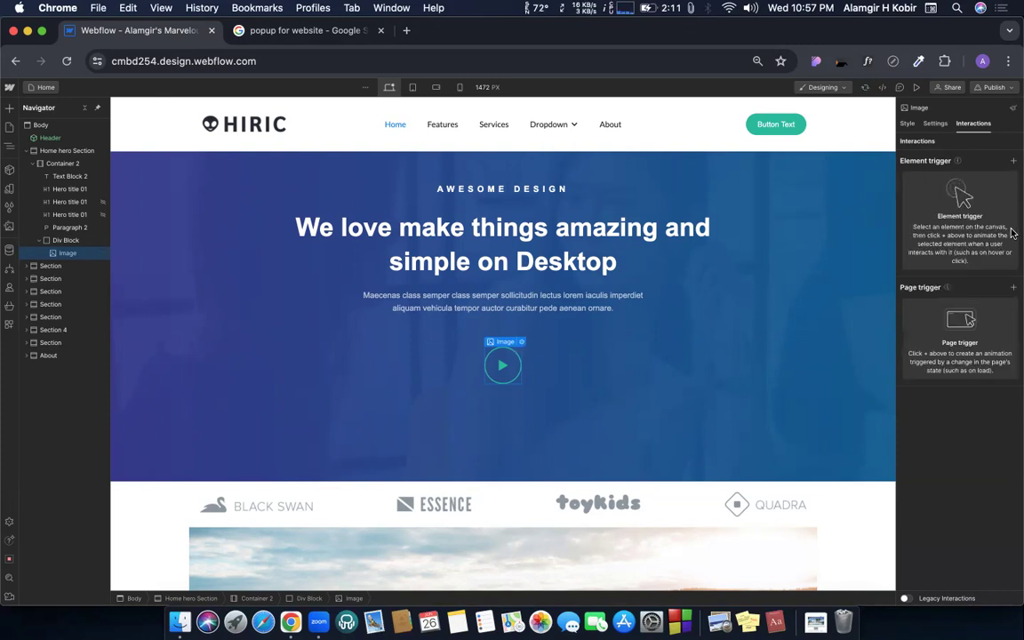
click(1012, 162)
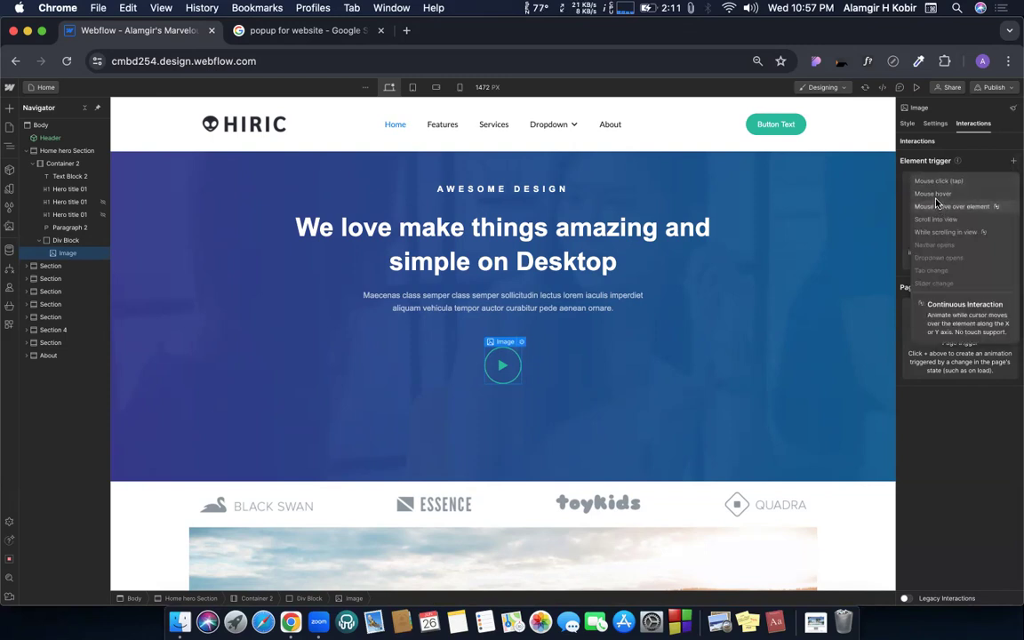
click(932, 195)
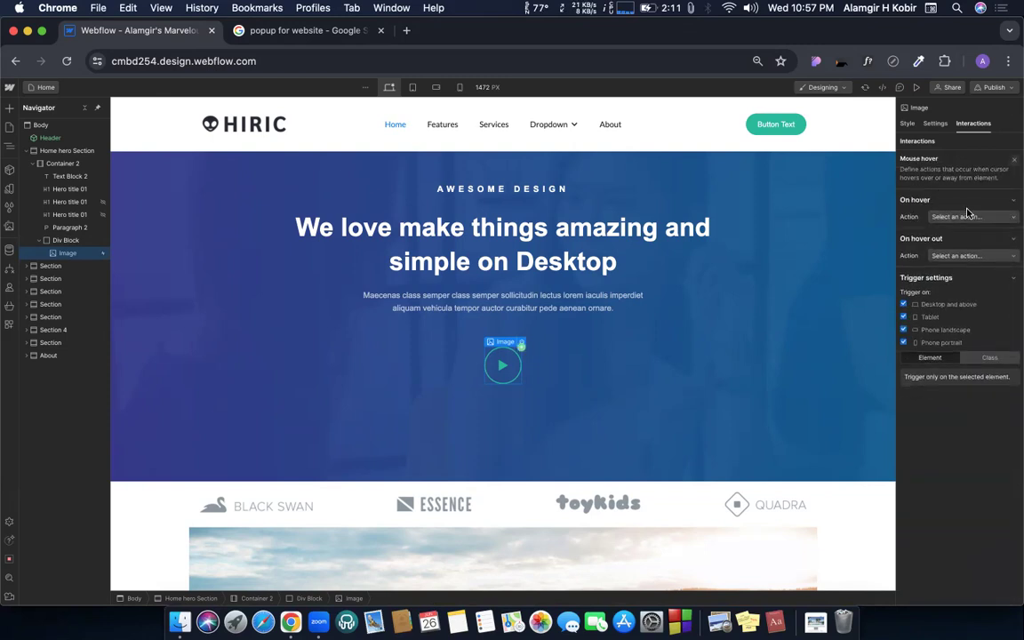
click(972, 216)
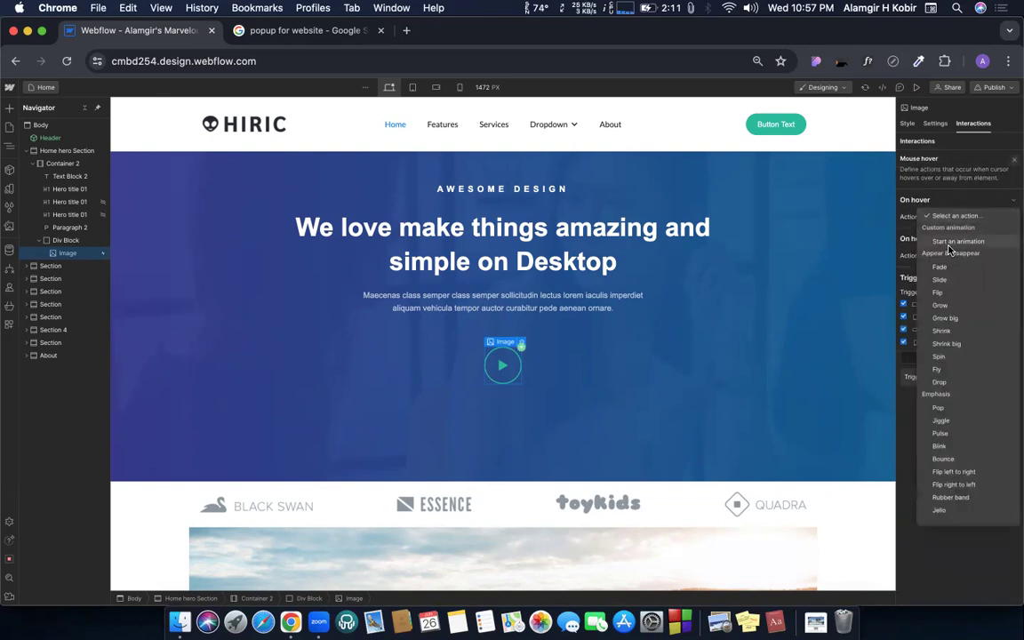
click(949, 243)
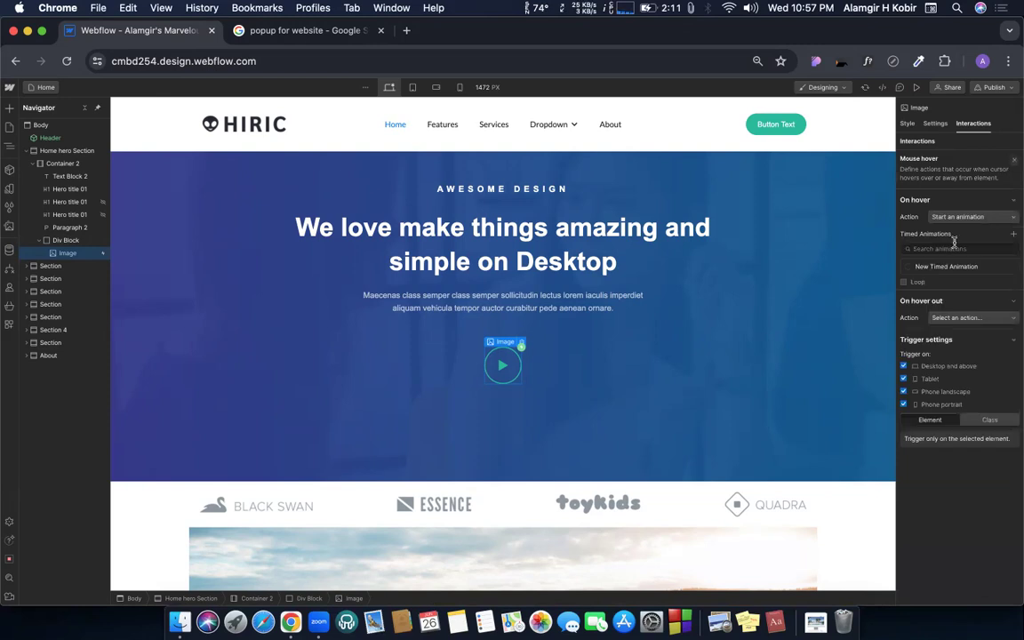
Step: Create a timed animation for the hover and add a Text Color action targeting the desktop hero title
click(1015, 233)
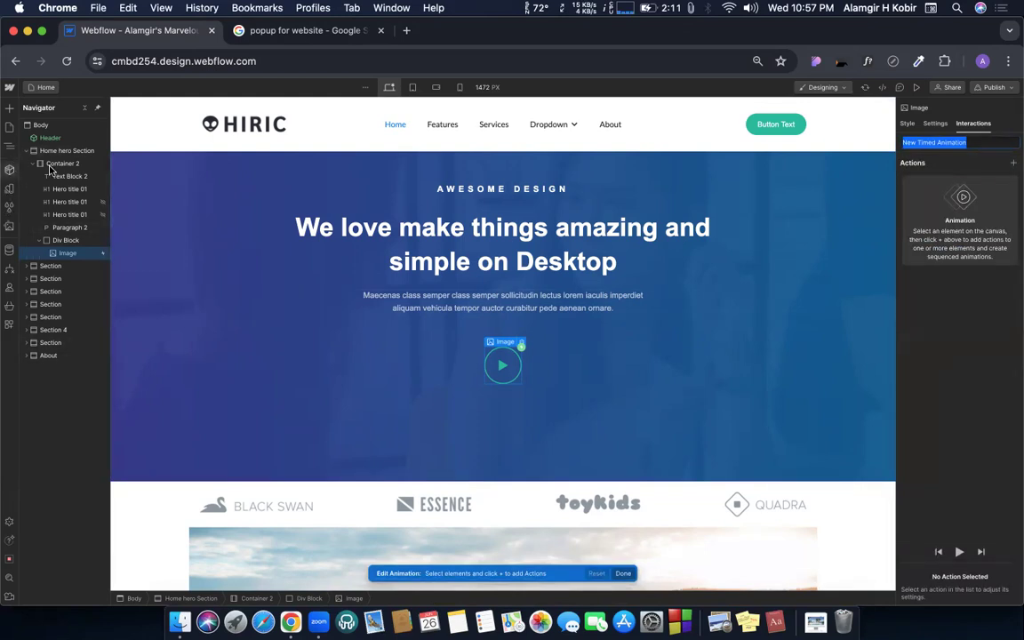
click(372, 258)
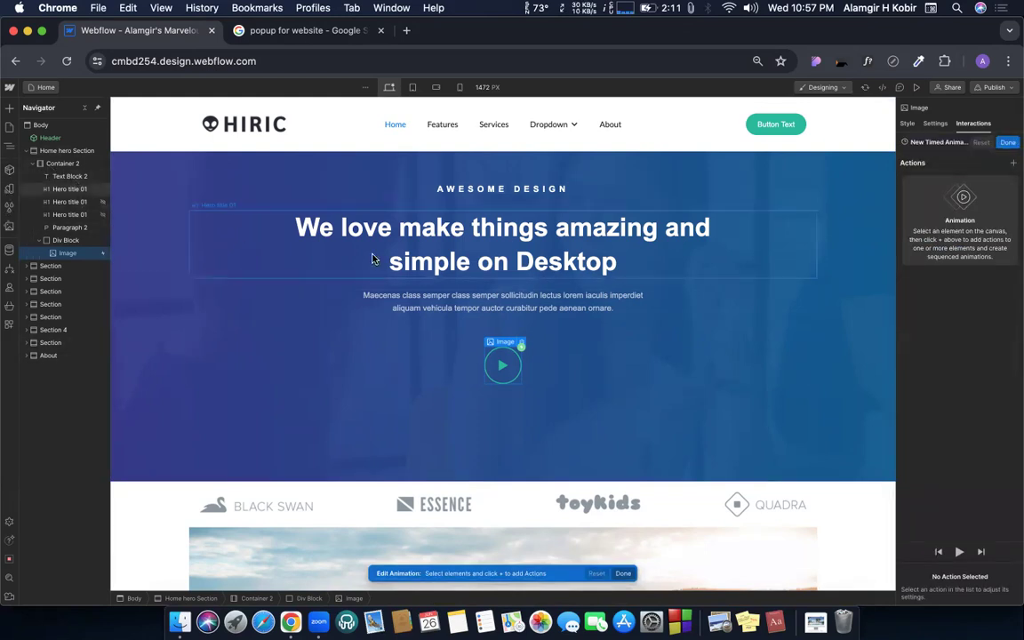
click(1014, 163)
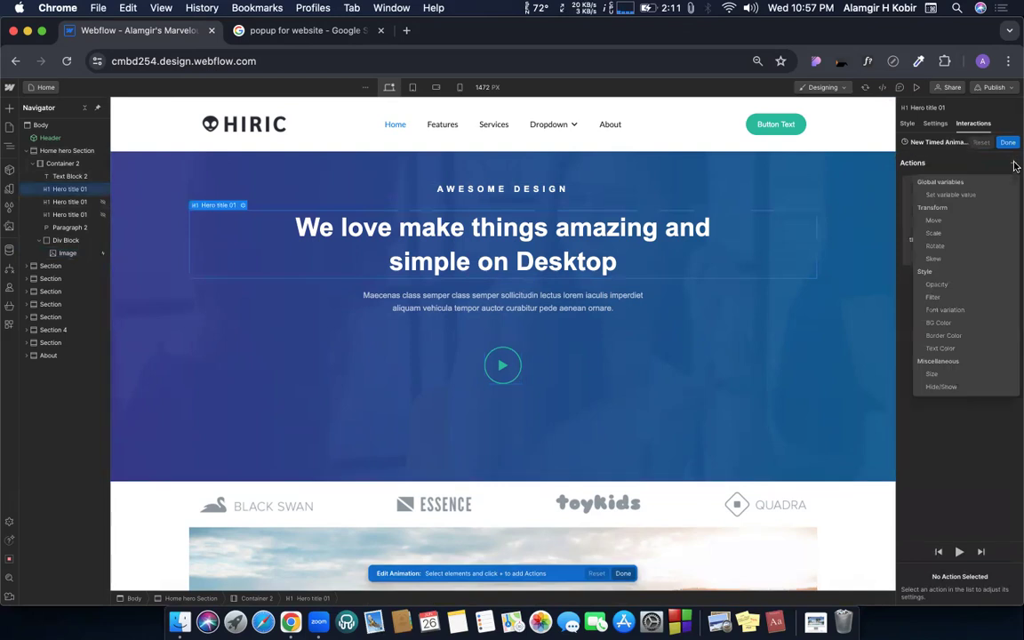
click(940, 349)
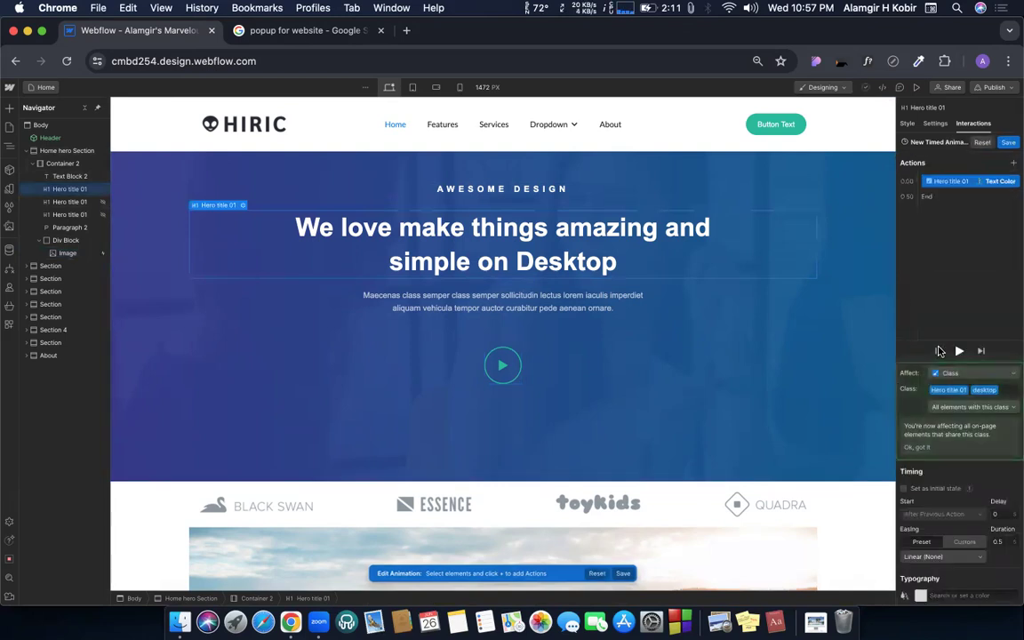
Step: Set the hover animation's hero title text color to light green #a3ee47 and save the timed animation
click(922, 598)
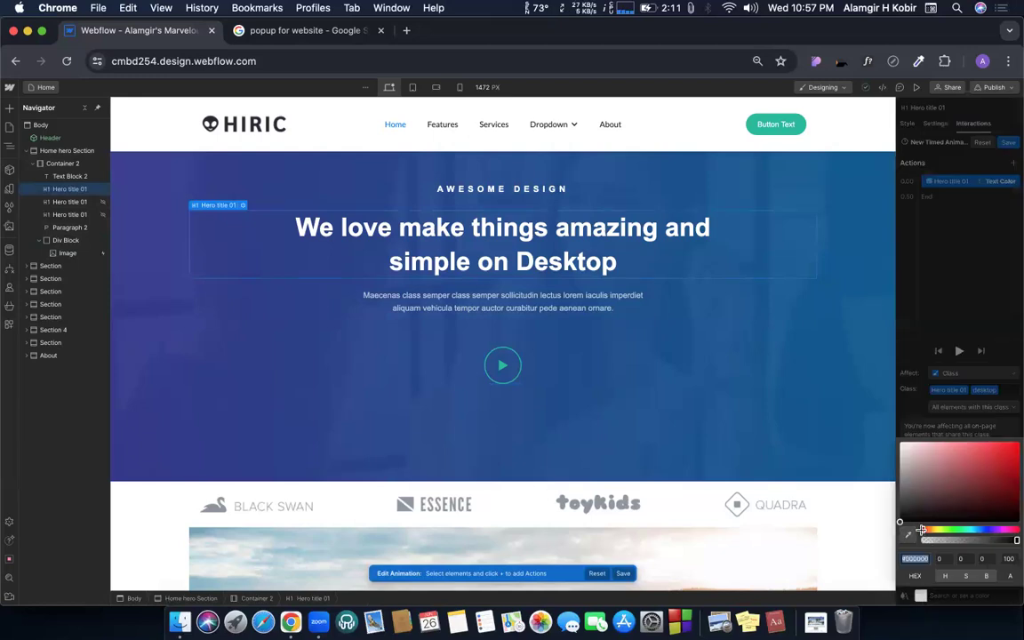
drag(922, 530, 948, 531)
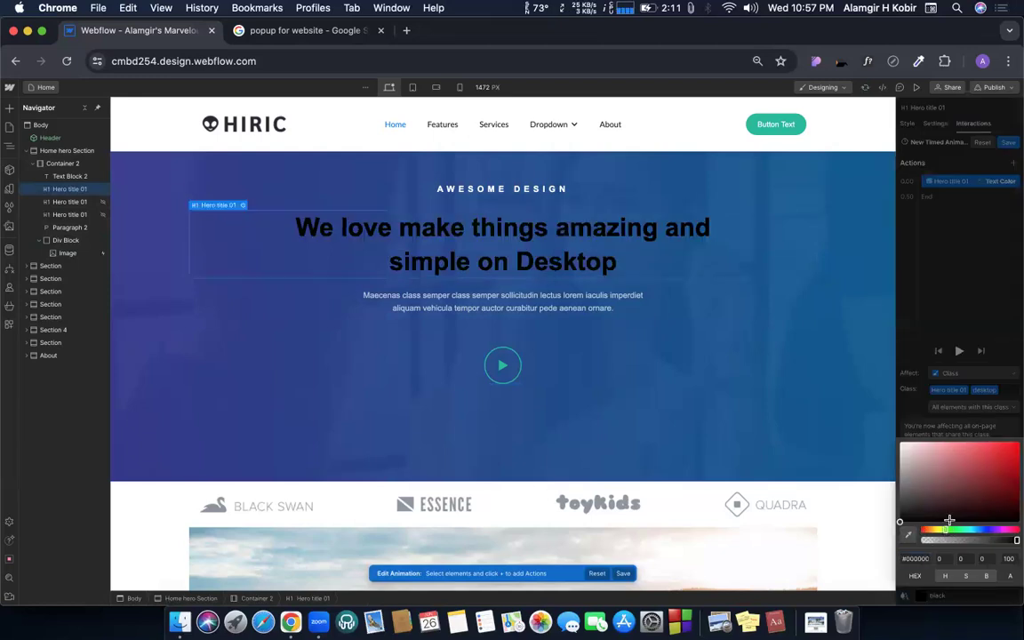
click(984, 462)
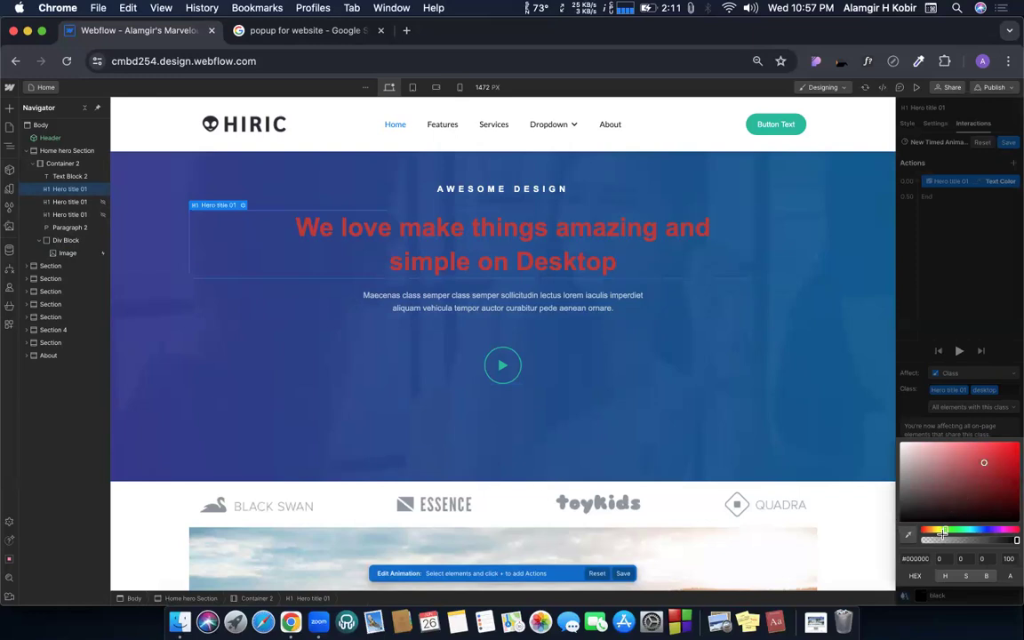
click(944, 530)
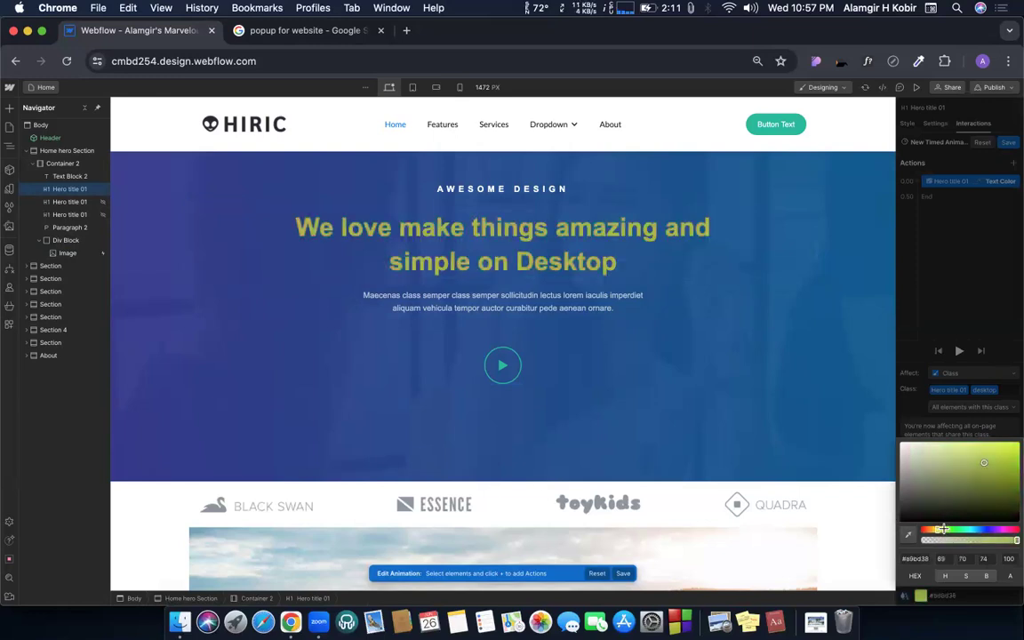
drag(944, 530, 947, 530)
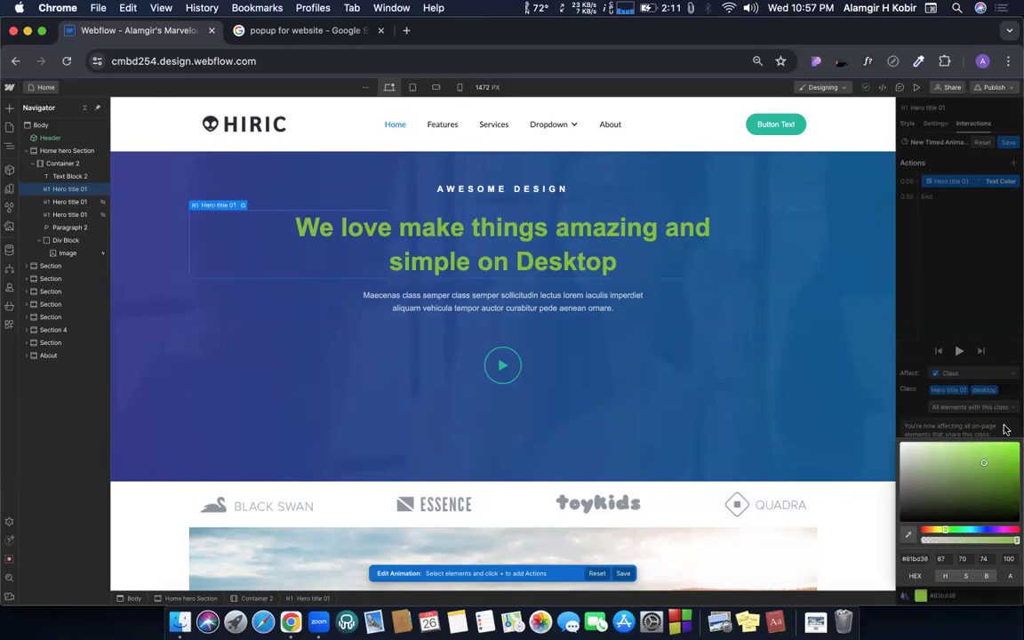
click(983, 448)
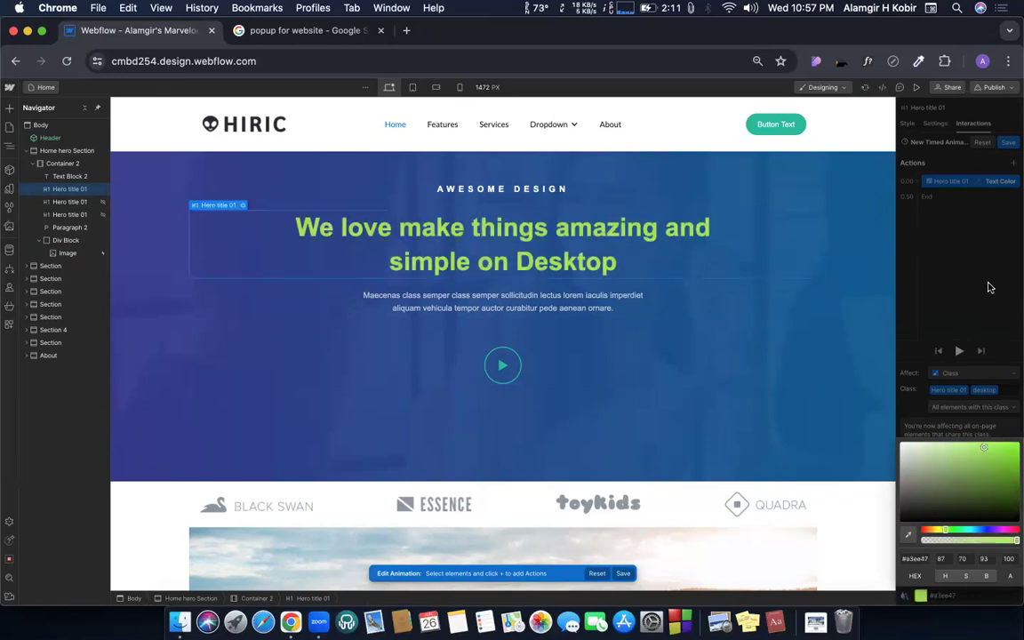
click(939, 595)
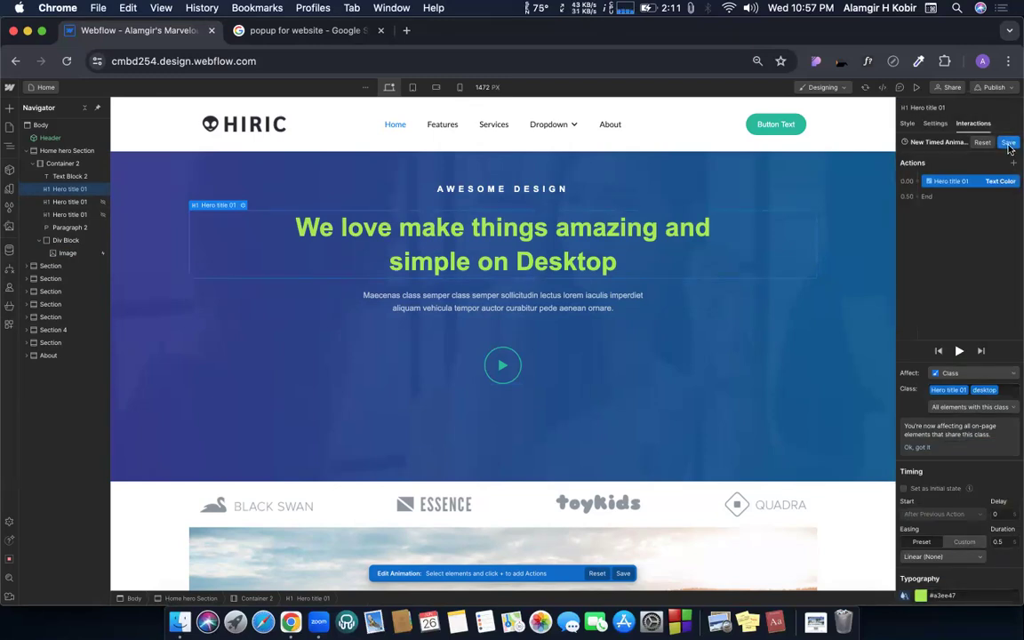
click(1008, 143)
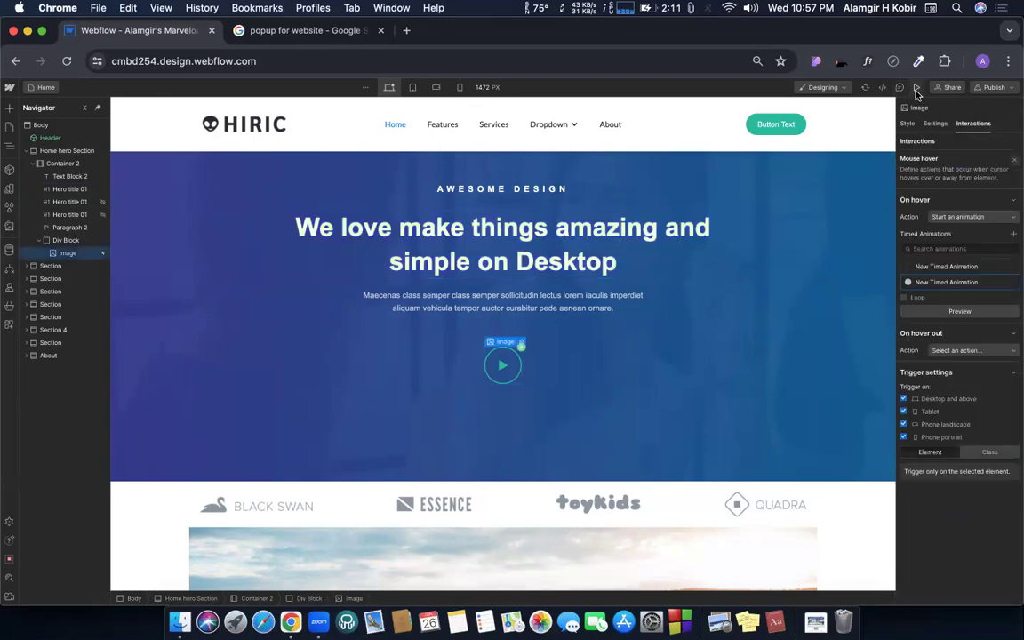
Step: Test the play button's hover animation in the page preview and return to the image's interaction triggers
key(super+shift+p)
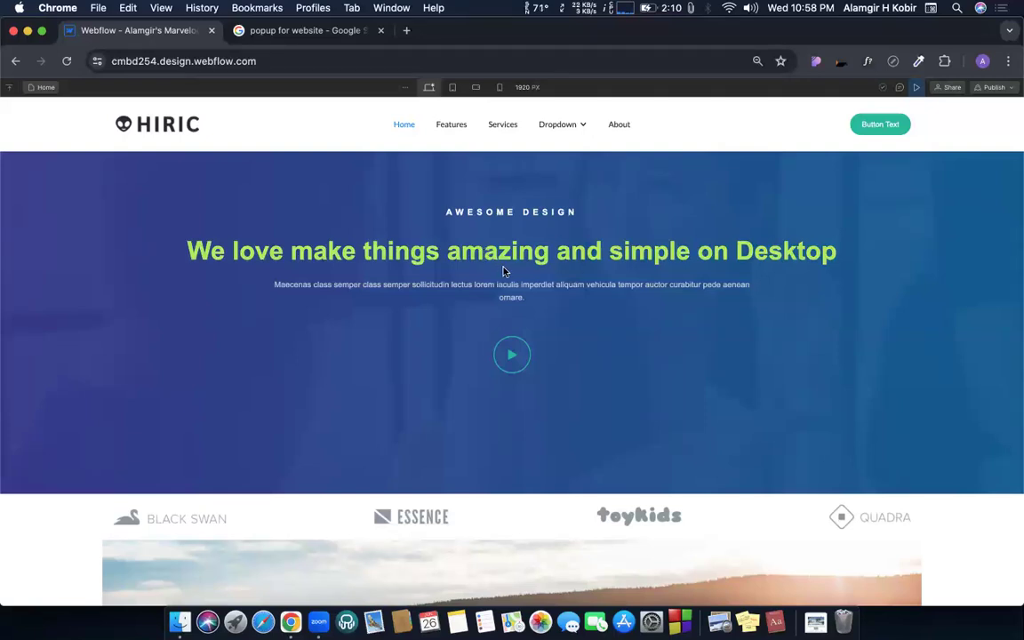
click(917, 89)
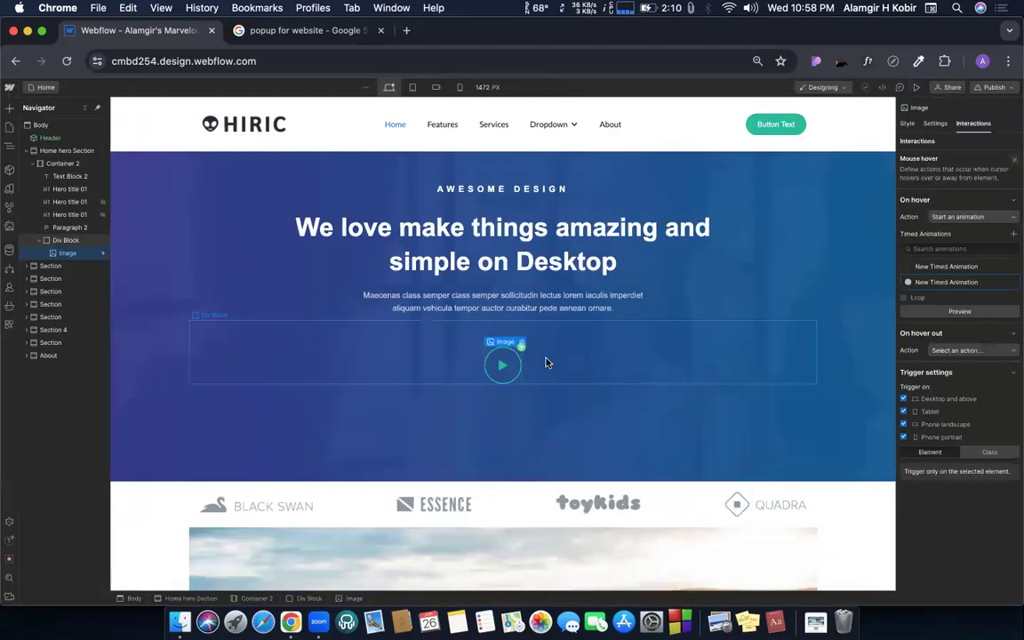
click(976, 128)
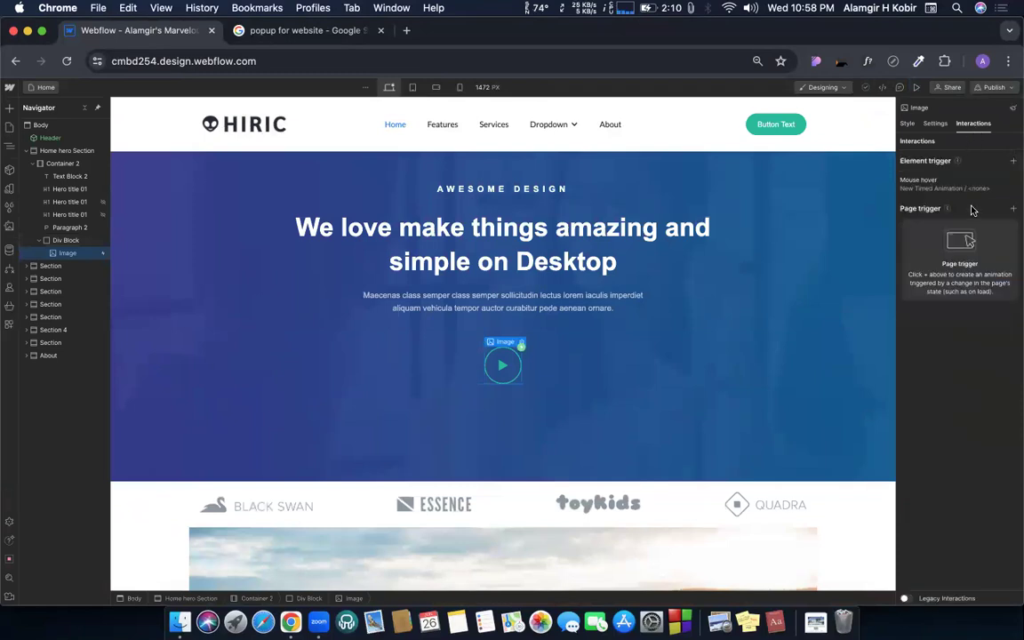
Step: Inspect the actions of the Mouse hover trigger's timed animation and return to the trigger list
click(929, 189)
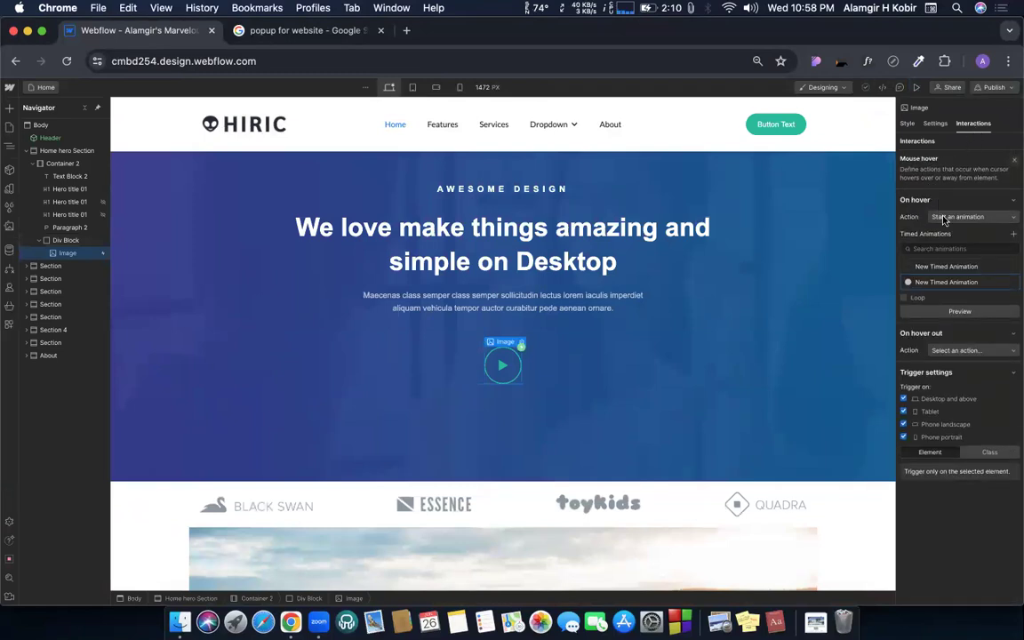
click(909, 283)
click(911, 266)
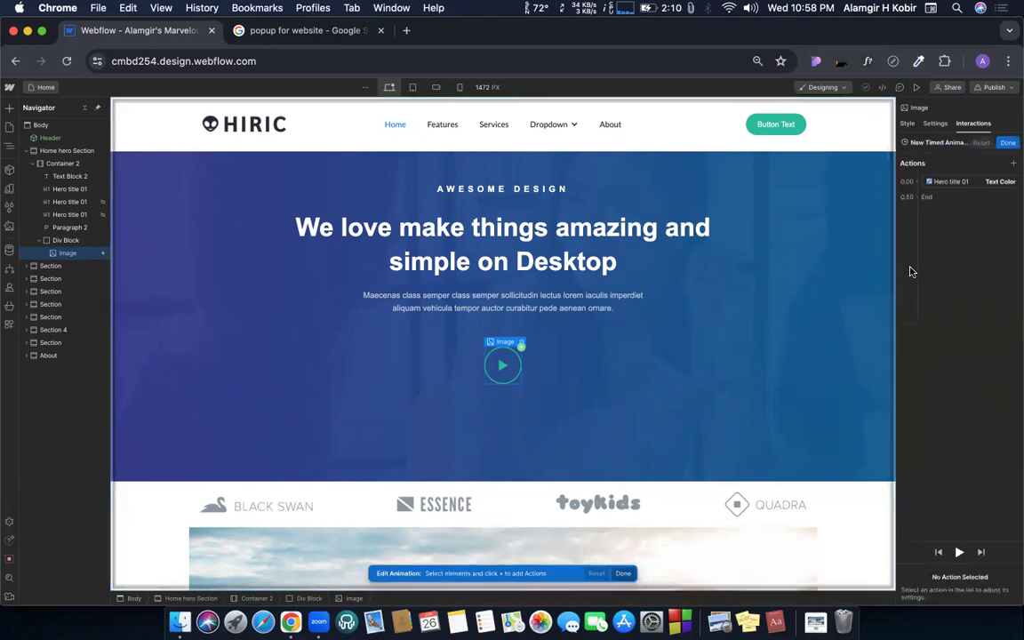
click(969, 125)
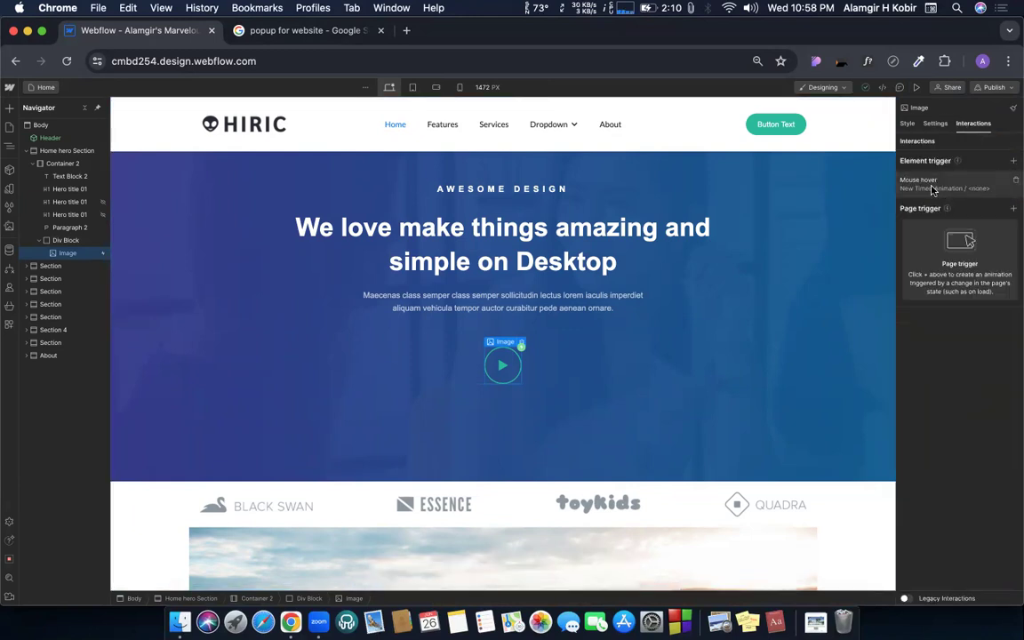
Step: Rename the hover trigger's selected timed animation to "Text color change" and close its animation editor
click(931, 189)
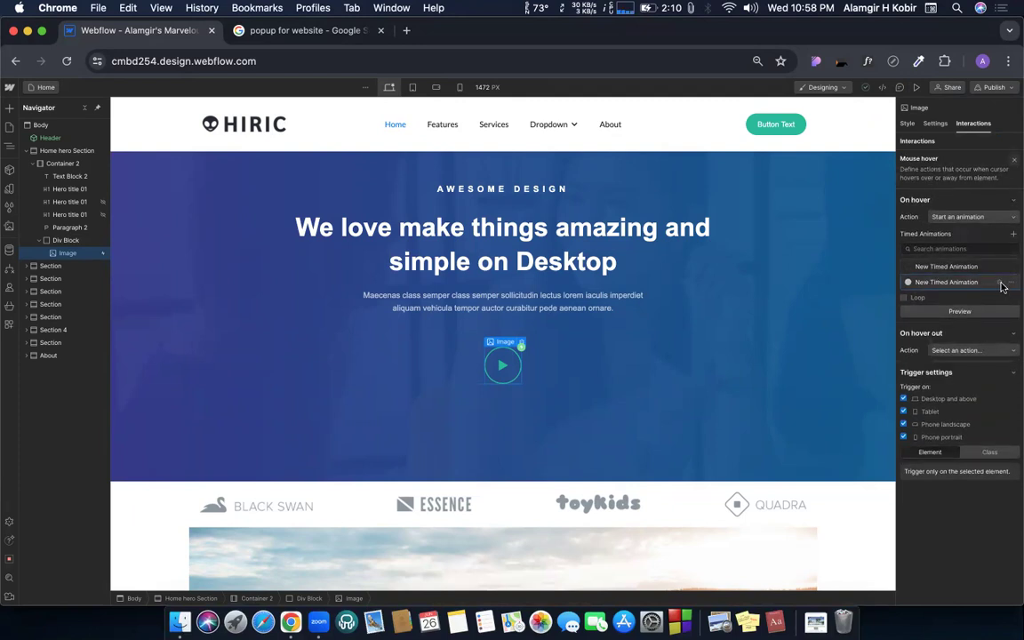
click(1011, 283)
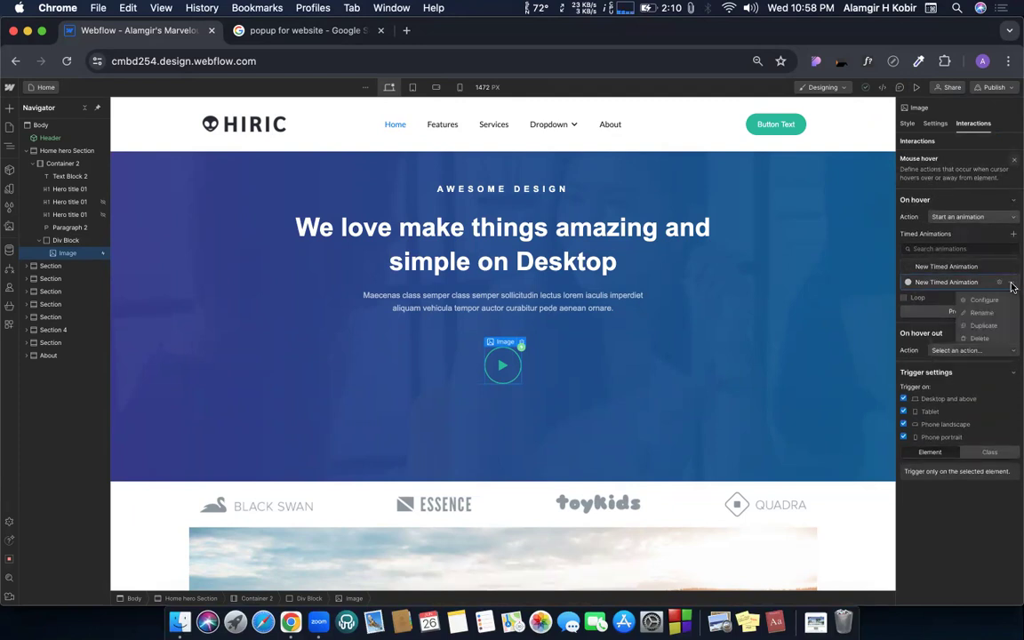
click(979, 319)
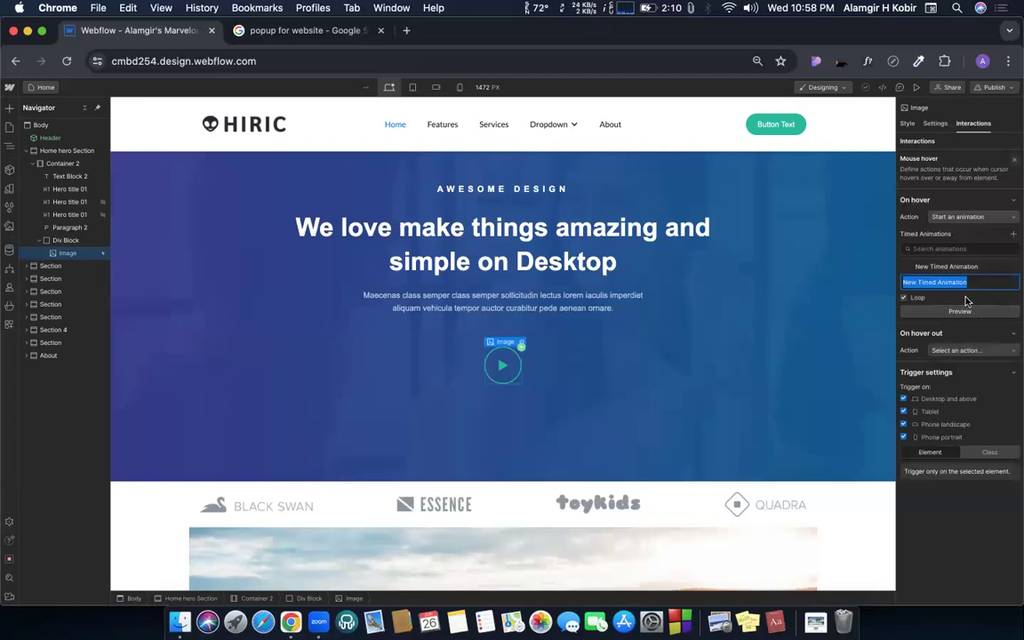
text(1)
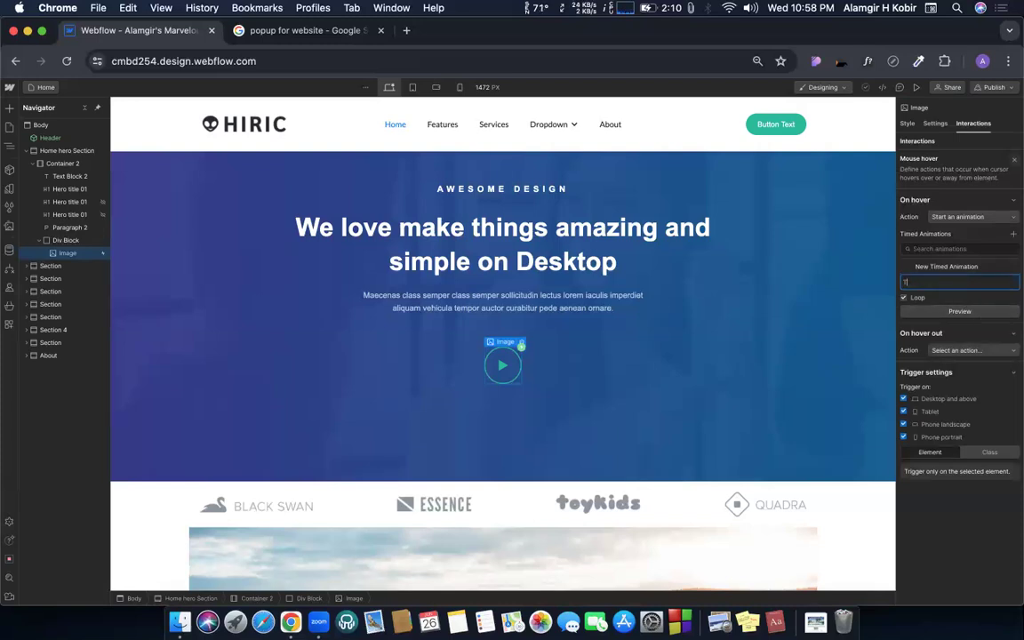
text(ext color change)
key(Return)
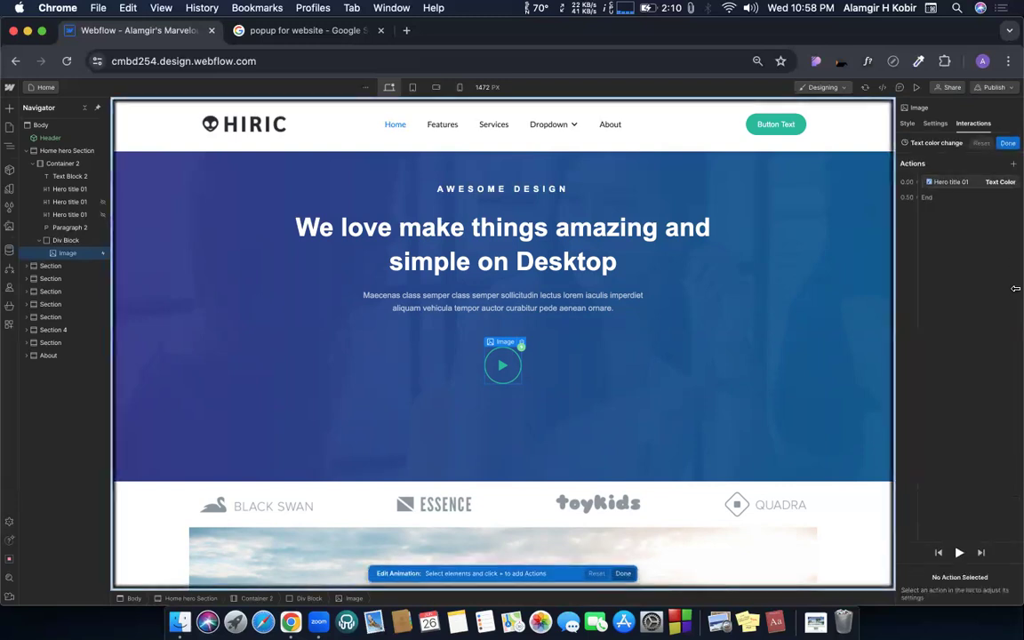
click(1010, 143)
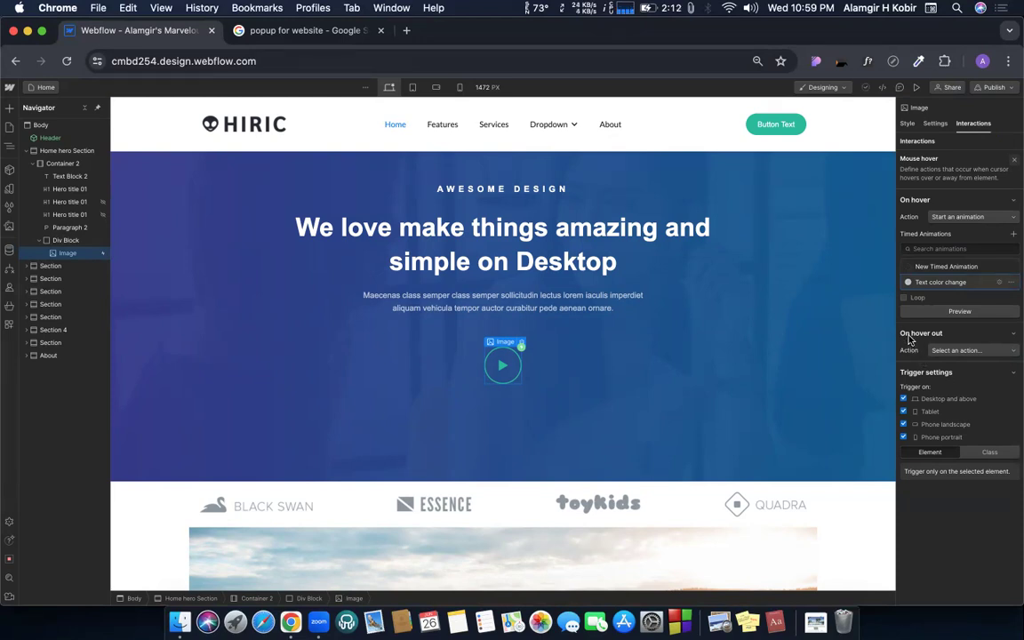
Step: Set the hover-out action to Start an animation and create a timed animation with a Text Color action on the desktop hero title
click(971, 352)
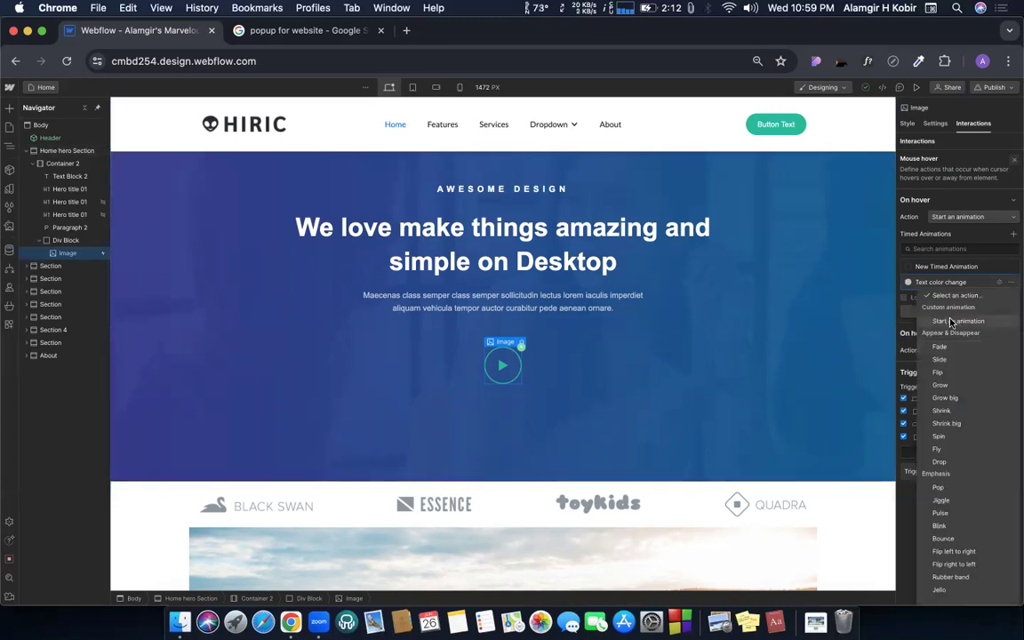
click(951, 322)
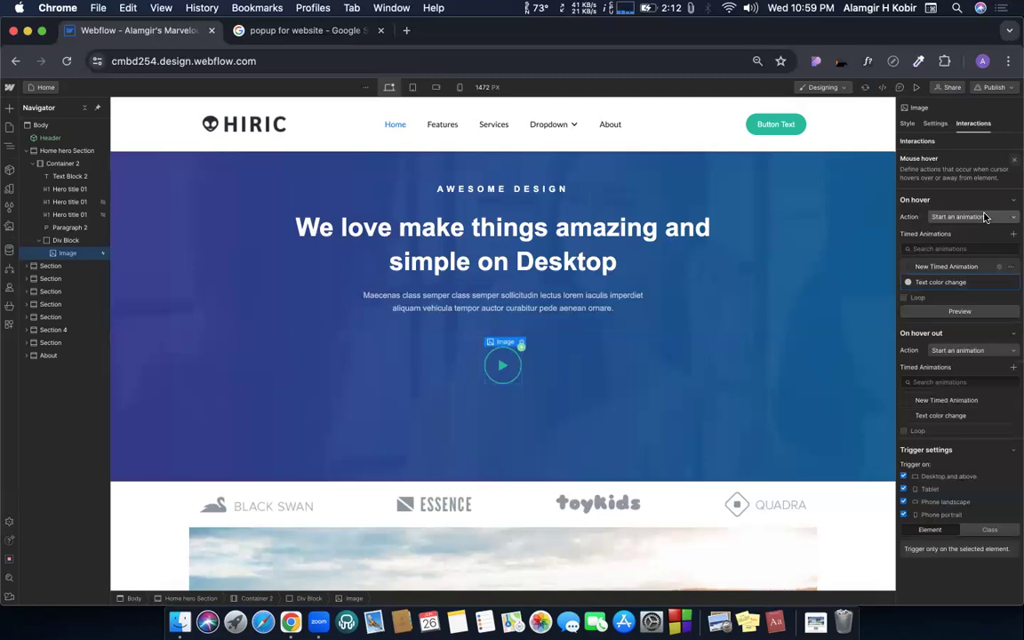
click(1013, 367)
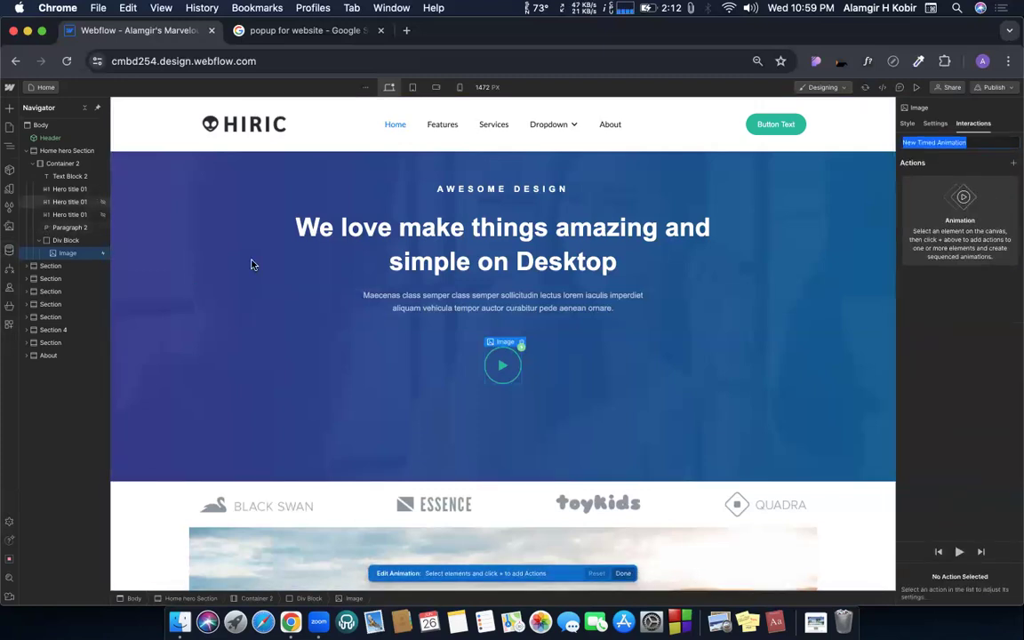
click(387, 217)
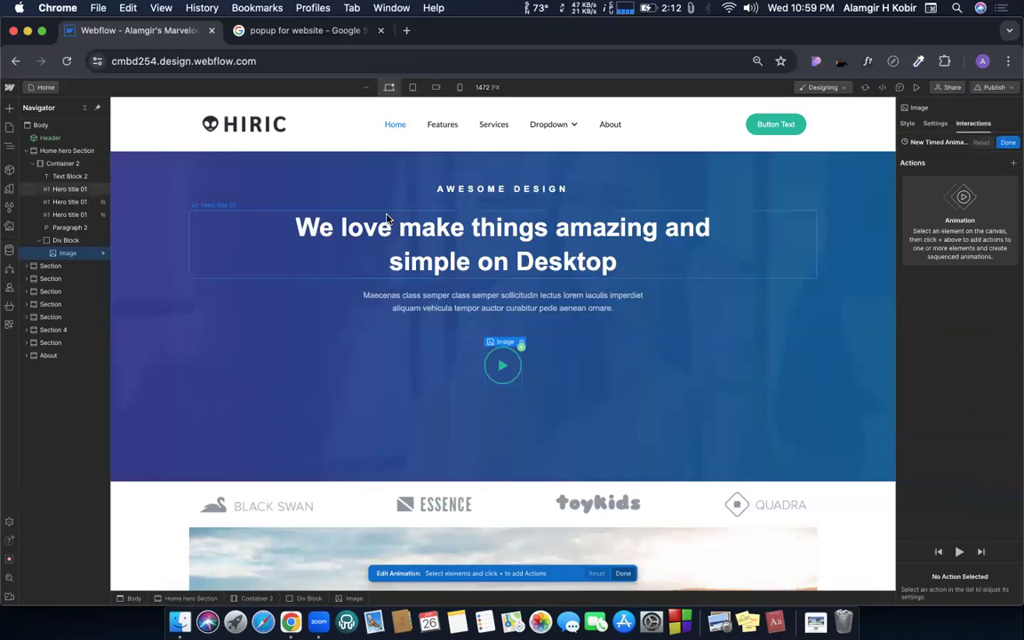
click(1014, 163)
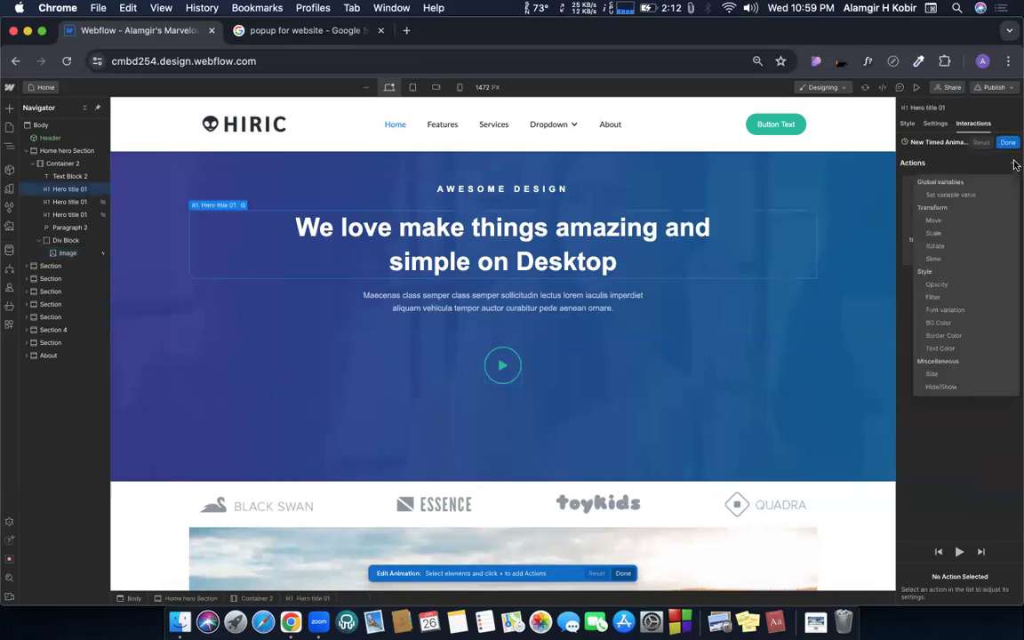
click(939, 347)
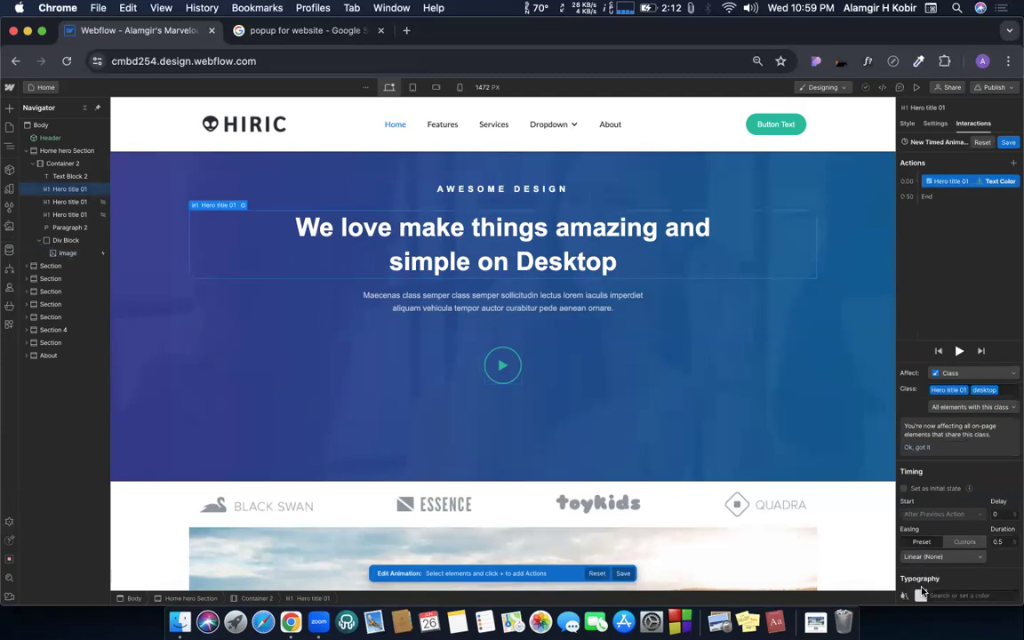
Step: Choose a color for the hero title's Text Color action and finish editing the hover-out animation
click(921, 596)
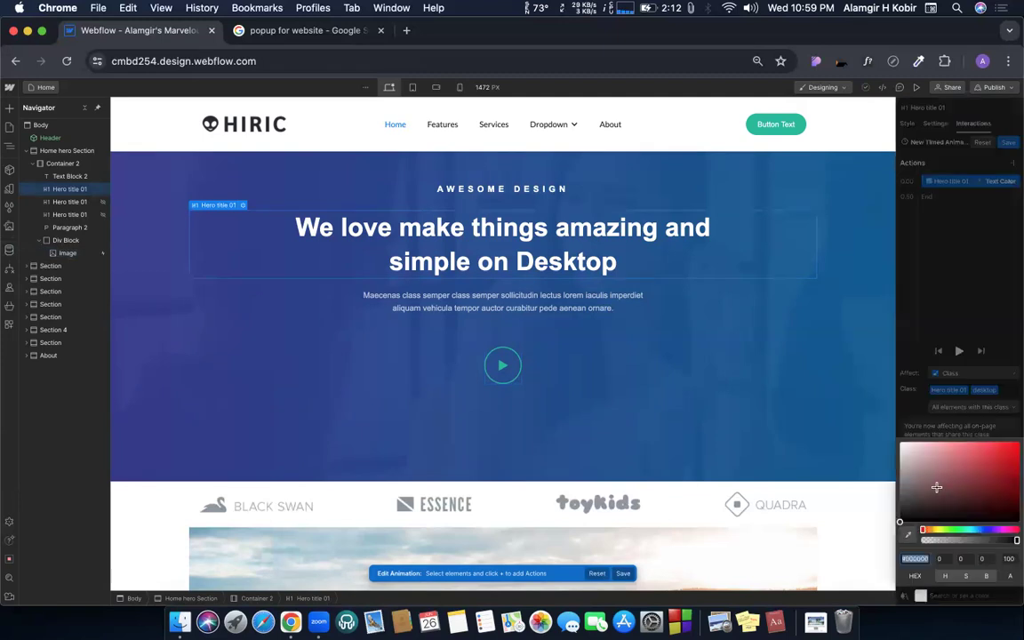
drag(874, 428, 871, 418)
click(960, 385)
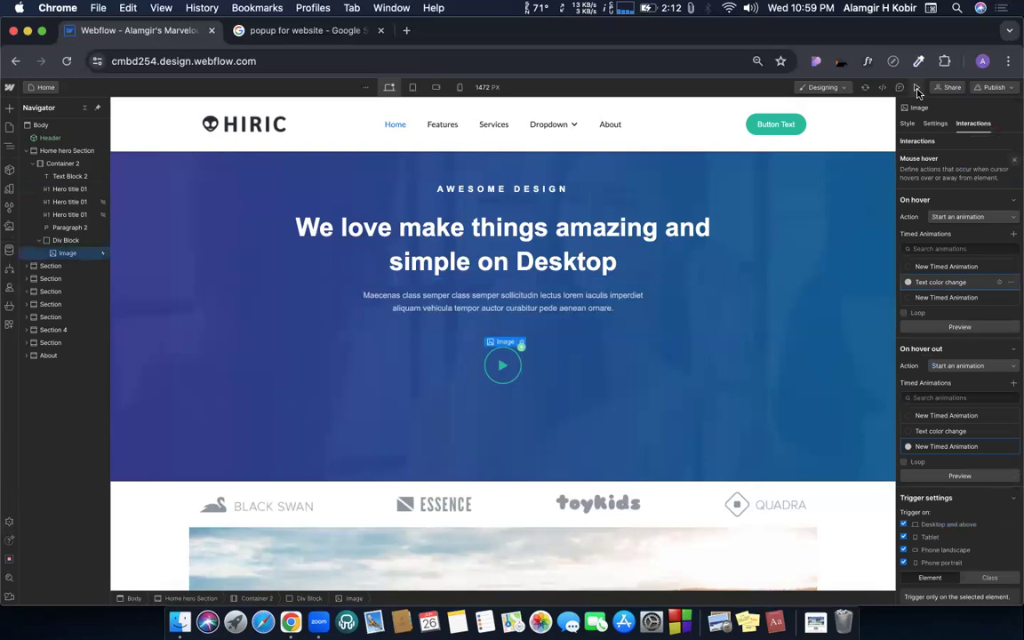
Step: Test the play button's hover and hover-out title color animations in the page preview and return to designing
key(super+shift+p)
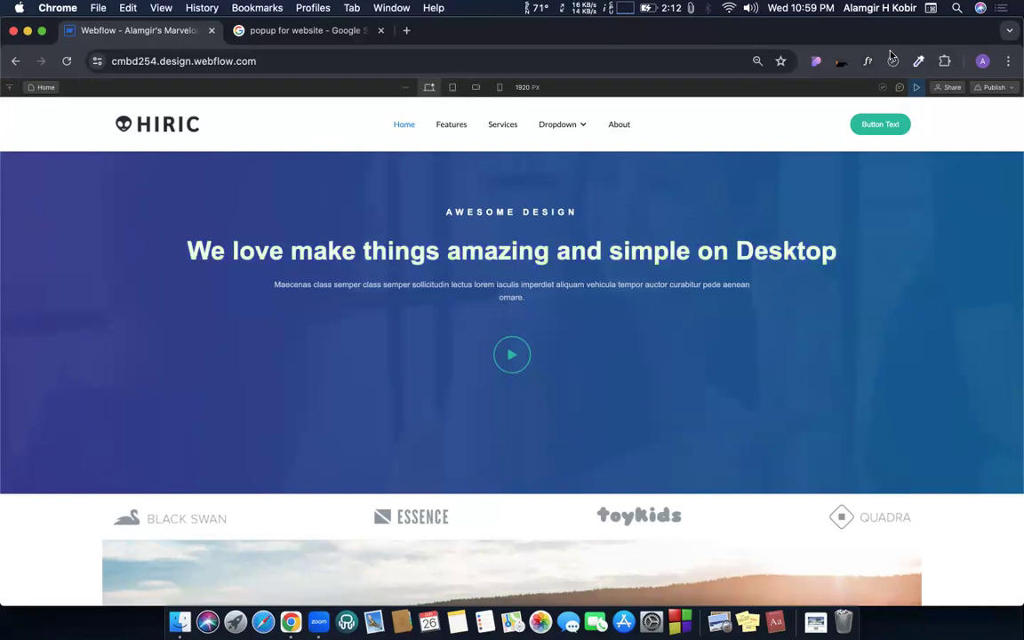
click(918, 88)
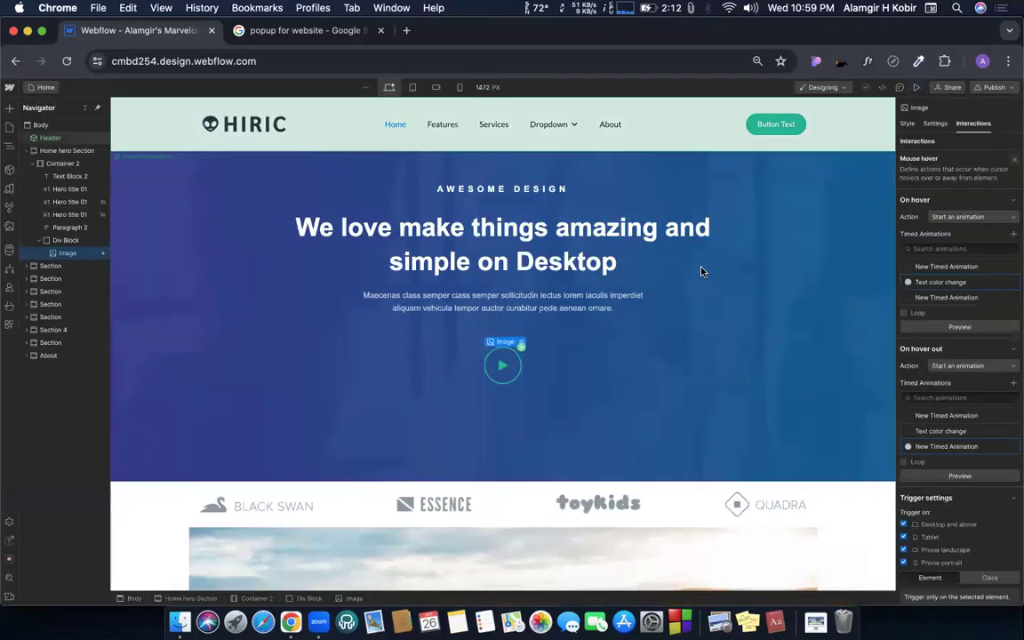
scroll(624, 368, up, 1)
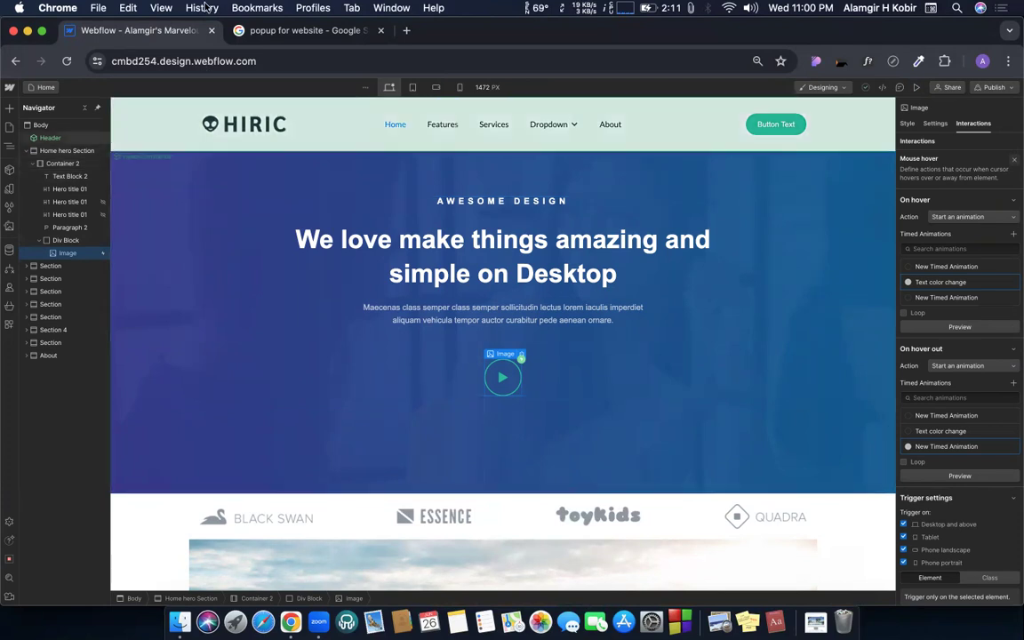
Step: Switch to the Google image results, examine the Wishpond Blog popup example for MADE and its close icon, and return to Webflow
click(246, 37)
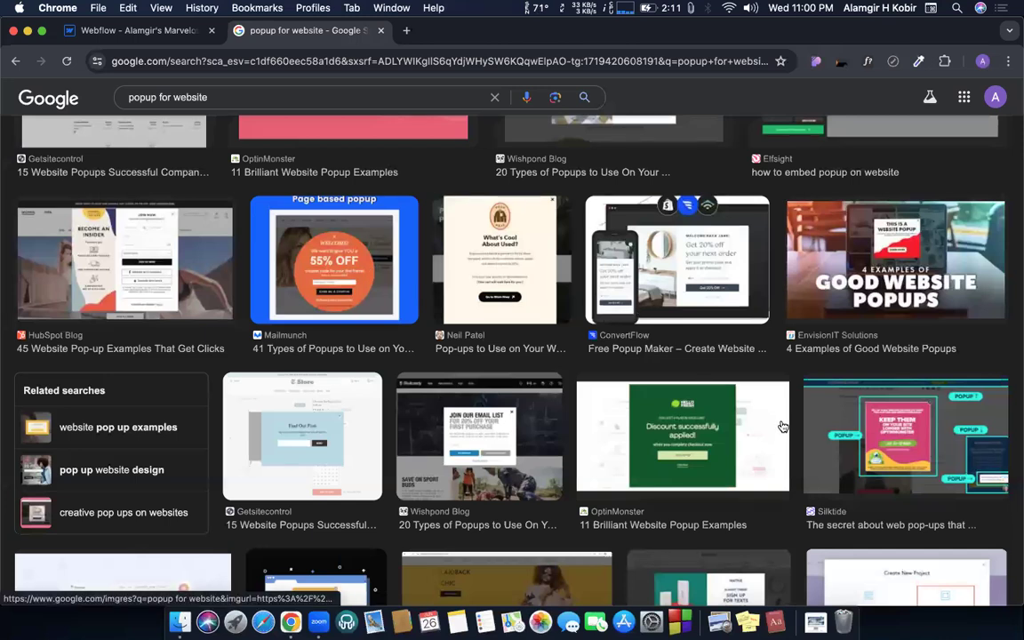
scroll(894, 413, down, 1)
scroll(894, 414, up, 5)
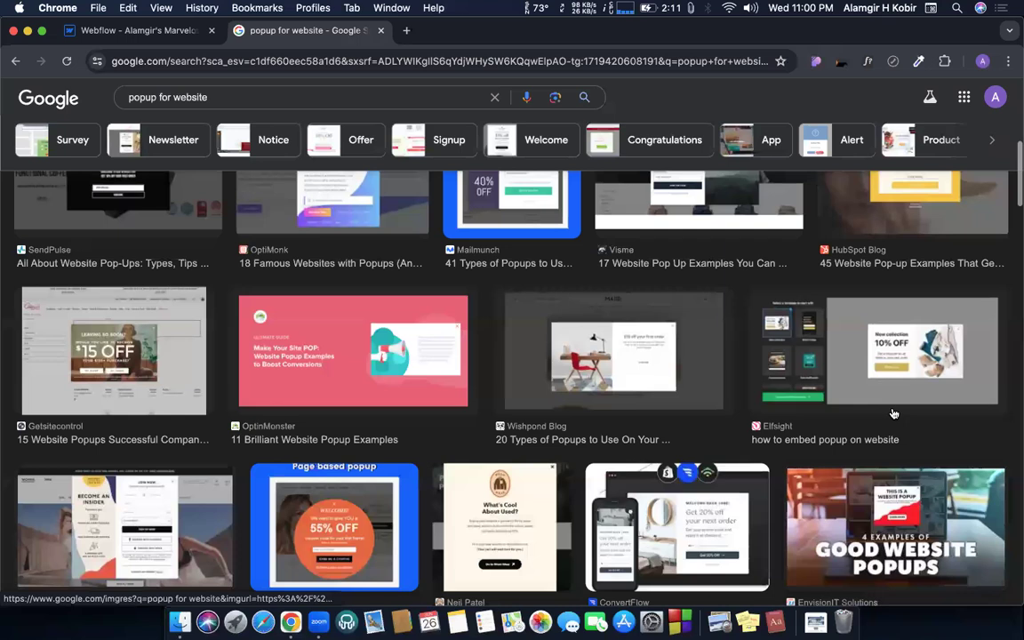
click(652, 429)
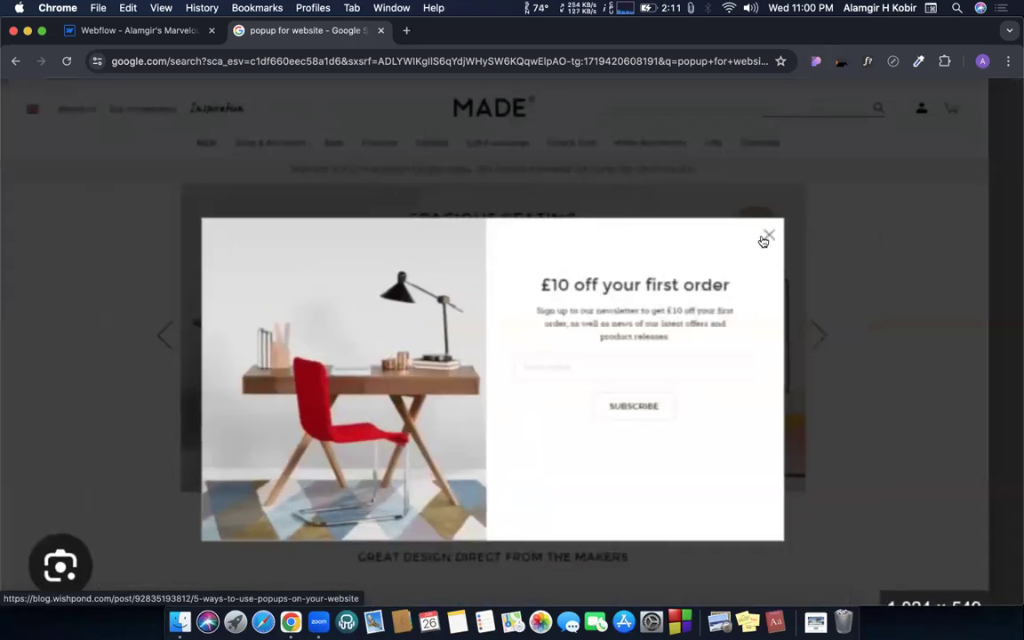
click(771, 240)
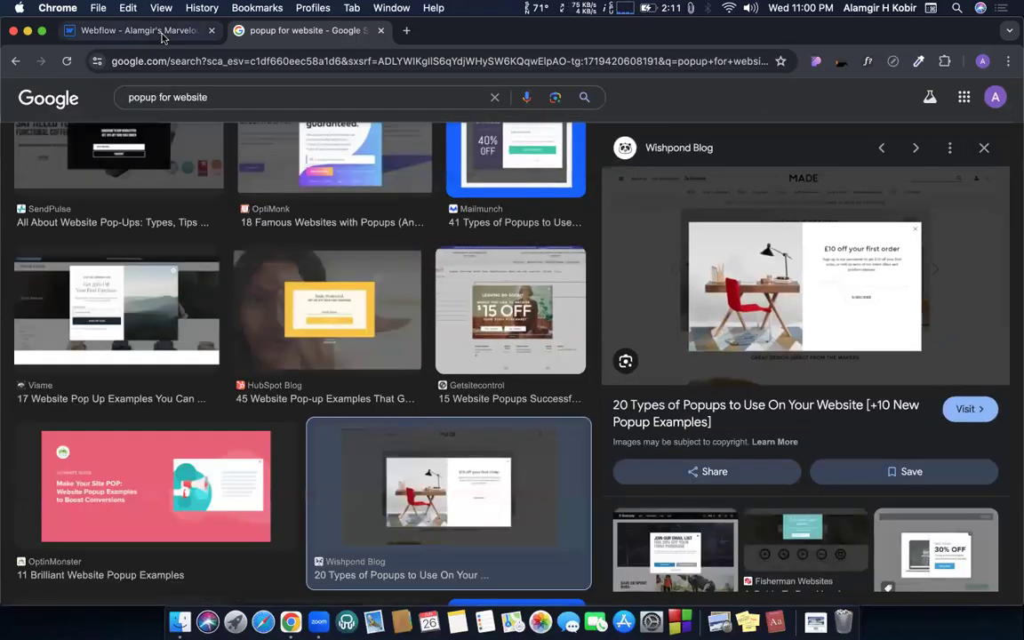
click(163, 36)
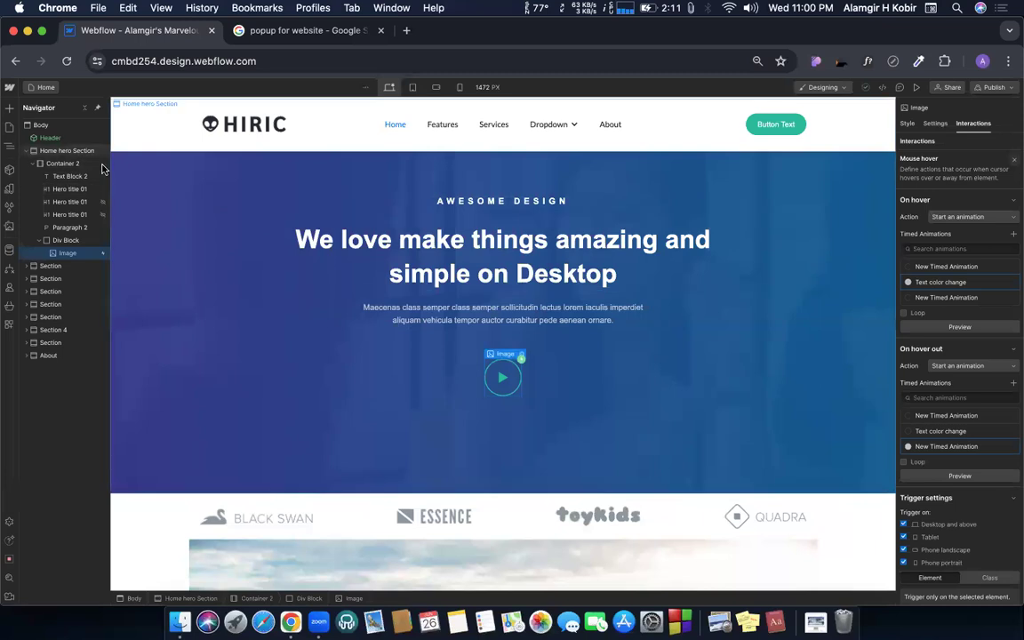
Step: Add a Div Block at the start of the Body above the Header and give it the class "popup main"
key(a)
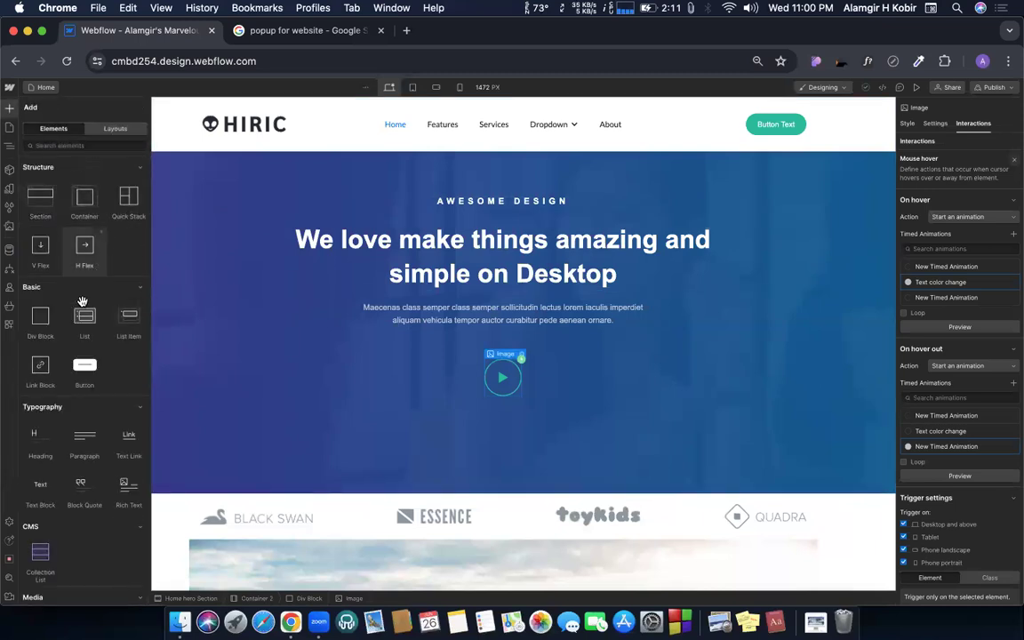
drag(40, 315, 36, 137)
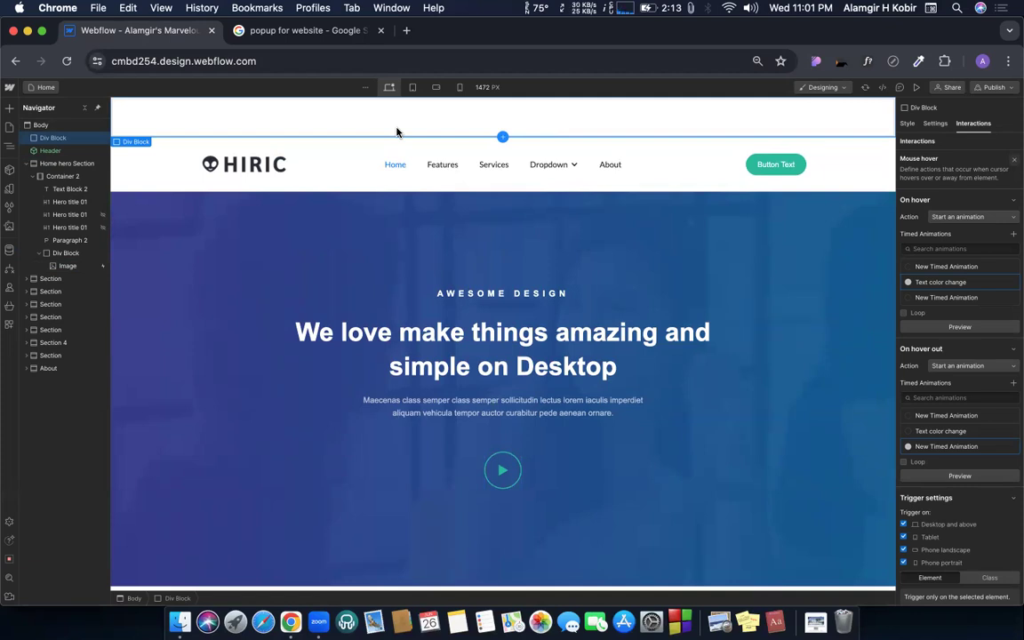
click(907, 125)
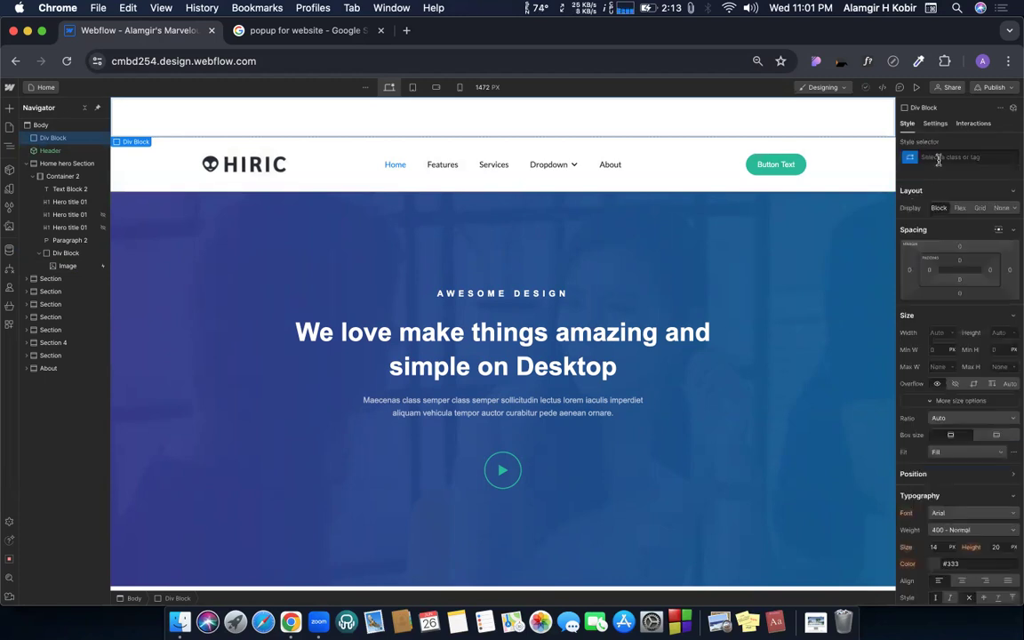
click(938, 158)
text(pop)
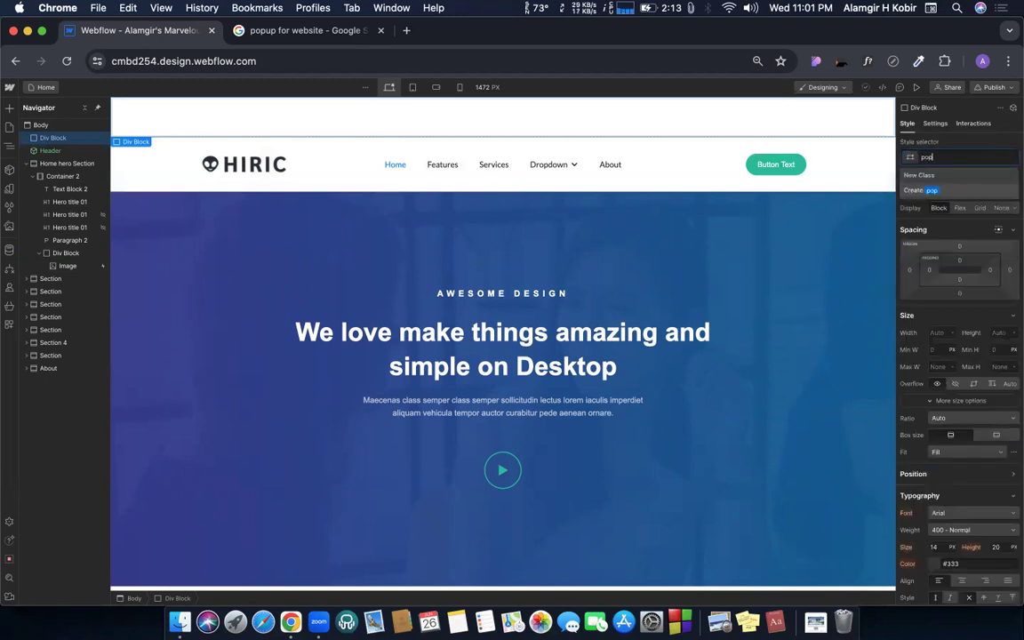
text(up main)
key(Return)
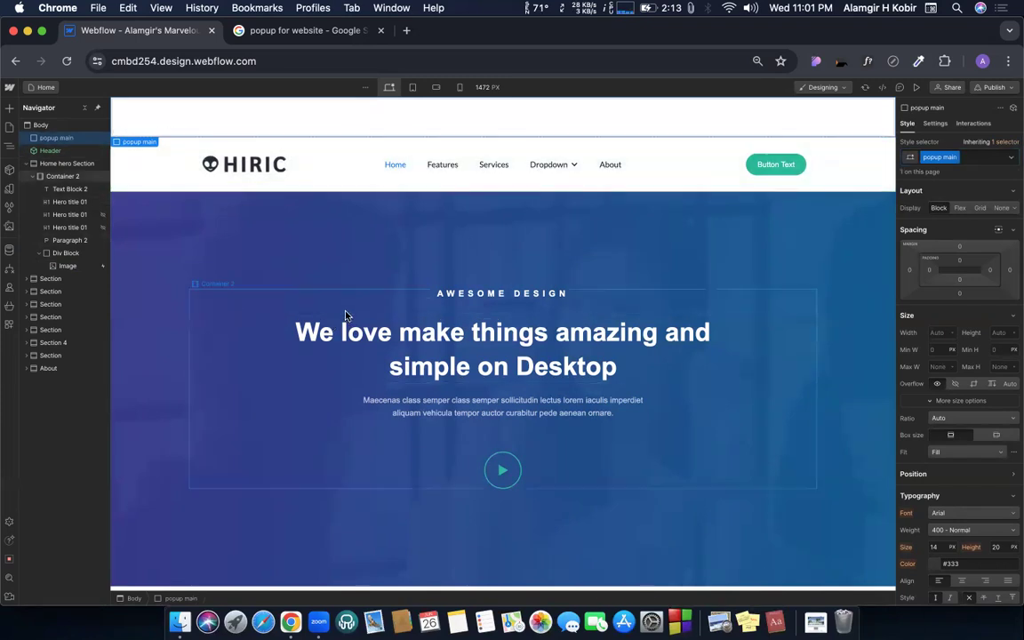
Step: Set the popup main div's position to Fixed
scroll(942, 356, down, 5)
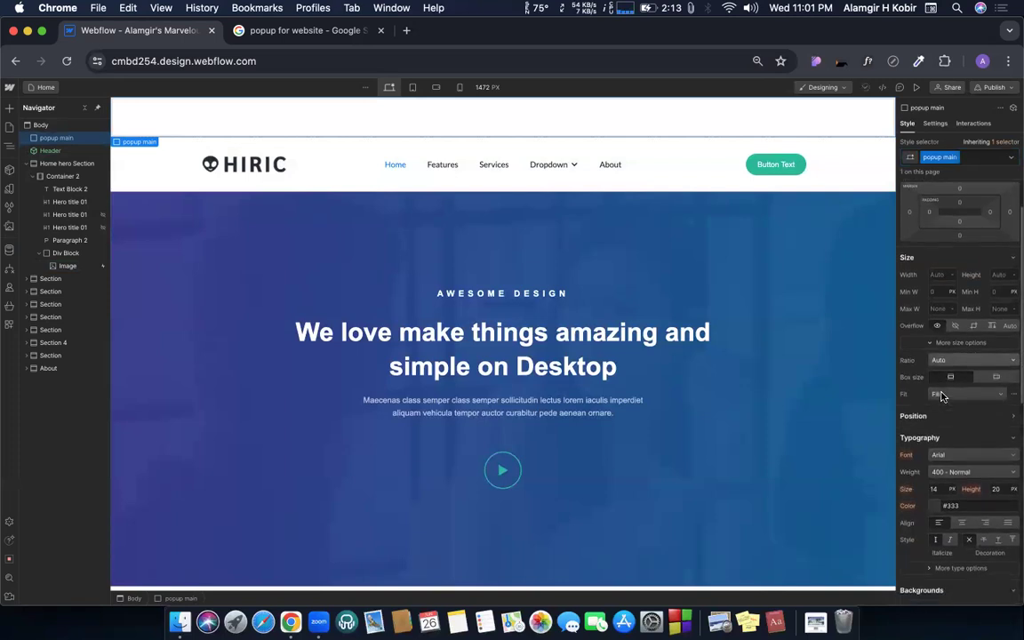
scroll(947, 382, down, 15)
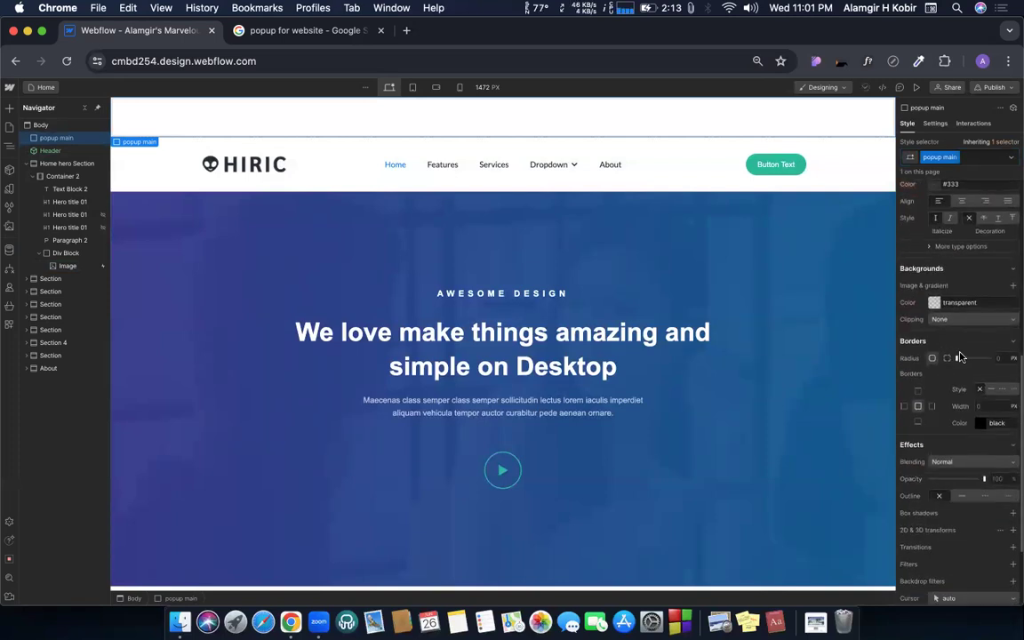
scroll(961, 357, up, 12)
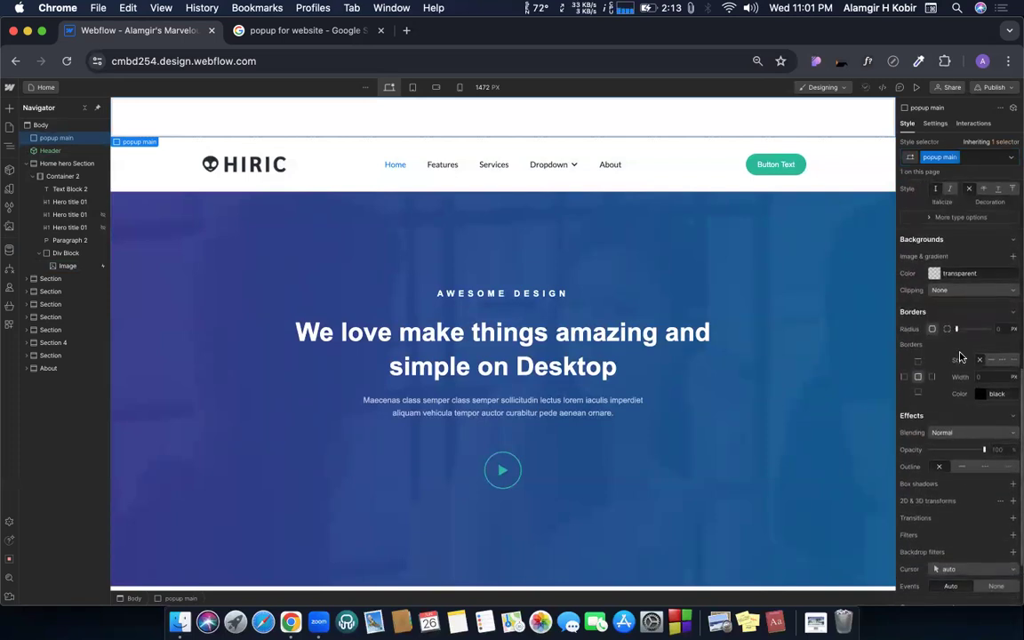
scroll(960, 357, up, 7)
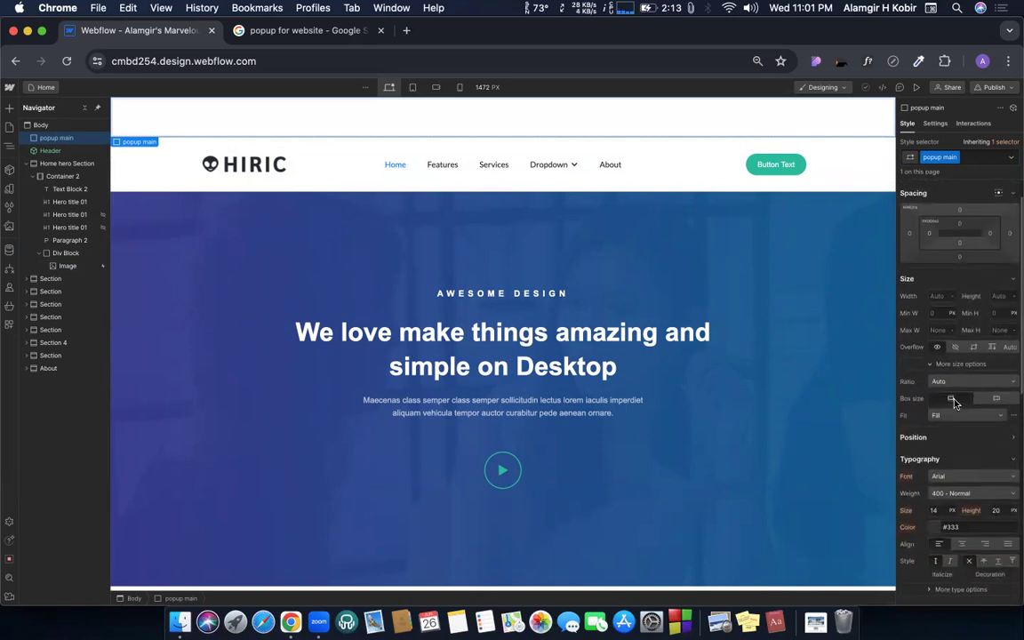
scroll(949, 437, down, 7)
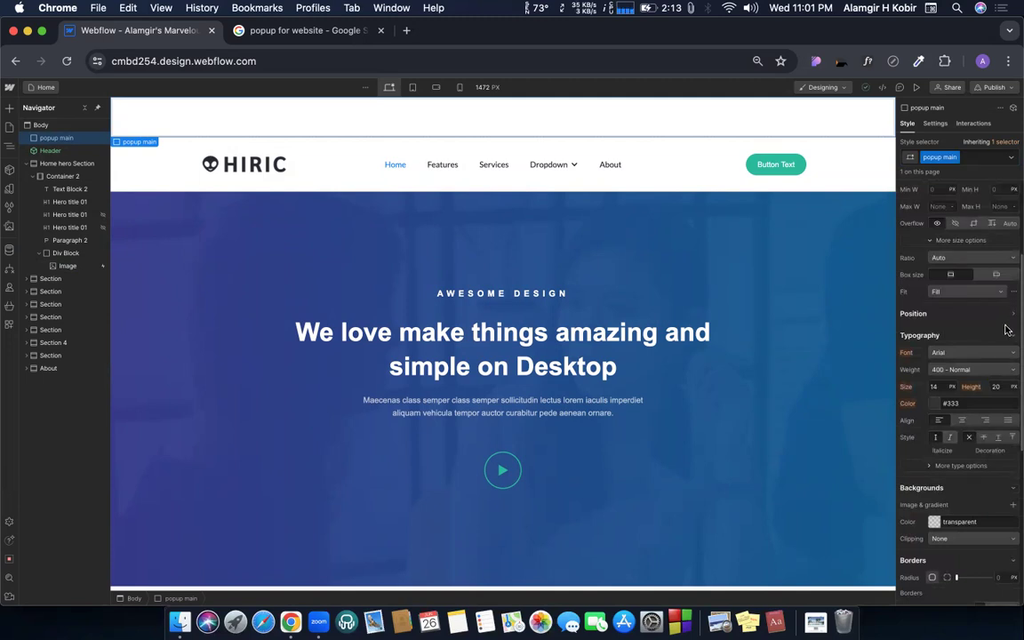
click(1010, 314)
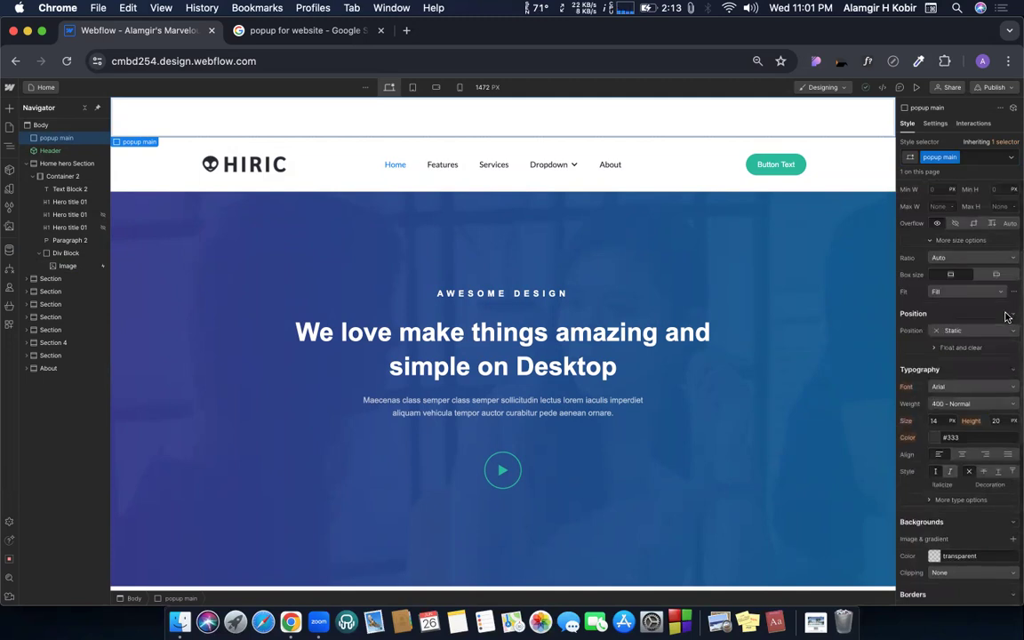
click(955, 333)
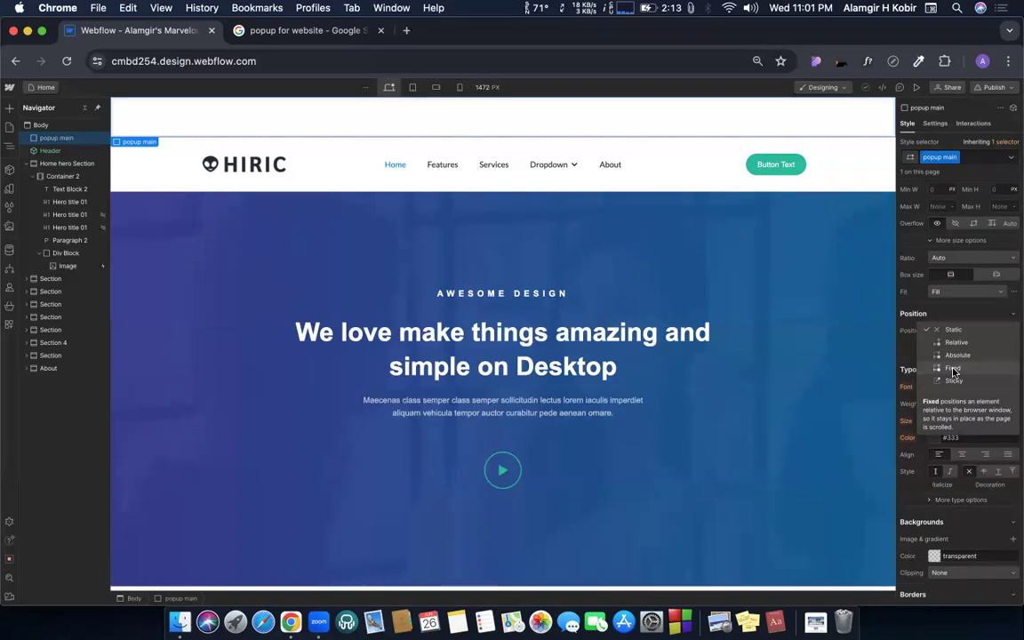
click(953, 369)
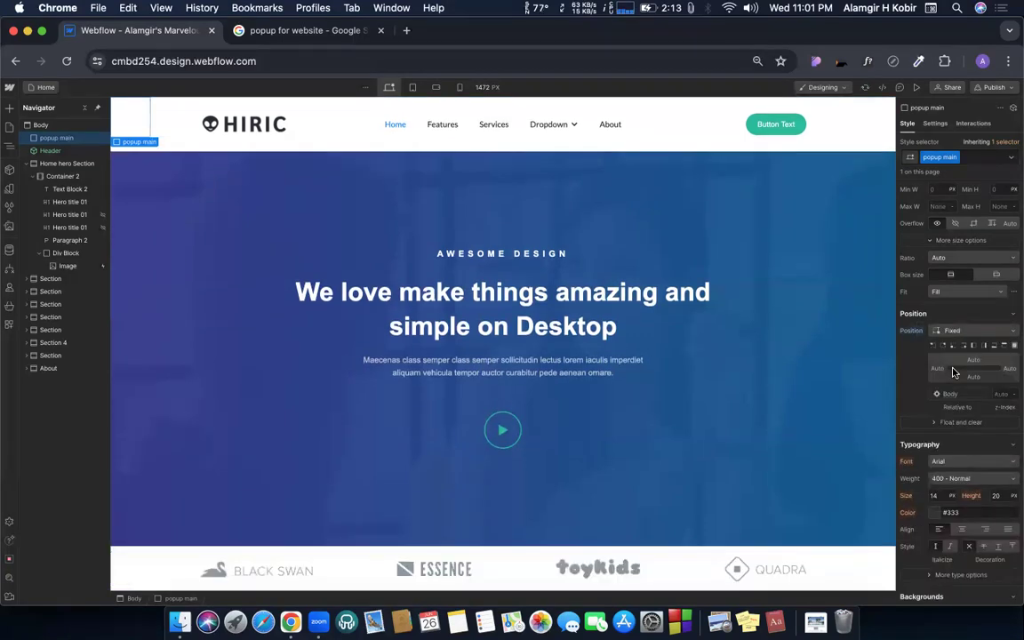
Step: Set the popup main div's width and height to 100% each
scroll(909, 370, up, 3)
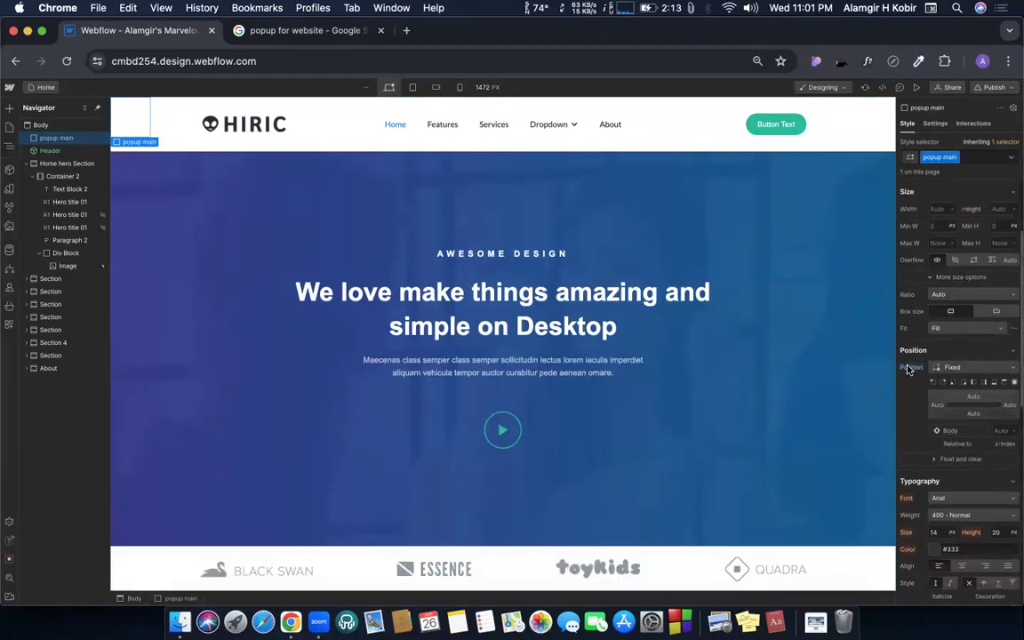
scroll(908, 370, up, 1)
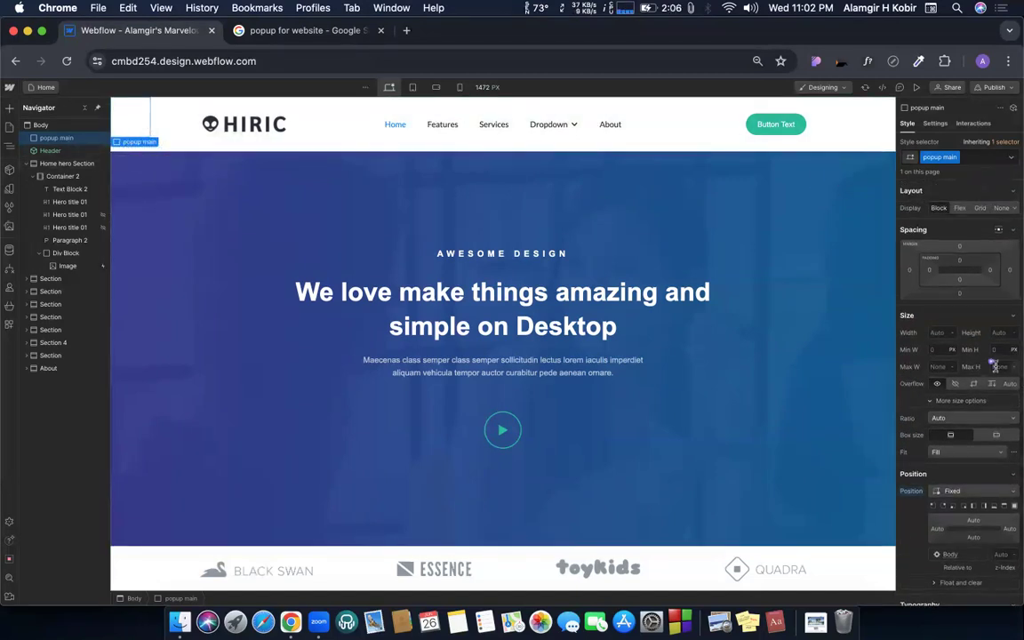
click(940, 332)
text(100)
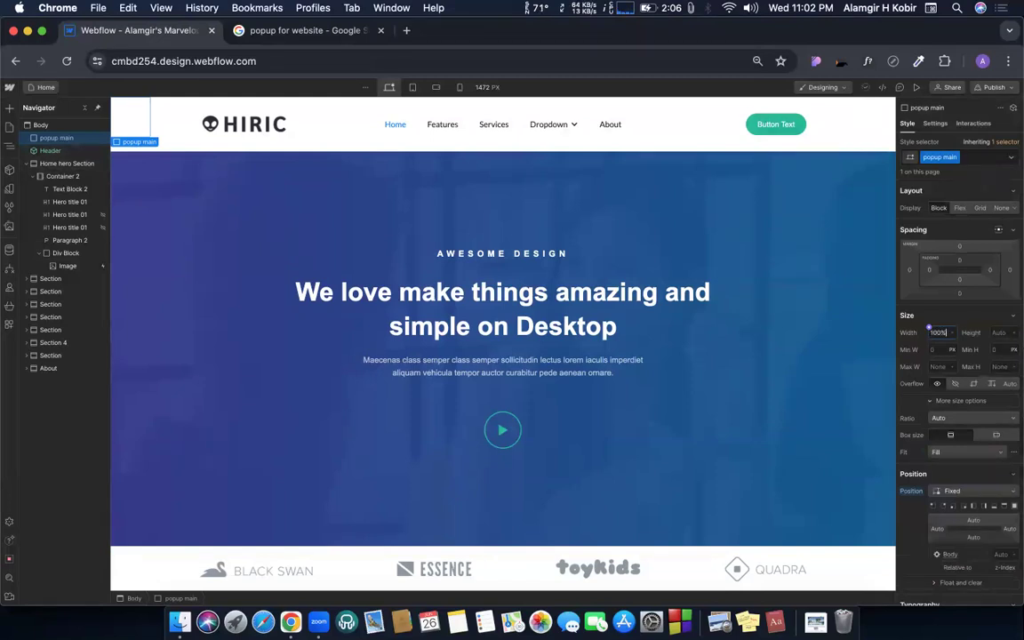
text(%)
key(Return)
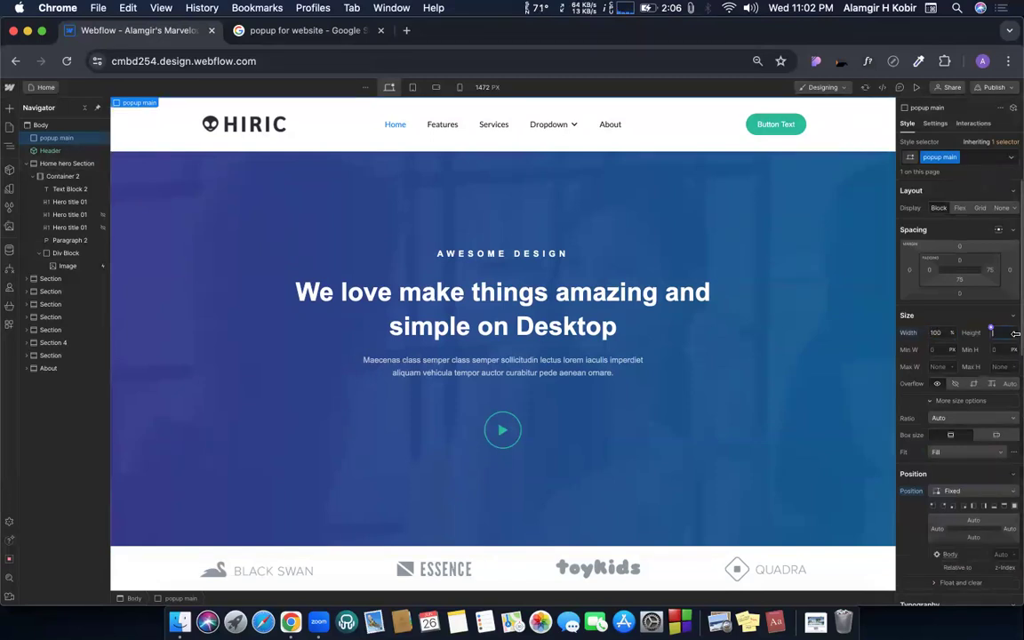
text(100)
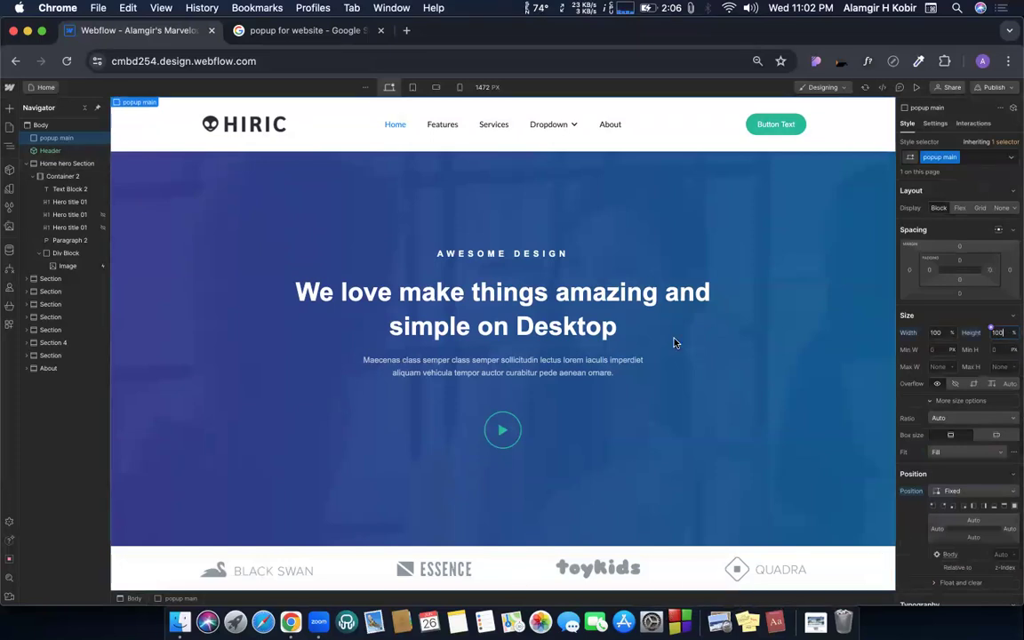
Step: Give the popup main div a light green background color, #b7ff69
scroll(956, 391, down, 5)
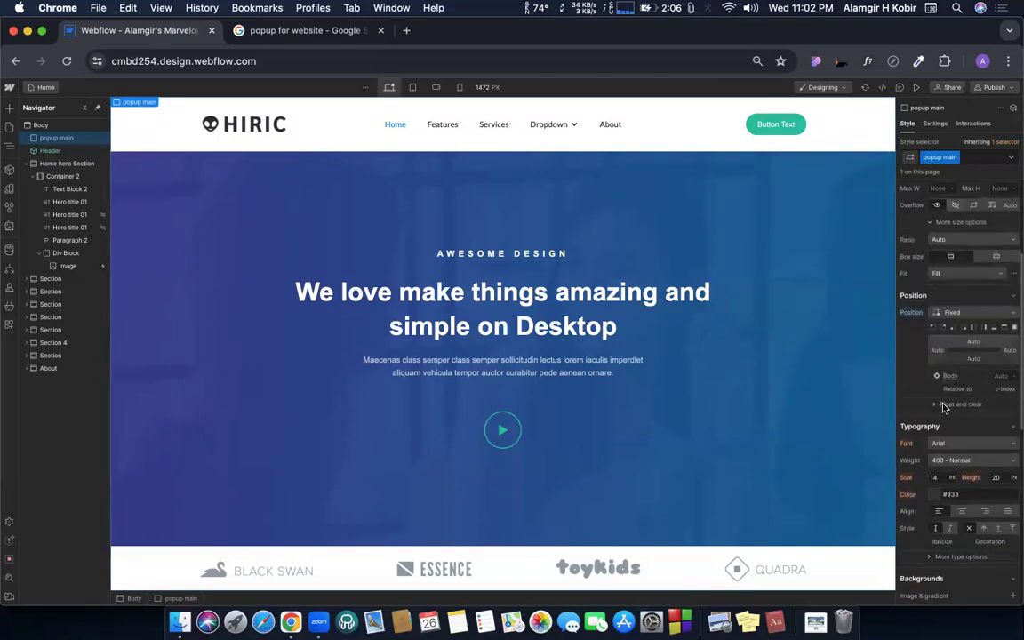
scroll(938, 431, down, 10)
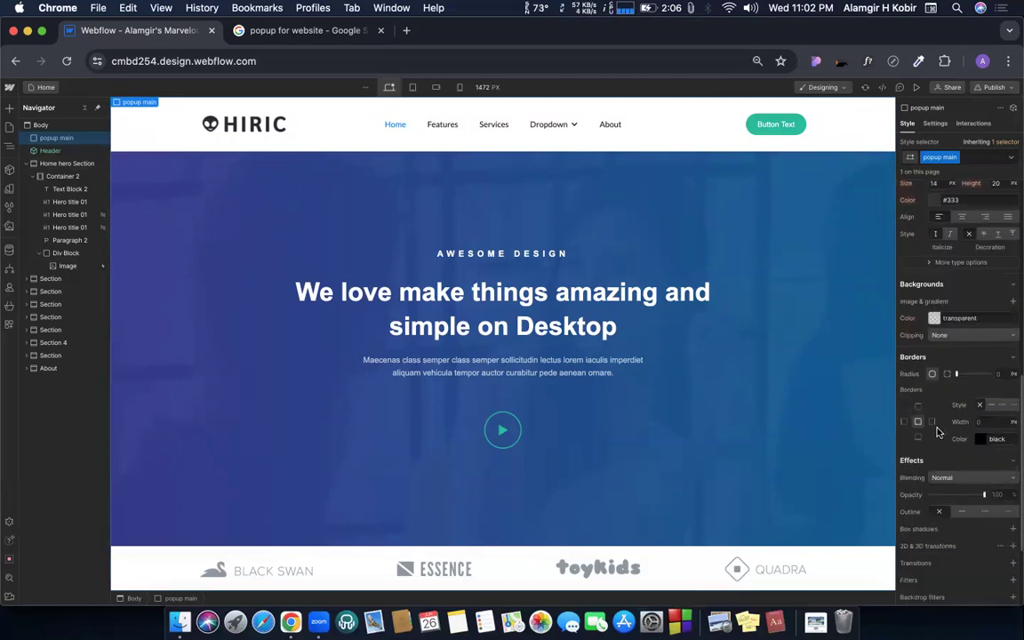
scroll(920, 258, up, 3)
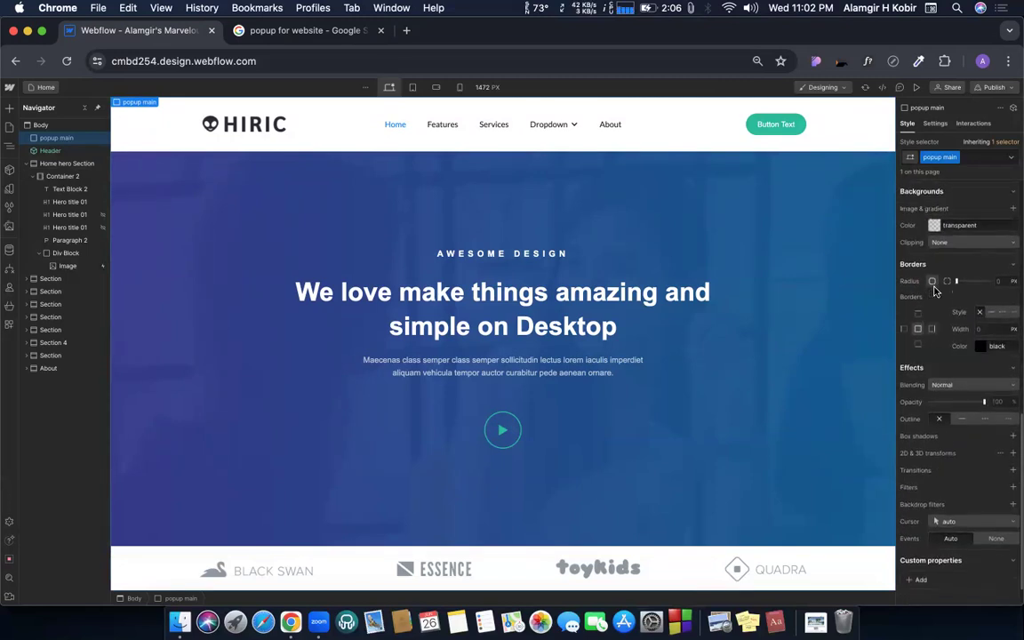
click(933, 248)
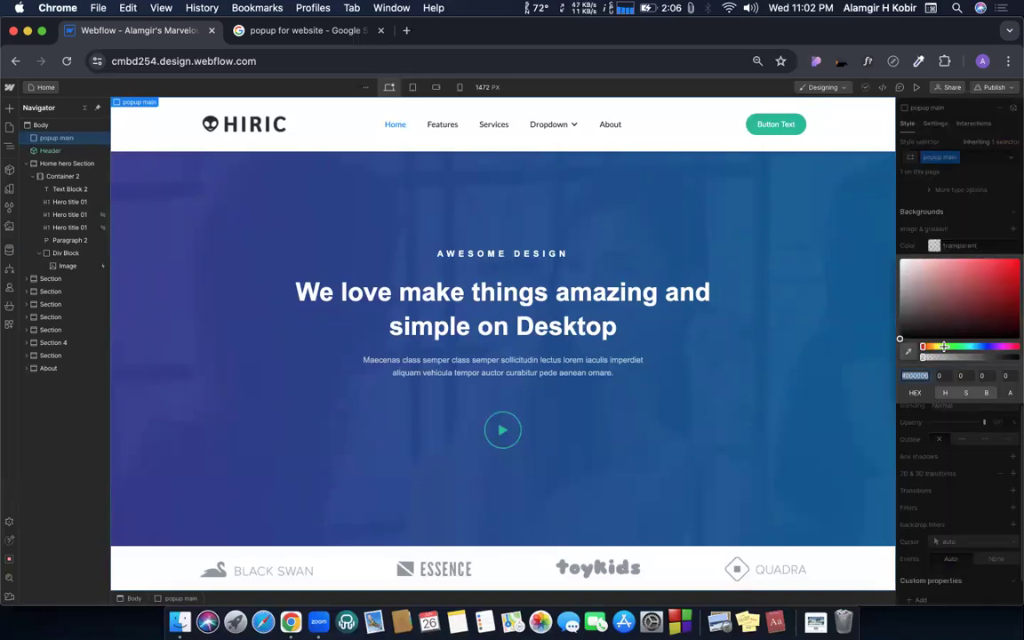
click(945, 347)
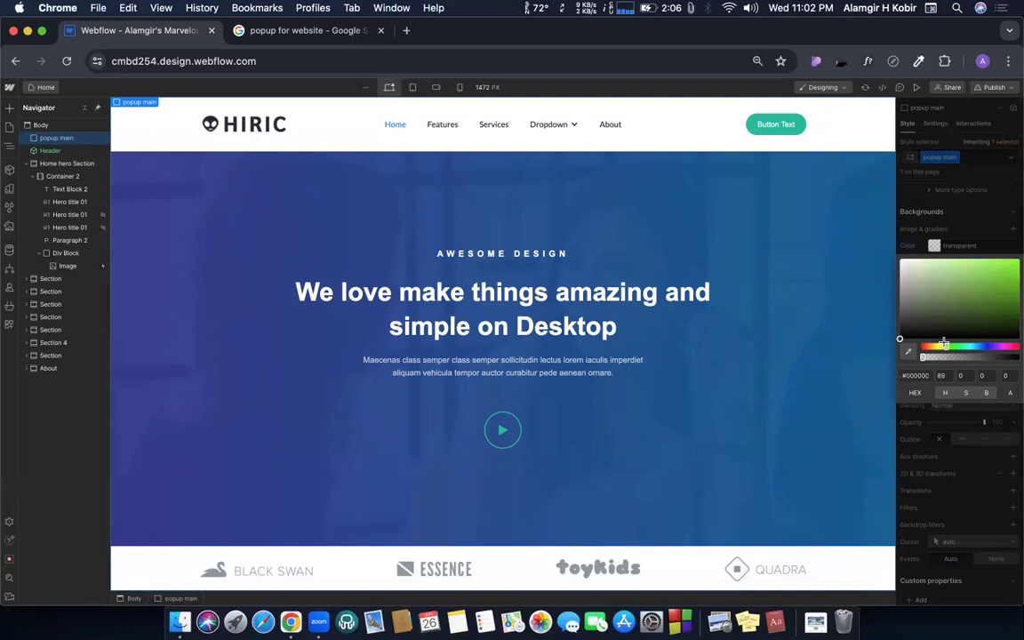
click(964, 256)
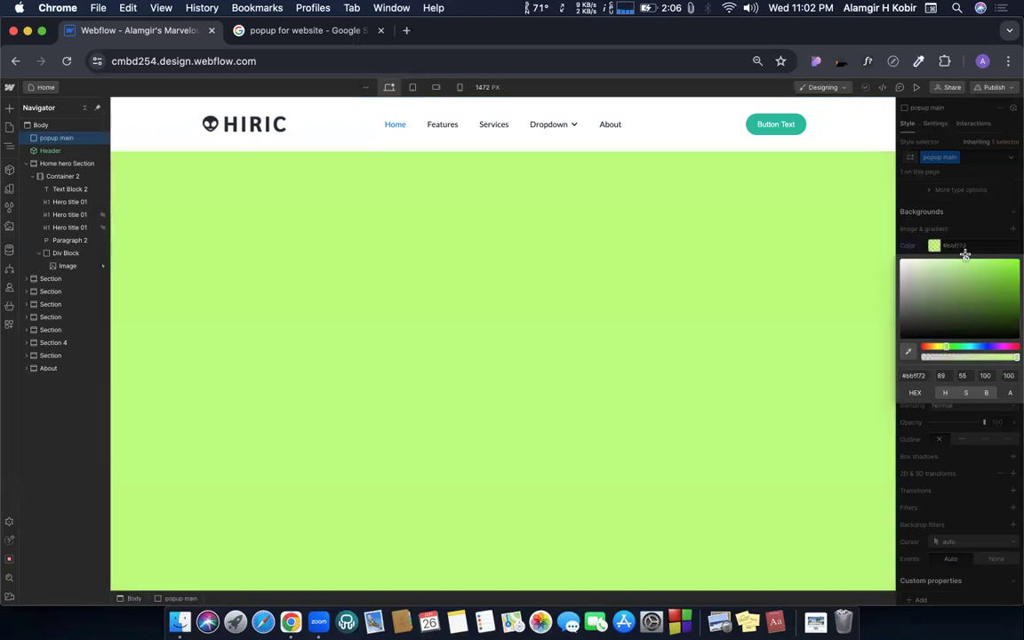
click(939, 258)
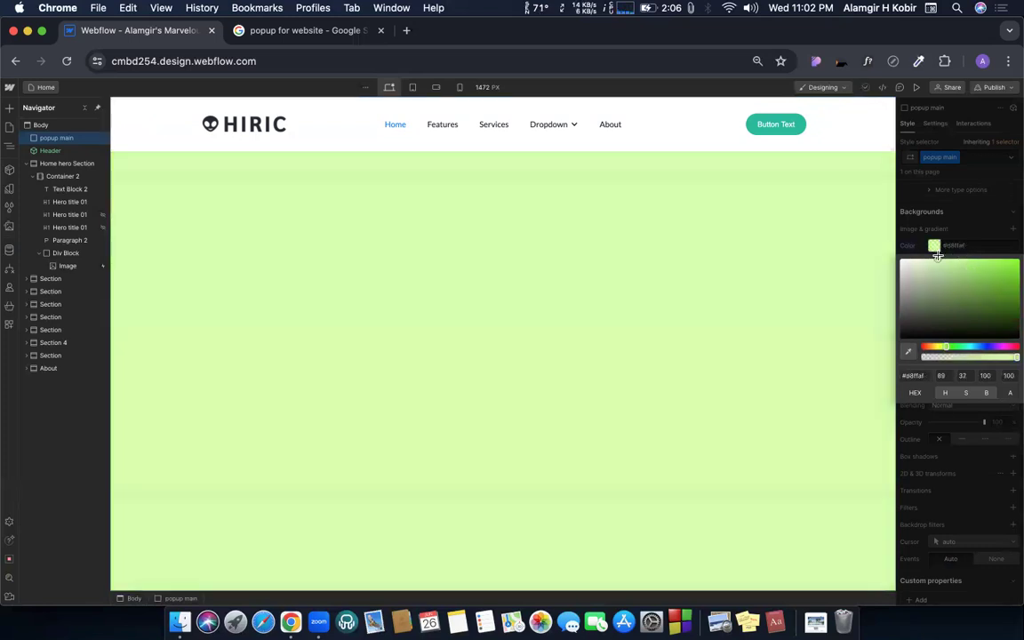
click(990, 261)
click(944, 265)
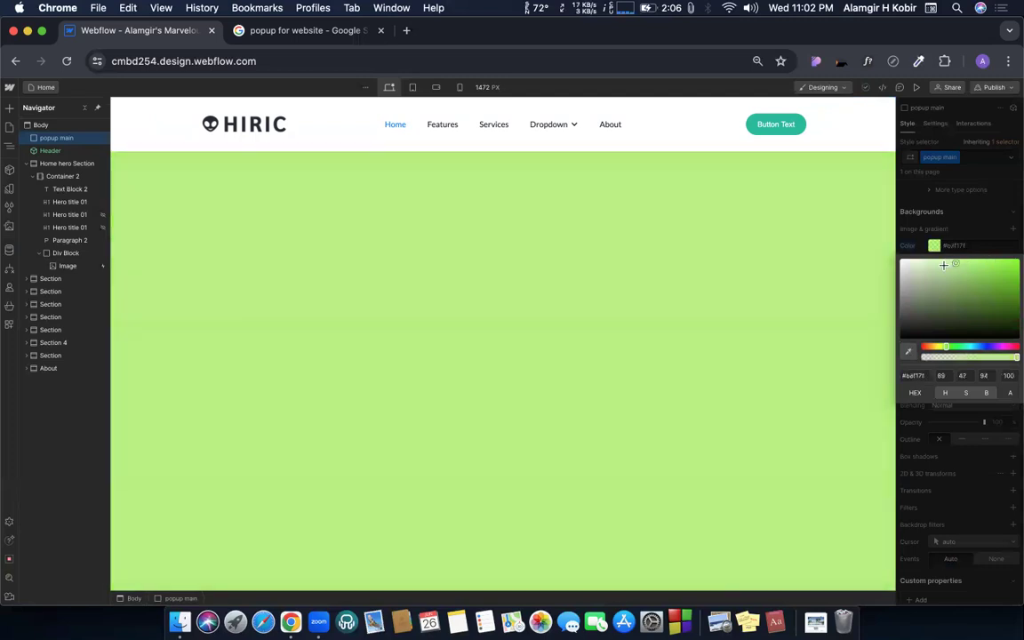
click(937, 260)
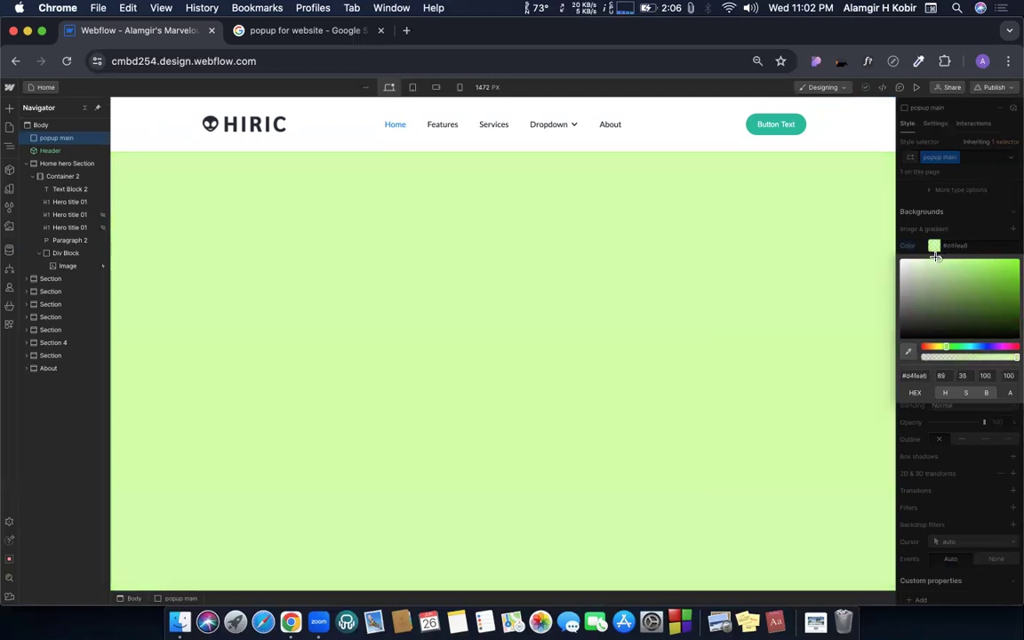
drag(969, 247, 970, 249)
click(970, 196)
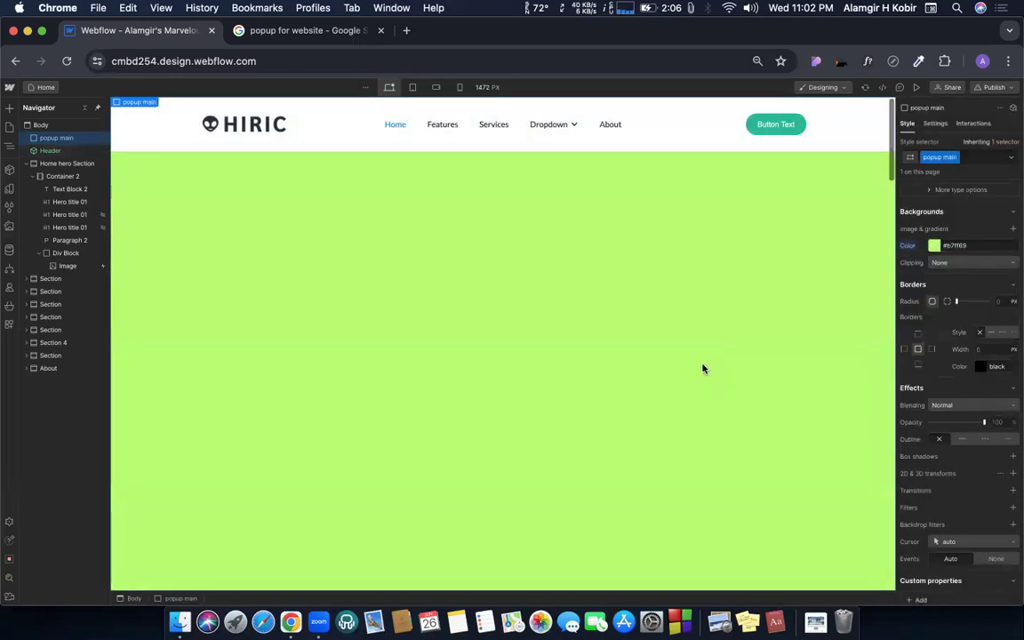
Step: Set the popup main div's z-index to 9 to place it above the page header
scroll(703, 379, down, 10)
scroll(703, 367, down, 10)
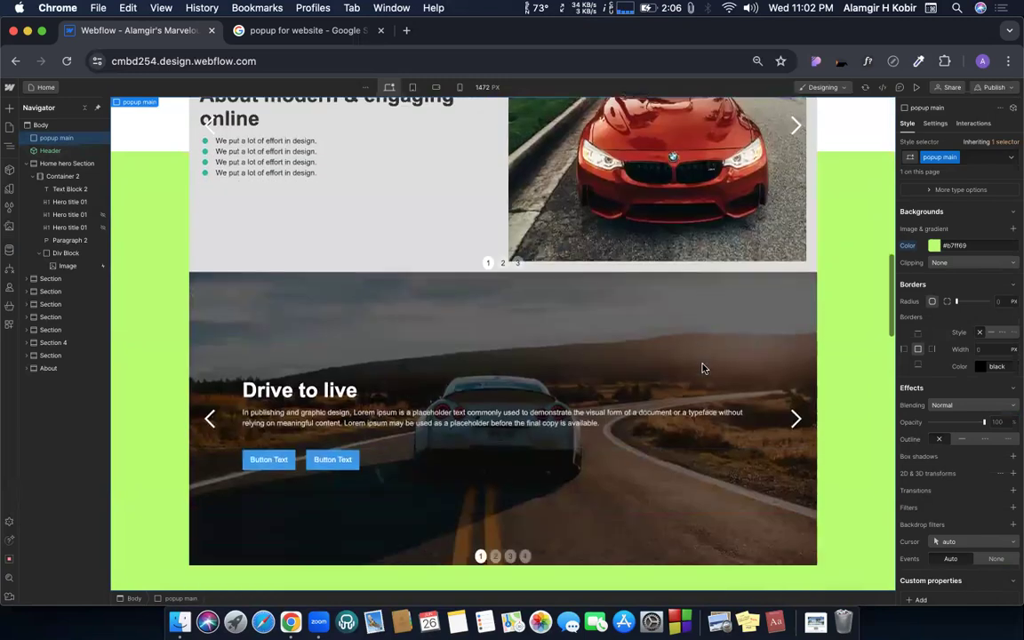
scroll(556, 414, down, 5)
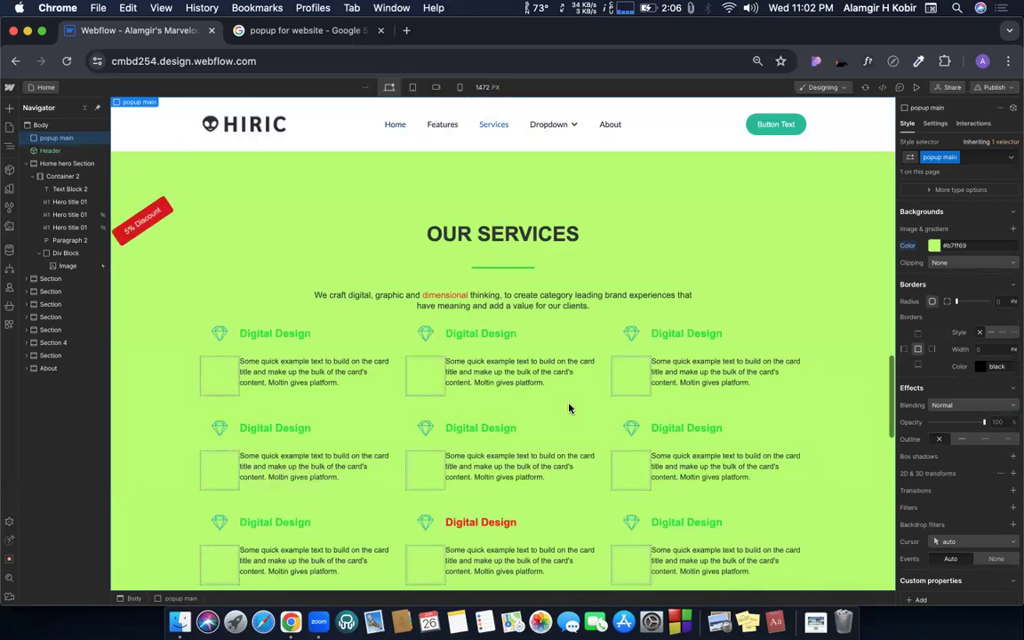
scroll(569, 408, up, 3)
scroll(640, 384, up, 15)
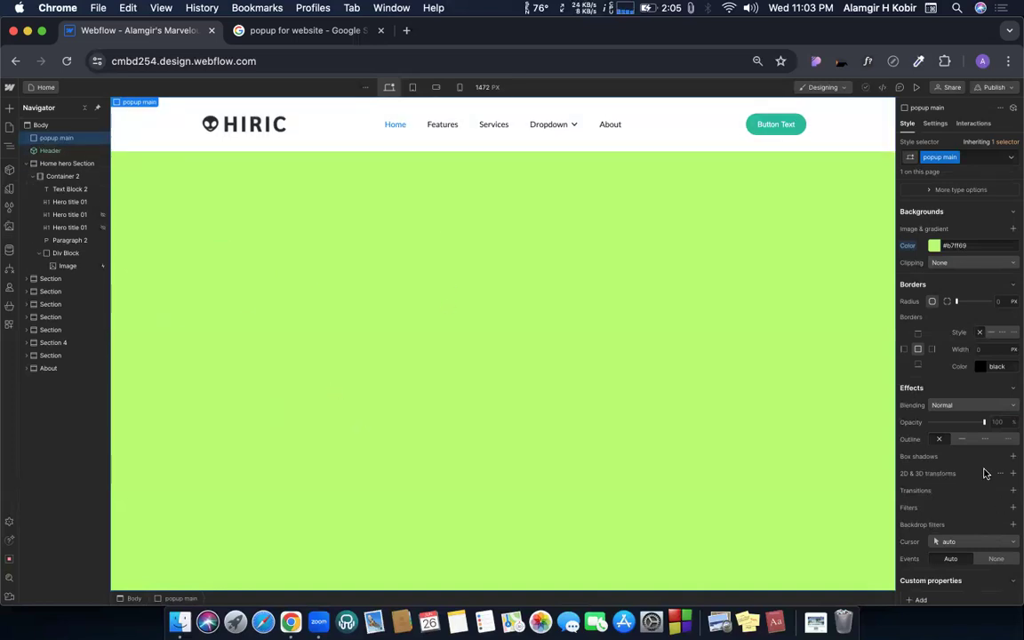
scroll(973, 436, down, 2)
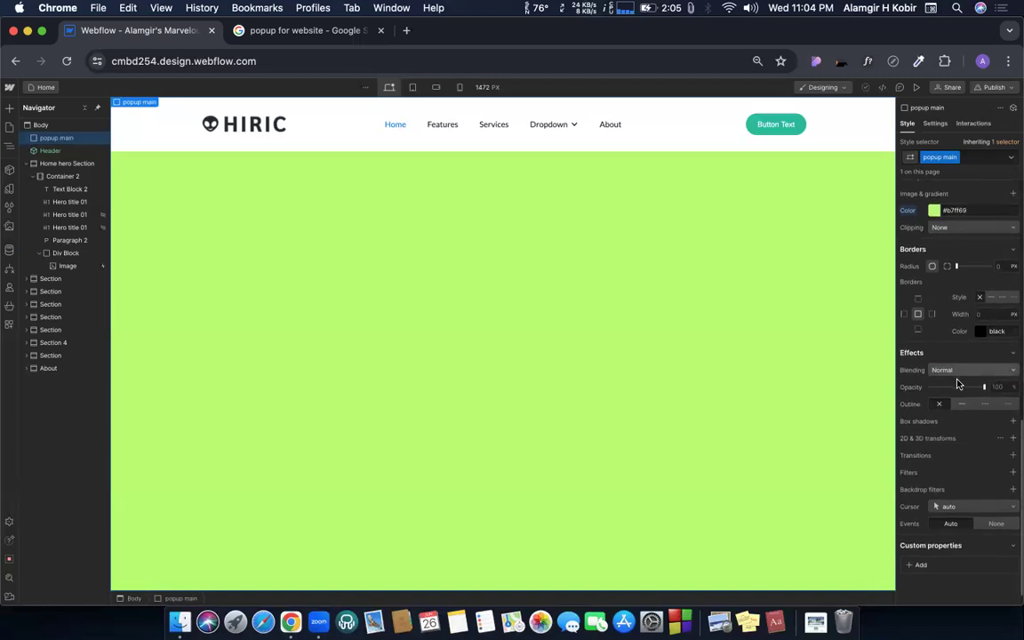
scroll(958, 387, up, 3)
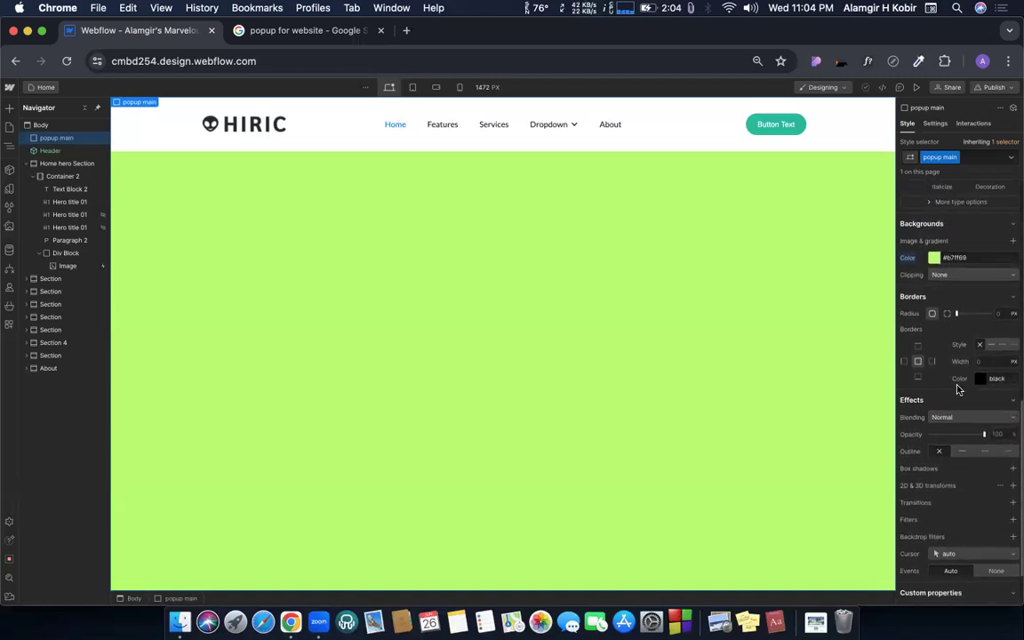
scroll(958, 388, up, 5)
scroll(957, 462, up, 3)
scroll(958, 445, up, 4)
click(999, 343)
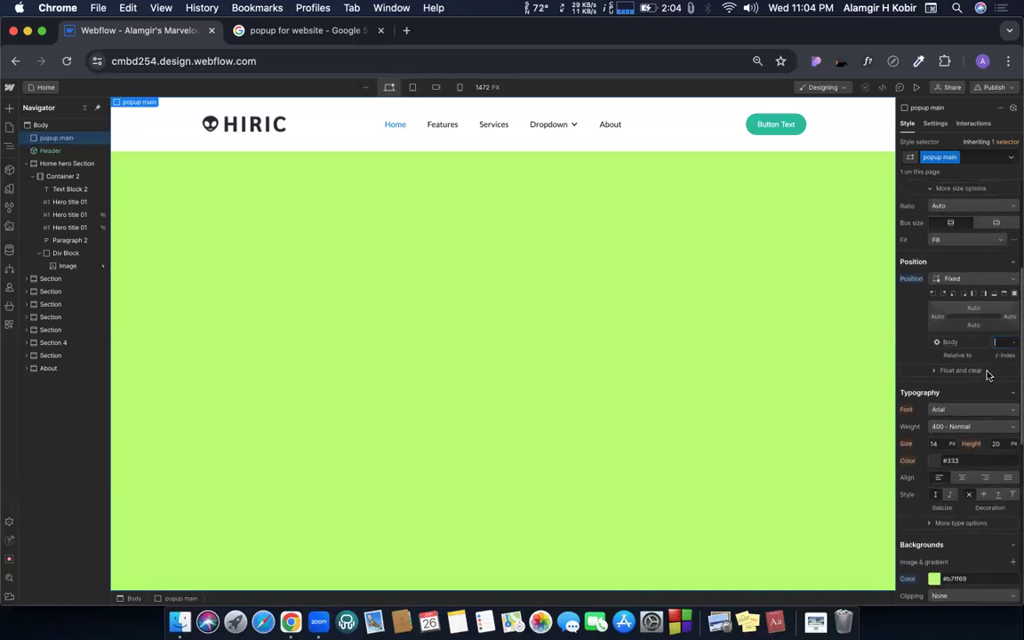
text(9)
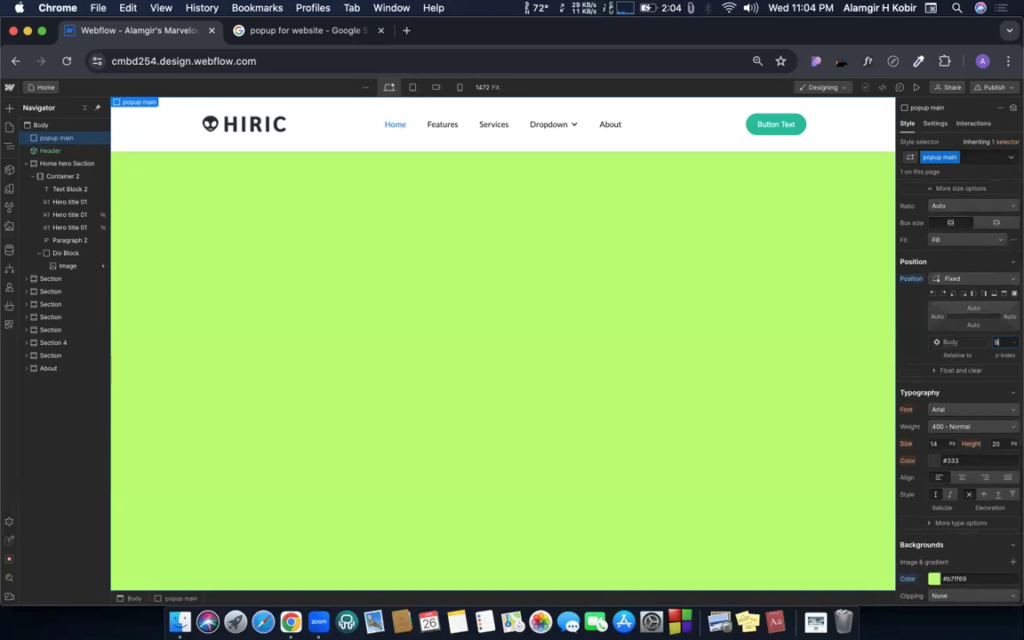
key(Return)
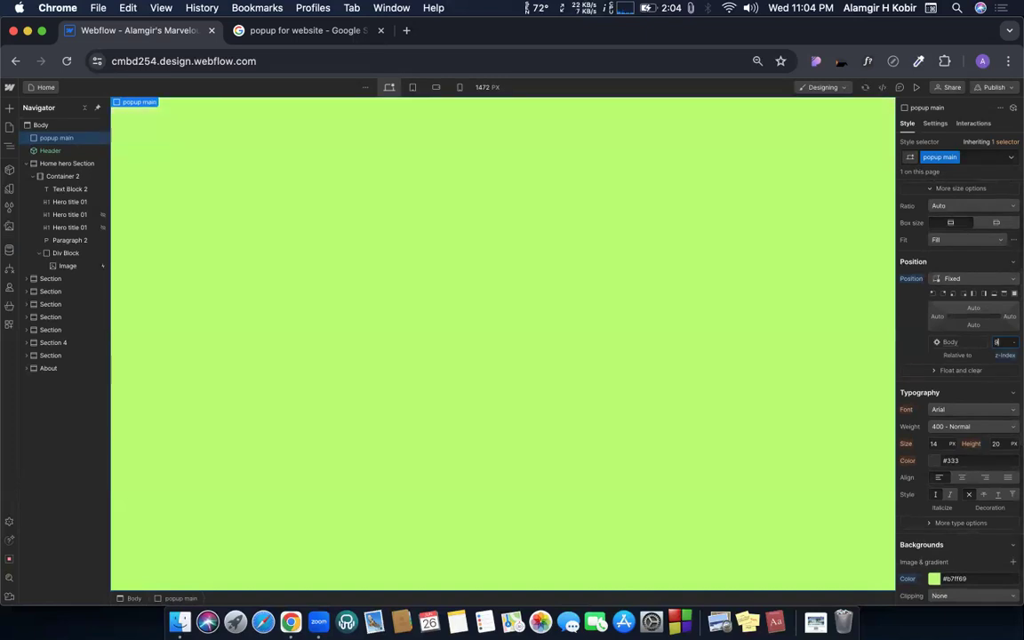
scroll(706, 281, down, 5)
scroll(706, 282, down, 10)
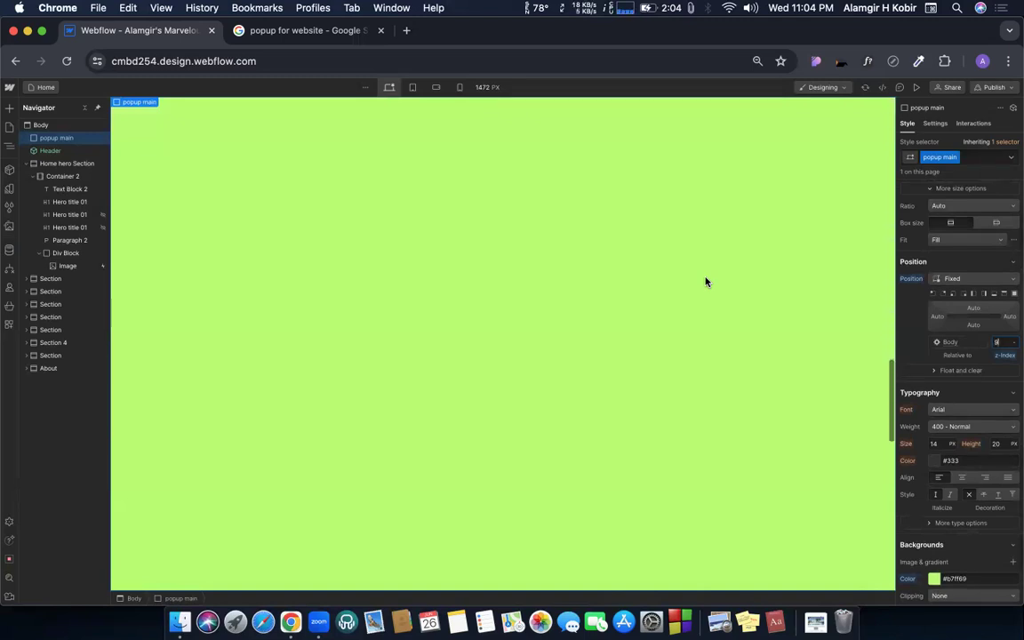
scroll(706, 281, up, 15)
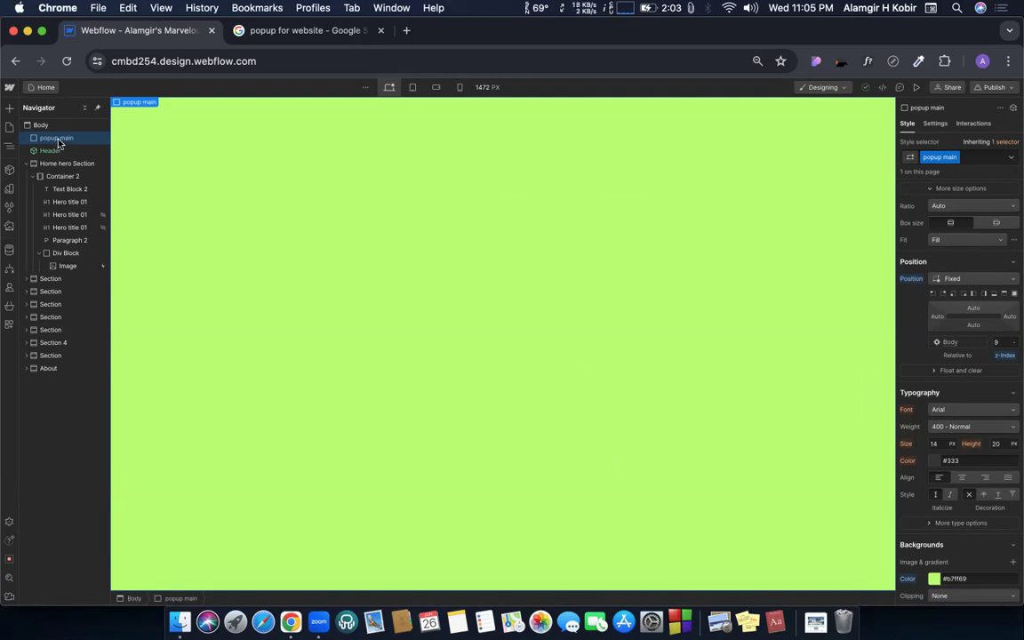
Step: Add a Div Block inside popup main and set its position to Fixed
click(8, 107)
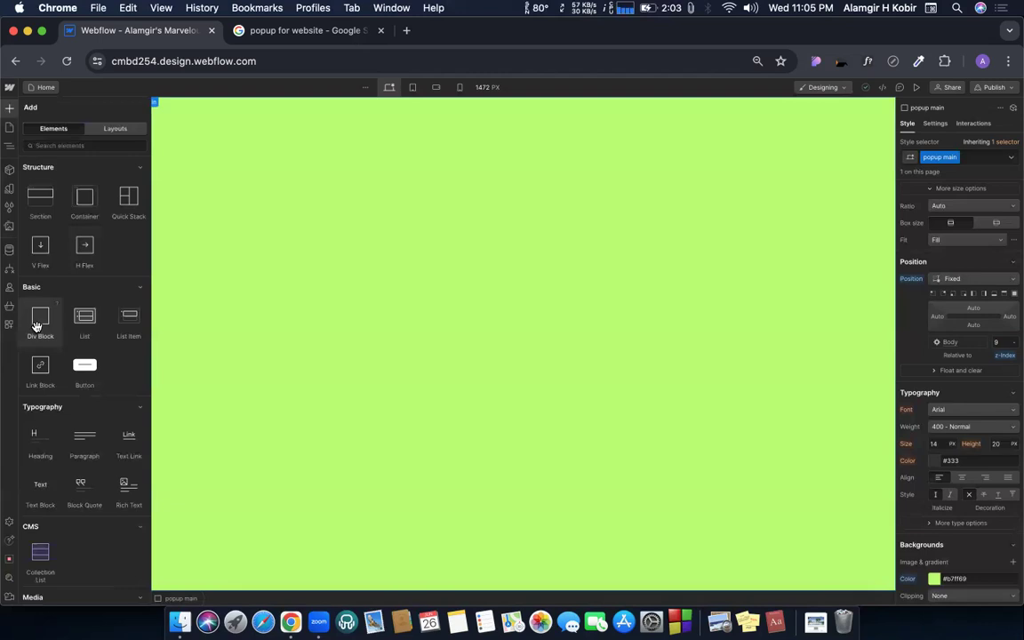
drag(33, 327, 50, 142)
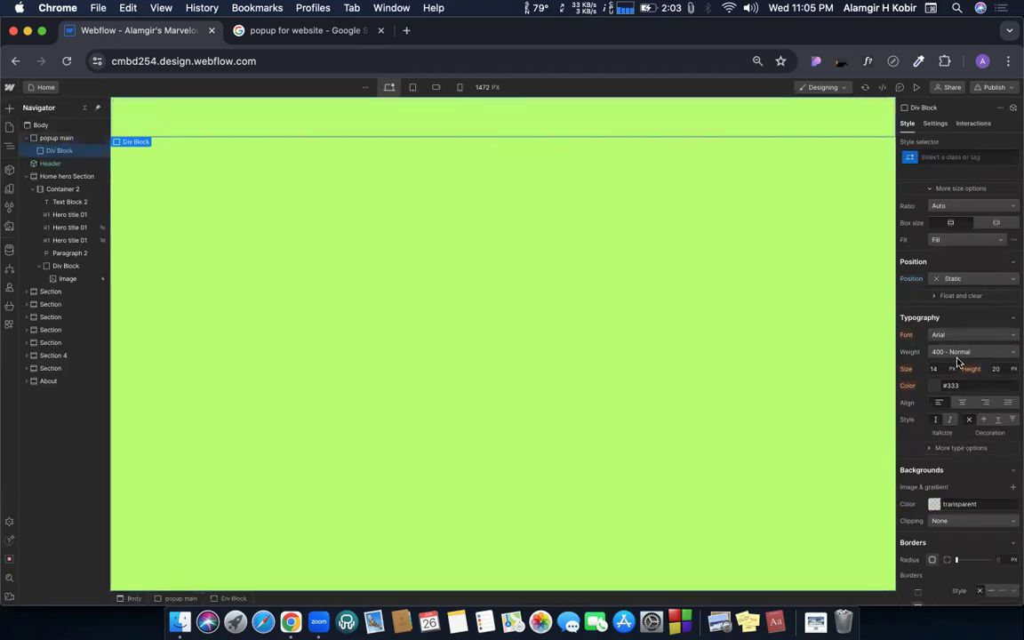
scroll(958, 343, down, 2)
scroll(958, 342, up, 2)
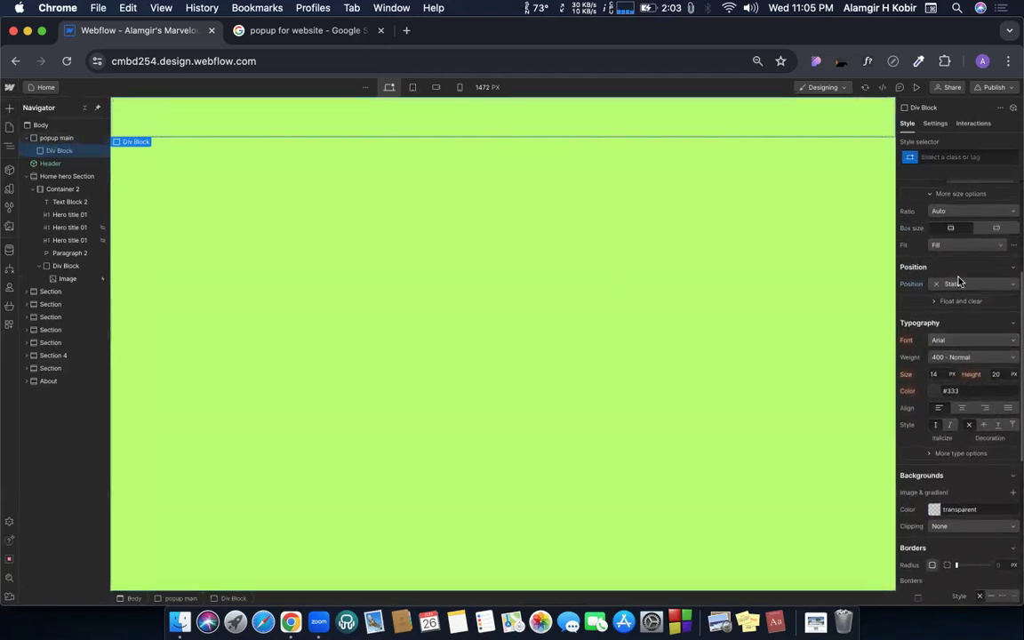
click(960, 285)
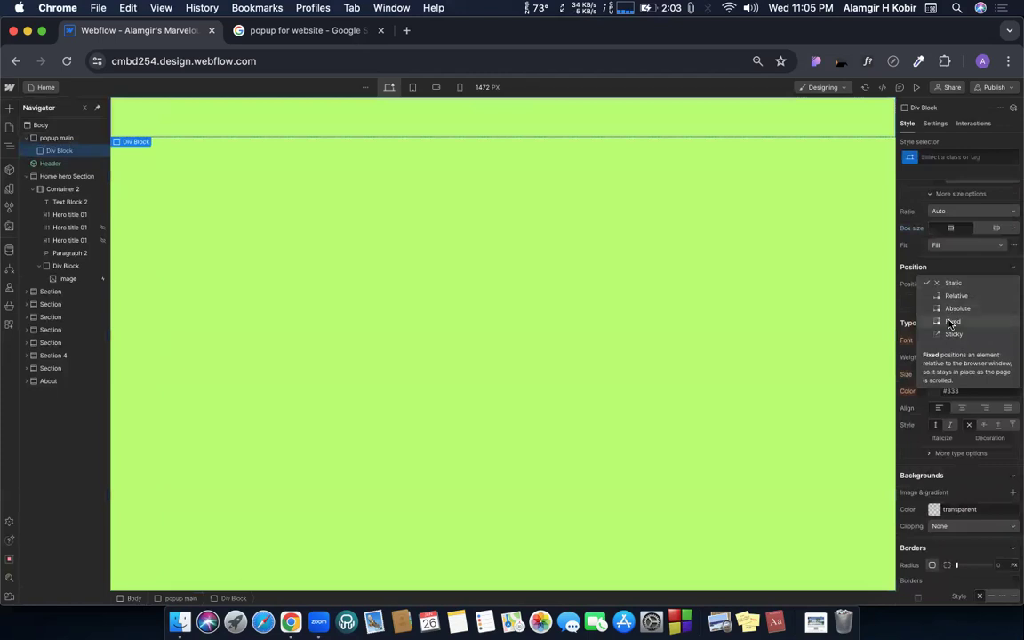
click(949, 322)
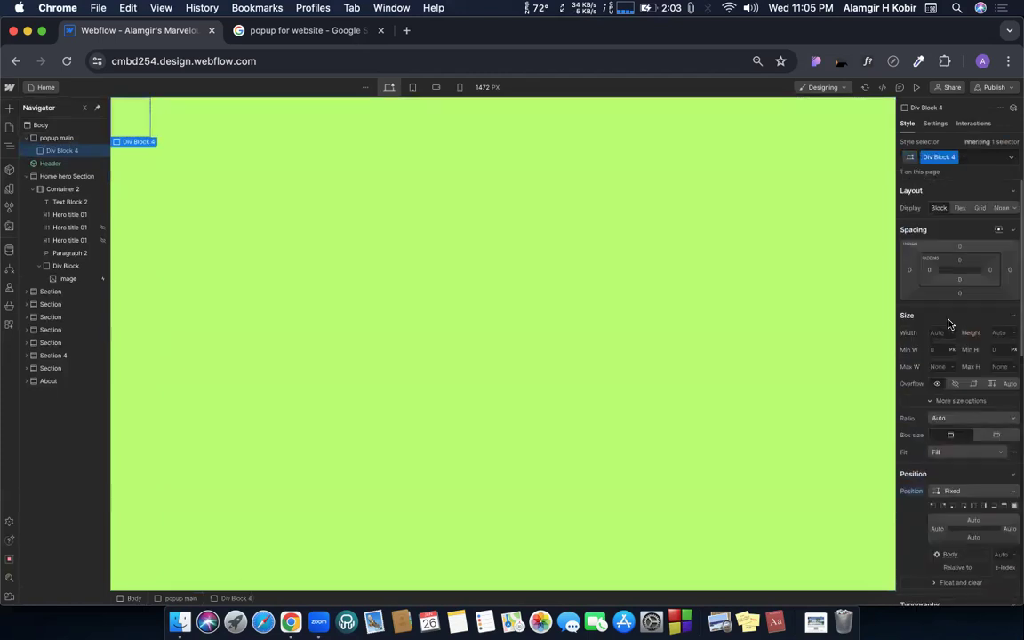
Step: Set the width and height of the Div Block inside popup main to 100% each
click(943, 333)
text(100%)
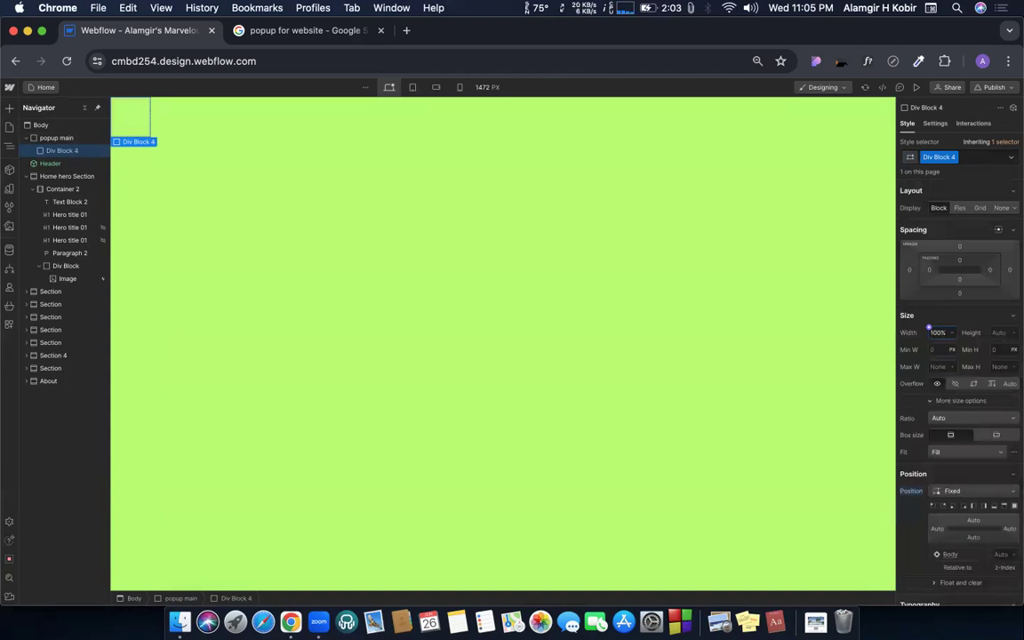
click(993, 333)
text(100)
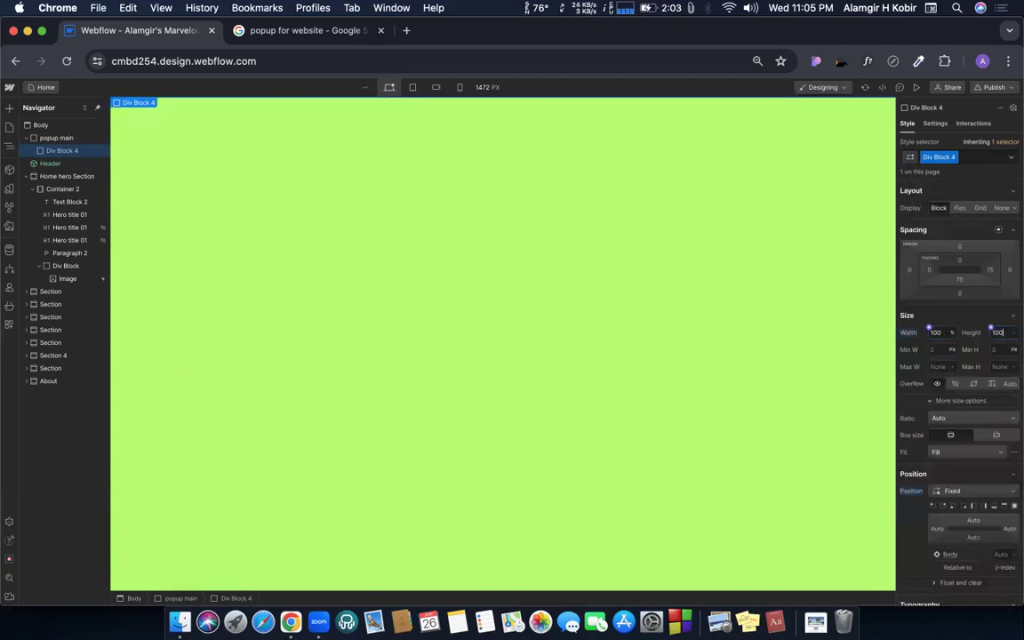
text(%)
key(Return)
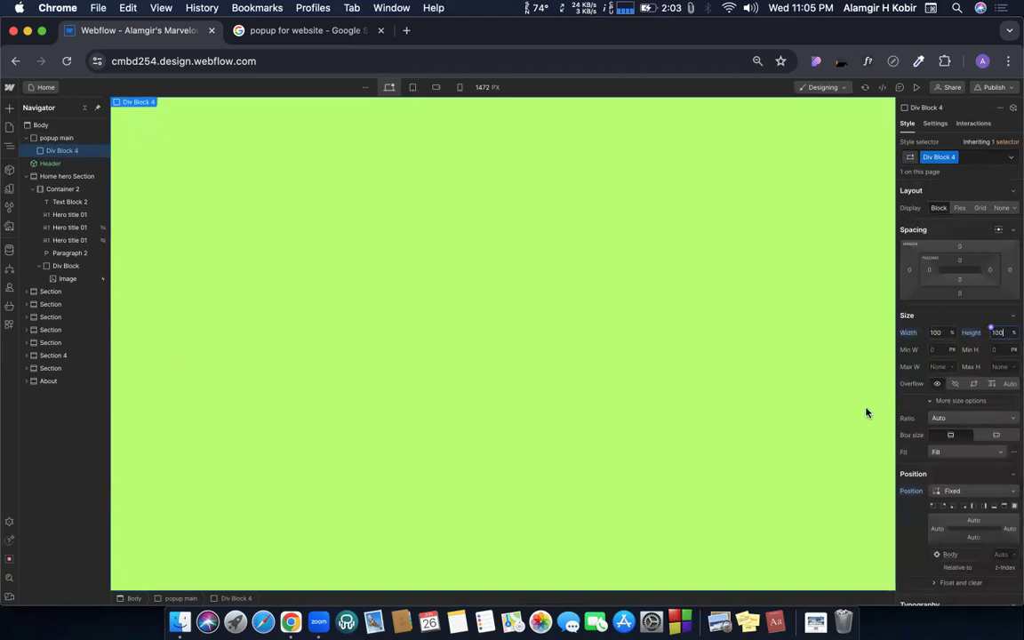
Step: Reset the background color of the parent popup main div
scroll(951, 399, down, 10)
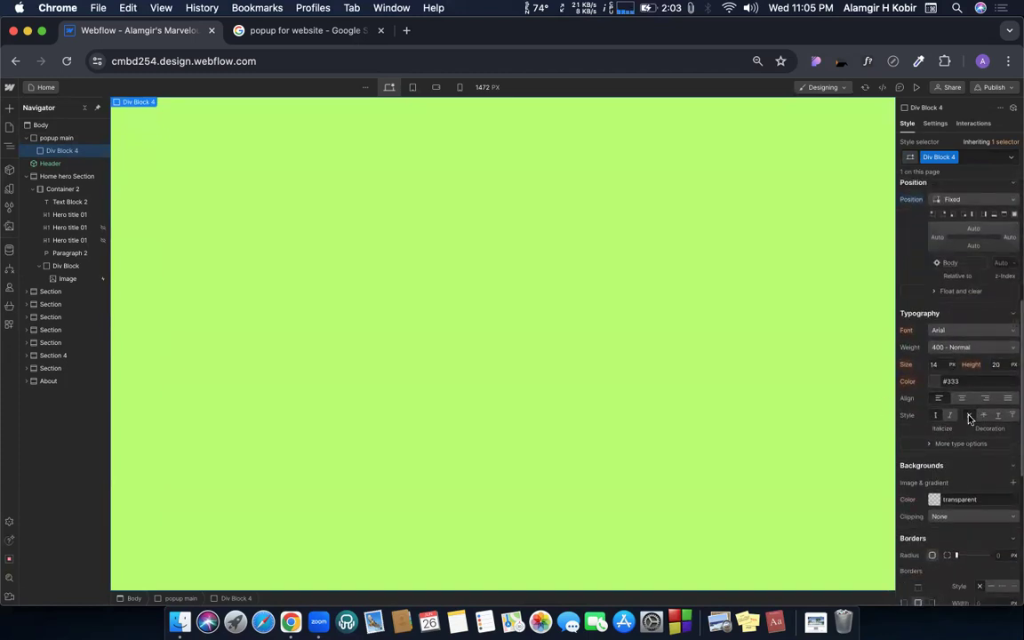
click(54, 139)
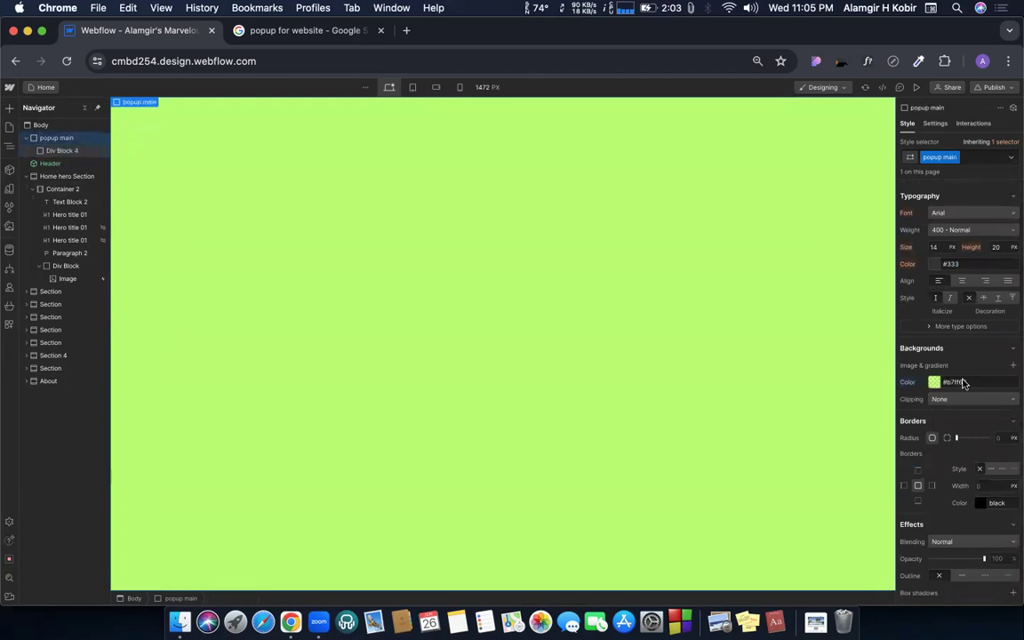
right_click(907, 386)
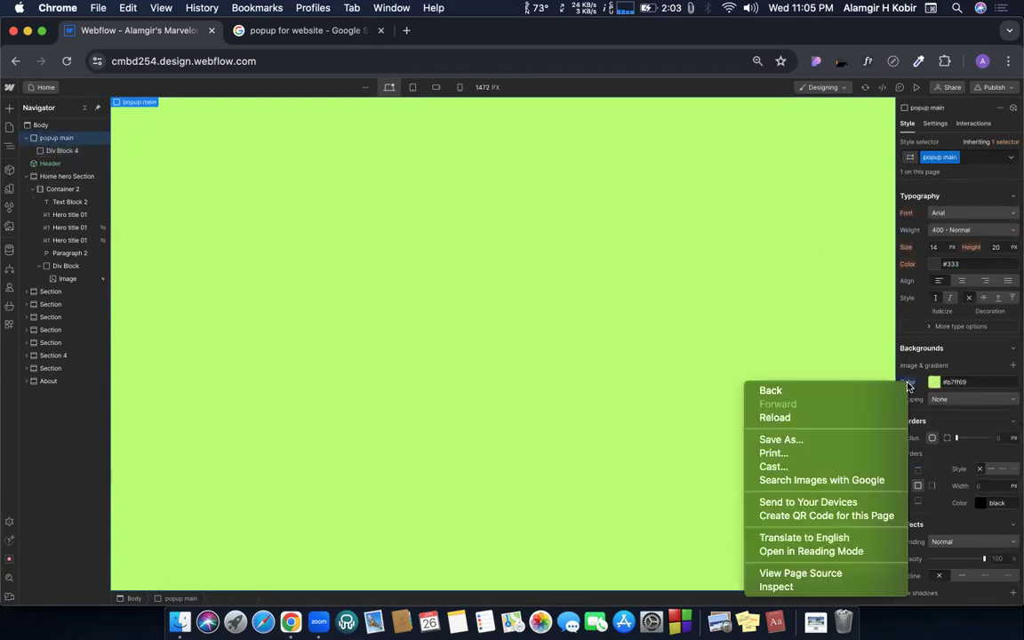
click(907, 383)
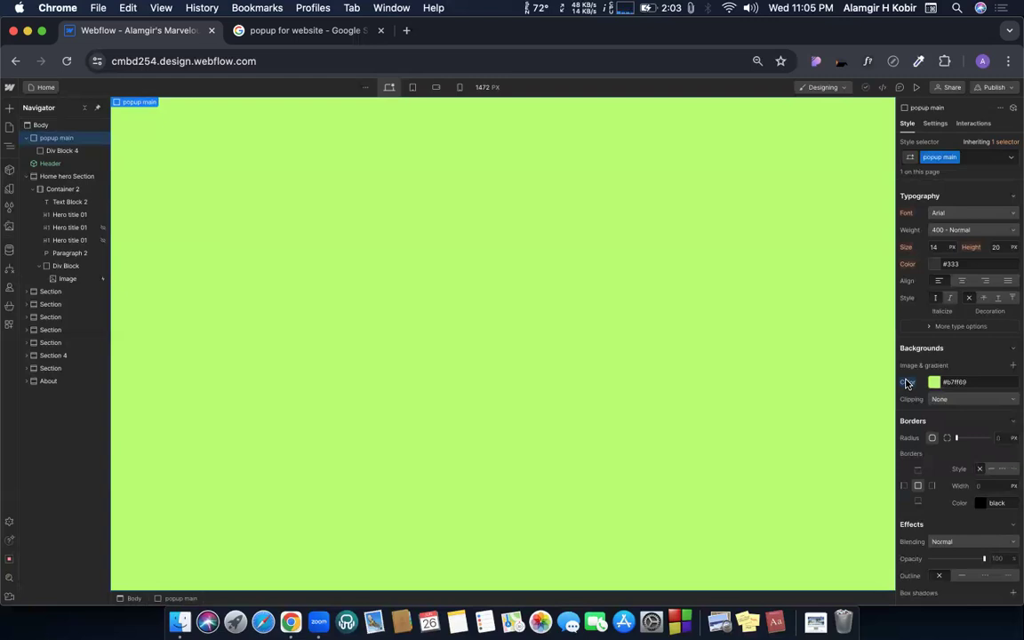
alt+click(908, 383)
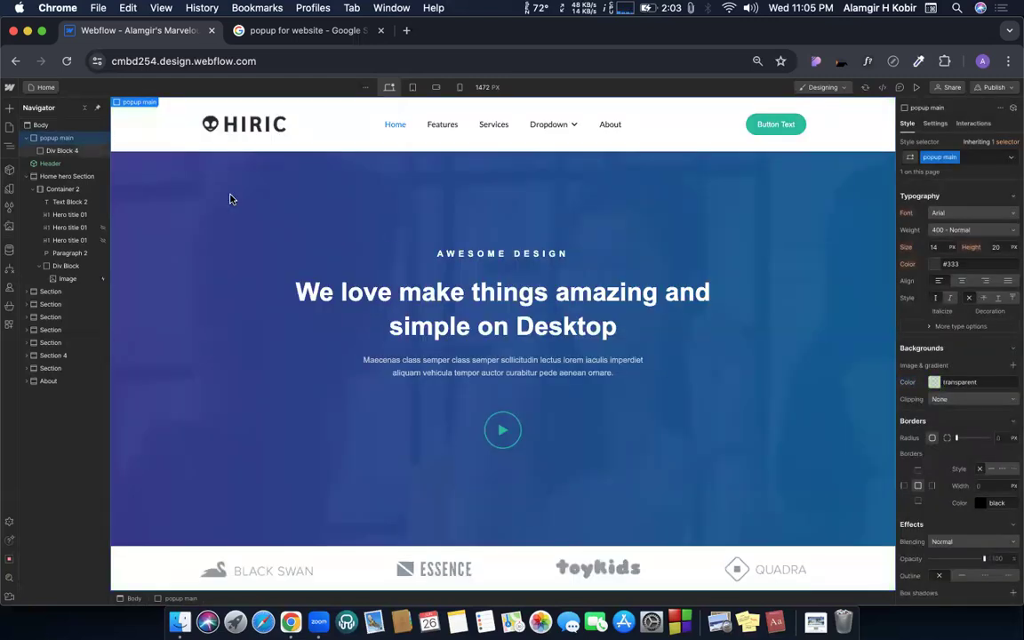
Step: Give Div Block 4 inside popup main a black background color at 50% opacity
click(61, 150)
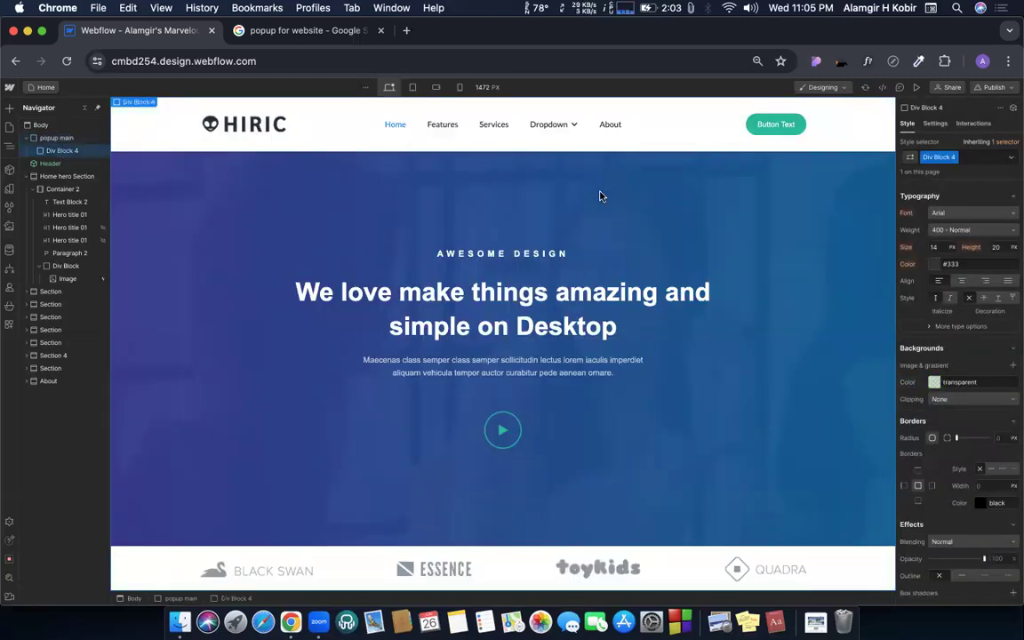
click(933, 383)
drag(926, 442, 889, 512)
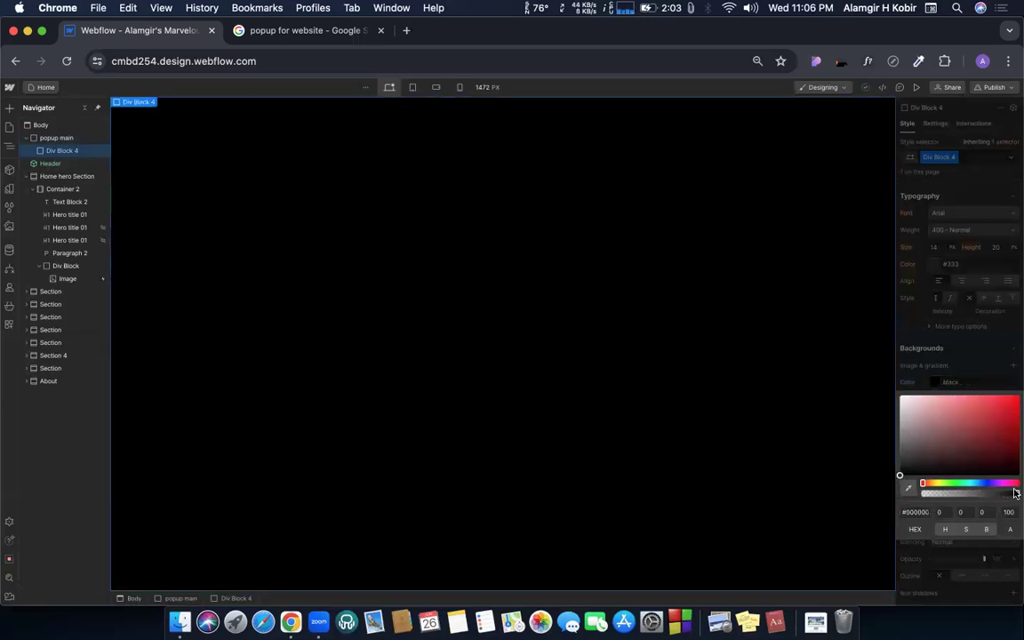
drag(1012, 492, 988, 494)
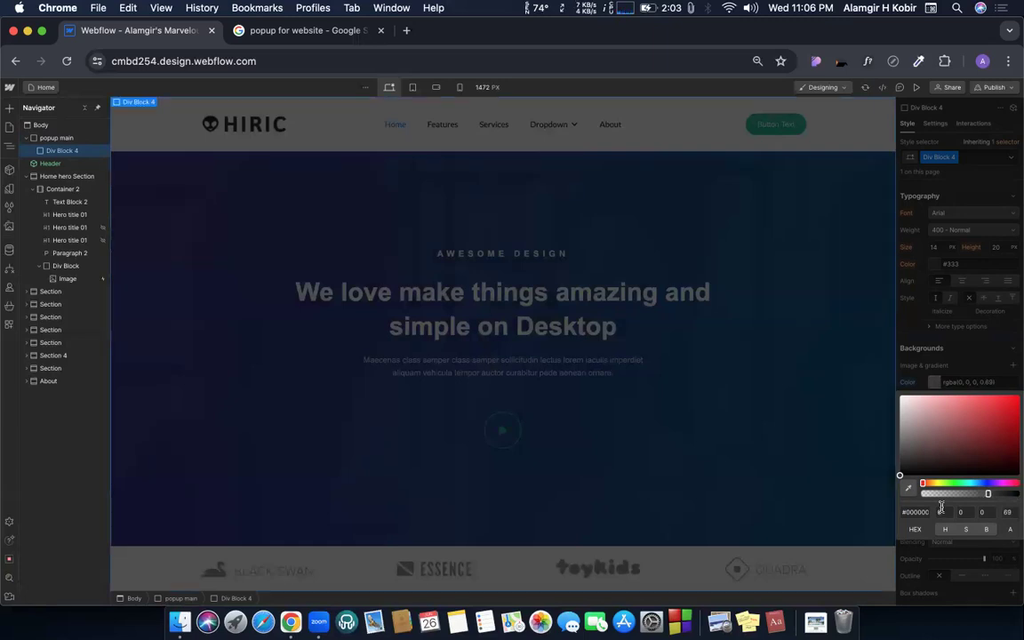
drag(987, 494, 968, 494)
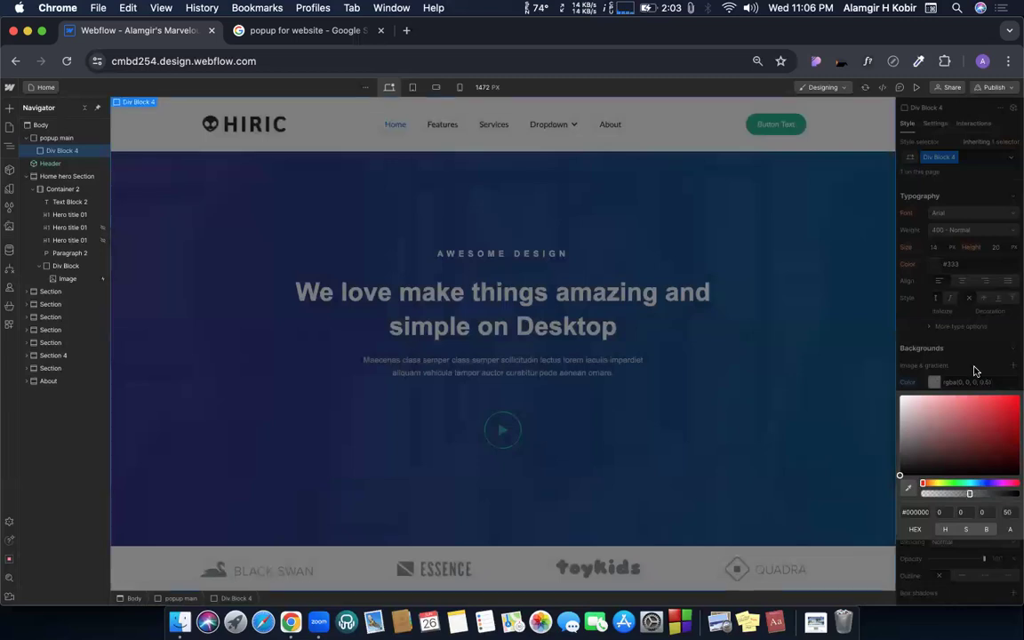
click(942, 377)
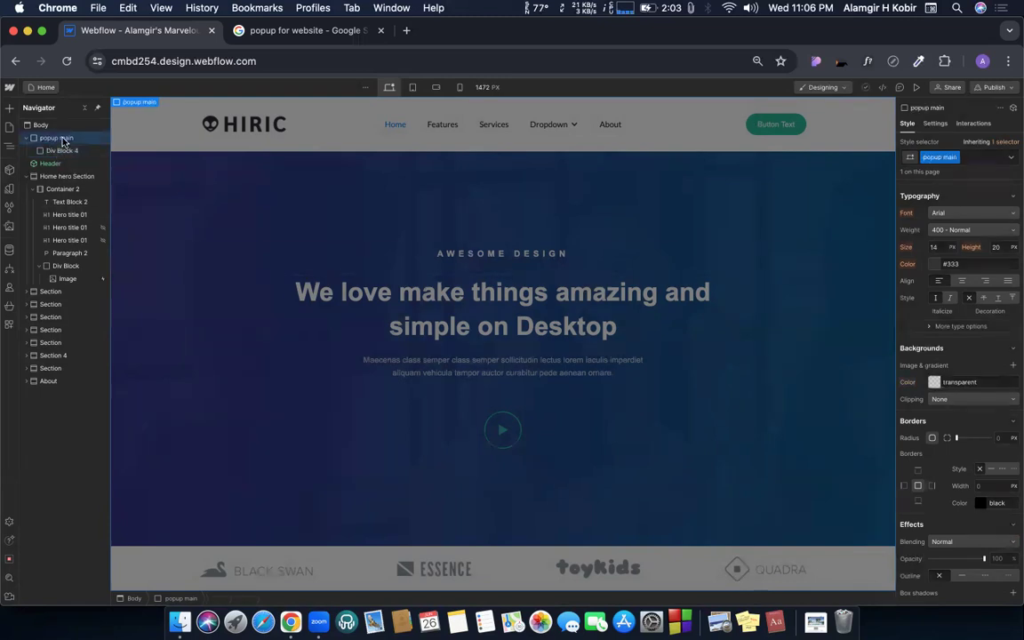
Step: Rename the class of the dark overlay div inside popup main to "popup overlay"
double_click(932, 156)
text(popup-c)
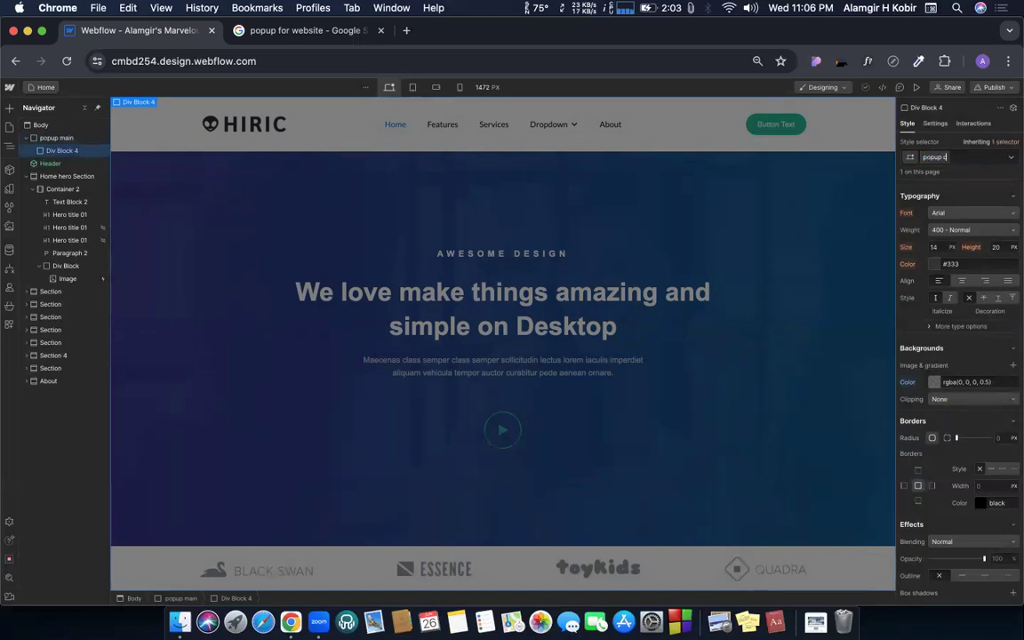
text(verlay)
key(Return)
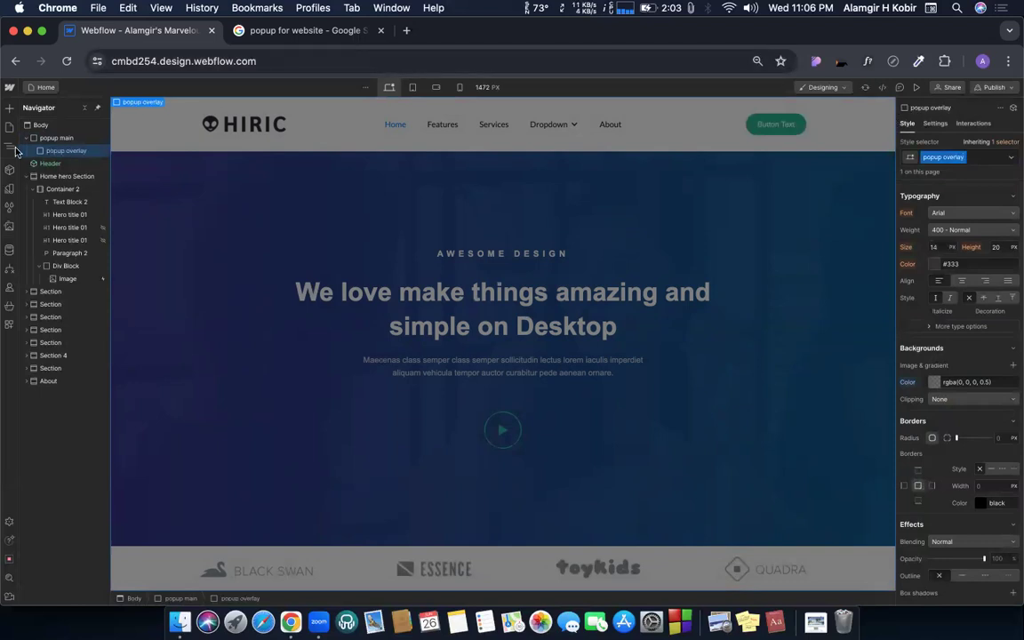
Step: Add a Div Block inside popup main above popup overlay and give it the class "popup wrapper"
click(7, 107)
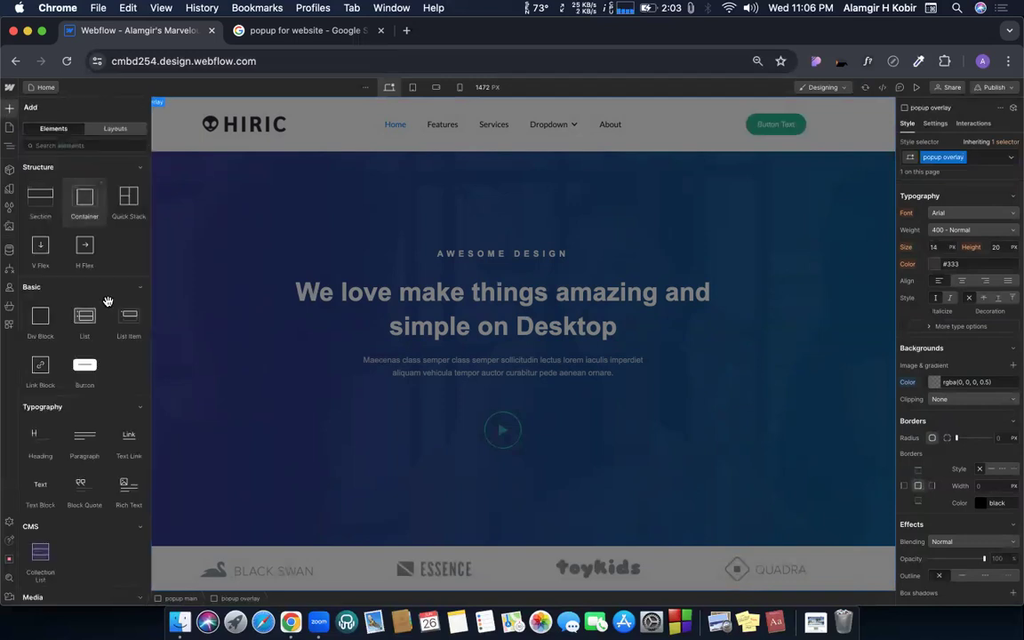
drag(33, 320, 62, 140)
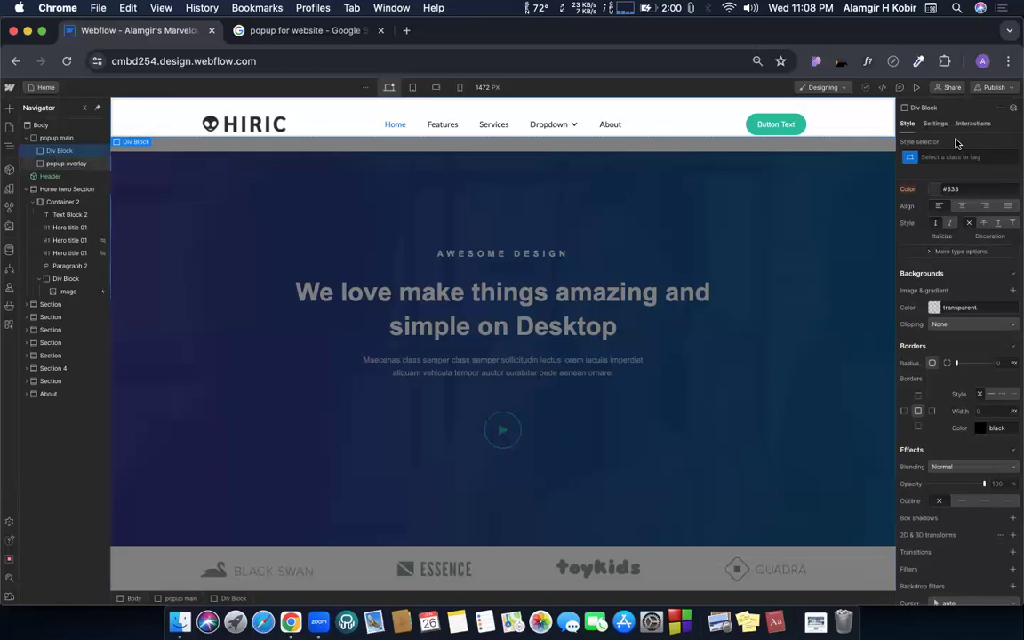
click(935, 157)
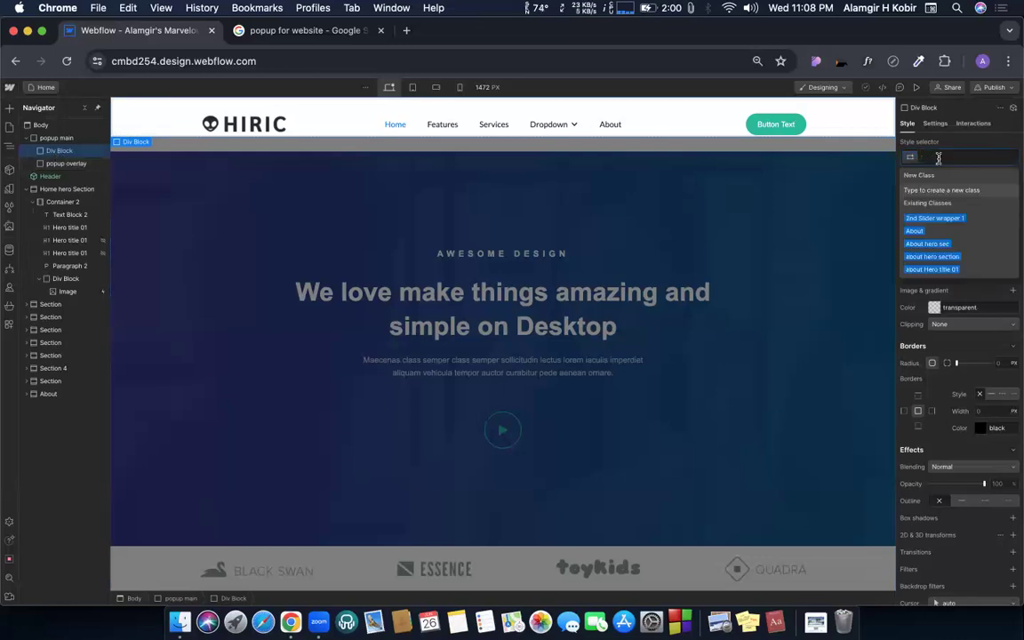
text(popu)
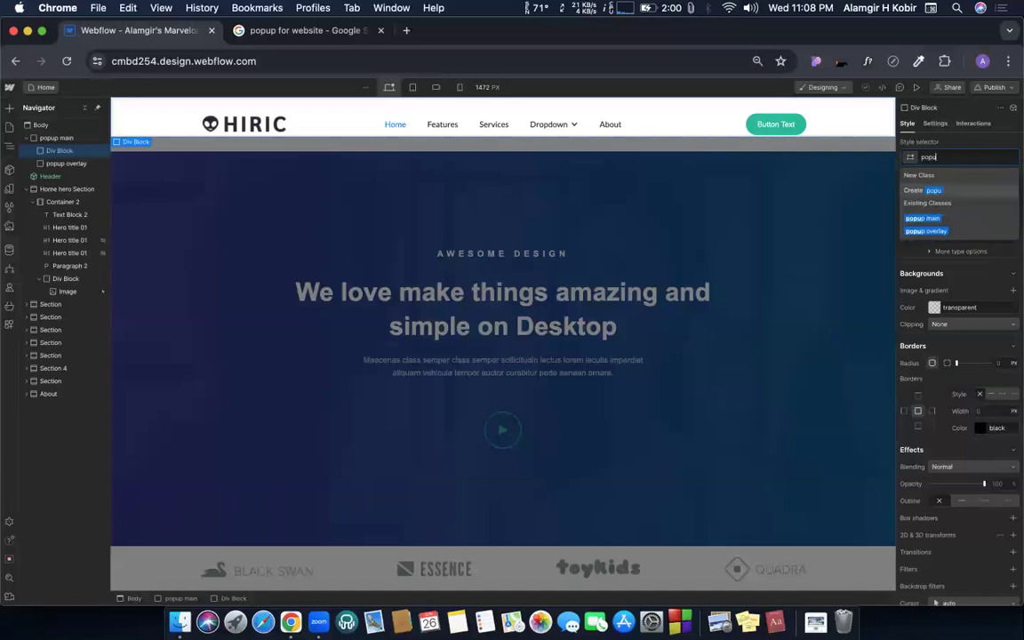
text(p wrapper)
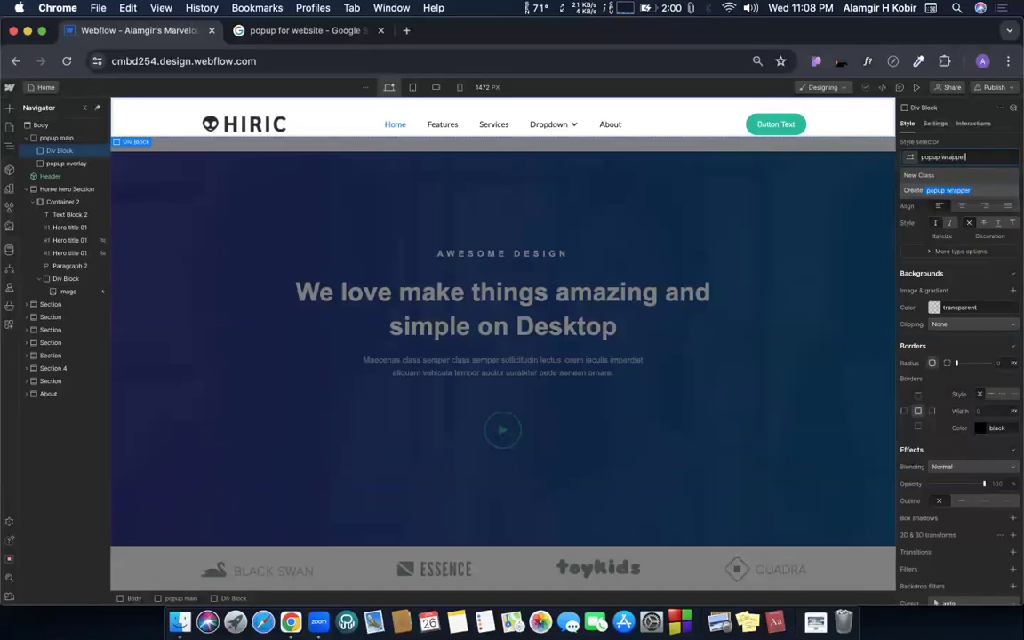
key(Return)
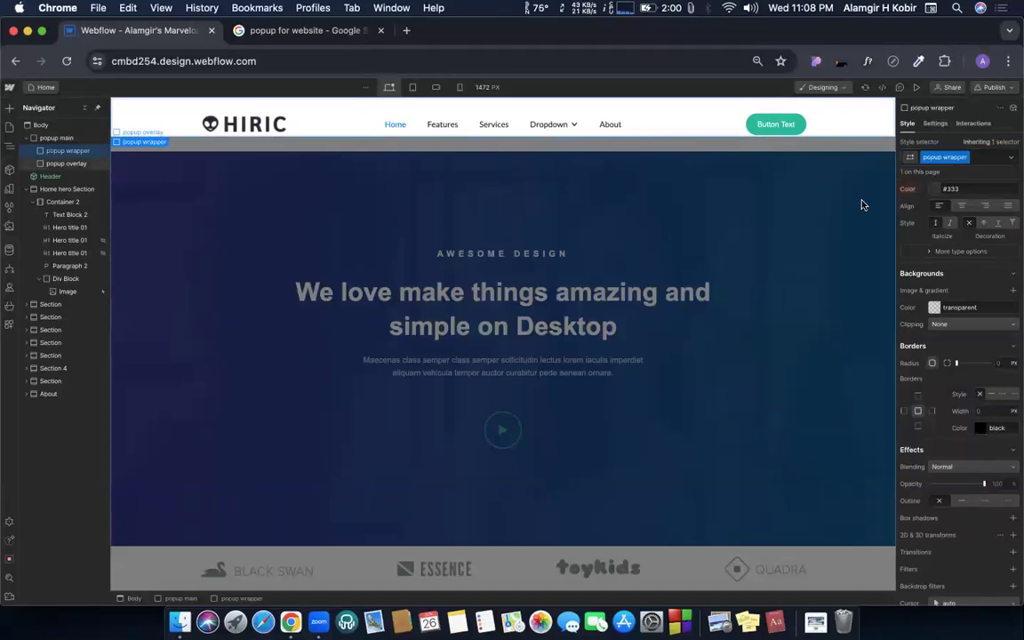
Step: Set the popup wrapper's width to 700 px and its height to 500 px
scroll(969, 356, up, 10)
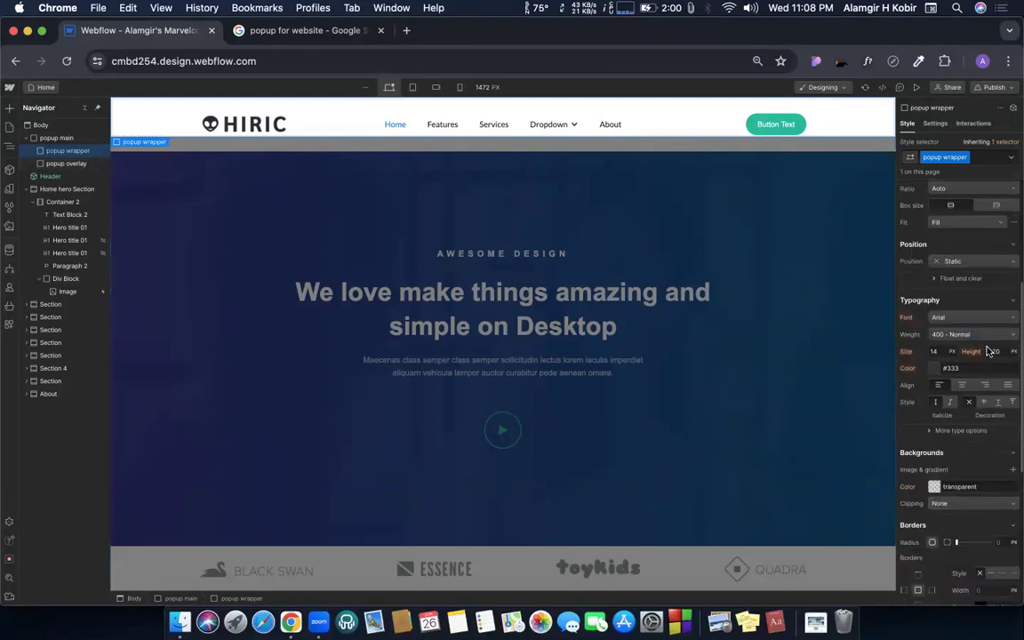
scroll(972, 378, up, 3)
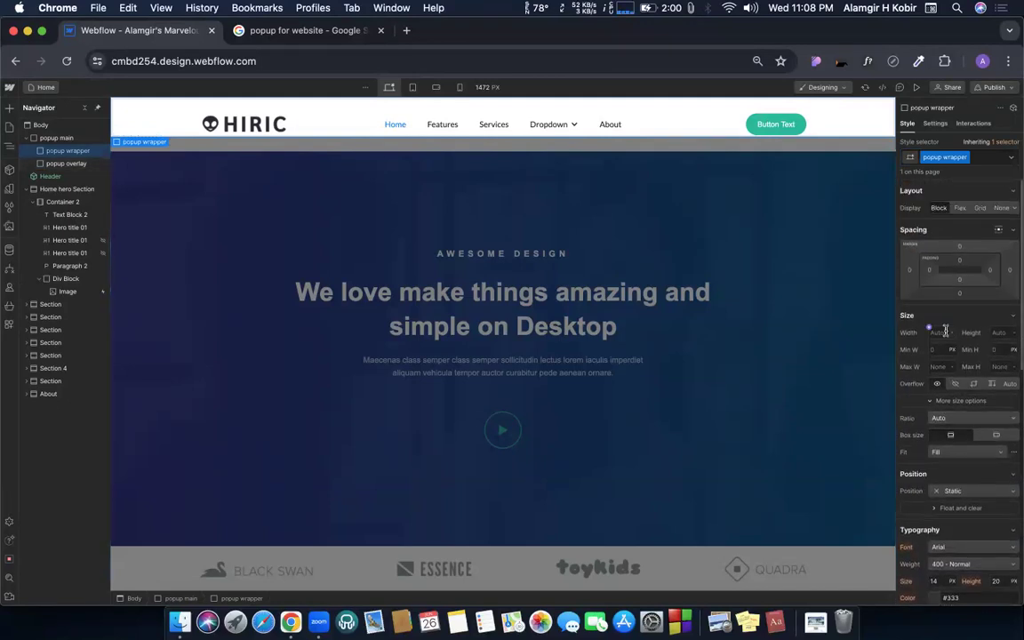
click(940, 331)
text(700)
key(Return)
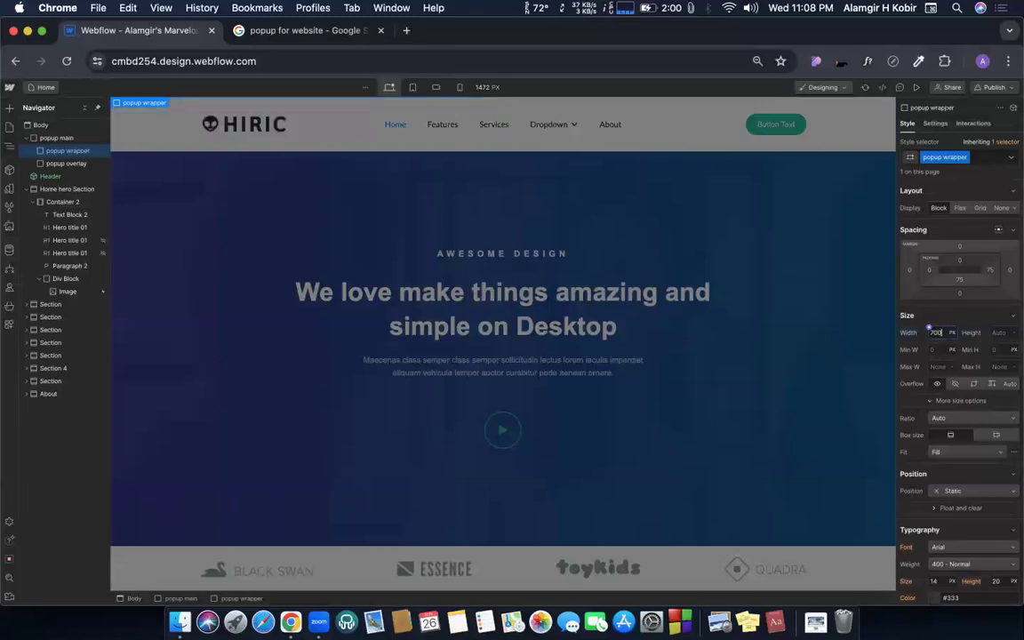
click(999, 333)
text(500)
key(Return)
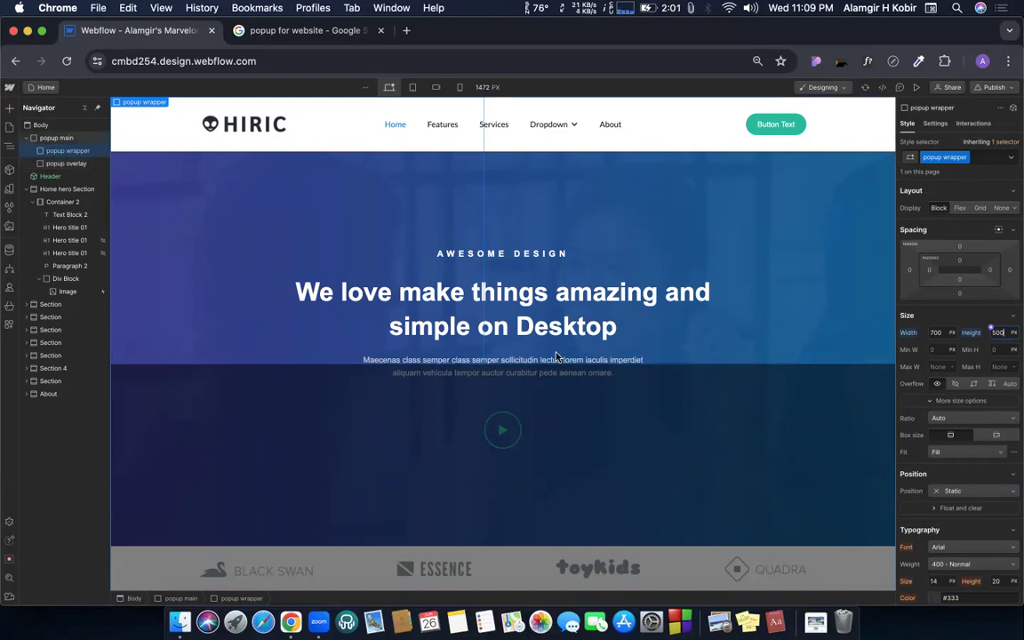
Step: Set popup main's display to Flex with both X and Y alignment set to Center
click(48, 139)
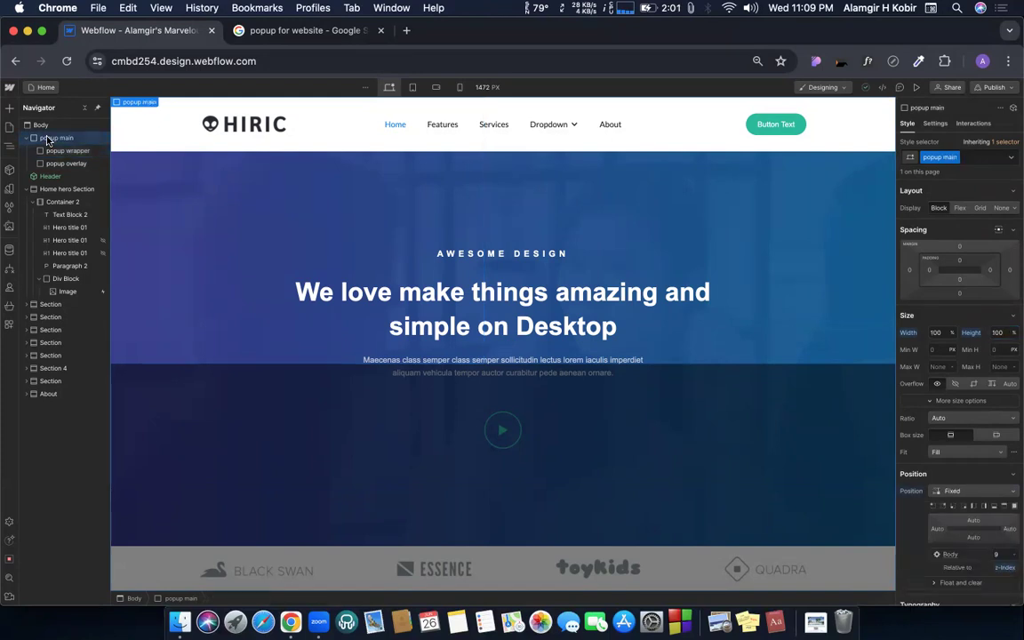
click(959, 212)
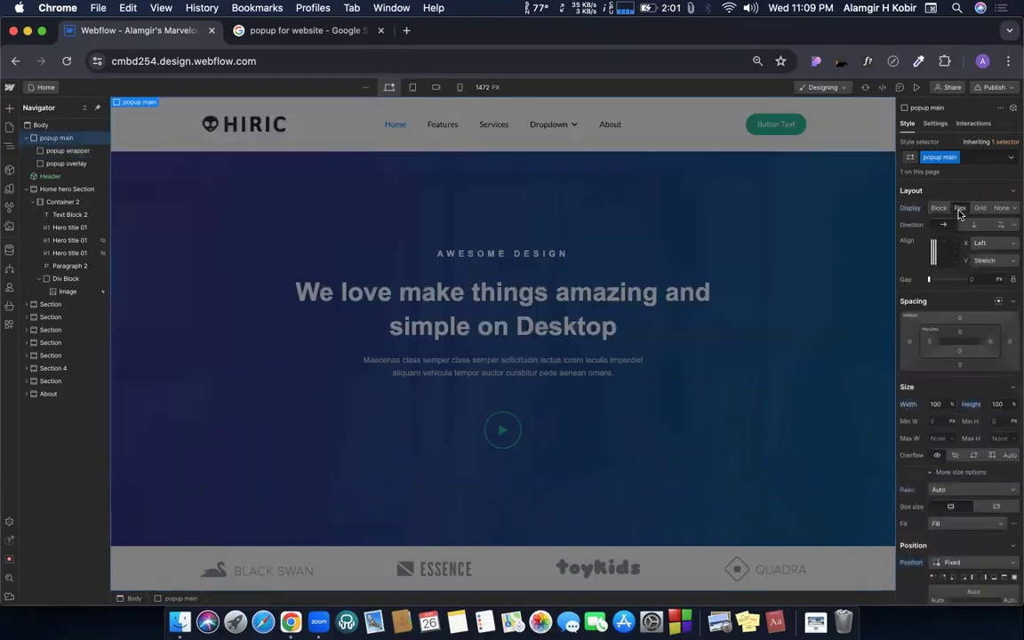
click(992, 244)
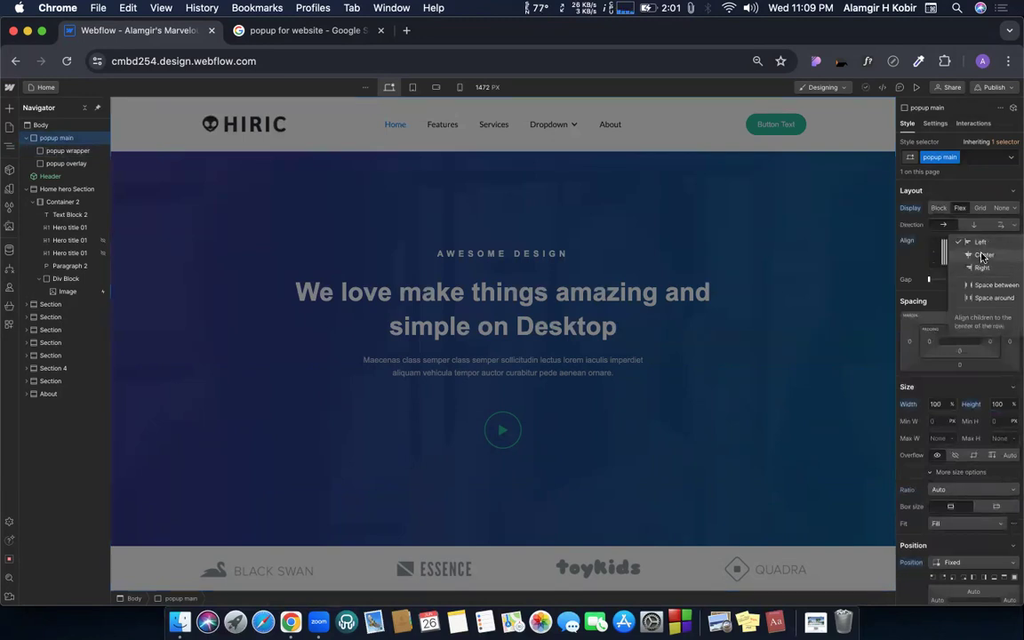
click(983, 256)
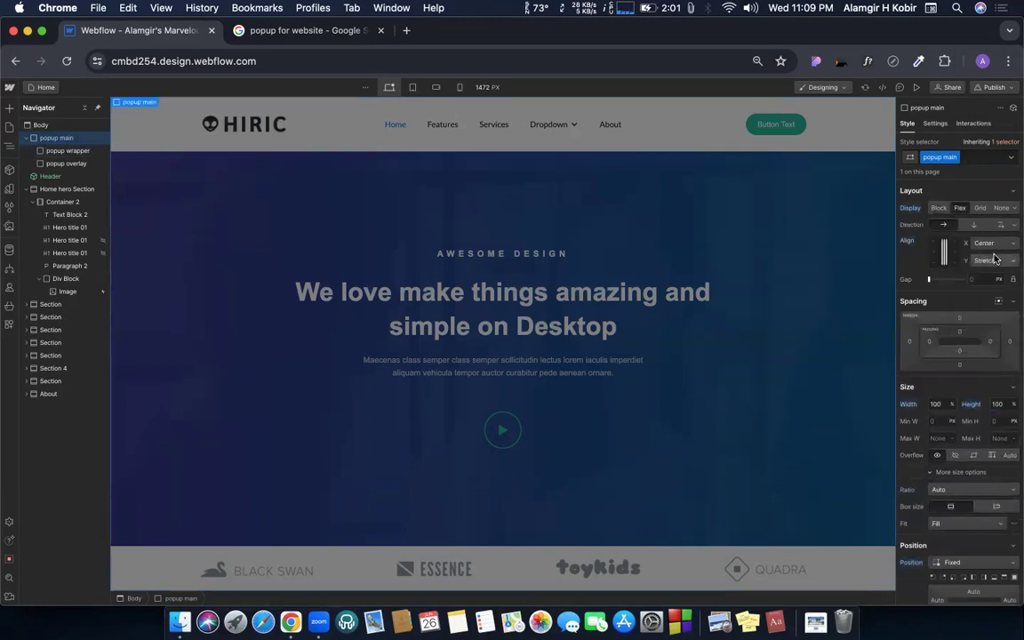
click(994, 258)
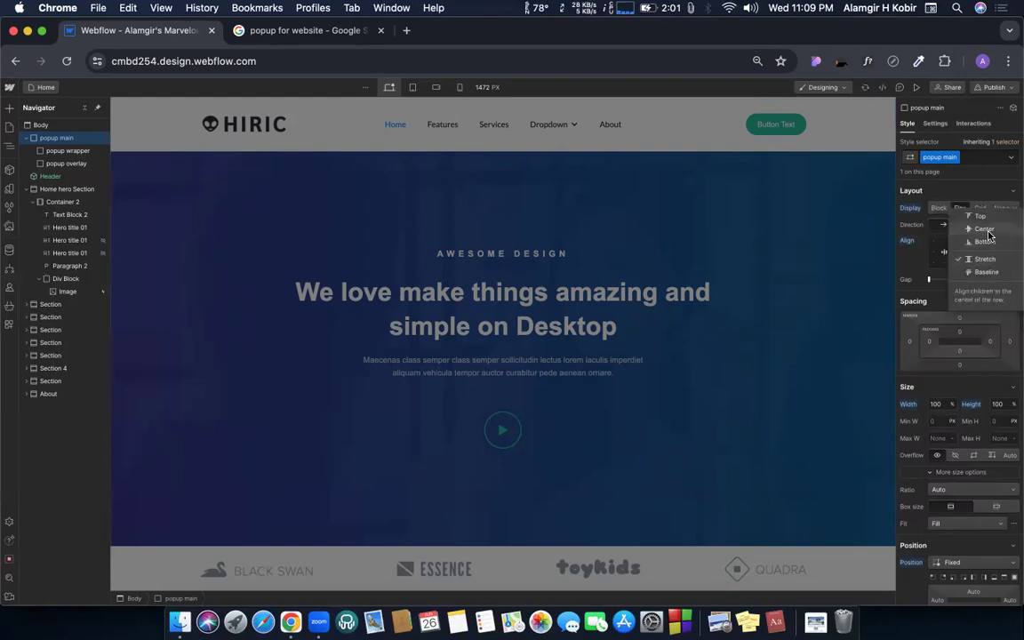
click(986, 231)
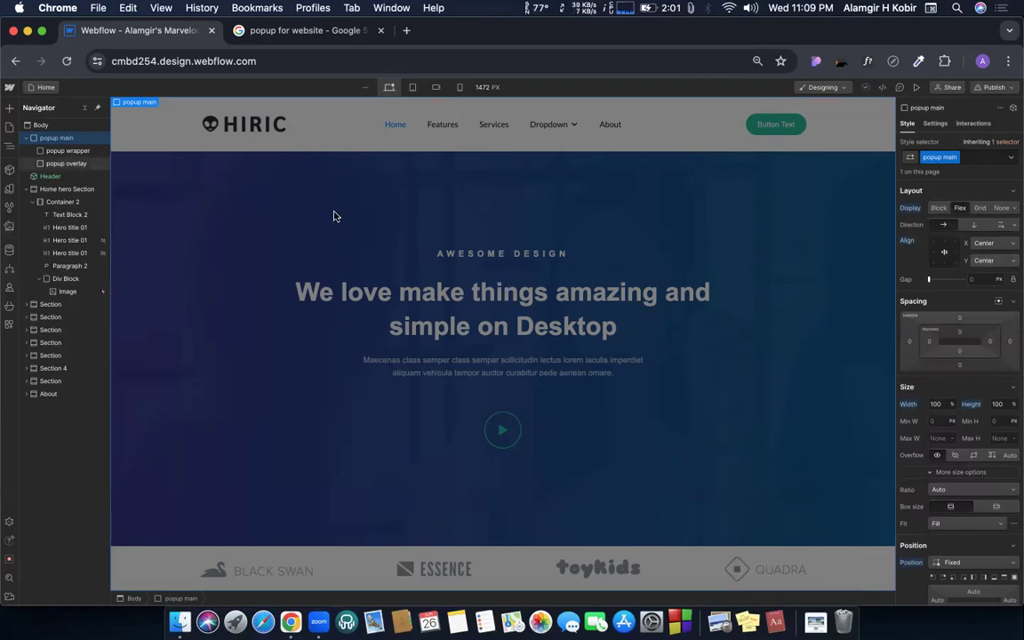
Step: Undo the flex display and centering changes on popup main
key(super+z)
key(super+z)
key(super+z)
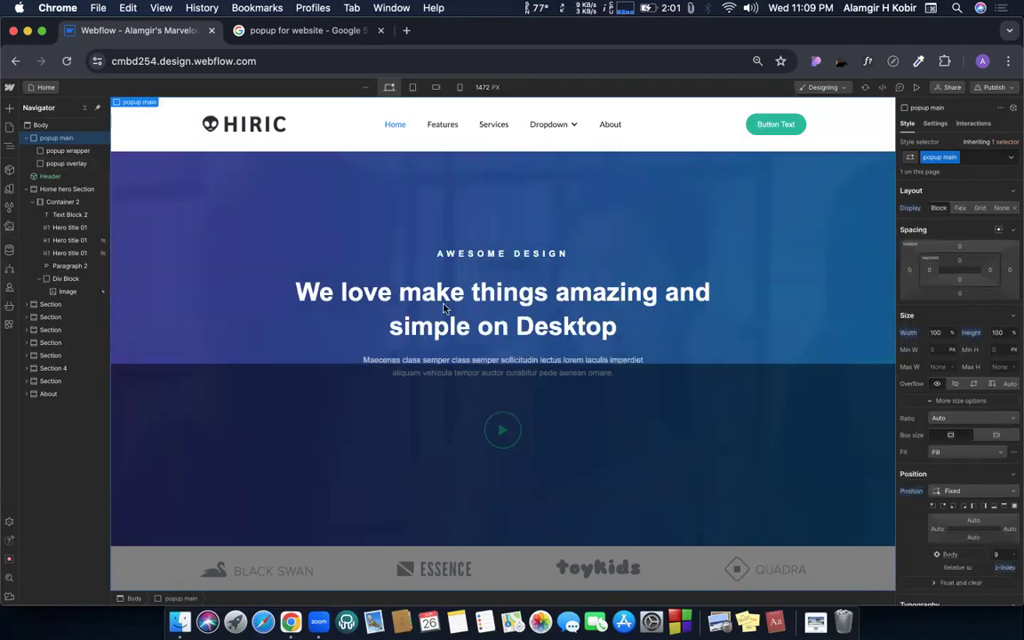
Step: Apply Flex display to popup main again and center its children on both axes
click(960, 209)
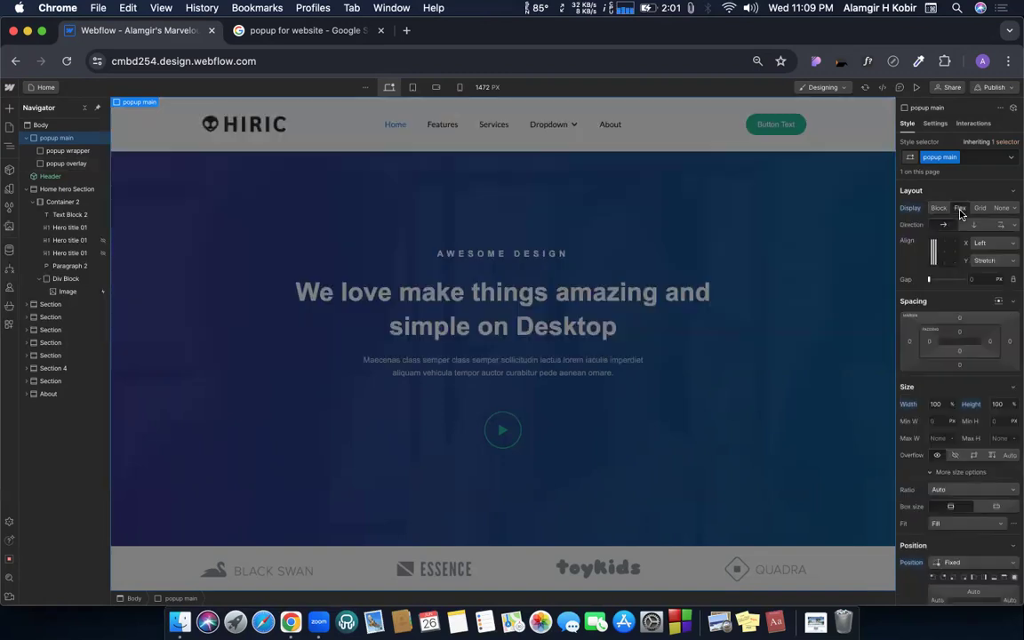
click(944, 257)
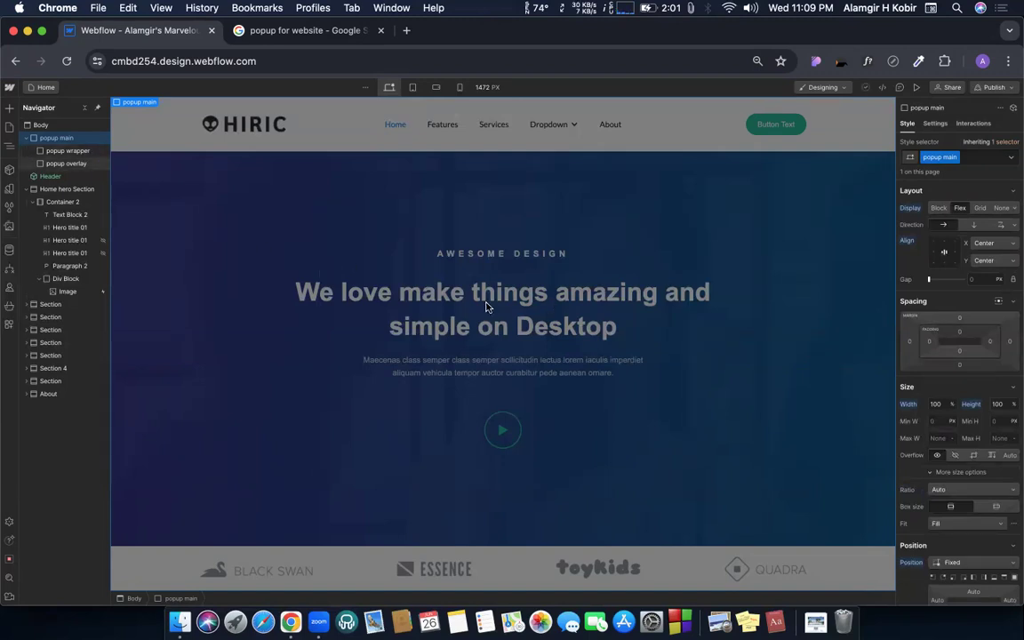
Step: Set the popup wrapper's background color to pink, #e49797
click(62, 153)
scroll(1015, 387, down, 1)
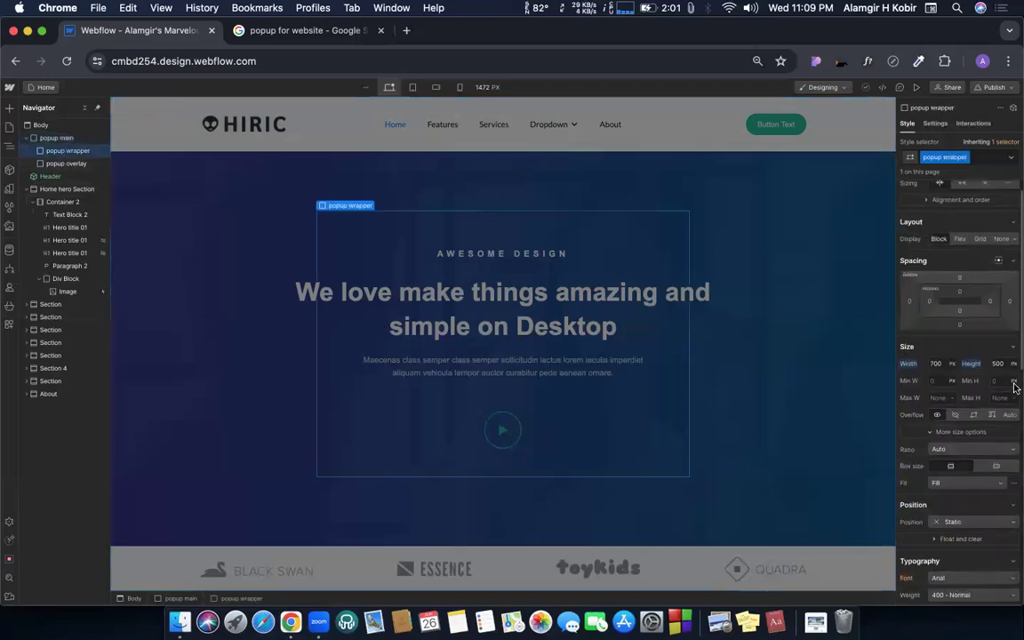
scroll(1013, 385, down, 5)
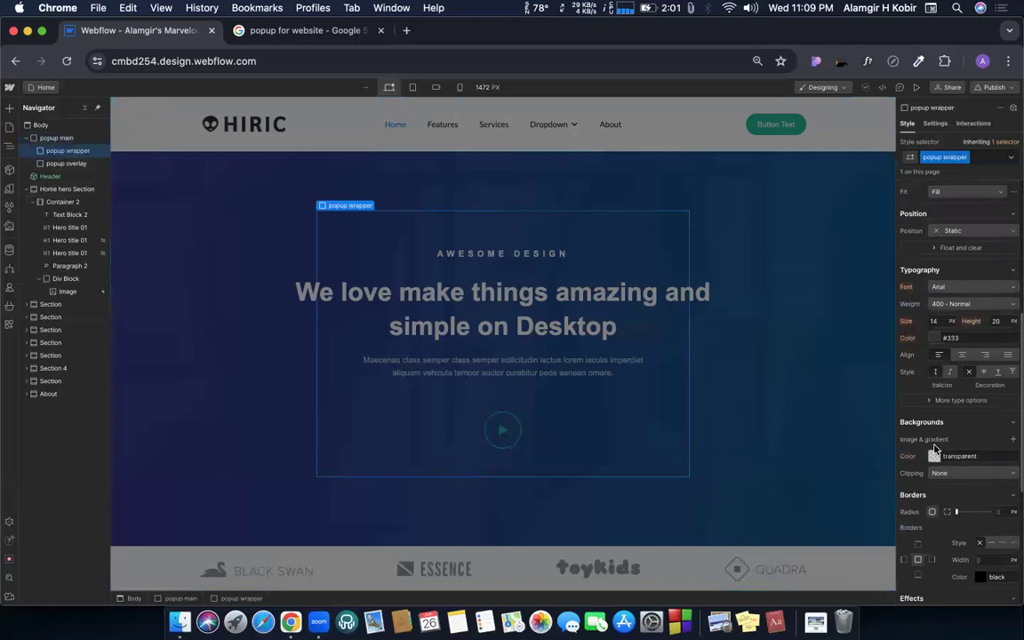
click(933, 454)
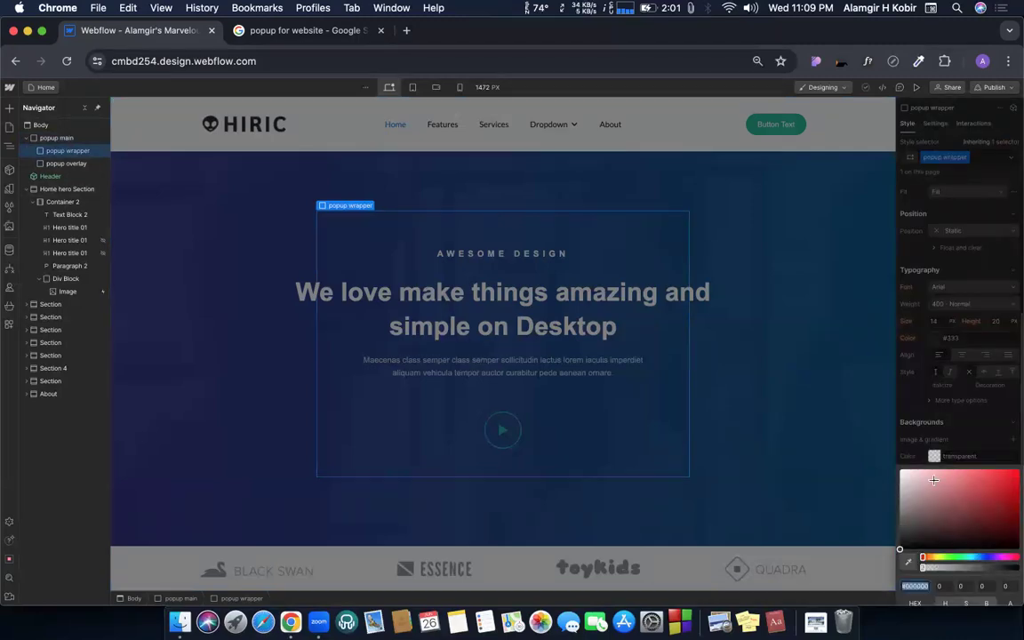
click(938, 477)
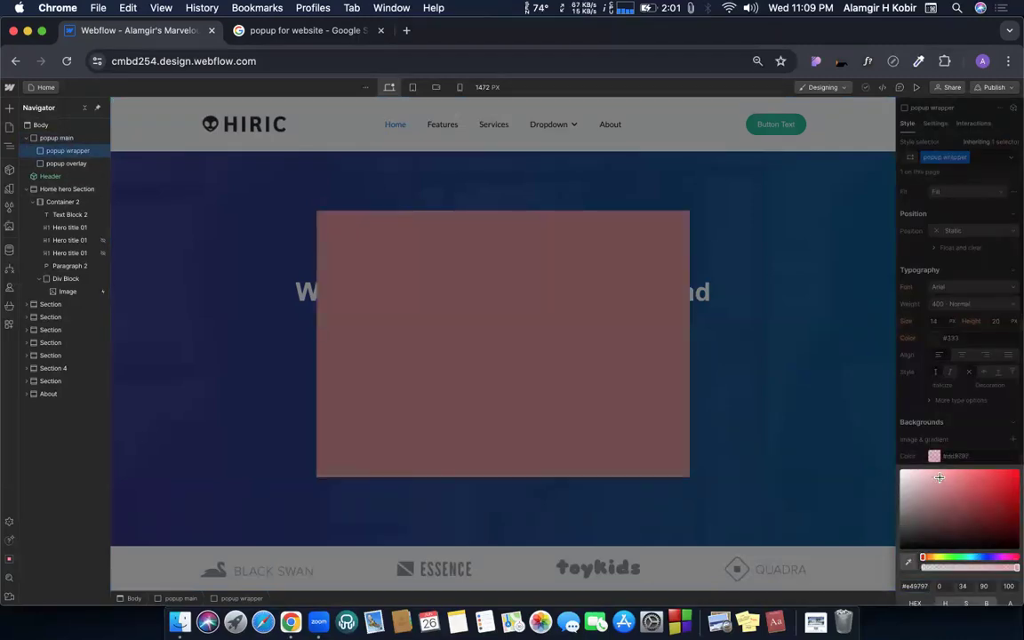
click(987, 403)
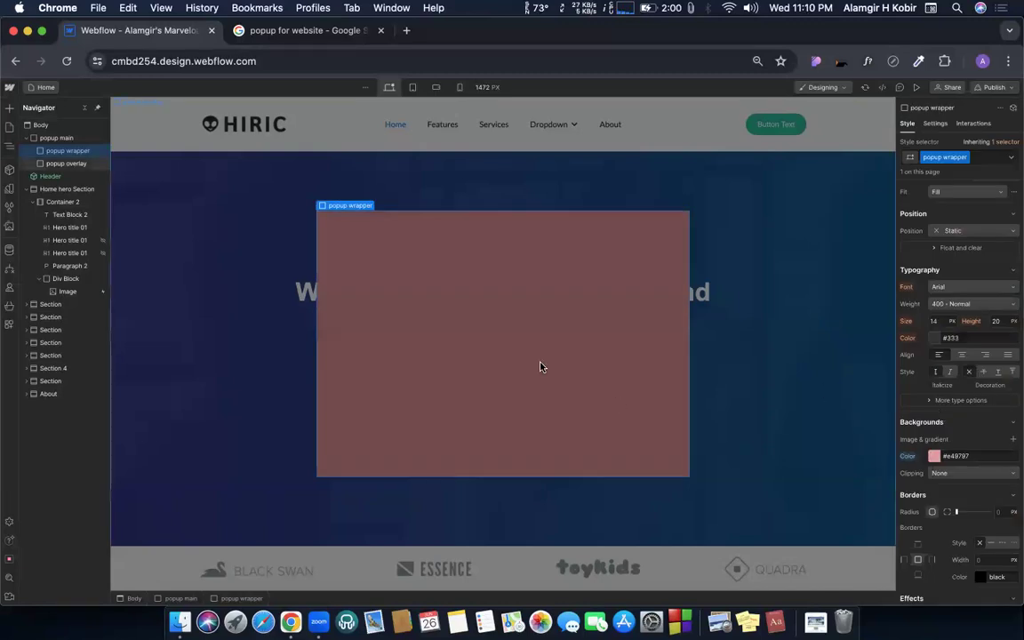
click(934, 457)
click(846, 373)
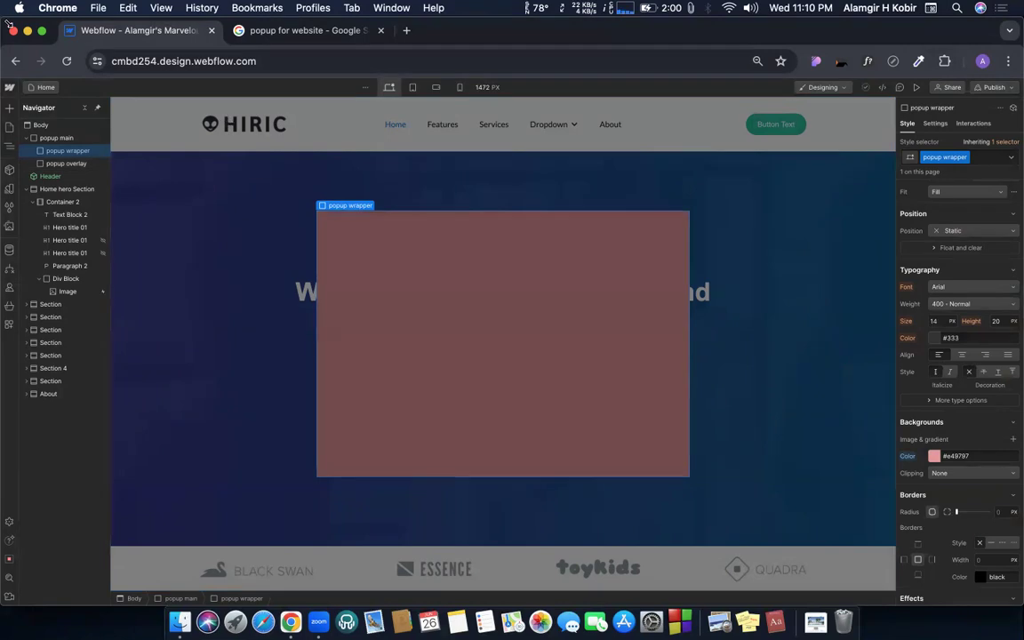
Step: Try to place a Quick Stack inside the popup wrapper directly on the canvas
click(10, 108)
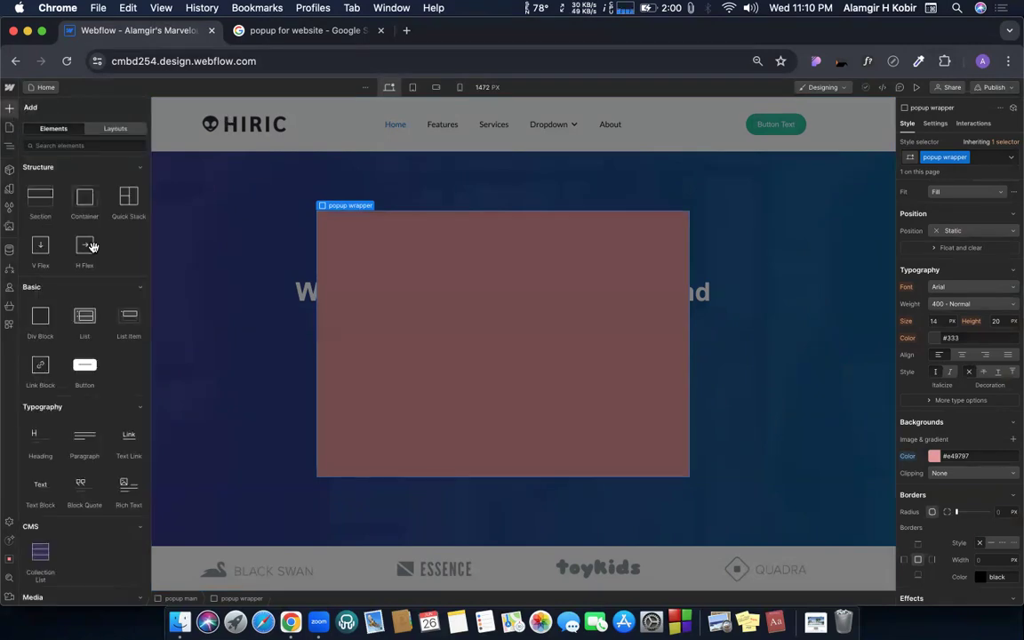
scroll(112, 374, down, 5)
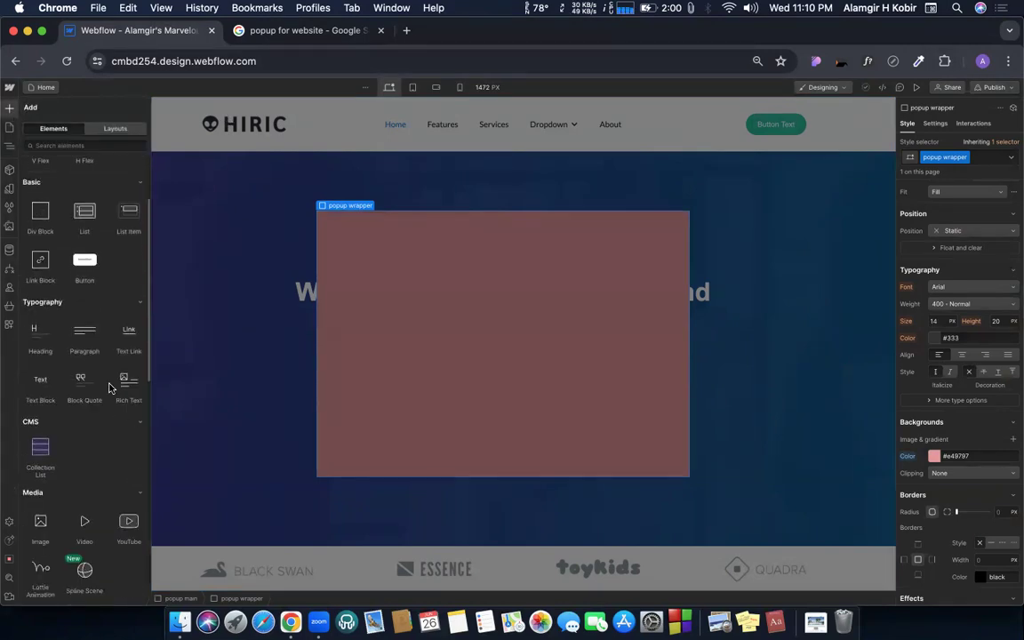
scroll(110, 389, up, 3)
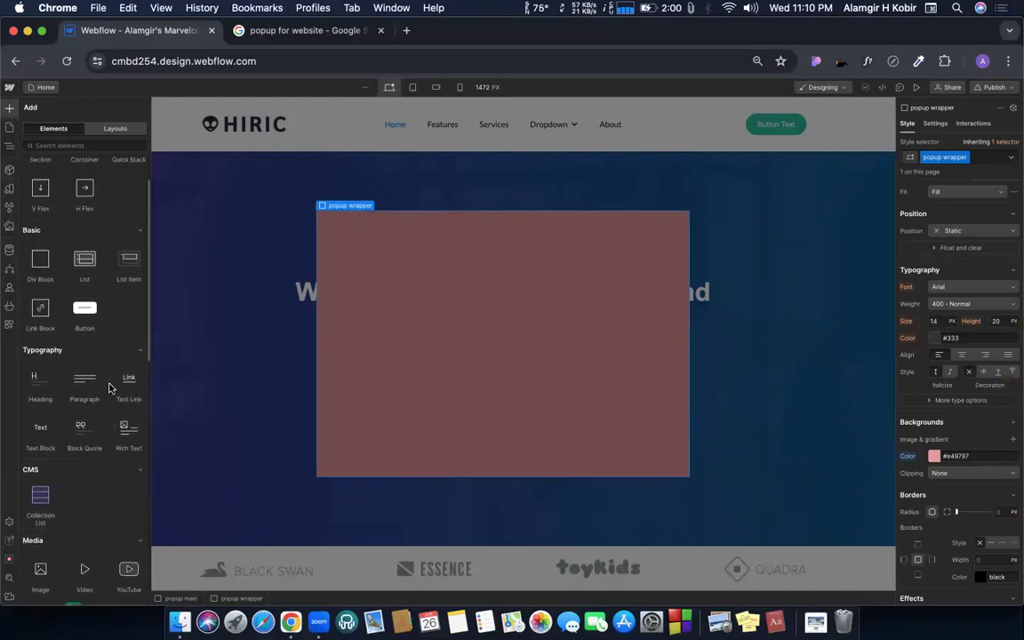
scroll(112, 339, up, 2)
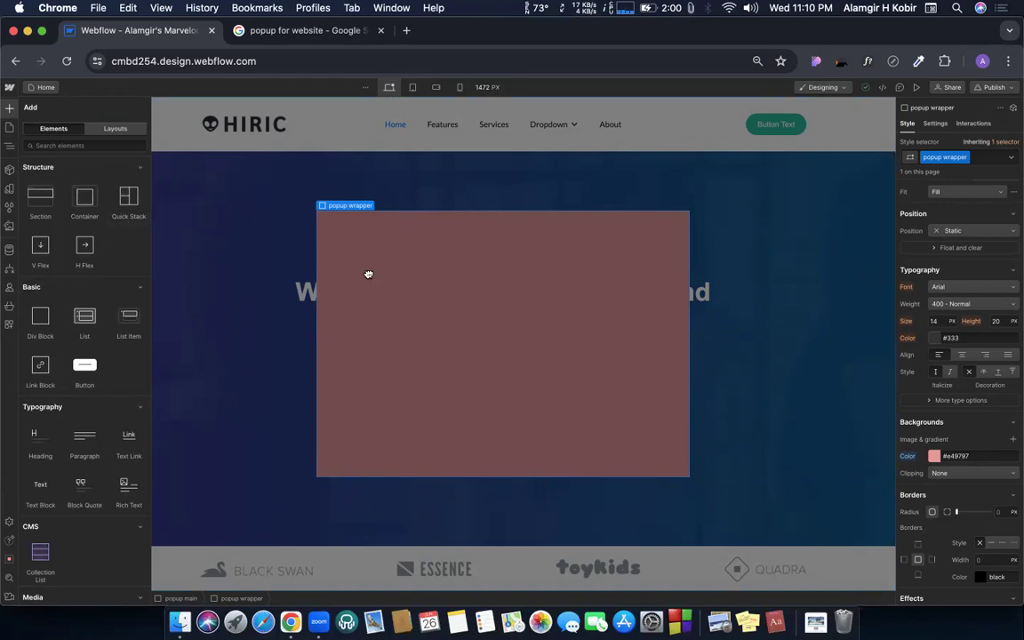
drag(461, 319, 460, 322)
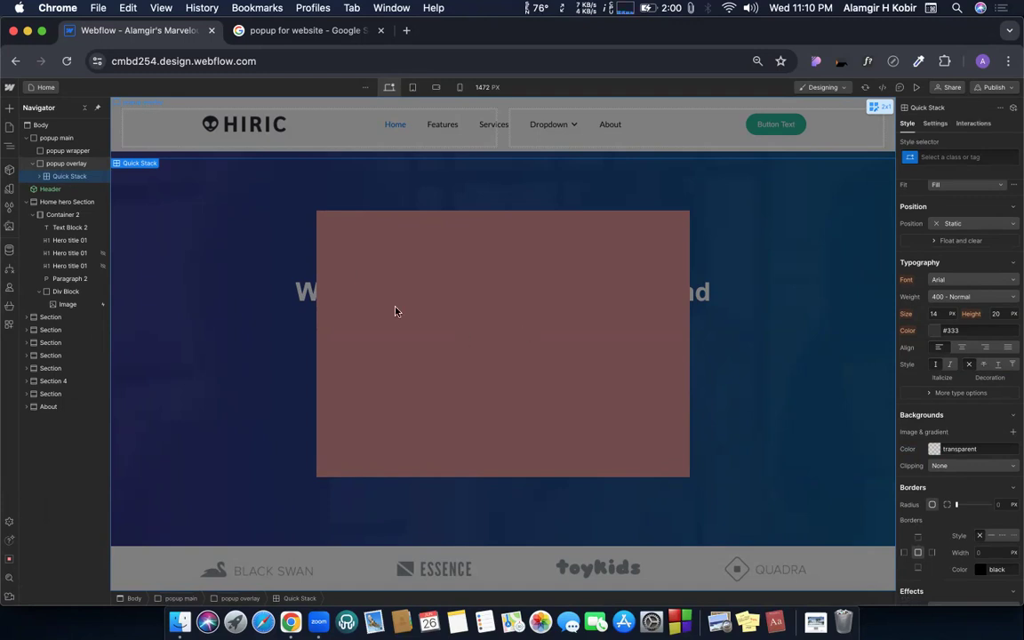
drag(115, 168, 481, 304)
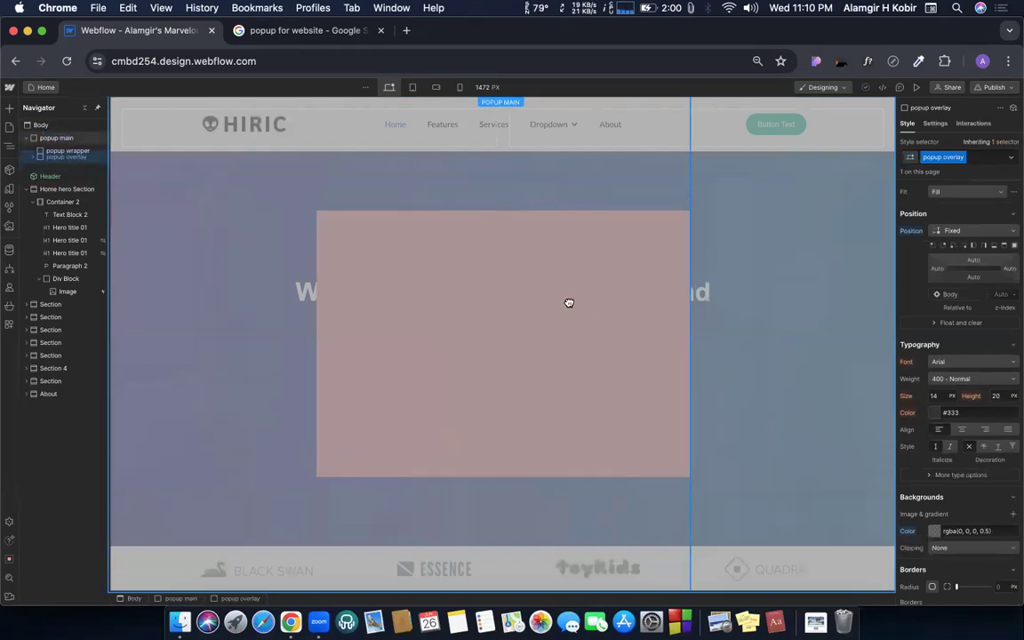
drag(569, 303, 525, 520)
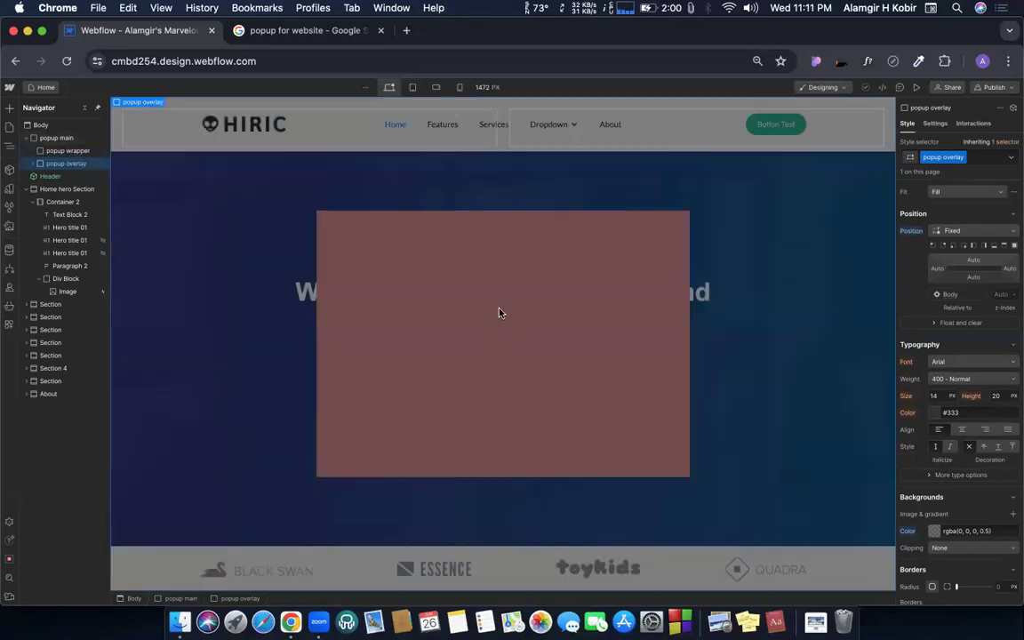
Step: Add a two-column Quick Stack and nest it inside popup wrapper in the element tree
click(9, 107)
drag(126, 193, 468, 306)
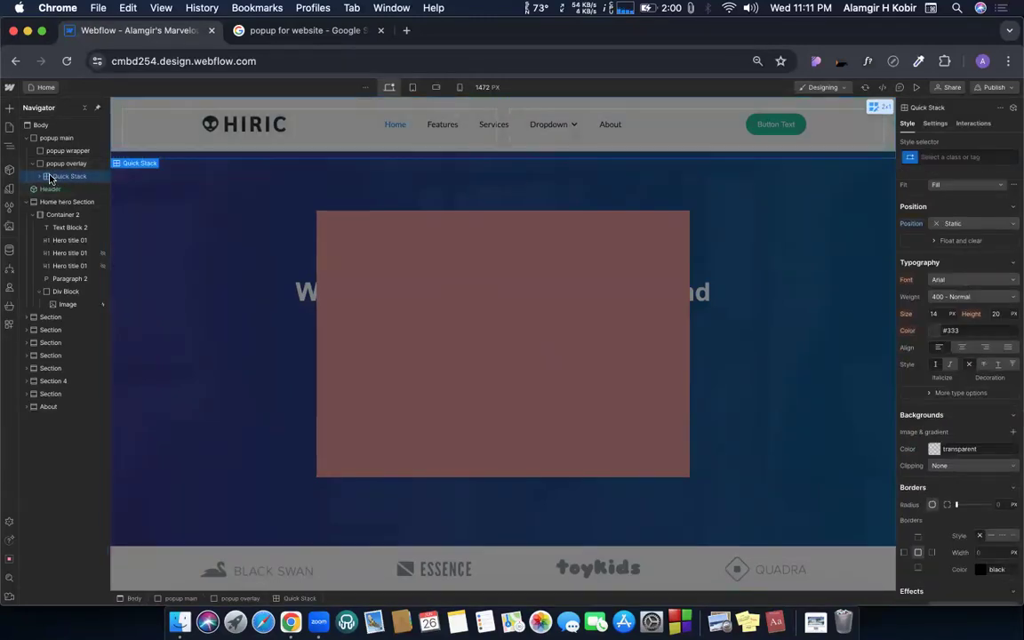
drag(55, 184, 69, 153)
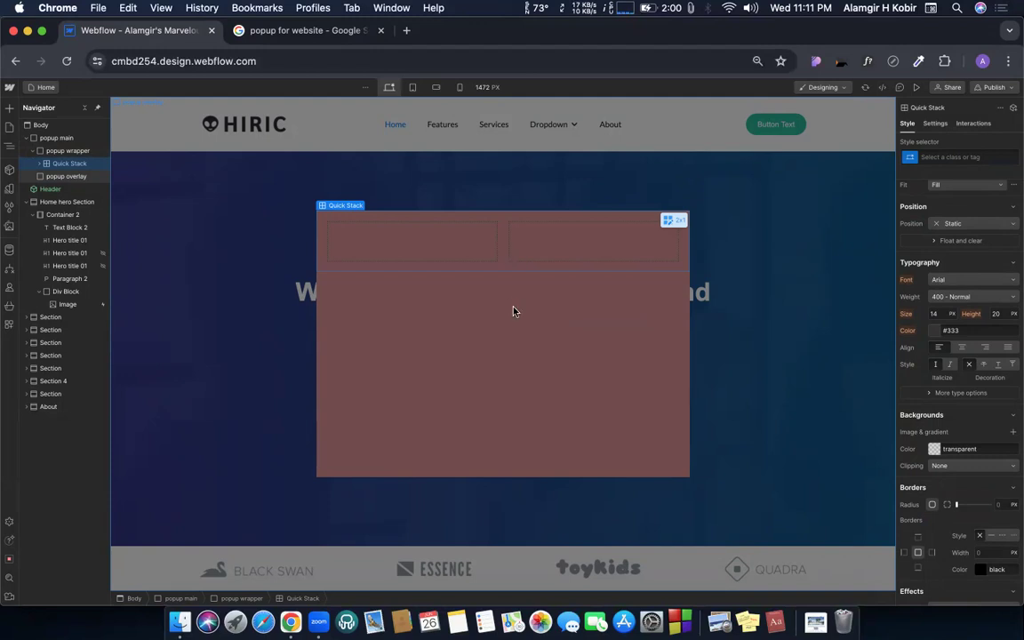
click(463, 255)
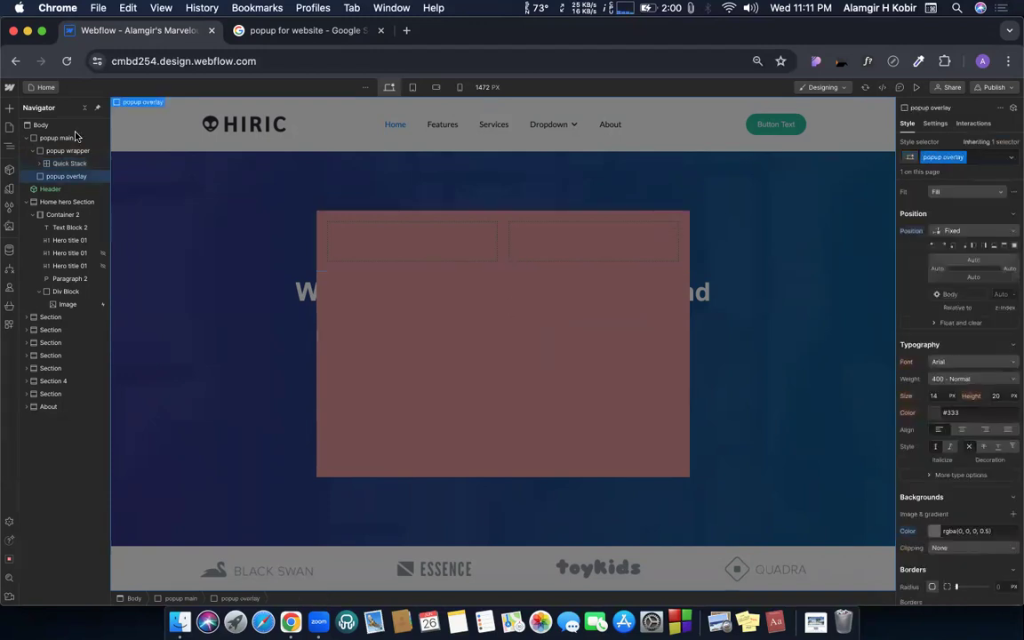
Step: Add an Image element and move it into the first cell of the popup wrapper's Quick Stack
click(9, 108)
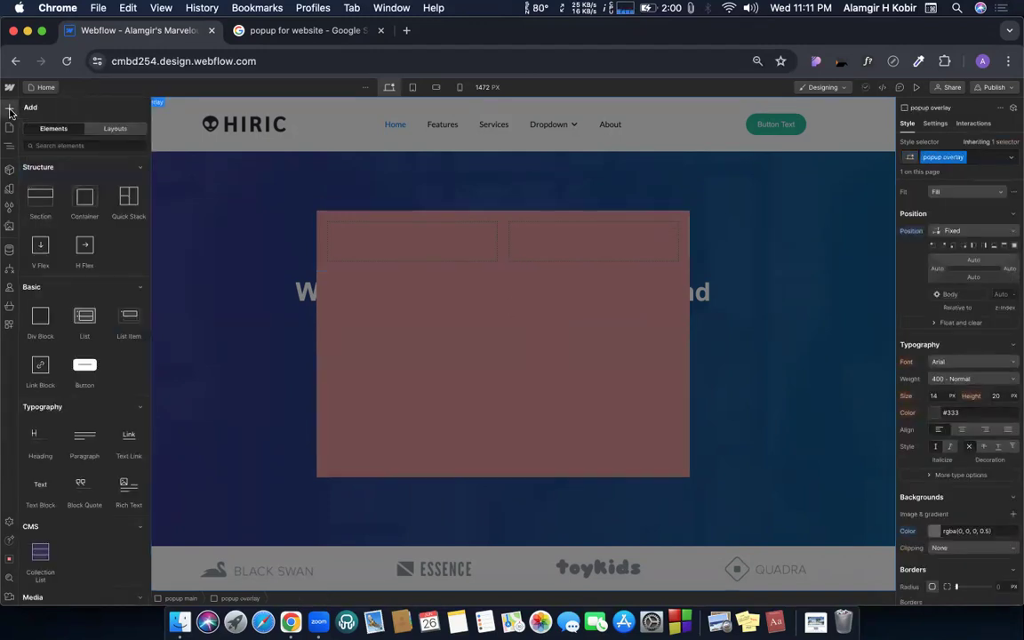
scroll(93, 389, down, 3)
scroll(95, 389, down, 8)
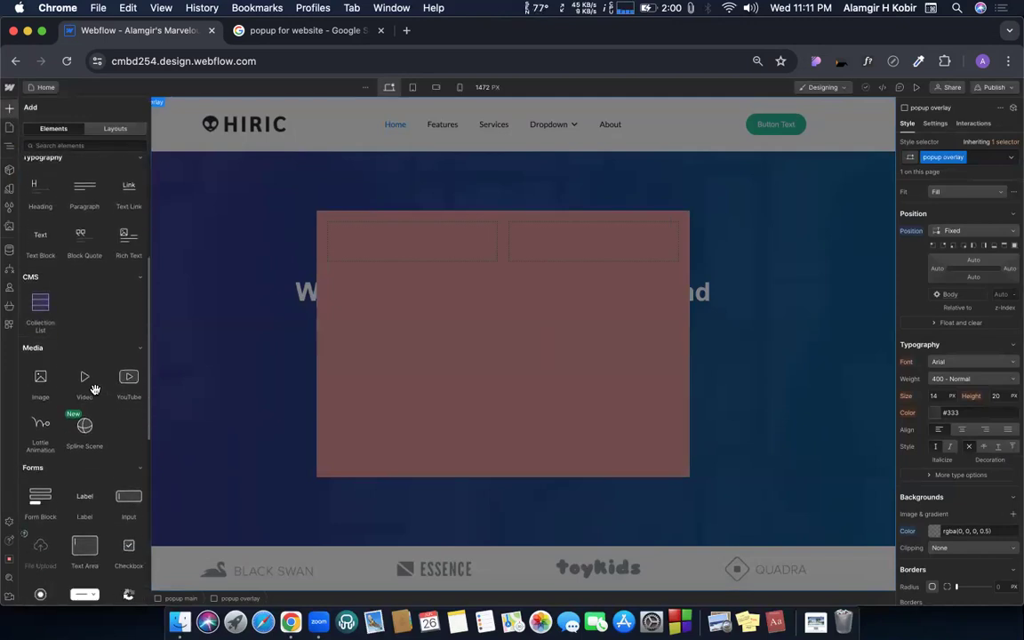
scroll(95, 389, down, 3)
scroll(94, 389, up, 15)
scroll(94, 388, down, 5)
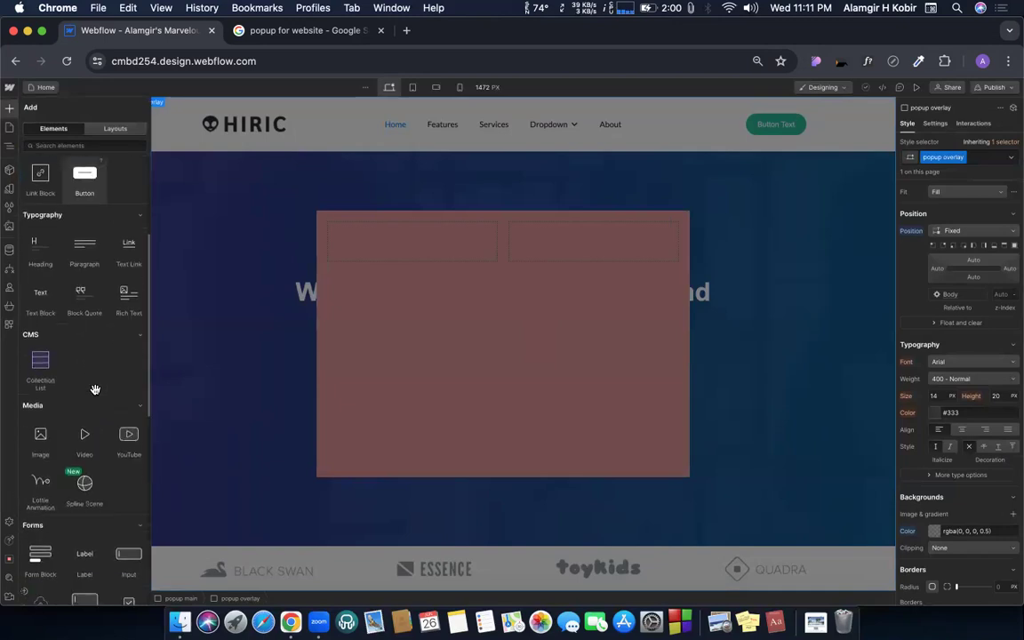
drag(40, 436, 398, 246)
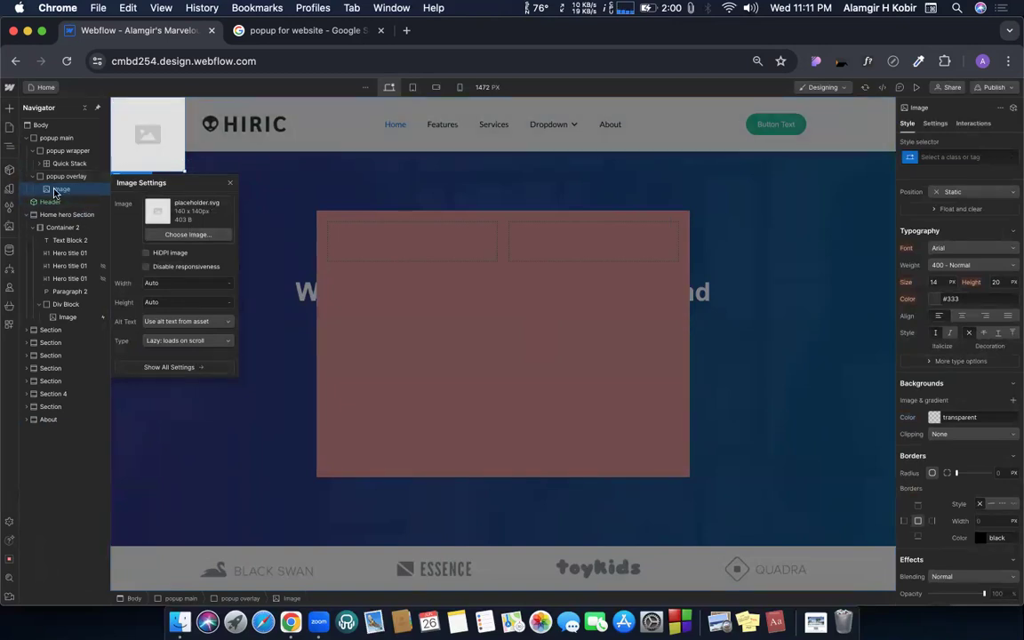
drag(61, 167, 65, 189)
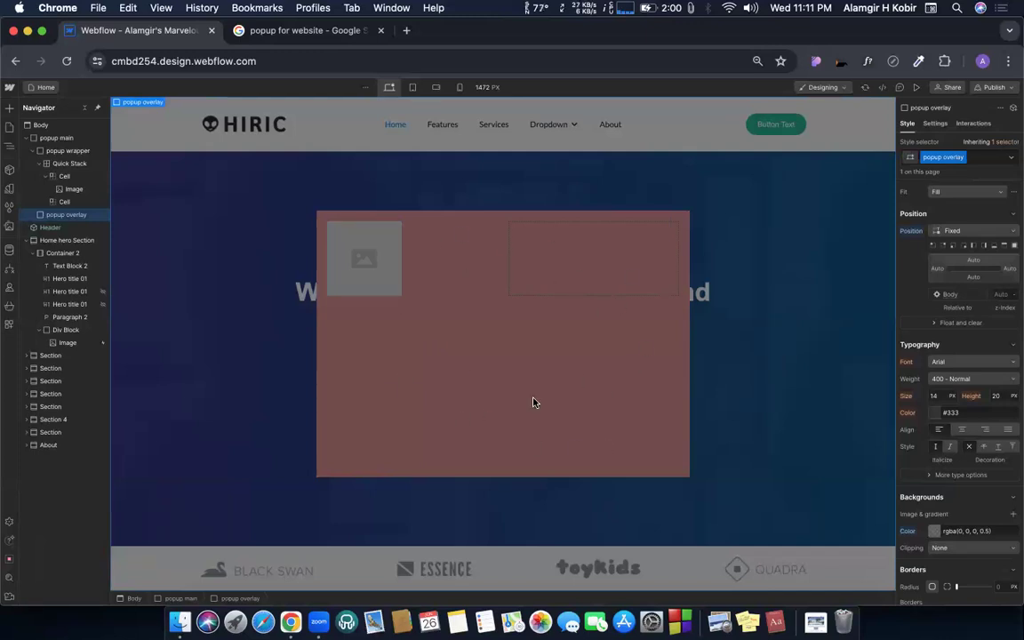
Step: Try Relative, Absolute and Fixed positioning on the popup wrapper
click(55, 151)
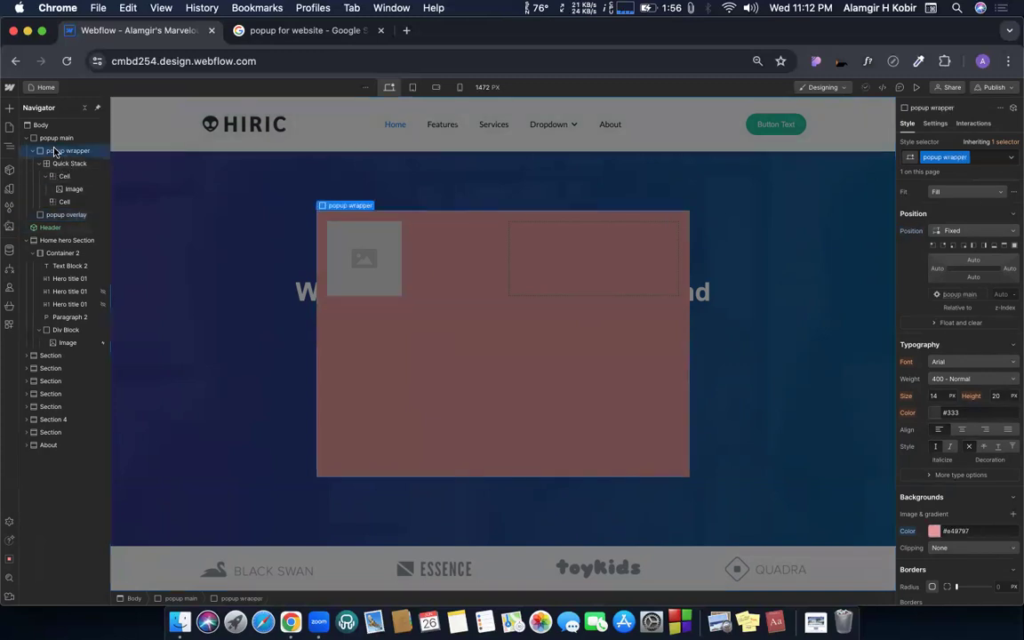
scroll(969, 415, down, 2)
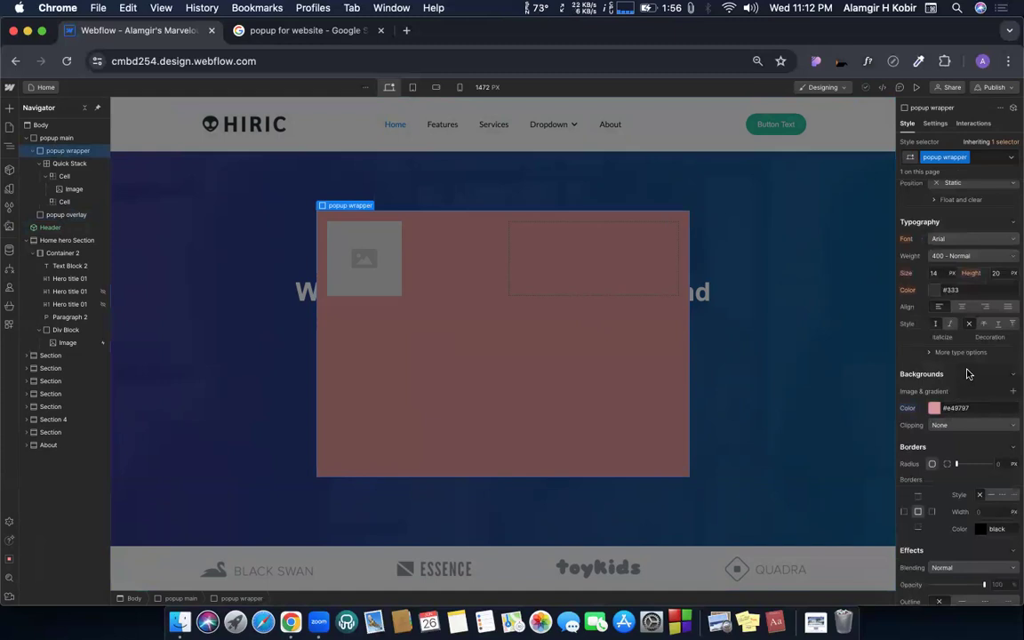
scroll(969, 373, up, 3)
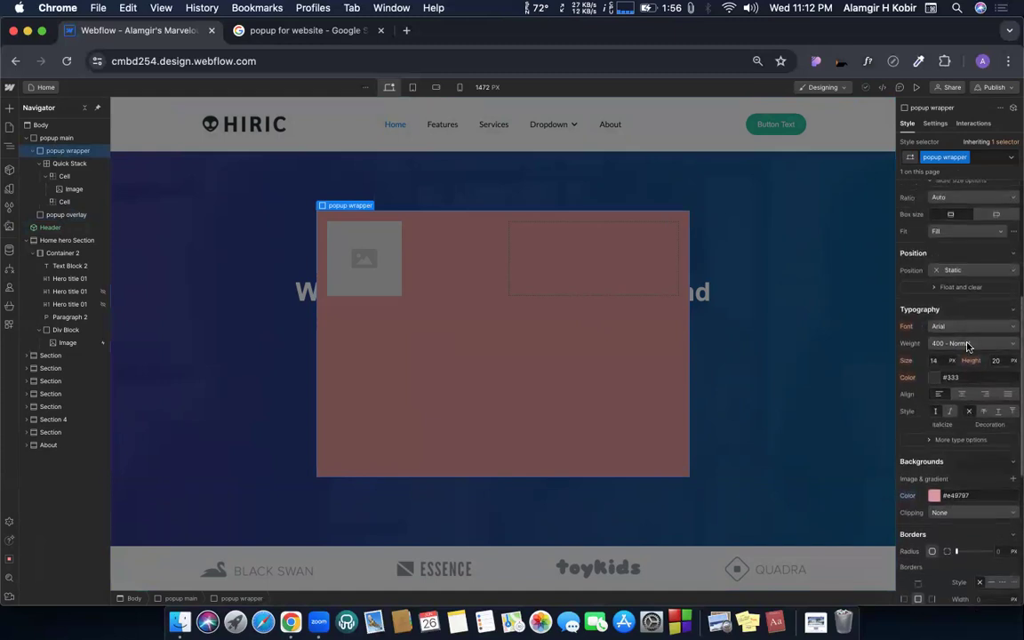
click(968, 272)
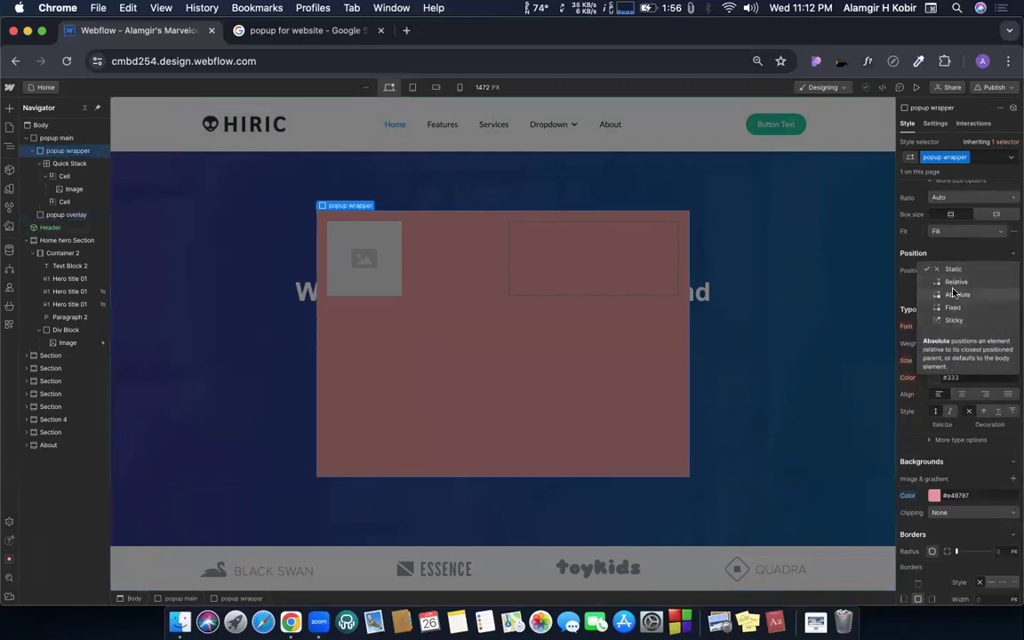
click(951, 282)
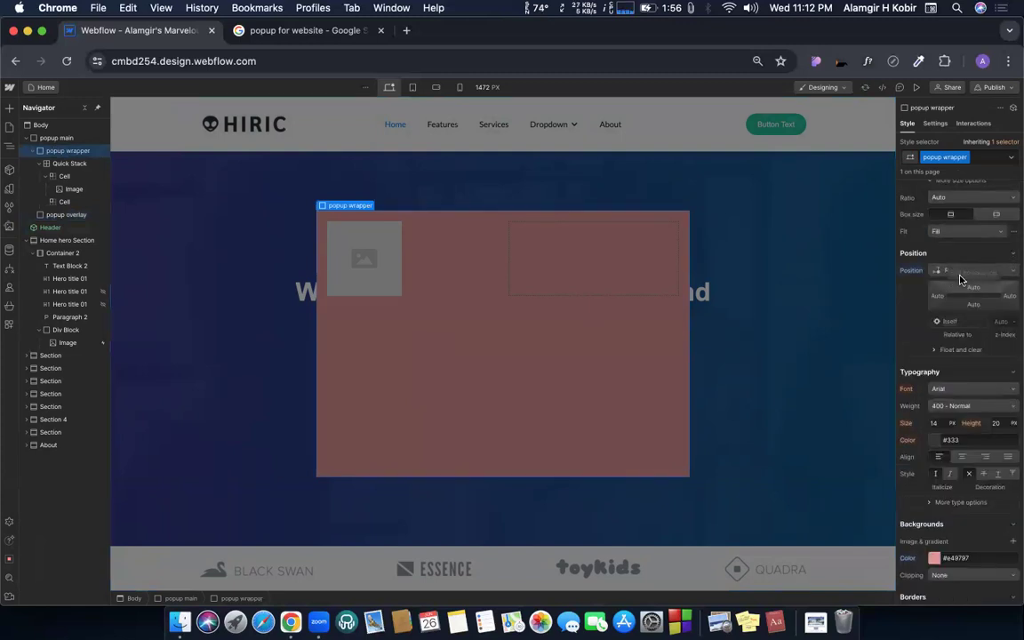
click(969, 272)
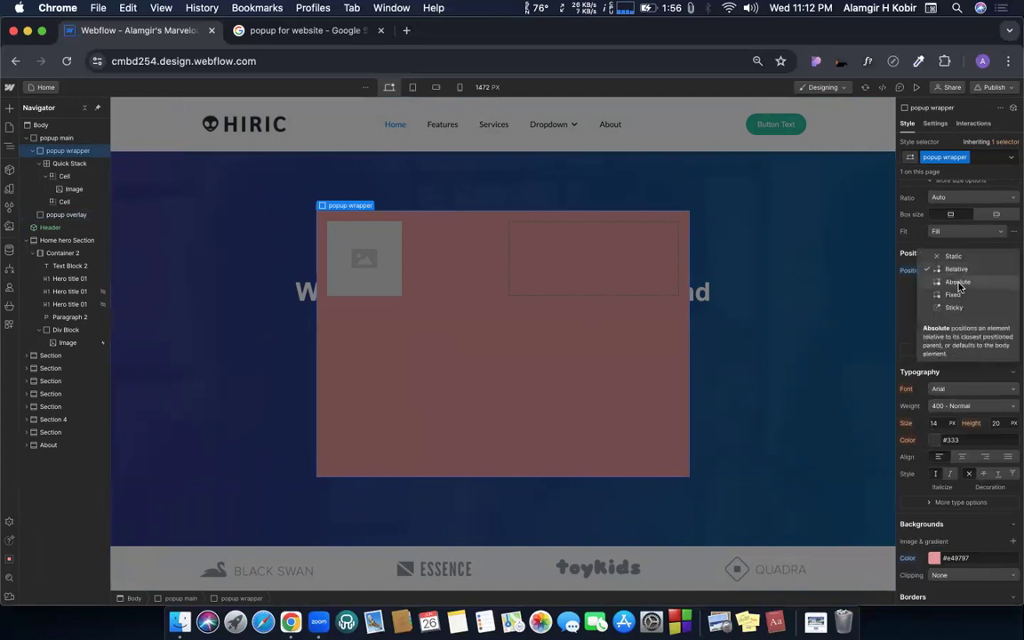
click(960, 282)
click(975, 274)
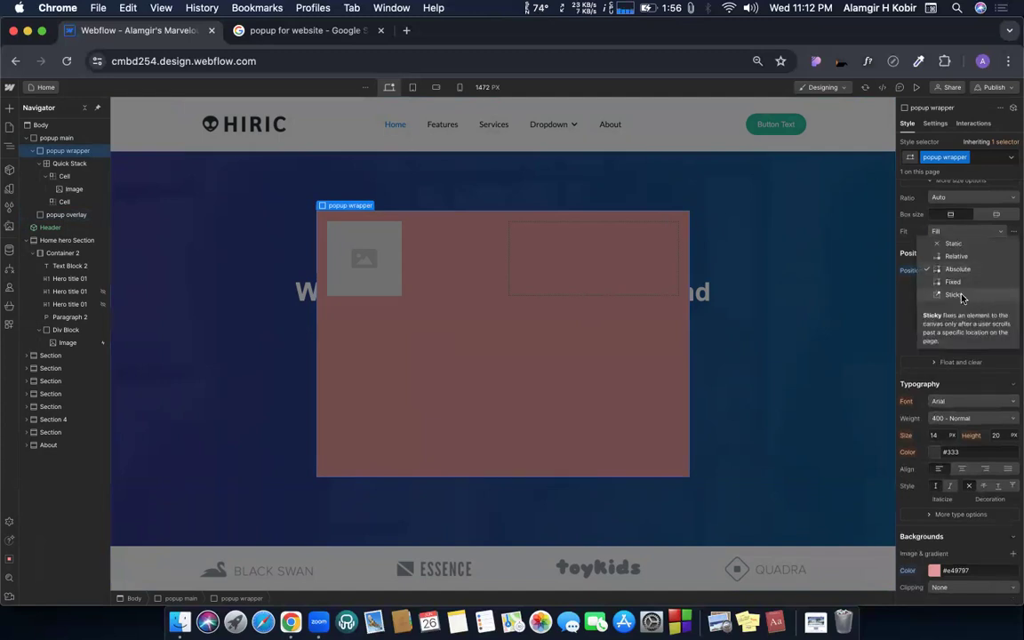
key(Escape)
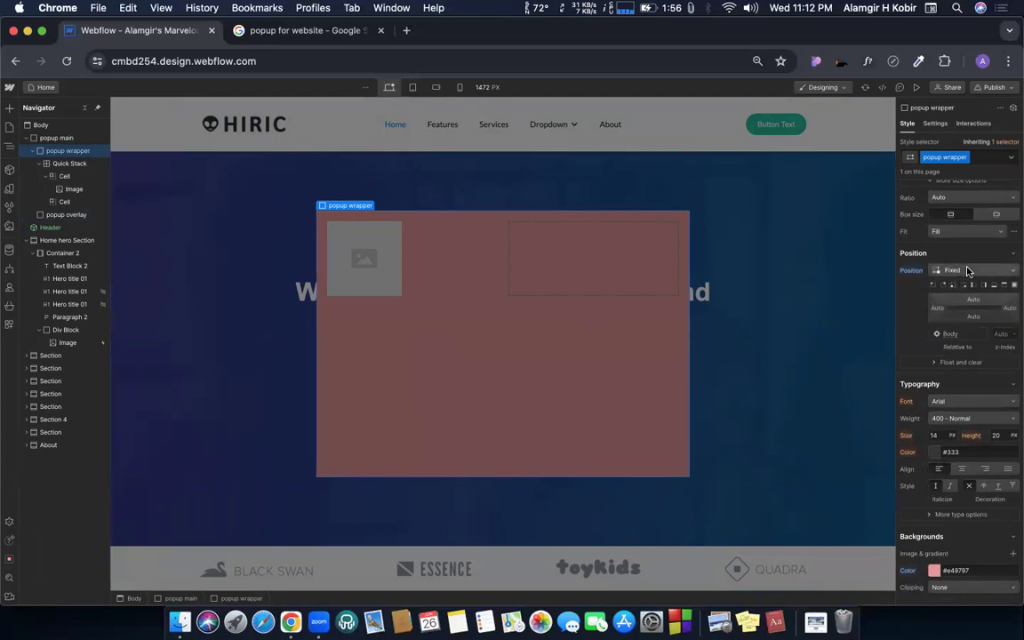
Step: Return the popup wrapper's position to Static
click(971, 270)
click(906, 287)
right_click(910, 274)
click(908, 277)
click(551, 224)
key(super+z)
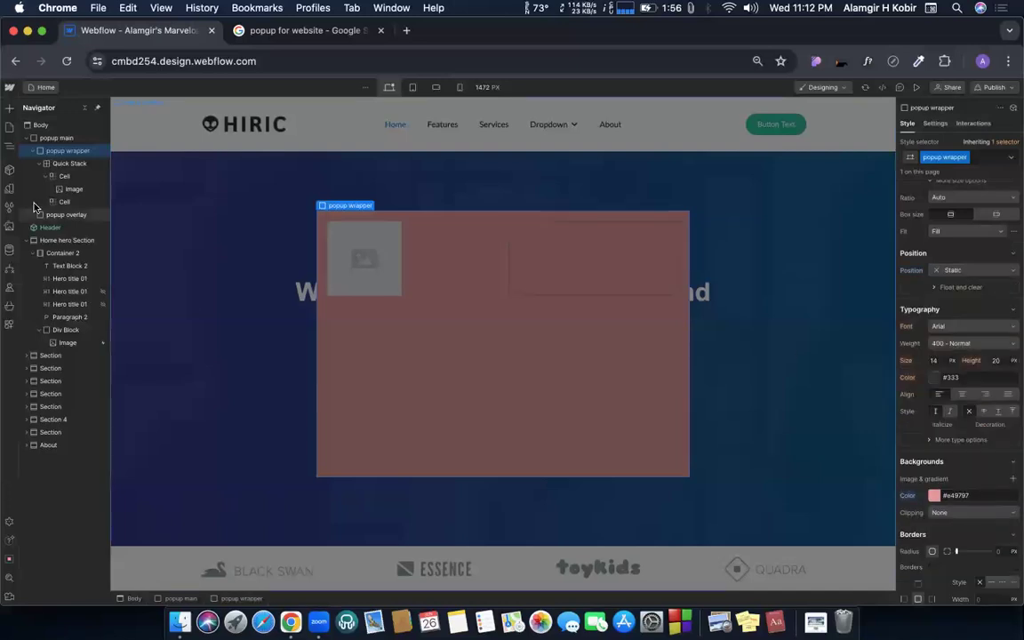
Step: Compare the size and position settings of popup wrapper and popup overlay
click(33, 152)
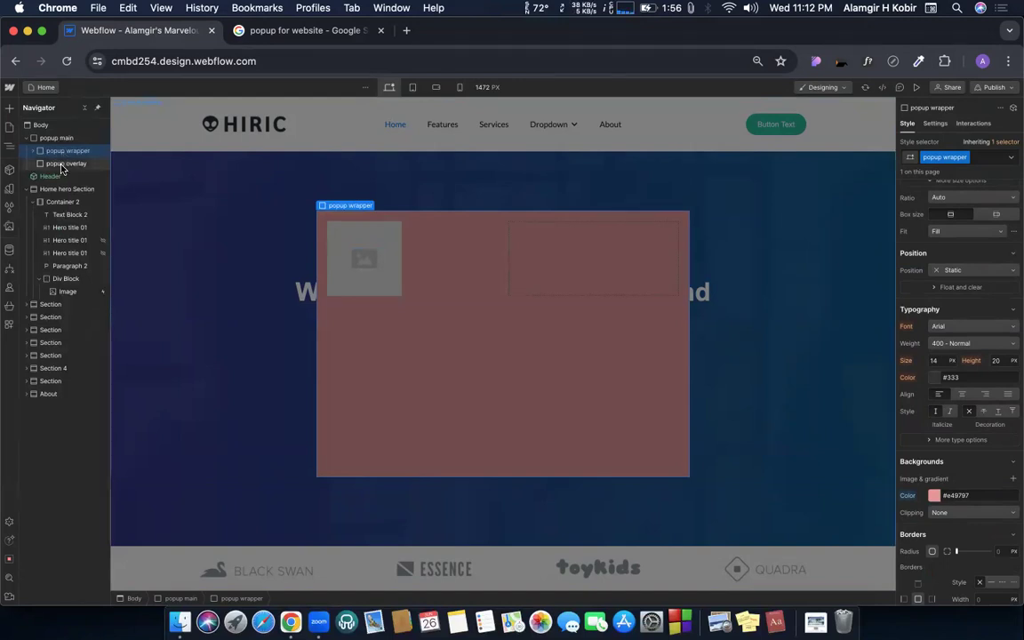
click(62, 165)
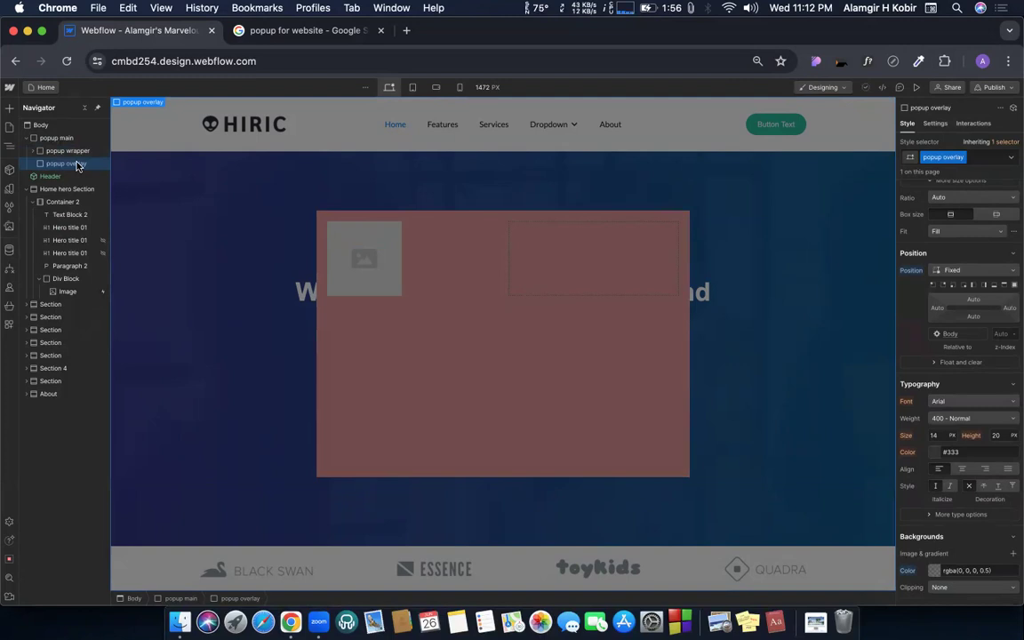
click(67, 150)
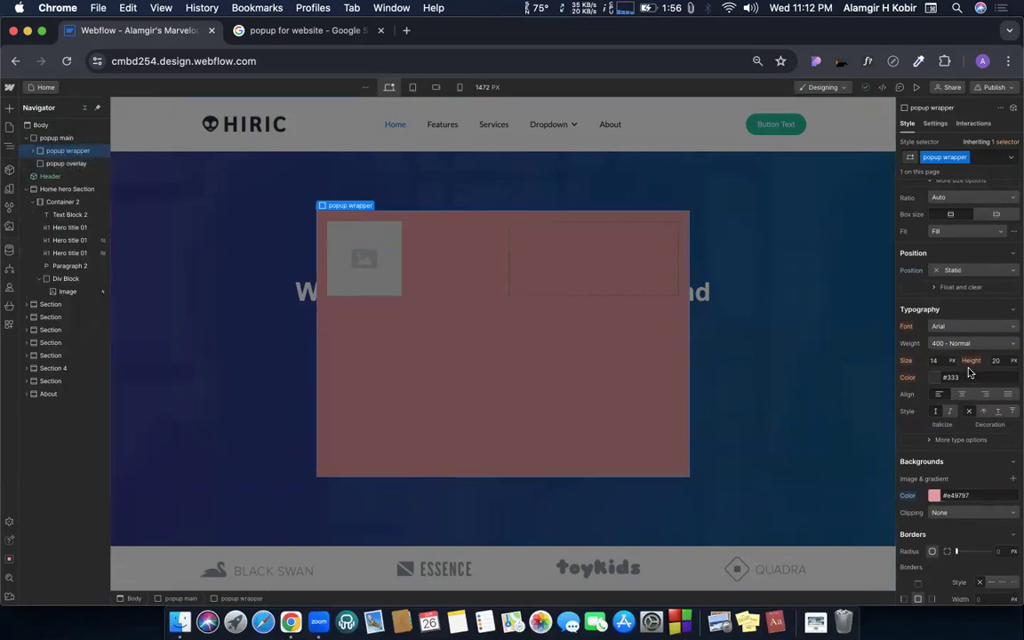
scroll(969, 373, down, 3)
scroll(970, 373, up, 3)
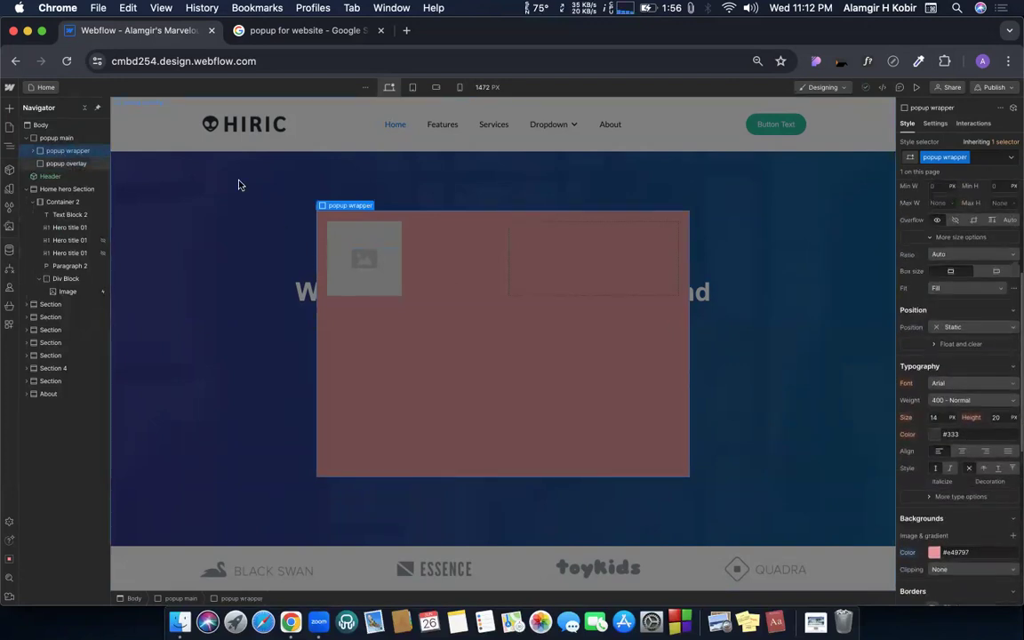
click(65, 165)
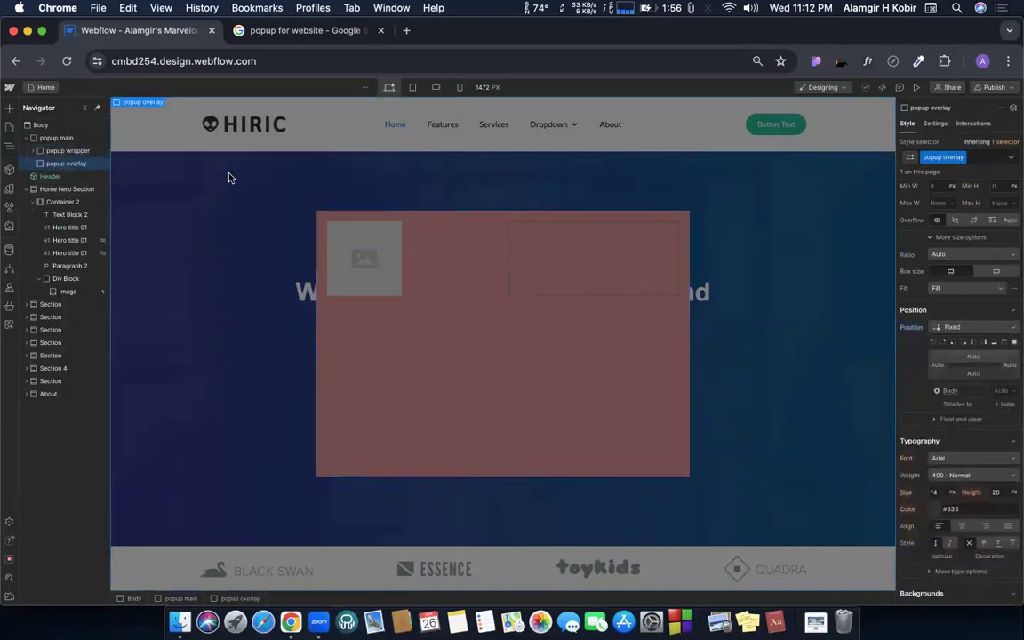
click(56, 152)
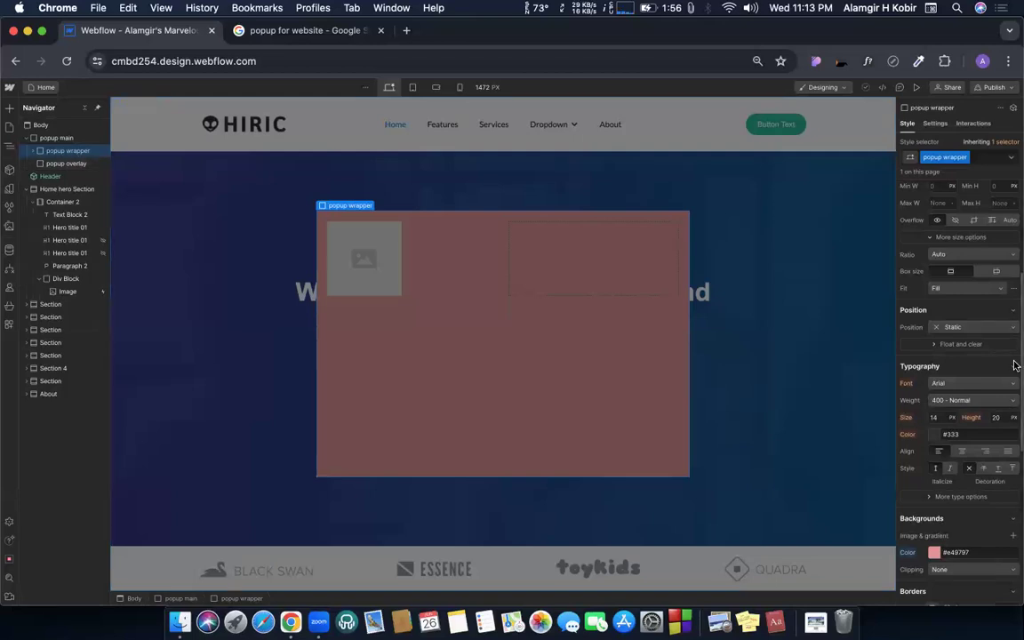
scroll(1015, 361, up, 3)
scroll(966, 322, up, 2)
scroll(965, 329, down, 3)
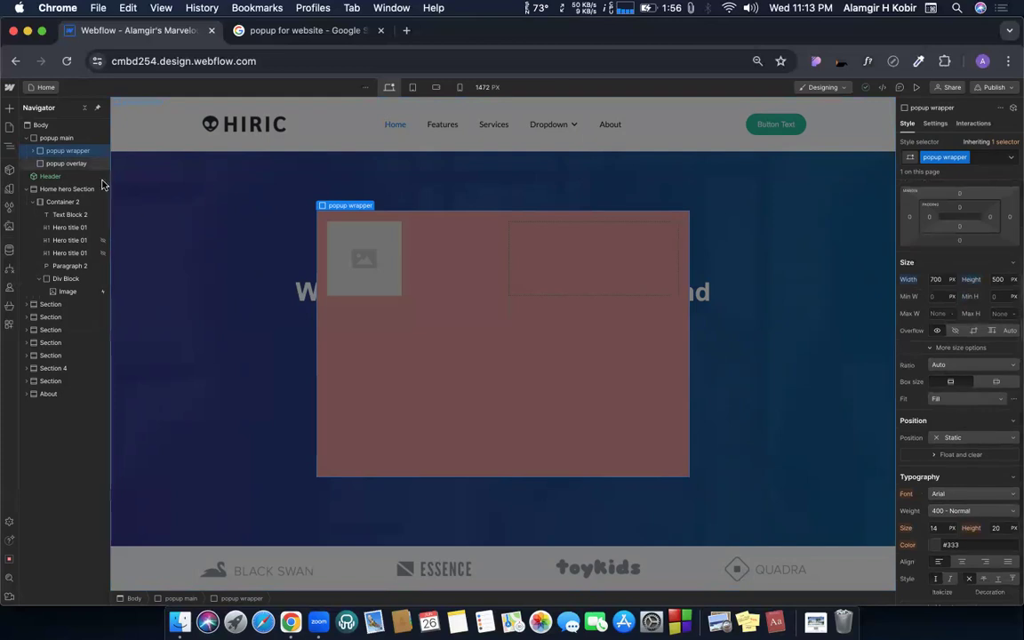
Step: Reset the popup overlay's position to Static and review popup main's flex layout settings
click(65, 164)
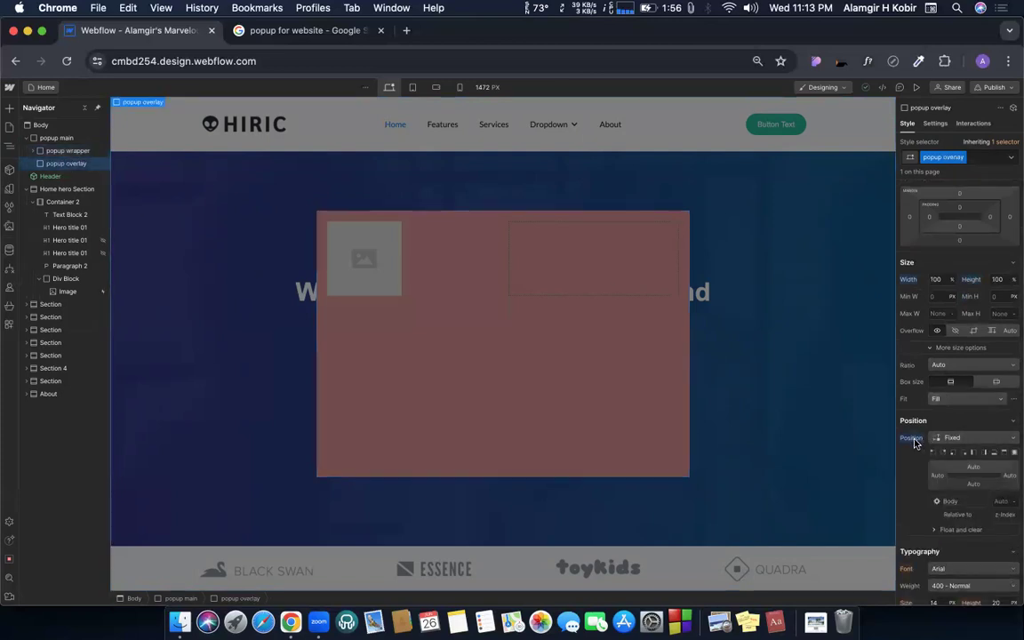
key(super+z)
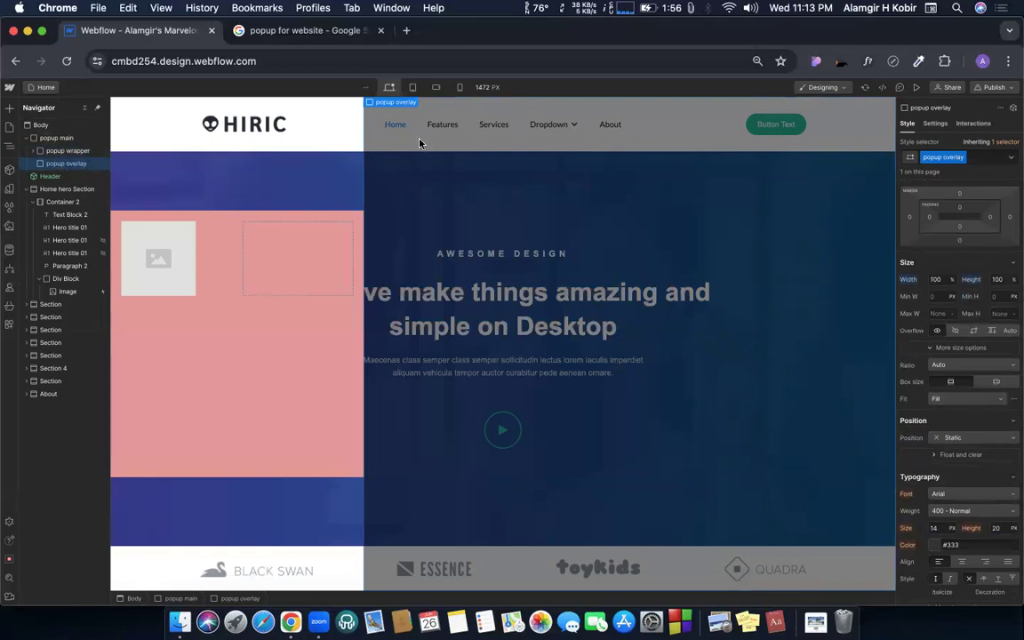
click(52, 139)
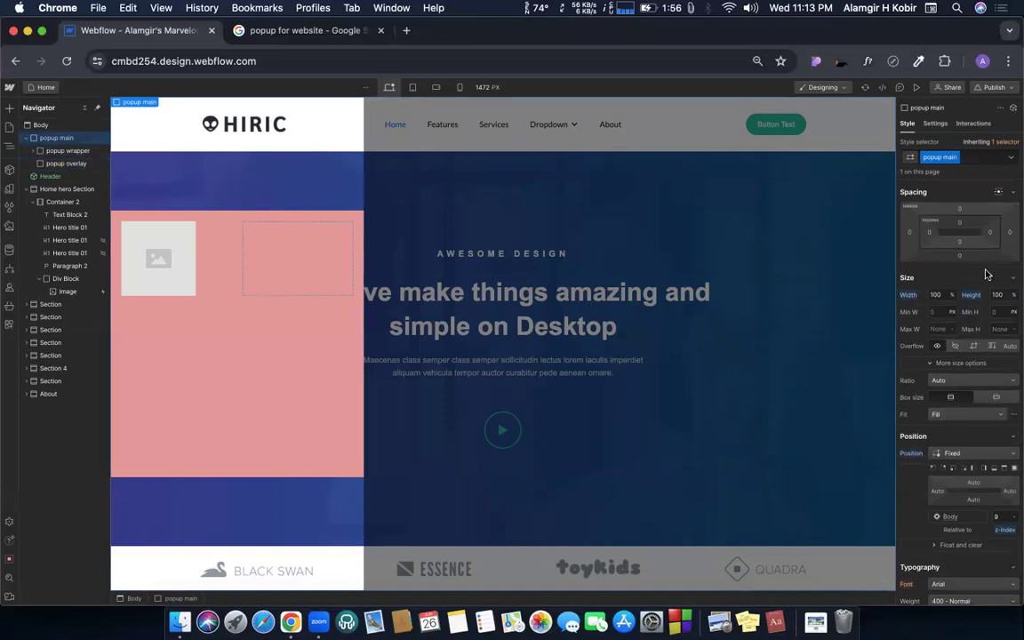
scroll(946, 216, up, 3)
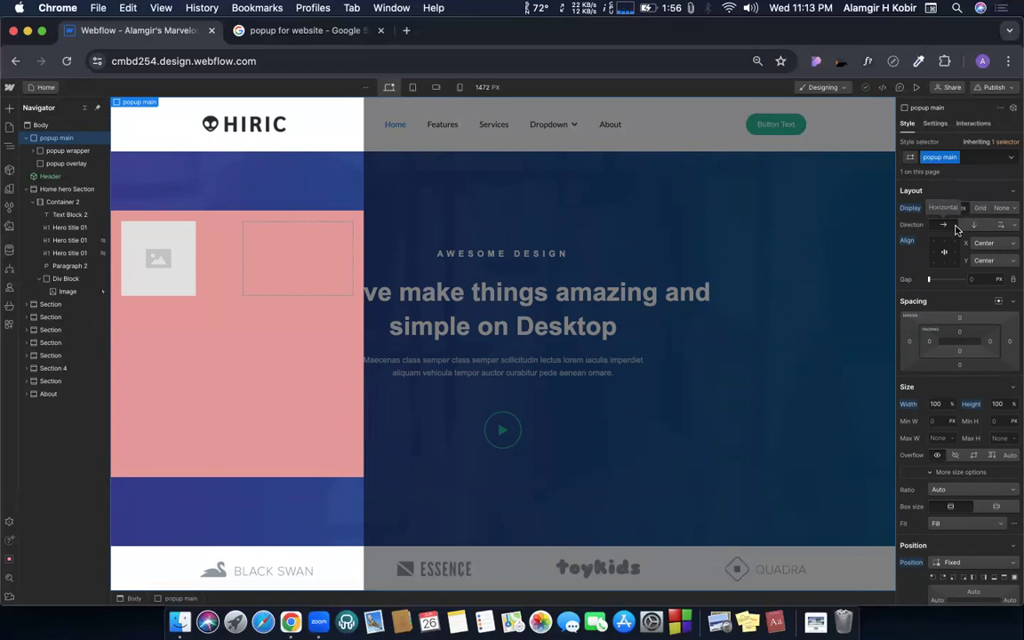
Step: Try a vertical flex direction on popup main
click(976, 228)
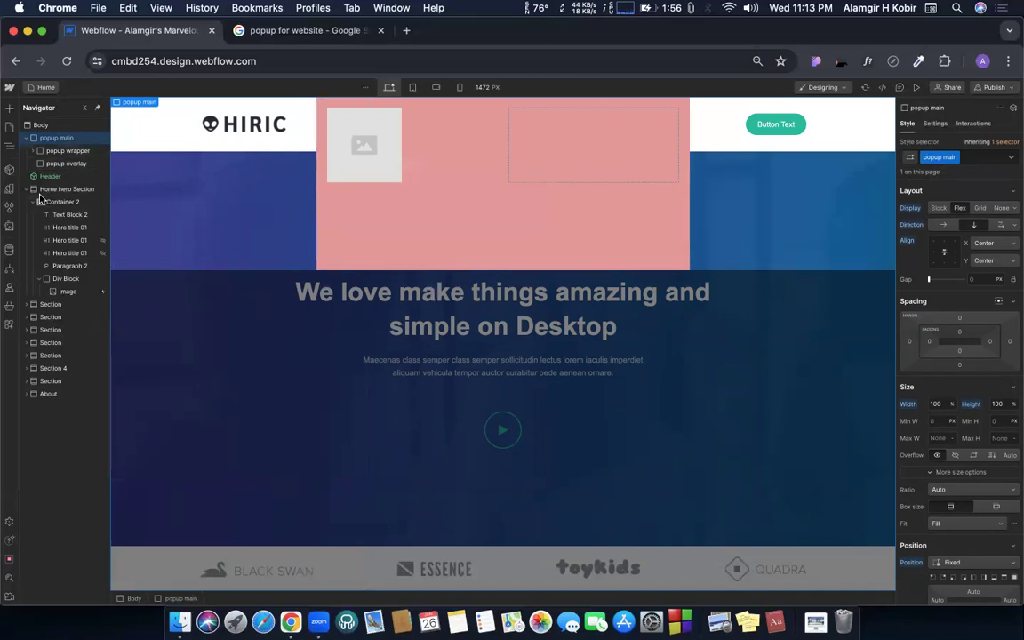
click(52, 164)
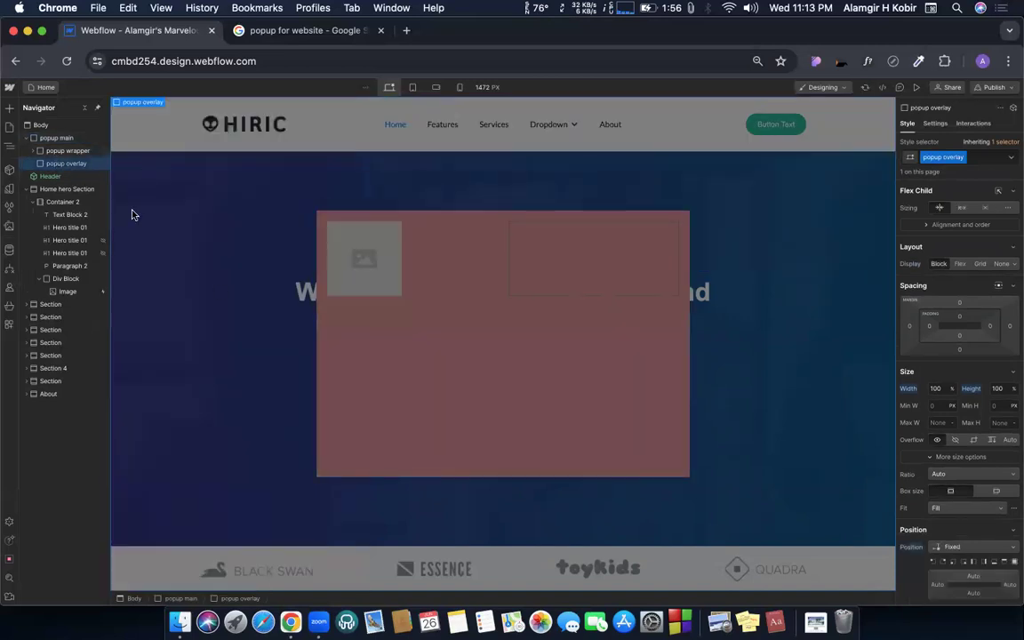
Step: Set the popup wrapper's position to Relative with a z-index of 9
click(58, 151)
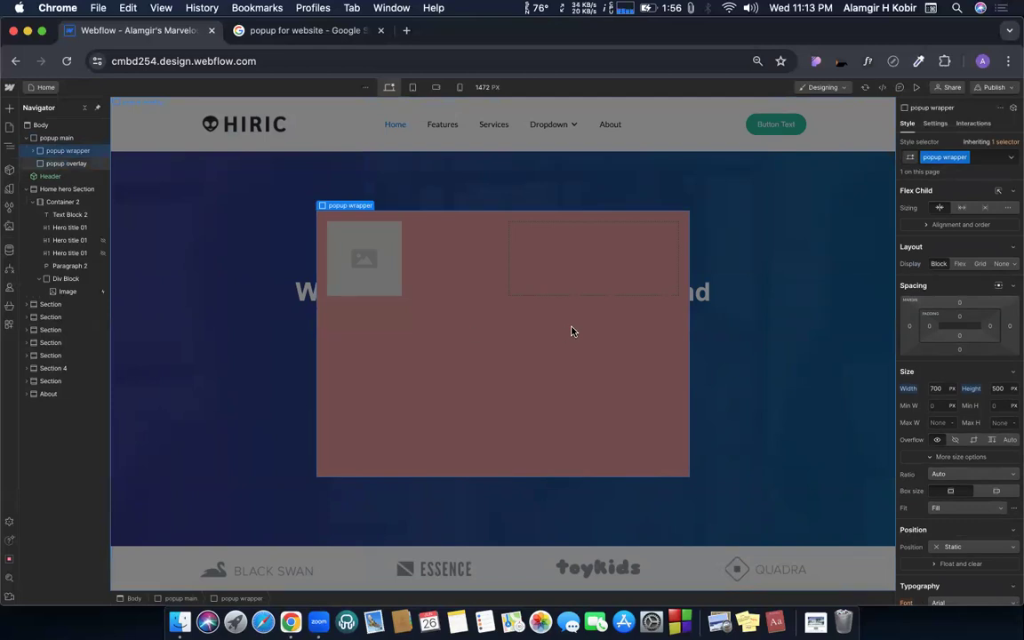
scroll(951, 400, down, 5)
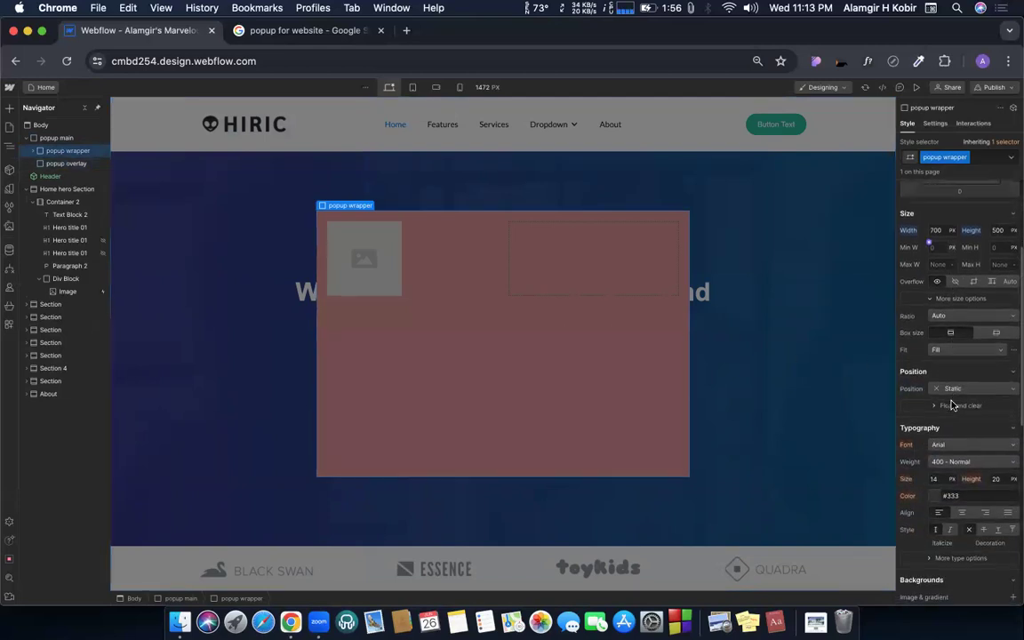
scroll(951, 404, down, 3)
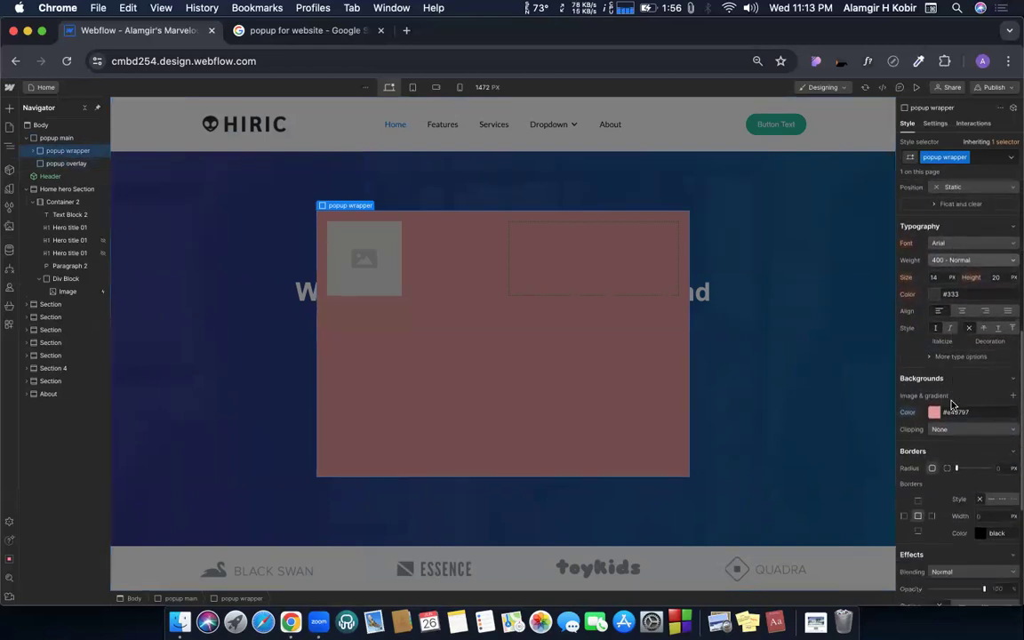
scroll(951, 405, up, 2)
scroll(951, 404, up, 5)
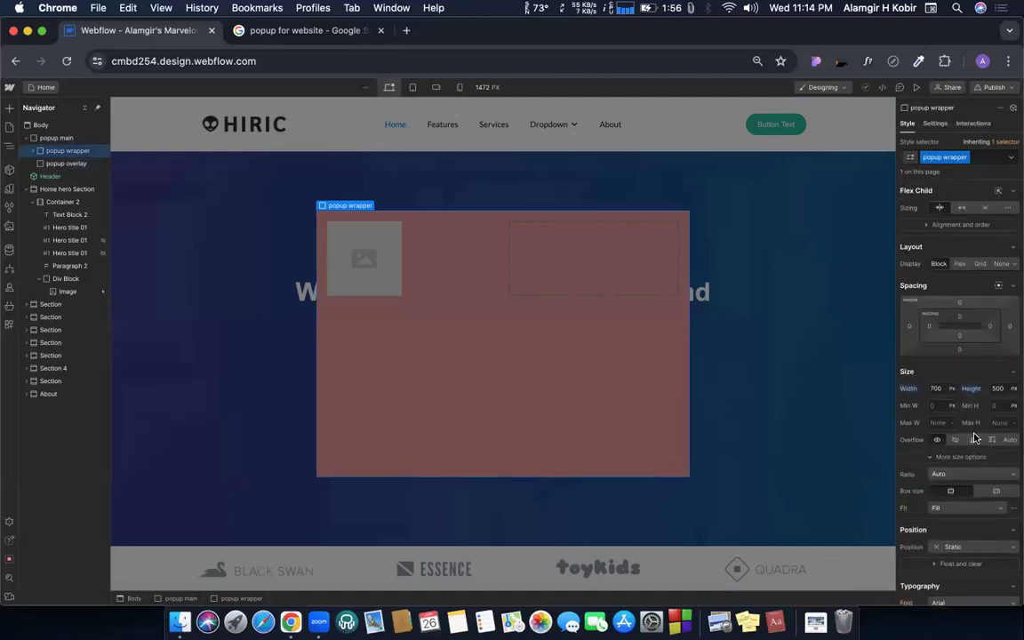
scroll(973, 436, down, 3)
scroll(973, 435, down, 1)
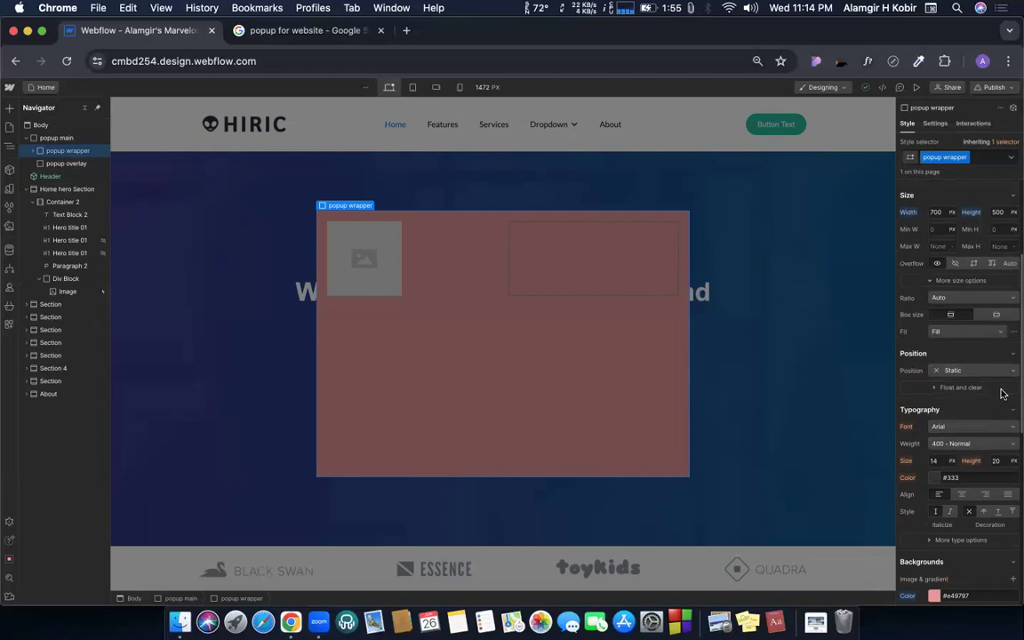
click(975, 373)
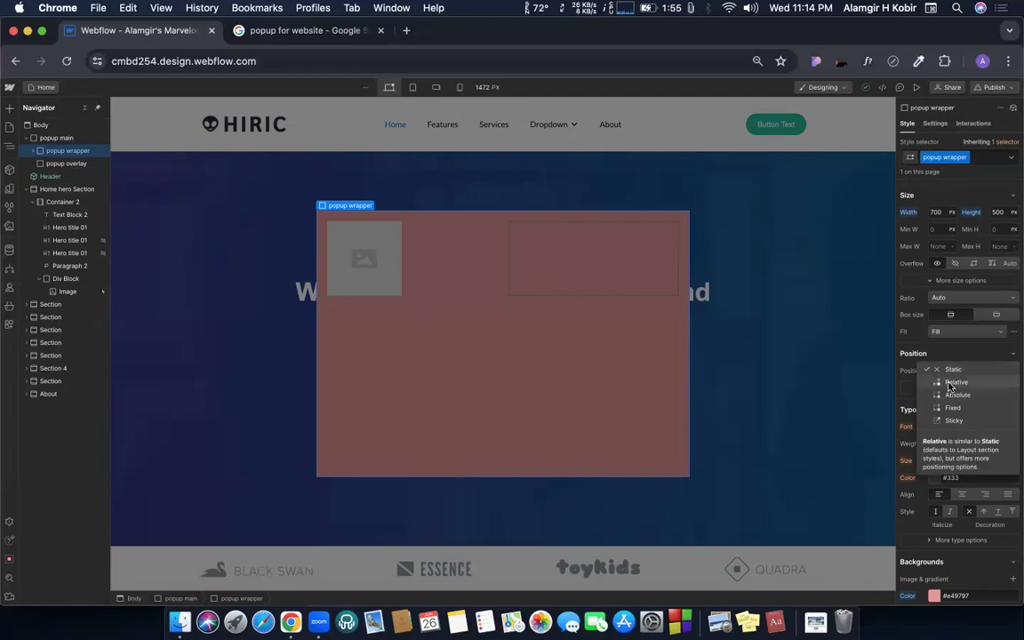
click(951, 382)
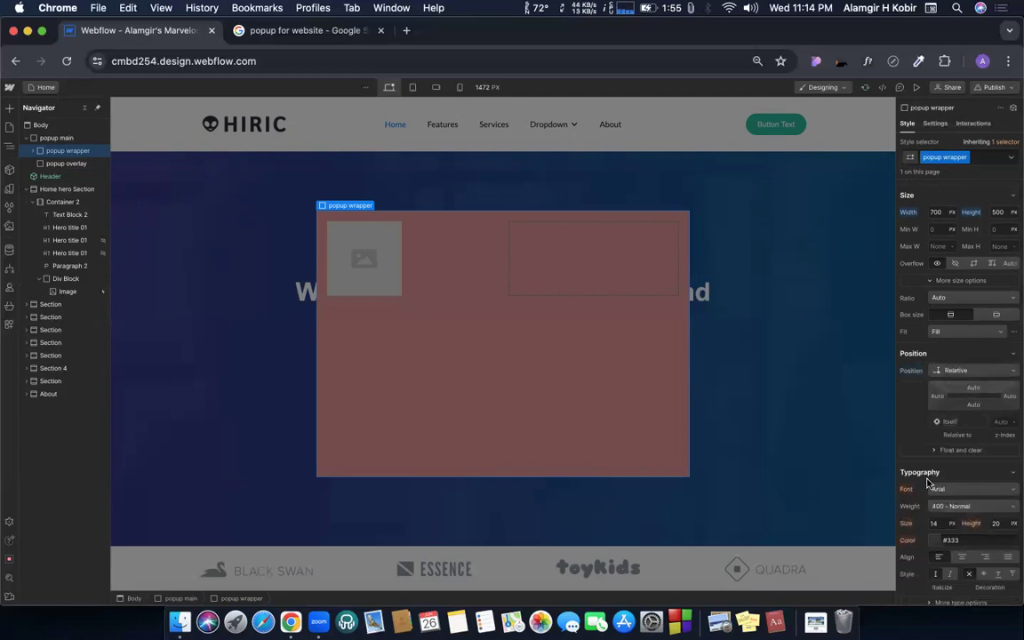
click(1006, 422)
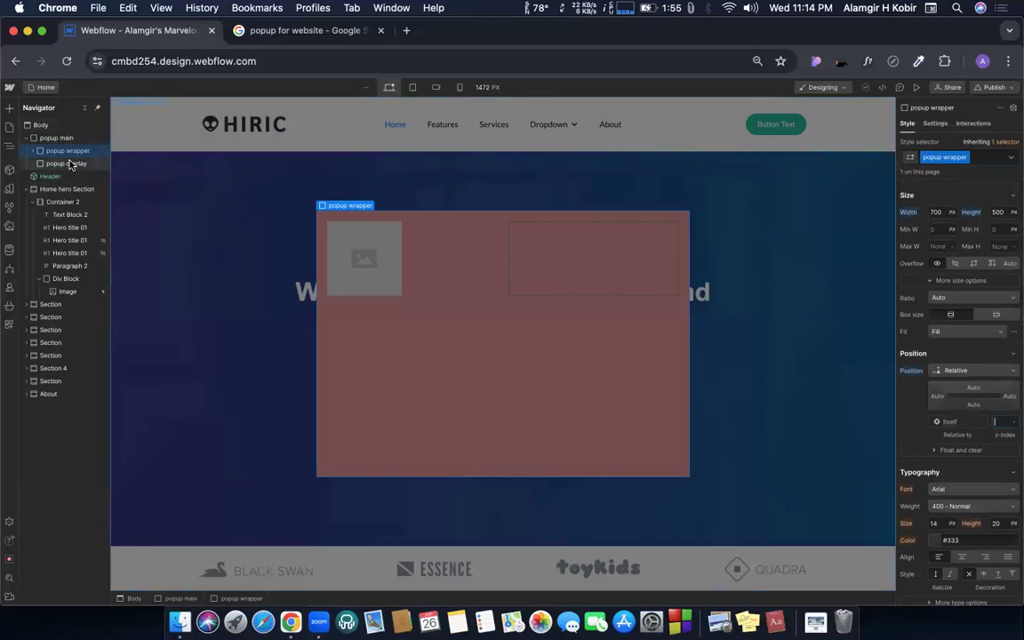
text(8)
key(Return)
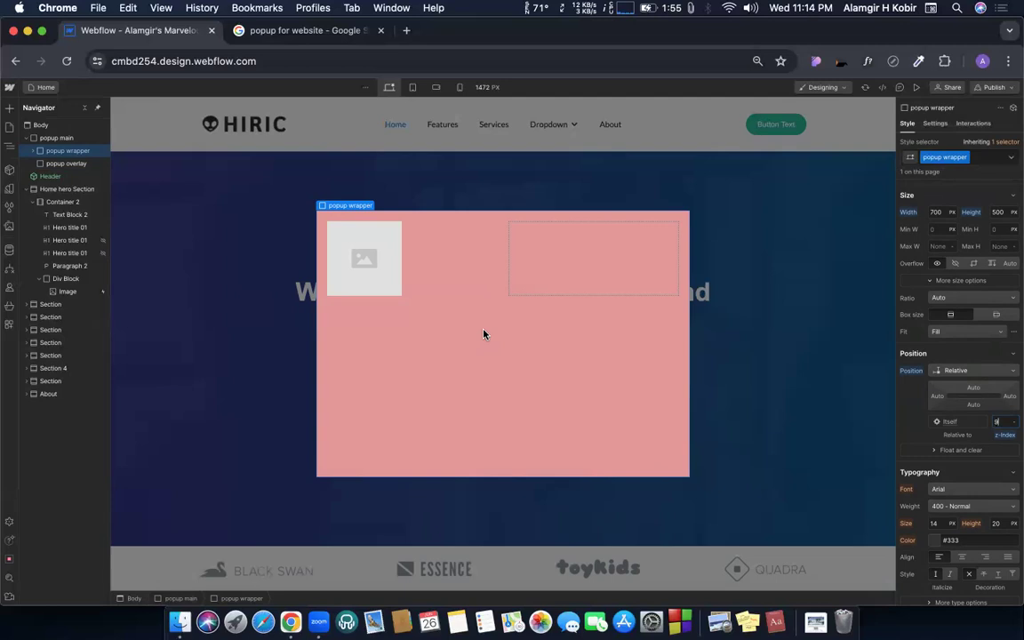
Step: Replace the placeholder image in the popup's first Quick Stack cell with the black car photo from the assets
click(383, 235)
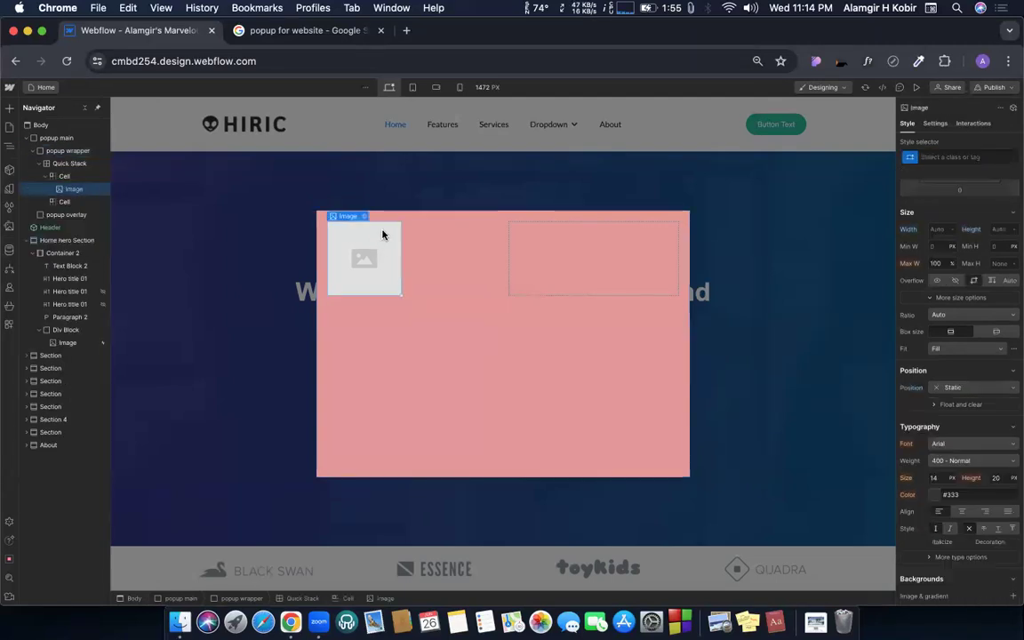
click(363, 216)
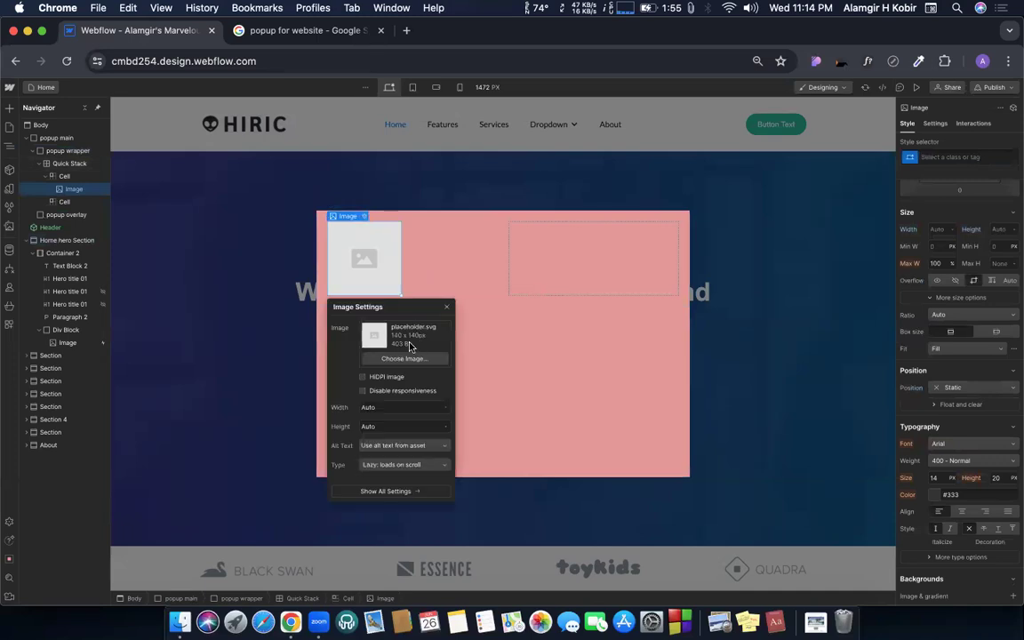
click(394, 361)
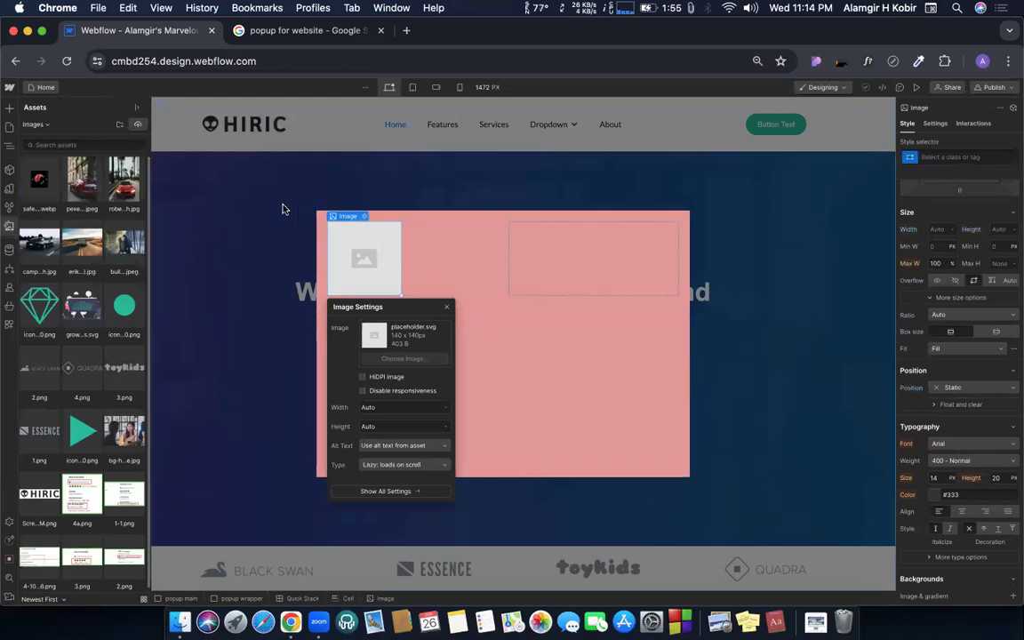
click(33, 260)
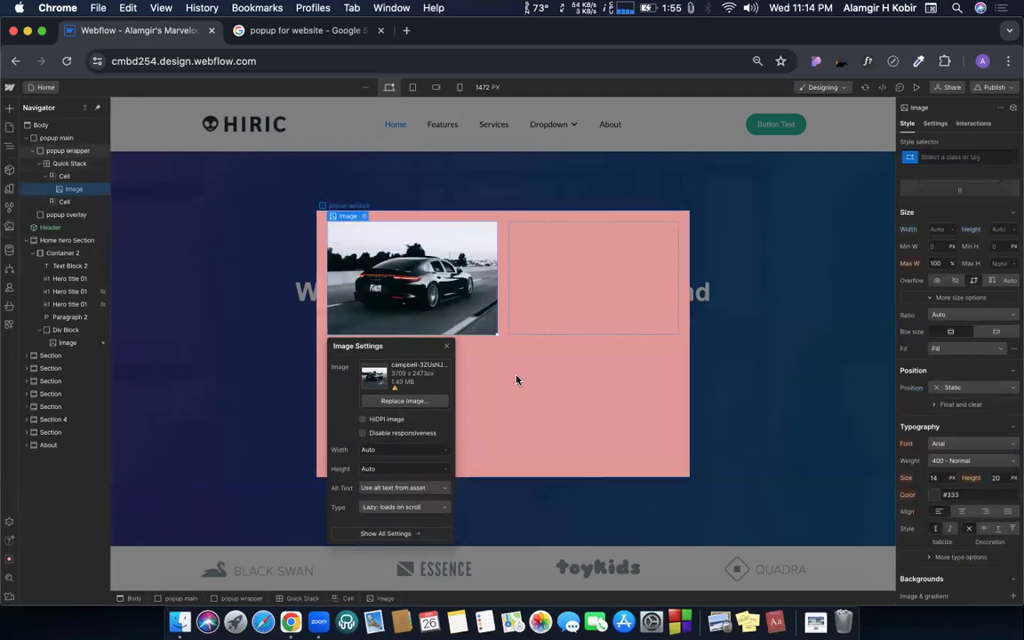
Step: Add a paragraph with a button below it to the empty second Quick Stack cell of the popup
click(556, 282)
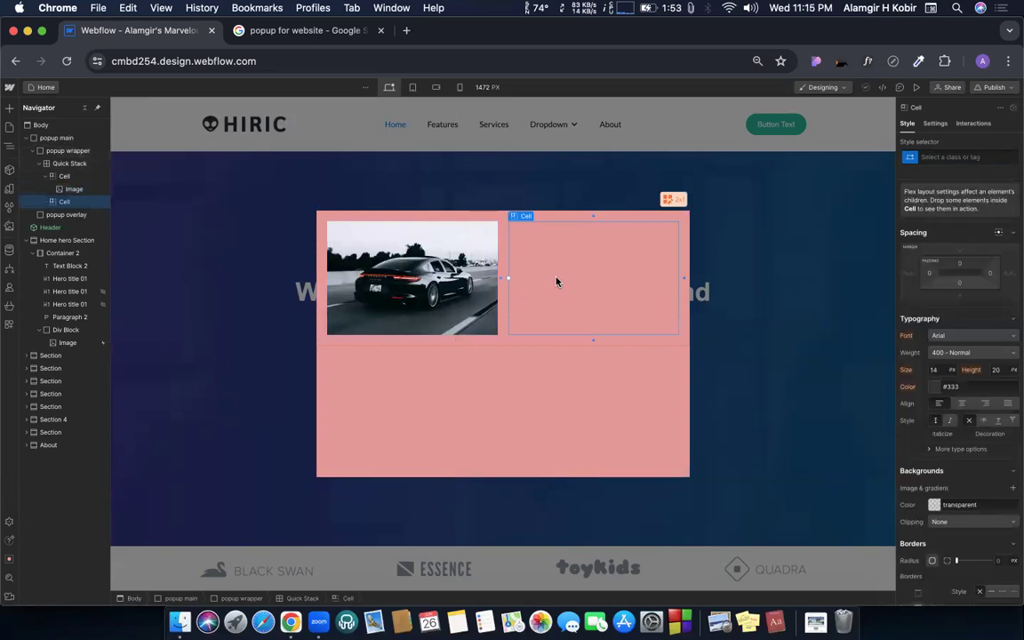
click(8, 107)
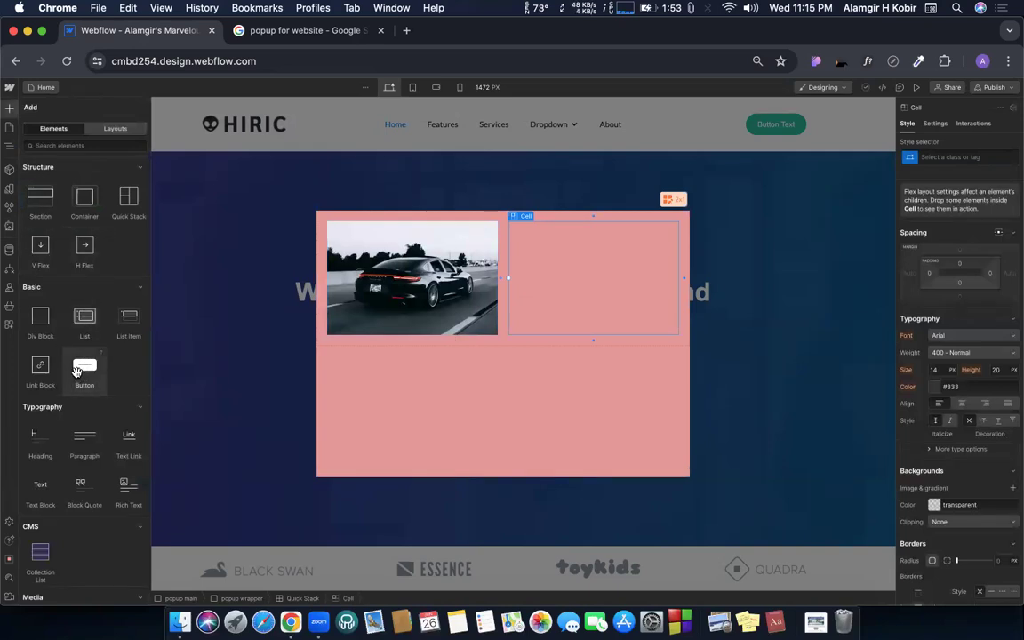
drag(573, 272, 574, 272)
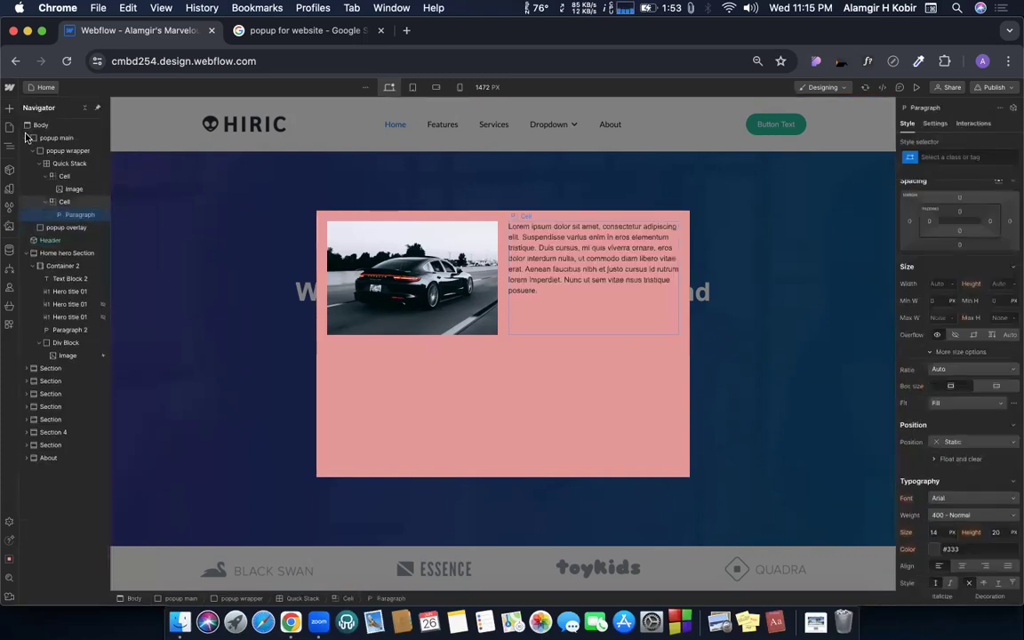
click(9, 107)
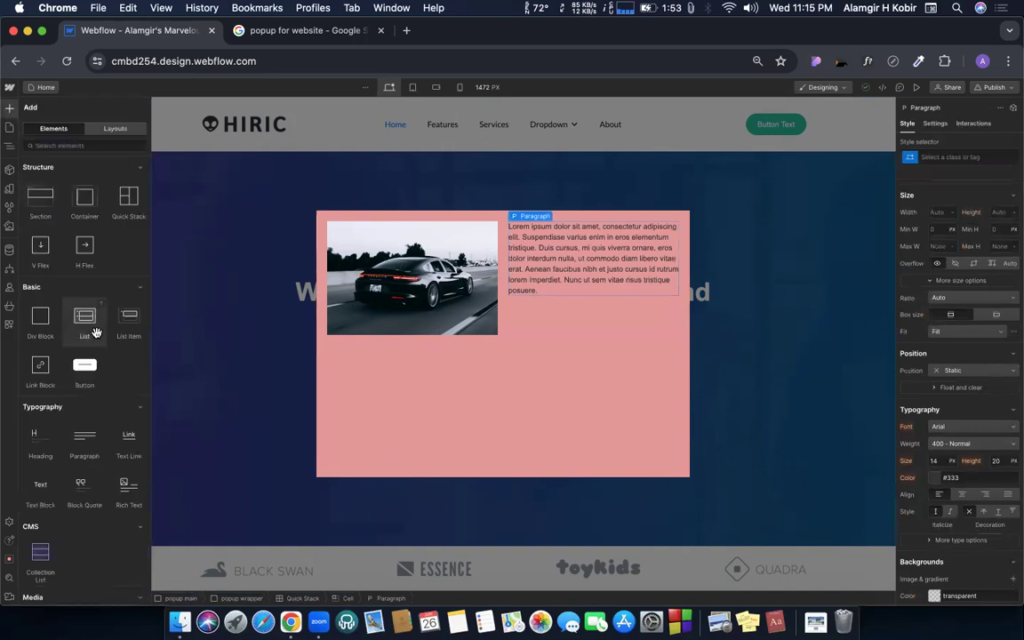
scroll(88, 320, down, 3)
drag(92, 293, 541, 294)
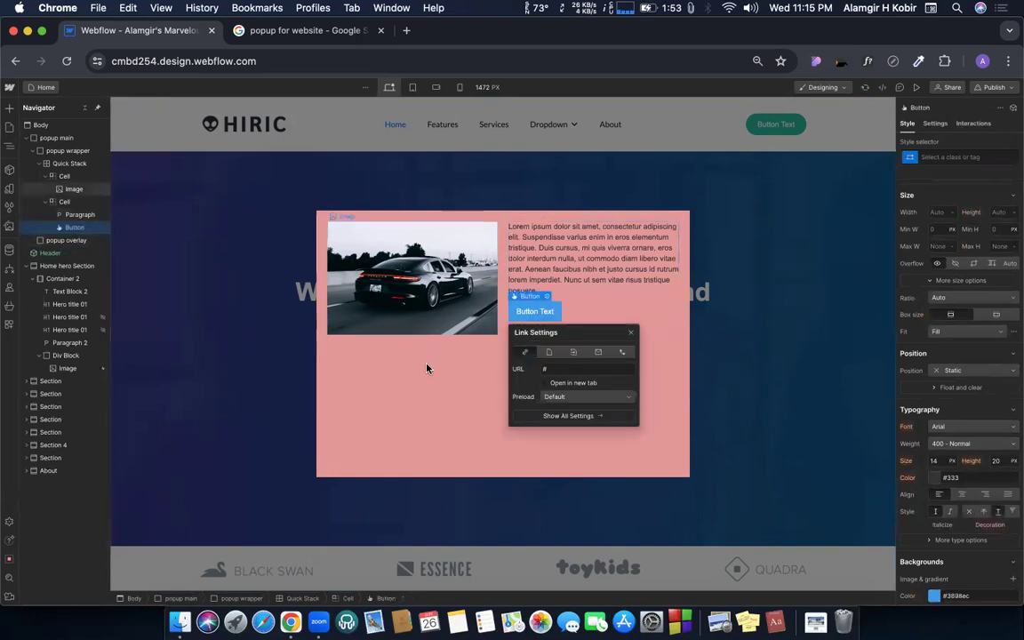
Step: Reset the popup wrapper's height to its initial value
click(473, 338)
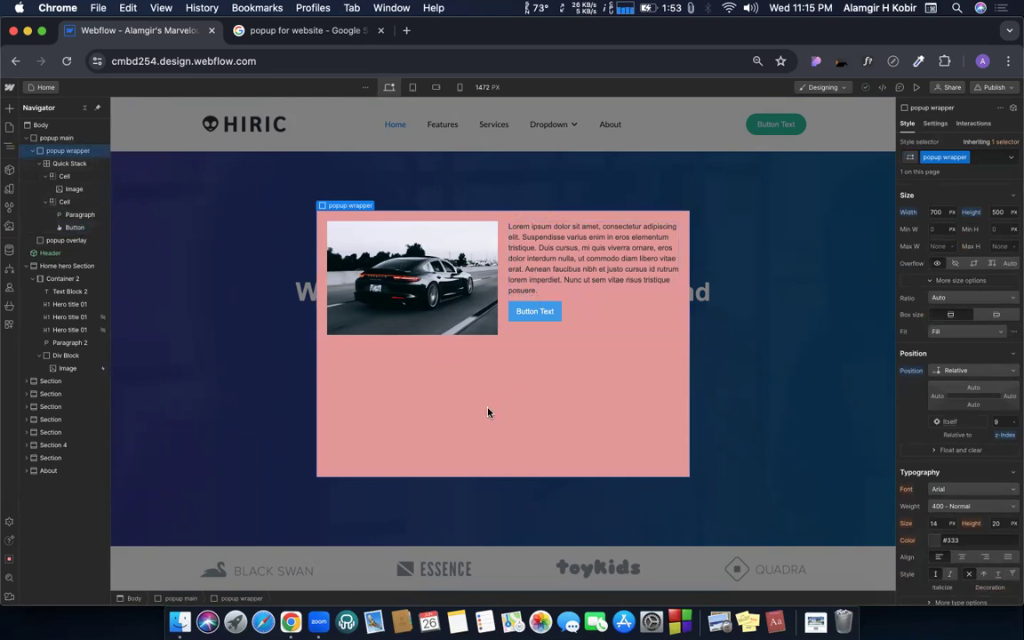
scroll(973, 283, up, 2)
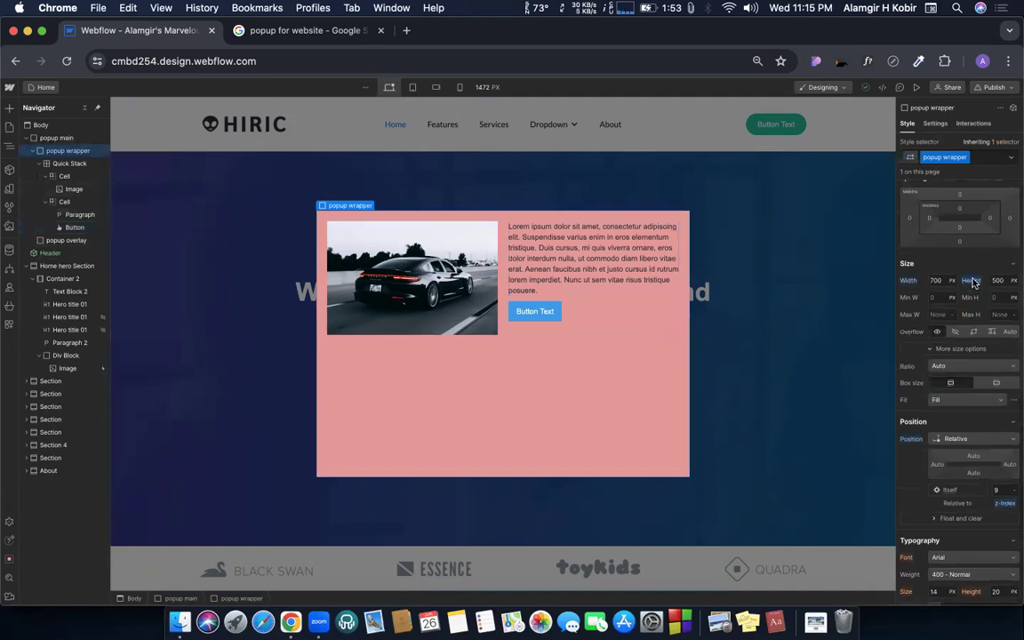
click(973, 283)
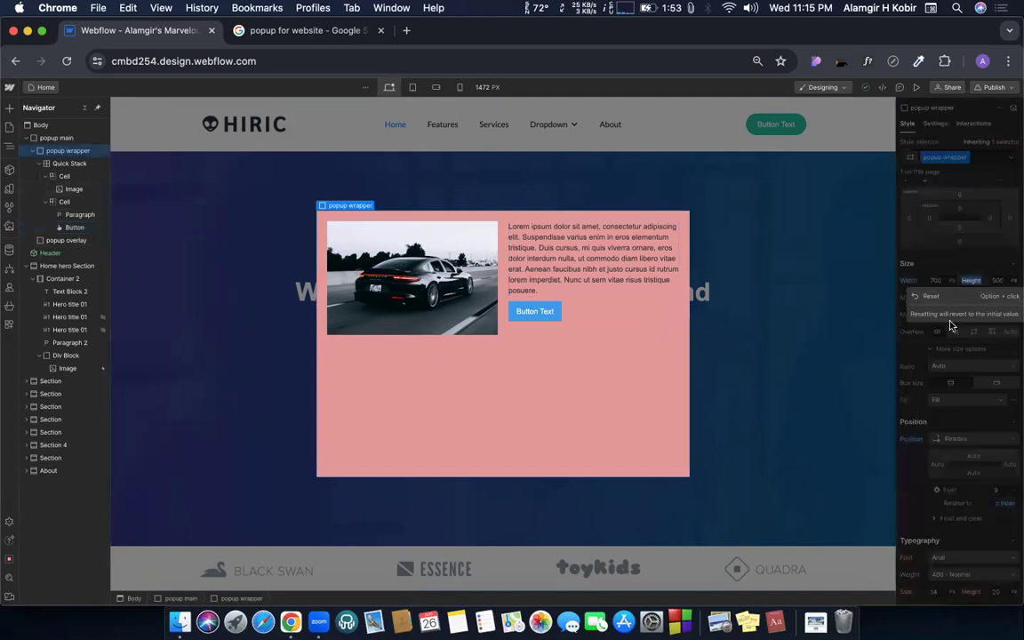
click(921, 303)
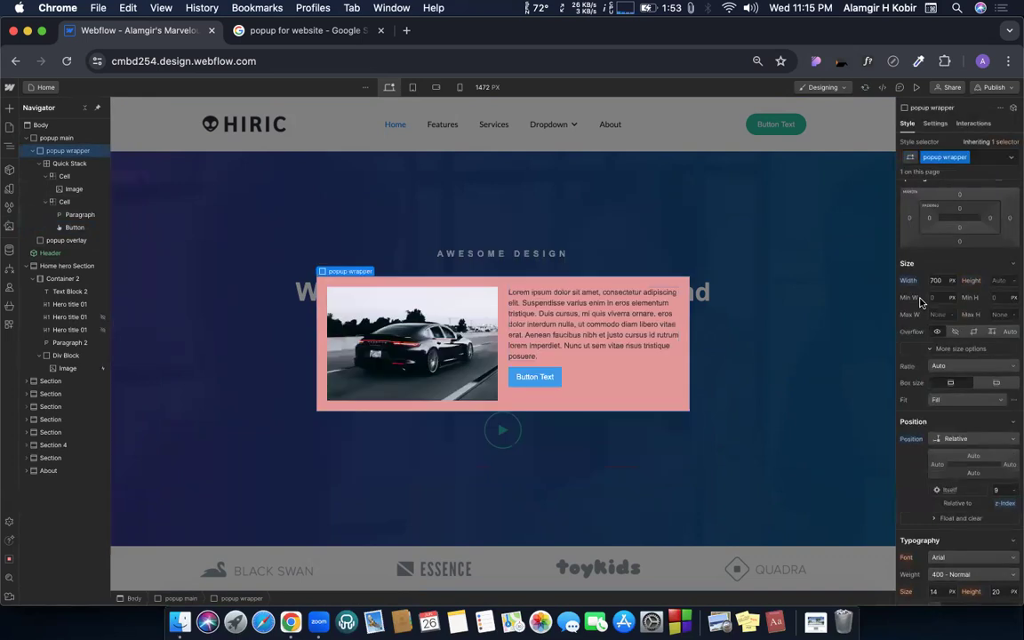
Step: Set the popup wrapper's top and bottom padding to 50 px and check the popup in page preview
click(961, 210)
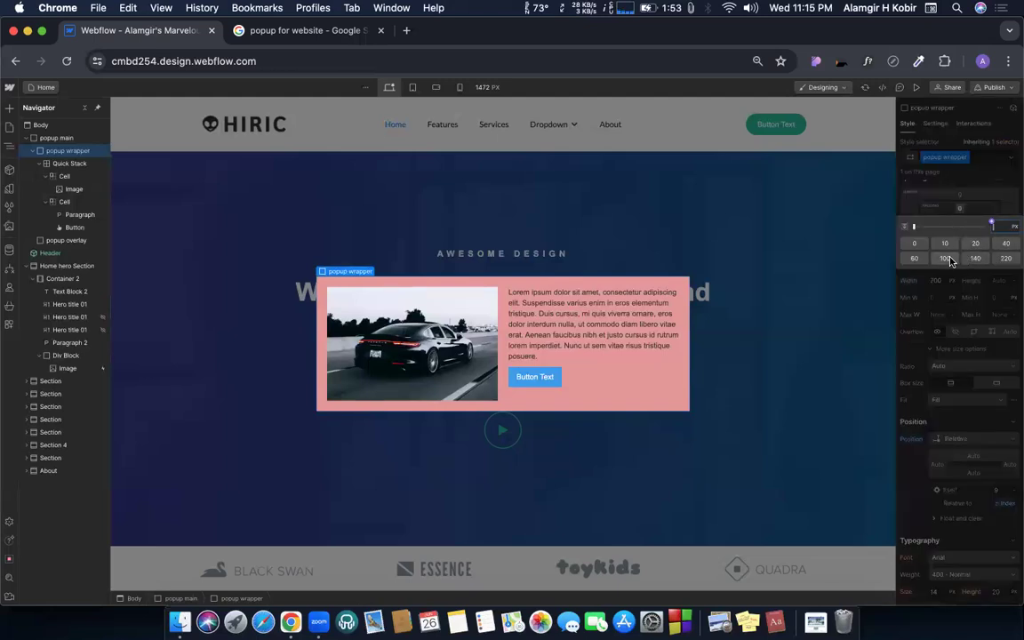
click(949, 259)
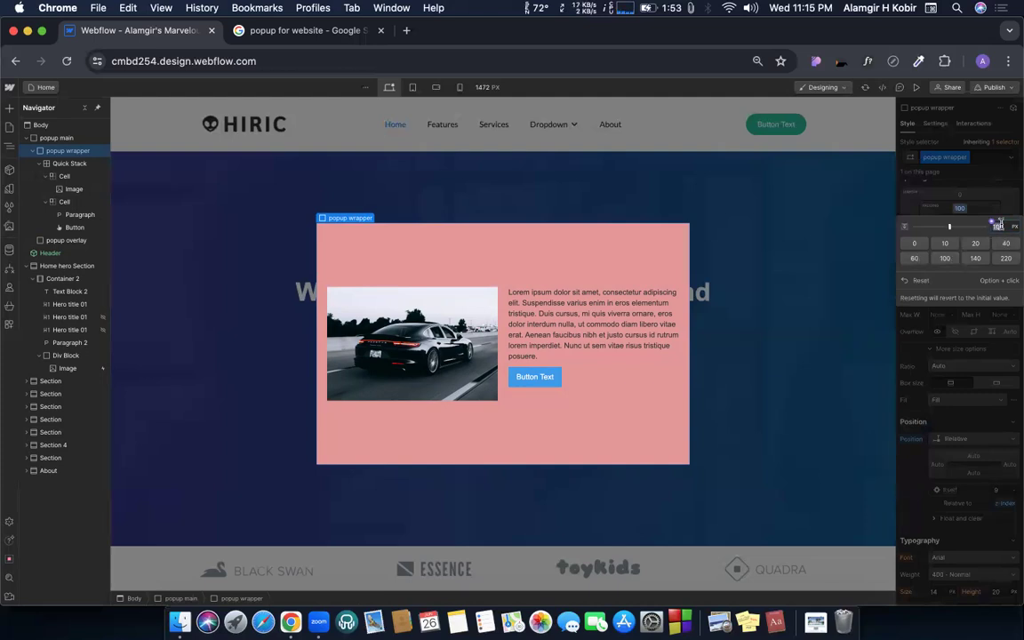
text(50)
key(Return)
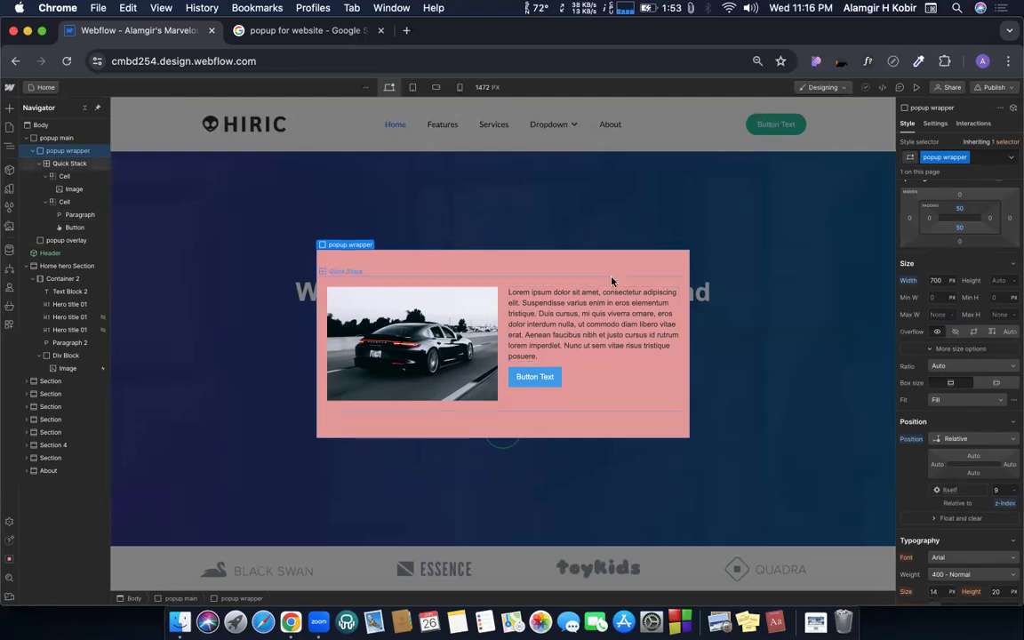
click(917, 89)
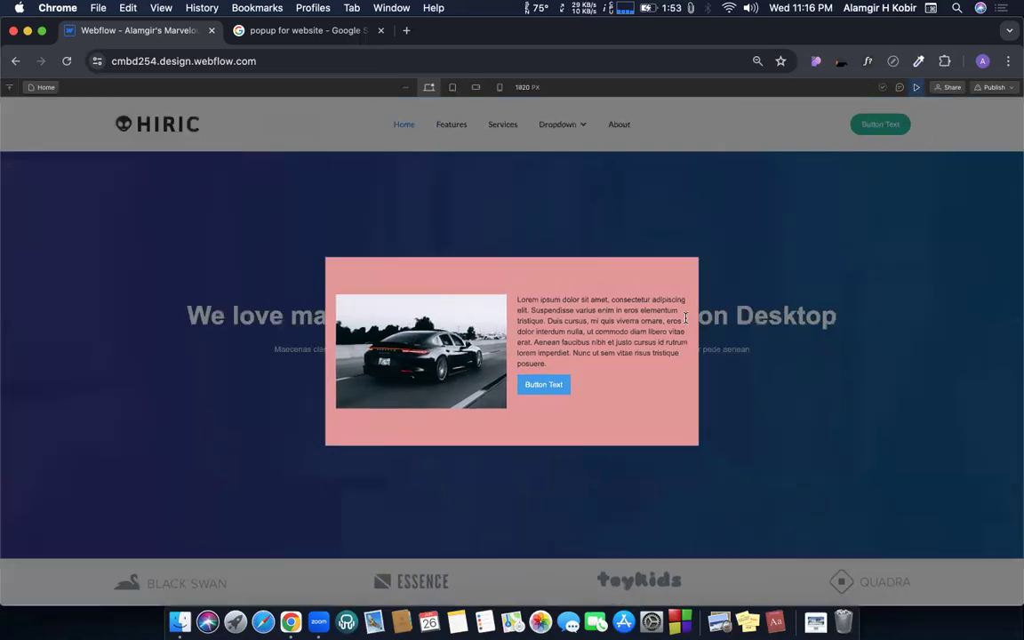
click(917, 88)
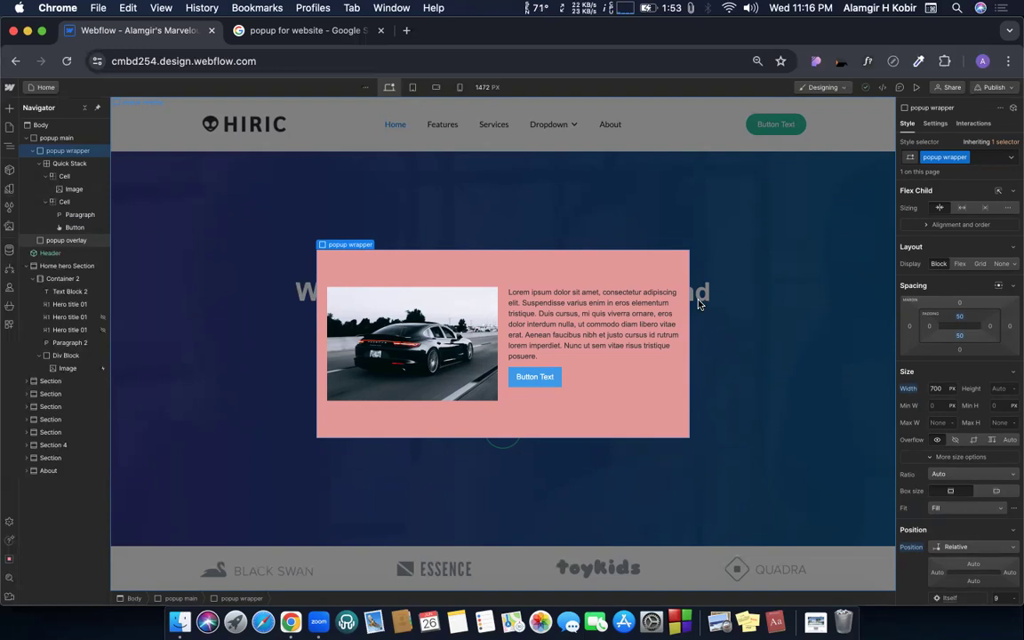
Step: Hide popup main by setting its display to None
click(47, 139)
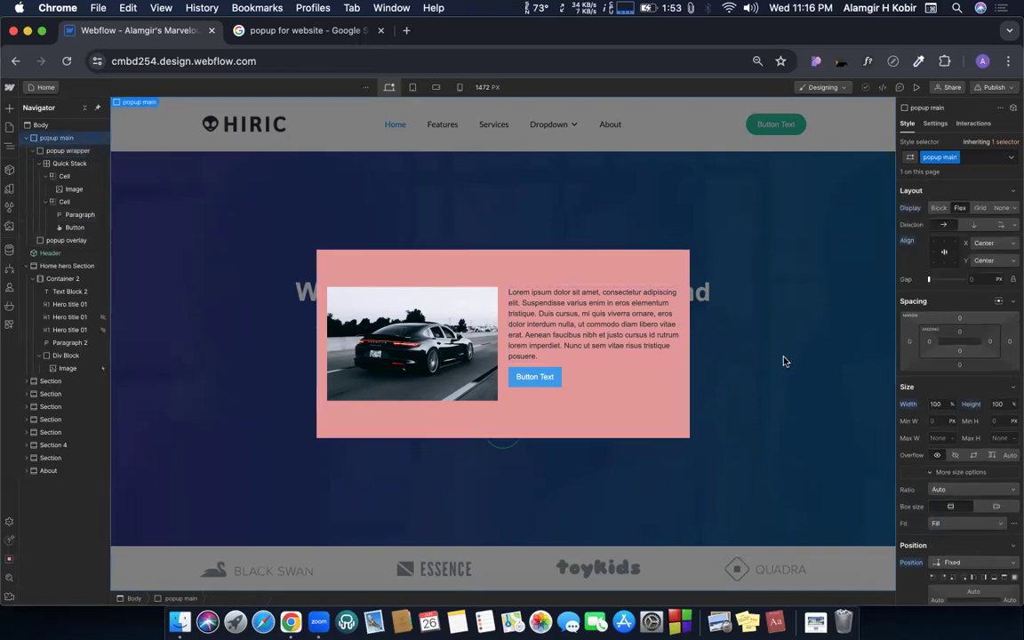
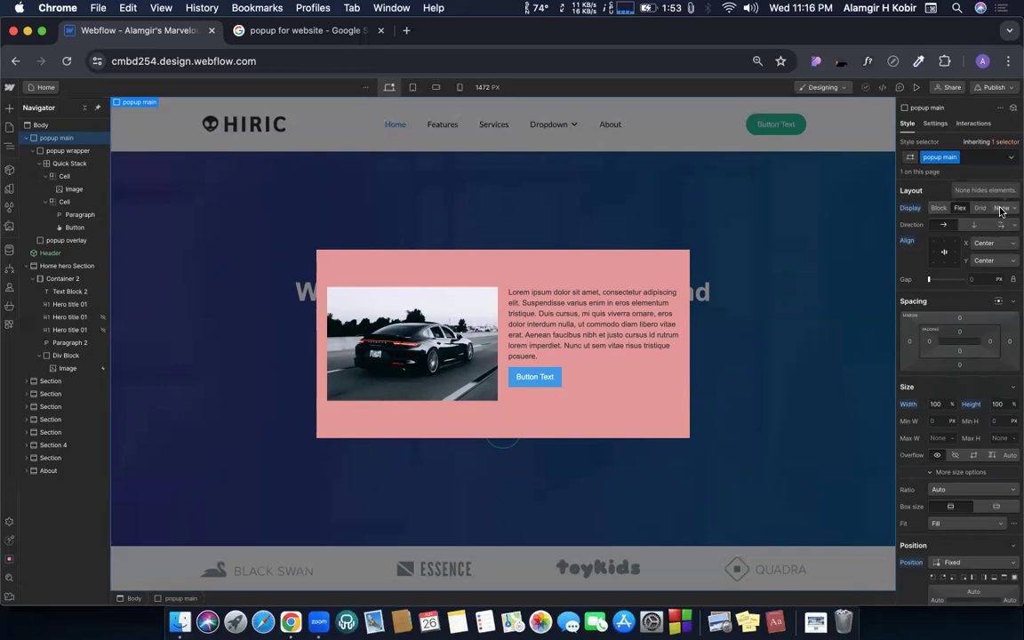
click(1001, 210)
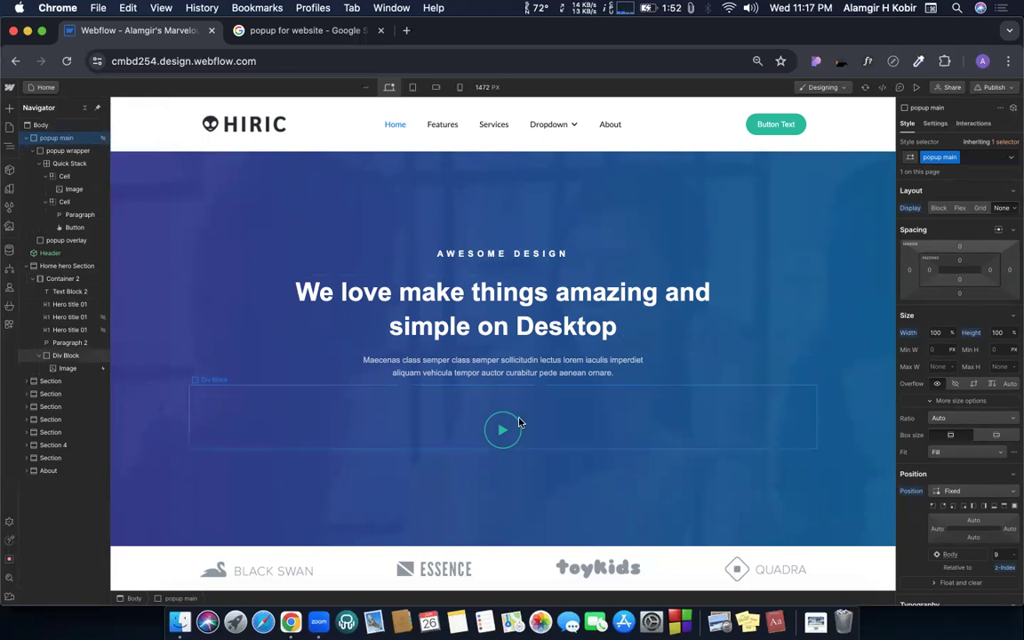
double_click(757, 131)
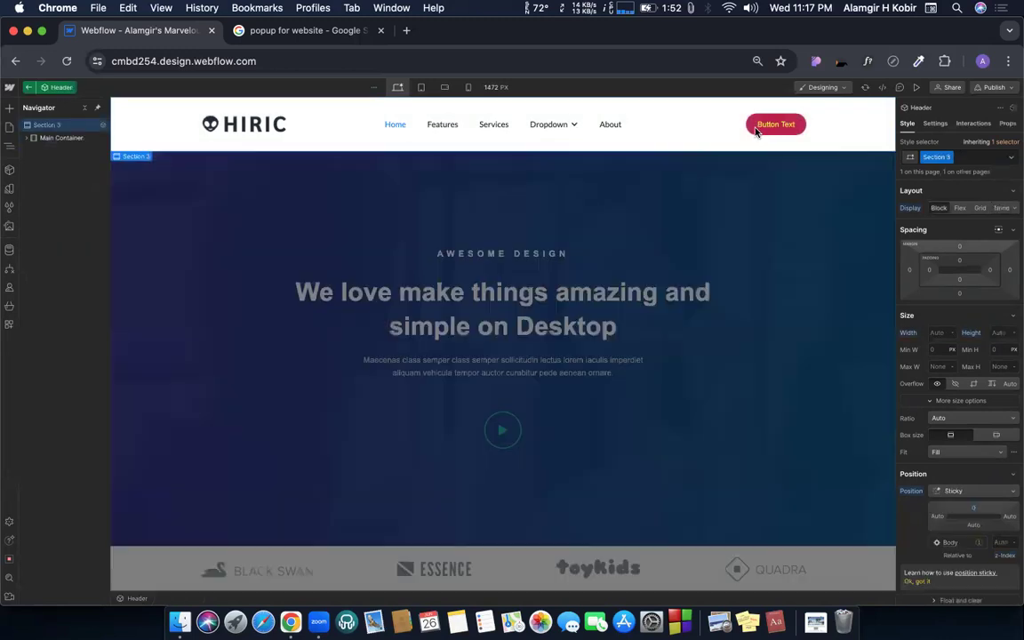
click(748, 128)
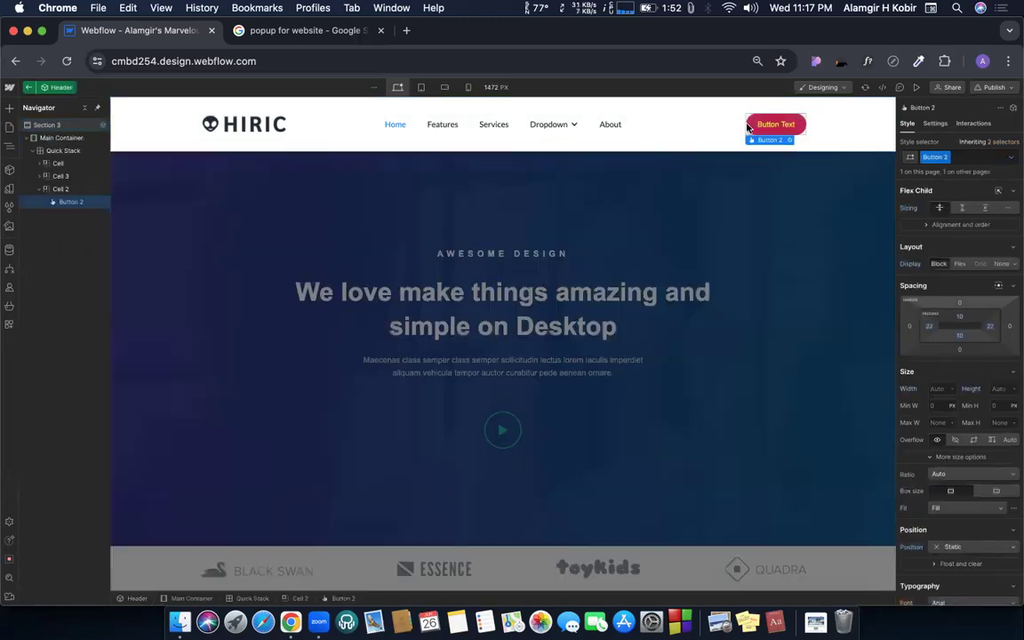
double_click(514, 443)
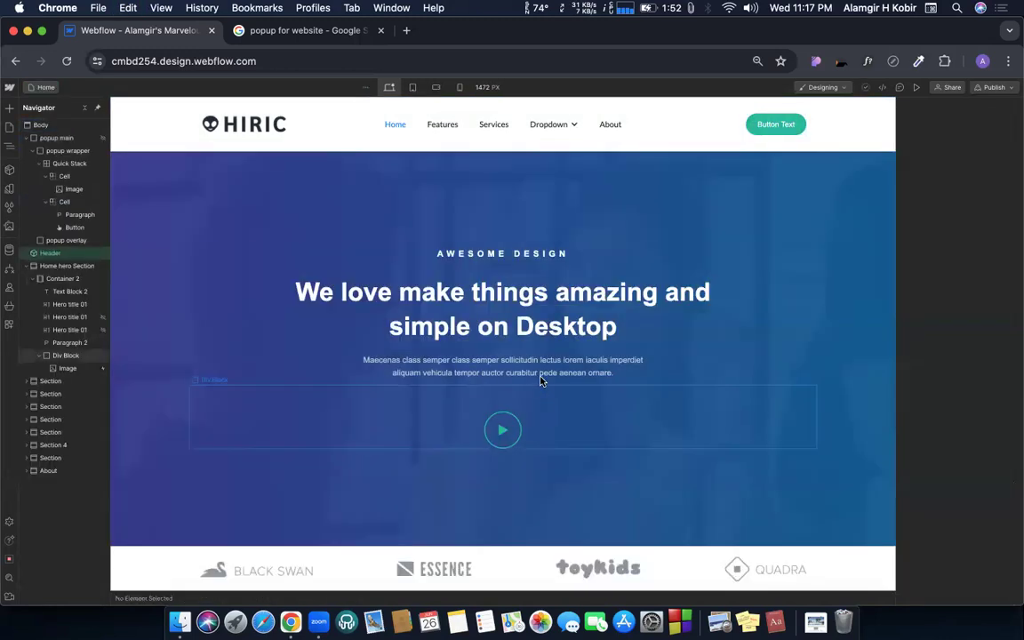
Step: Paste the copied button below the hero paragraph and move it into the div block beside the play image
click(540, 380)
key(super+v)
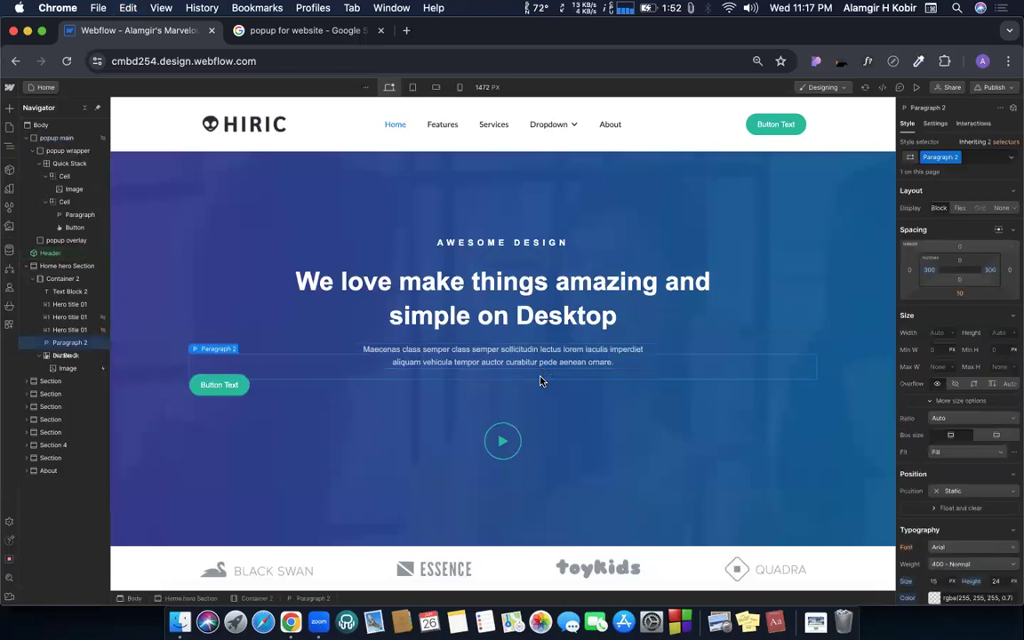
click(242, 384)
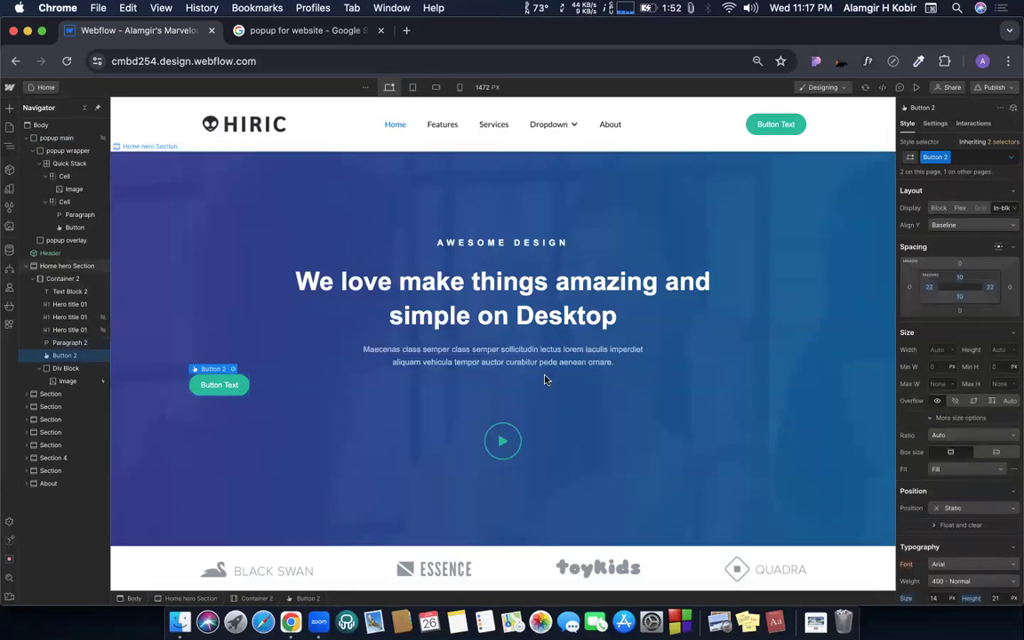
drag(237, 386, 505, 433)
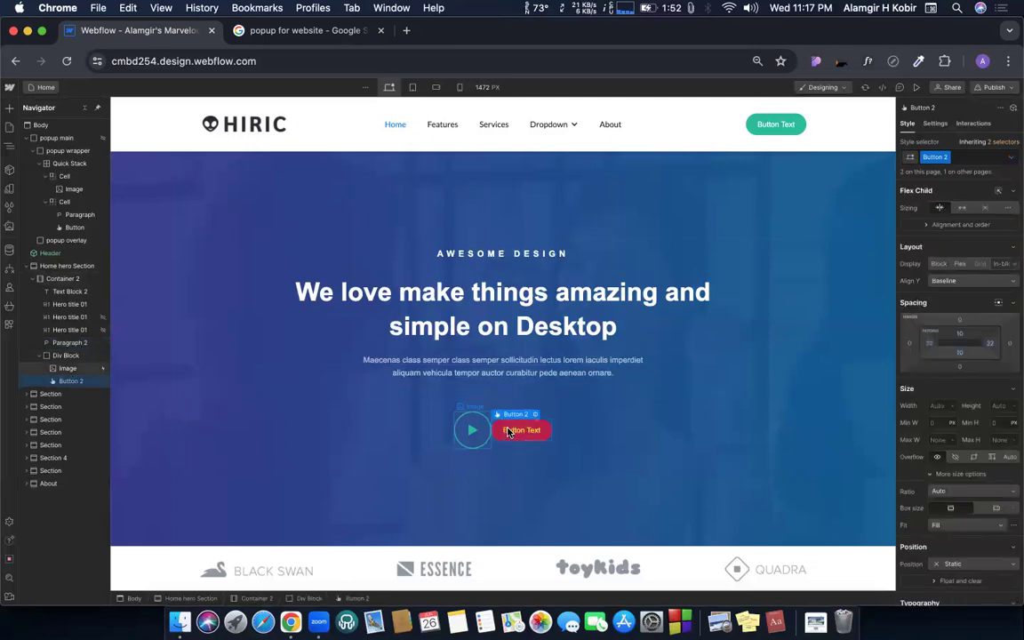
Step: Delete the play image from the hero's div block
click(481, 433)
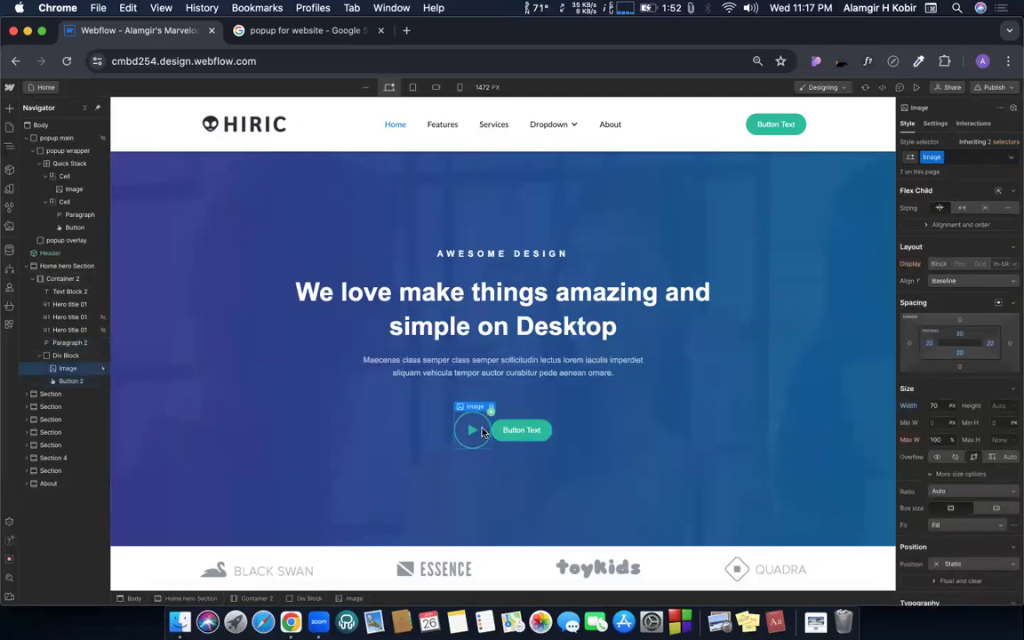
right_click(481, 432)
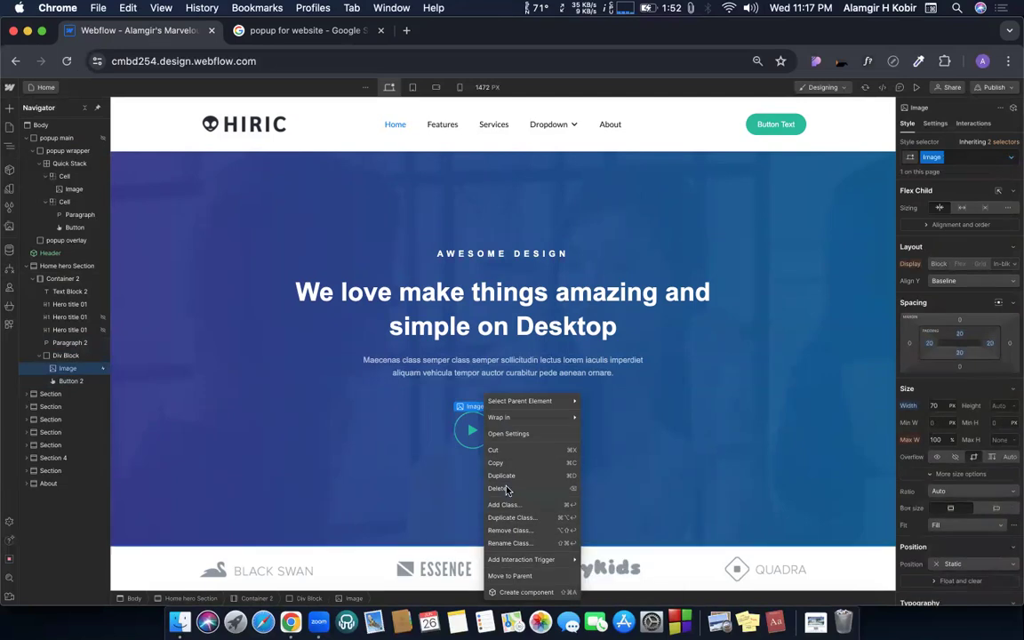
click(471, 431)
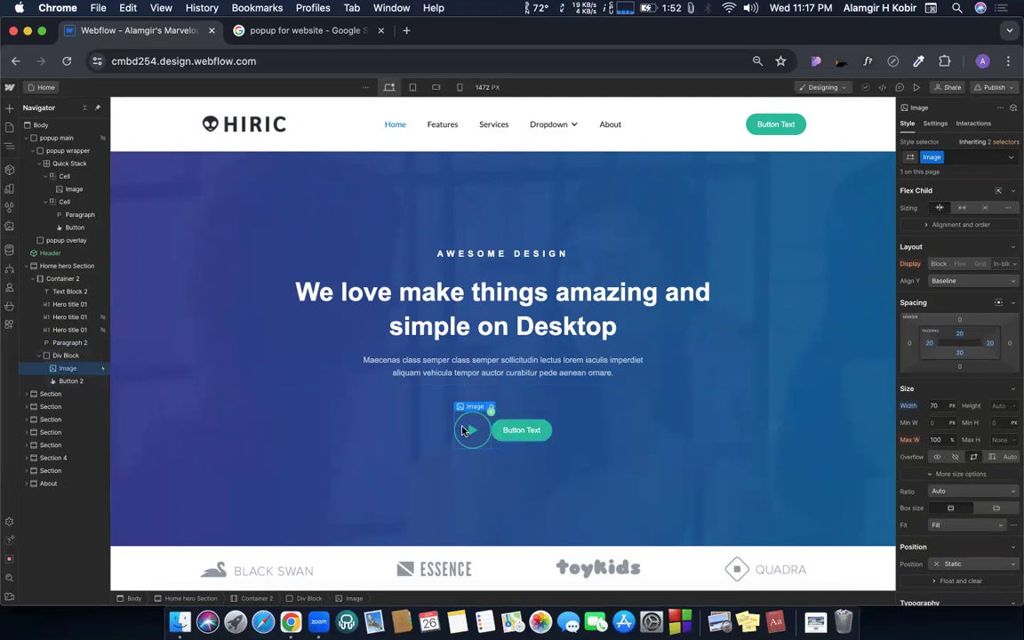
key(Delete)
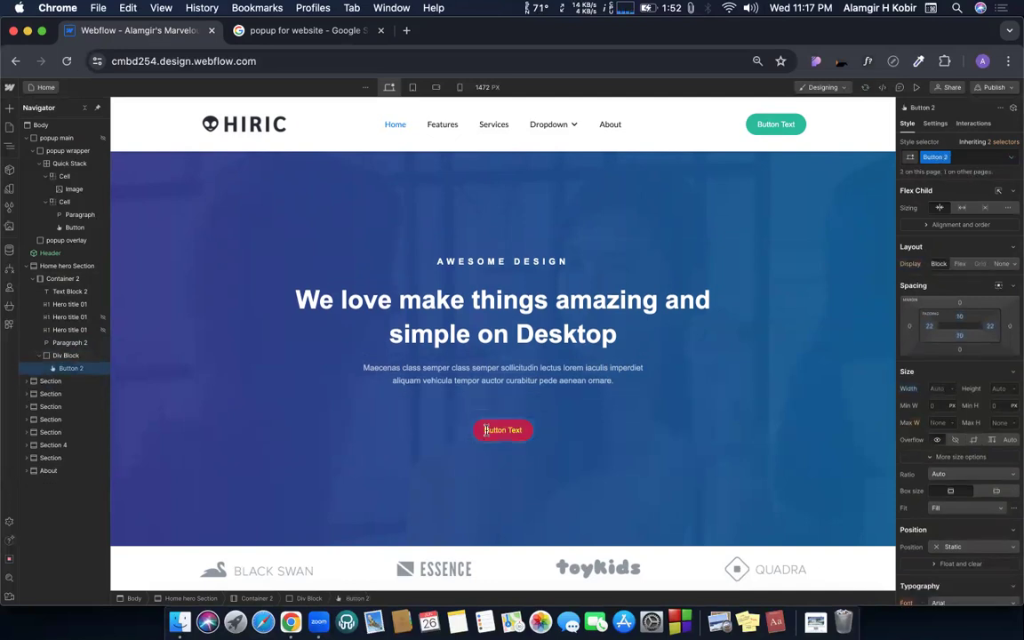
Step: Change the hero button's text to "Show Popup"
double_click(487, 430)
text(Sh)
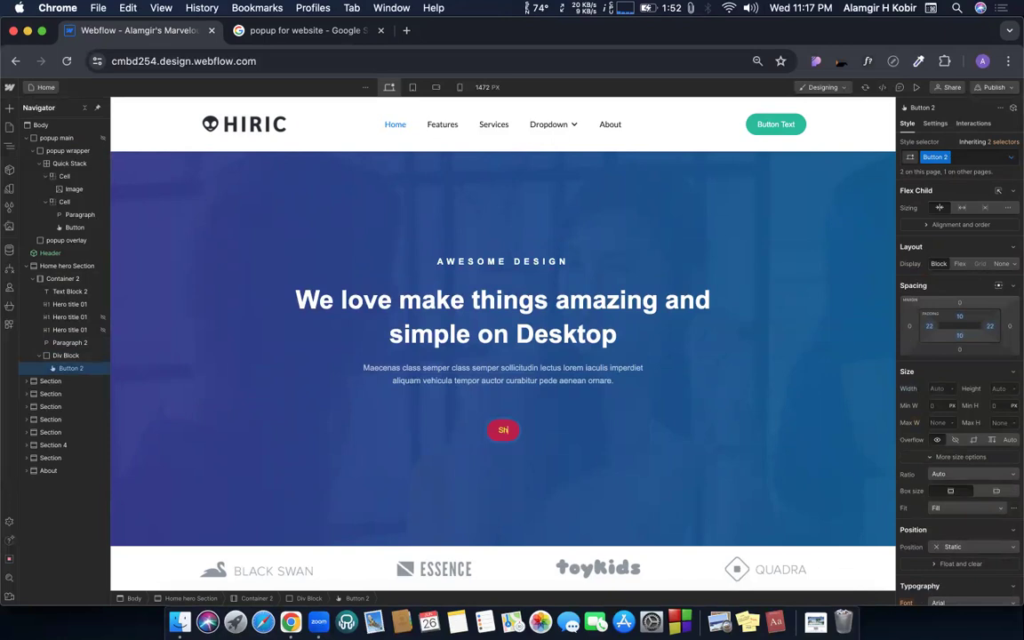
text(ow Popup)
key(Escape)
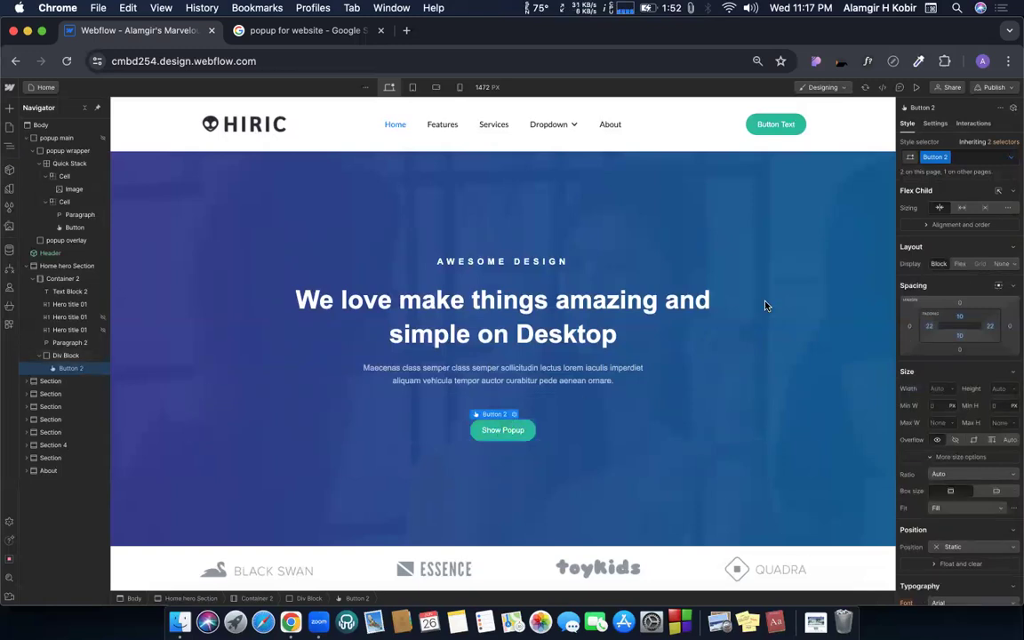
Step: Give the Show Popup button a Mouse click (tap) trigger that starts a new timed animation on the first click
click(974, 123)
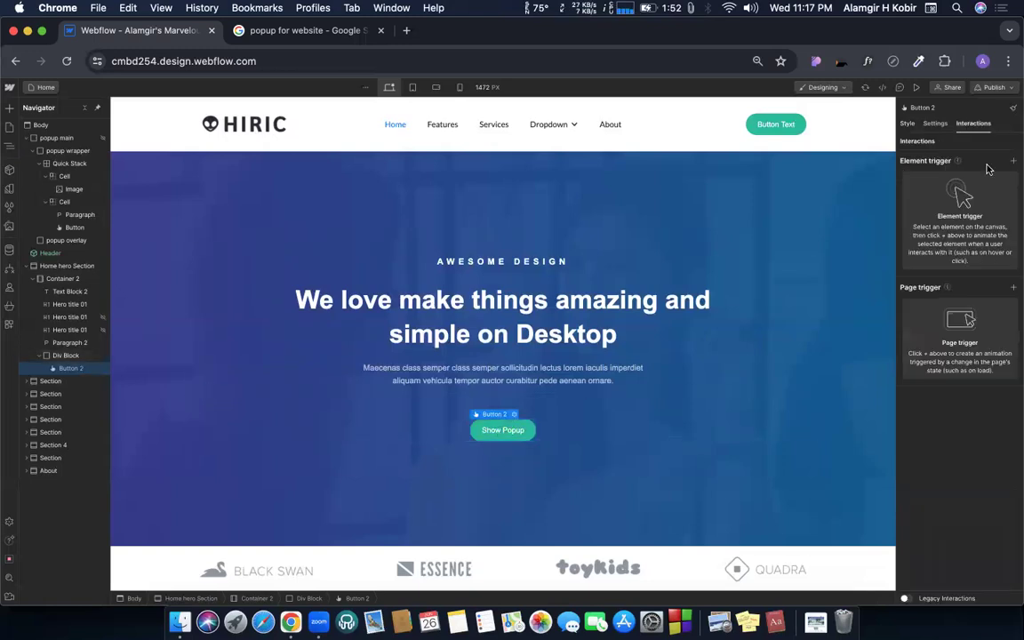
click(1013, 162)
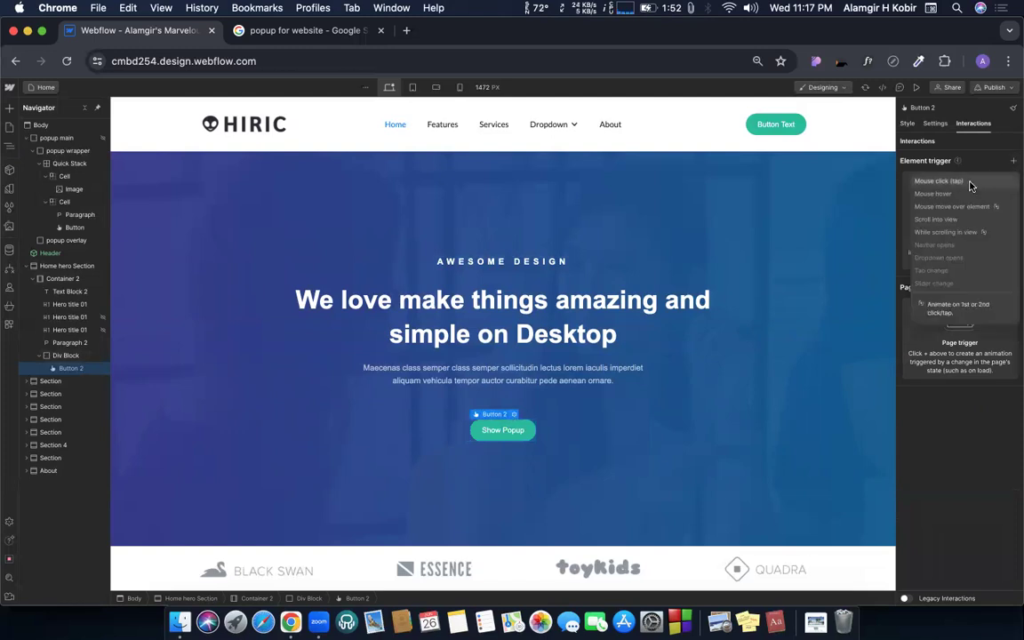
click(938, 186)
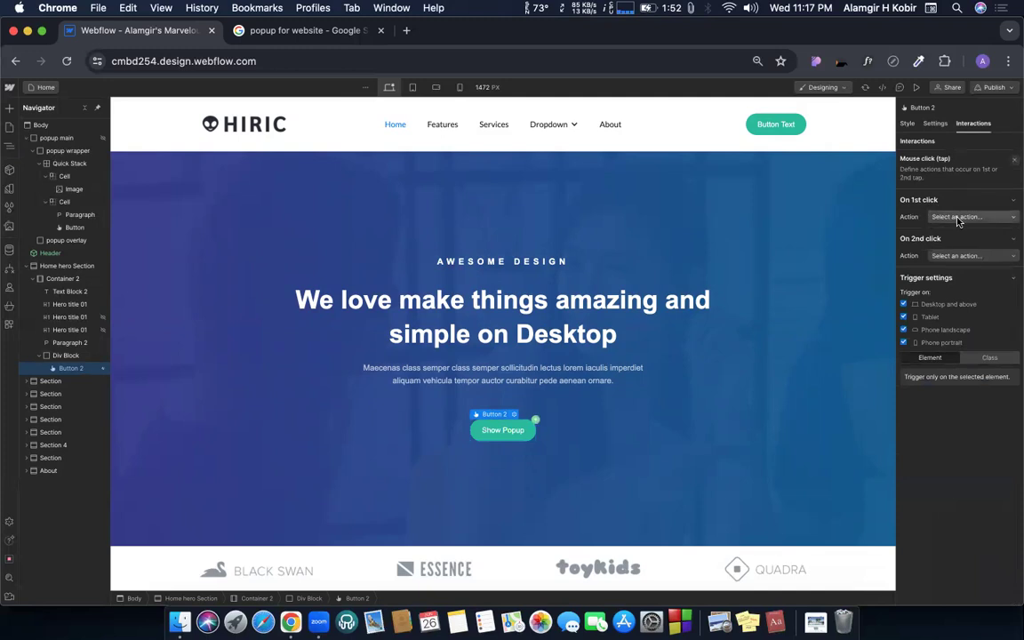
click(958, 219)
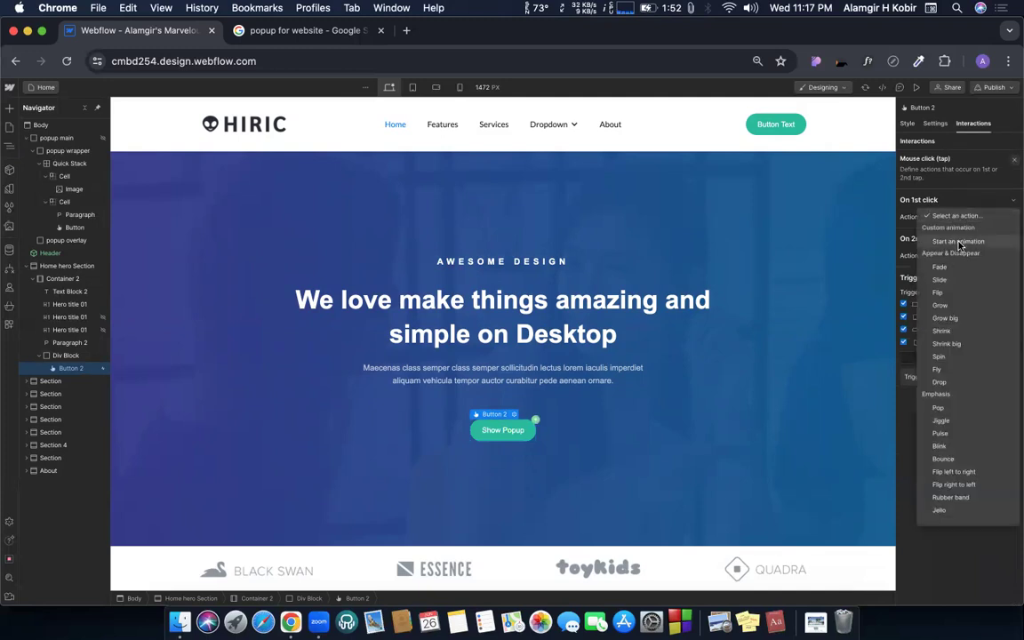
click(958, 242)
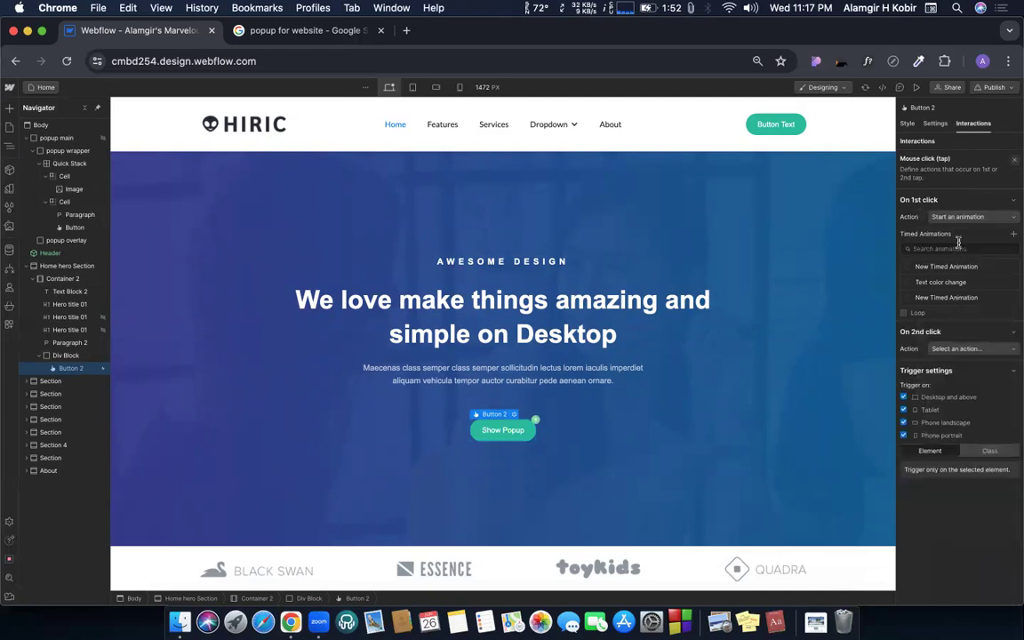
click(1012, 238)
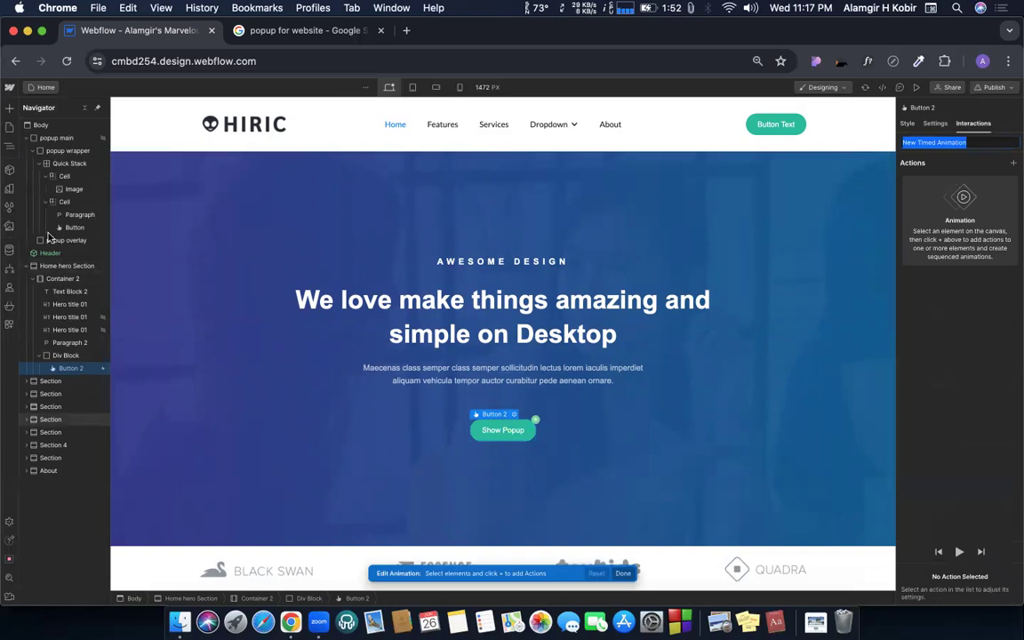
Step: Add a Hide/Show action for popup main with display set to Flex, and save the timed animation
click(61, 140)
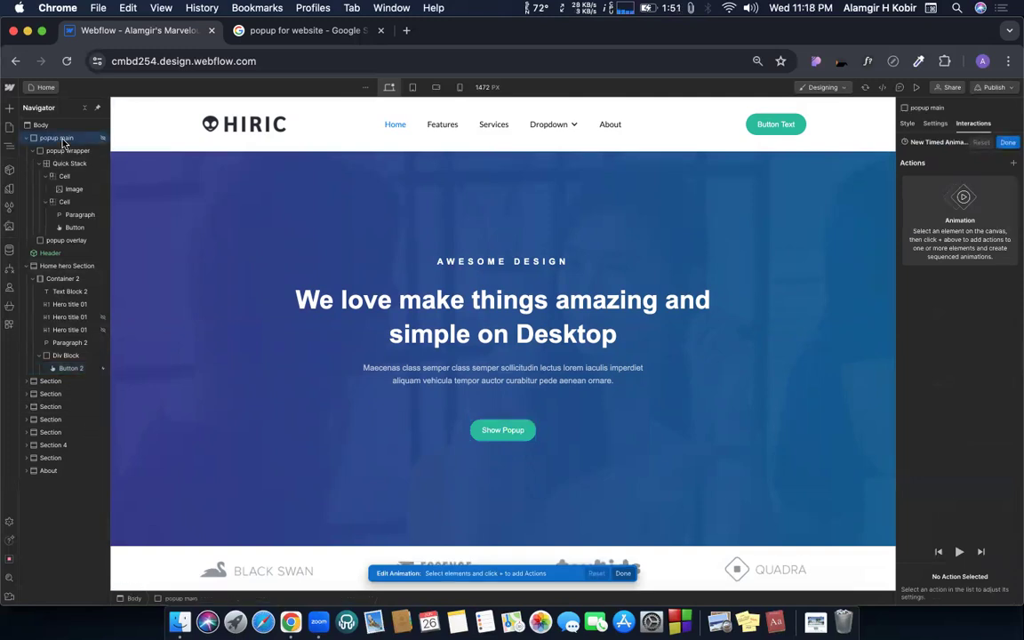
click(1012, 164)
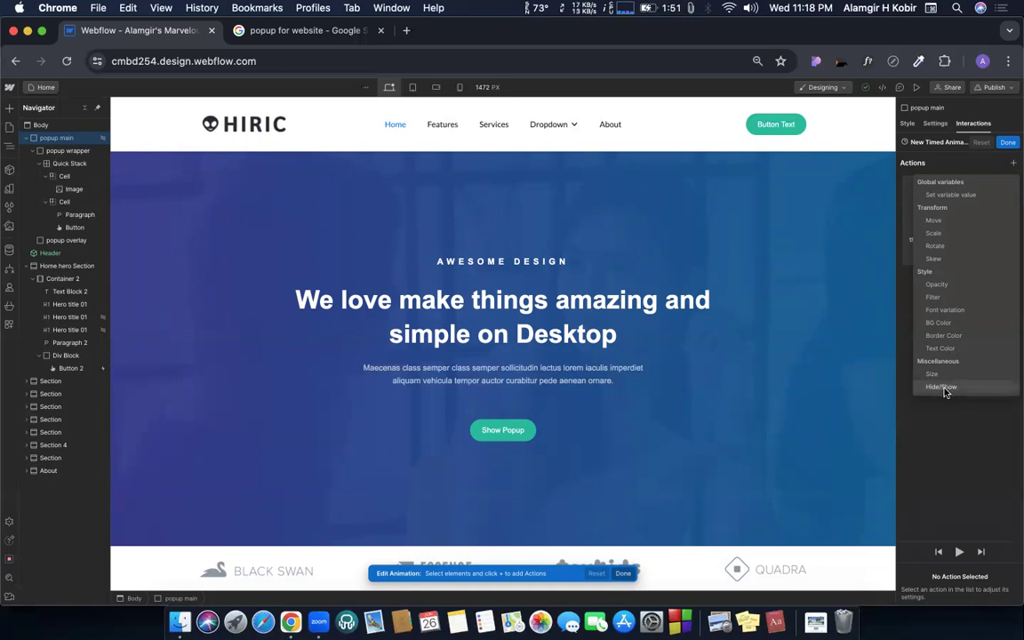
click(944, 387)
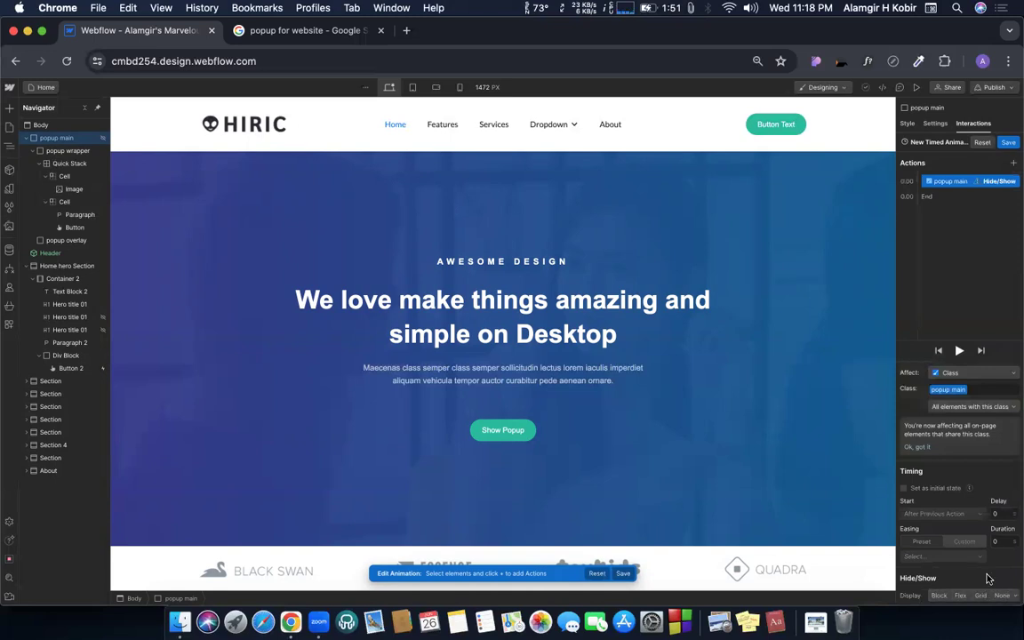
key(super+equal)
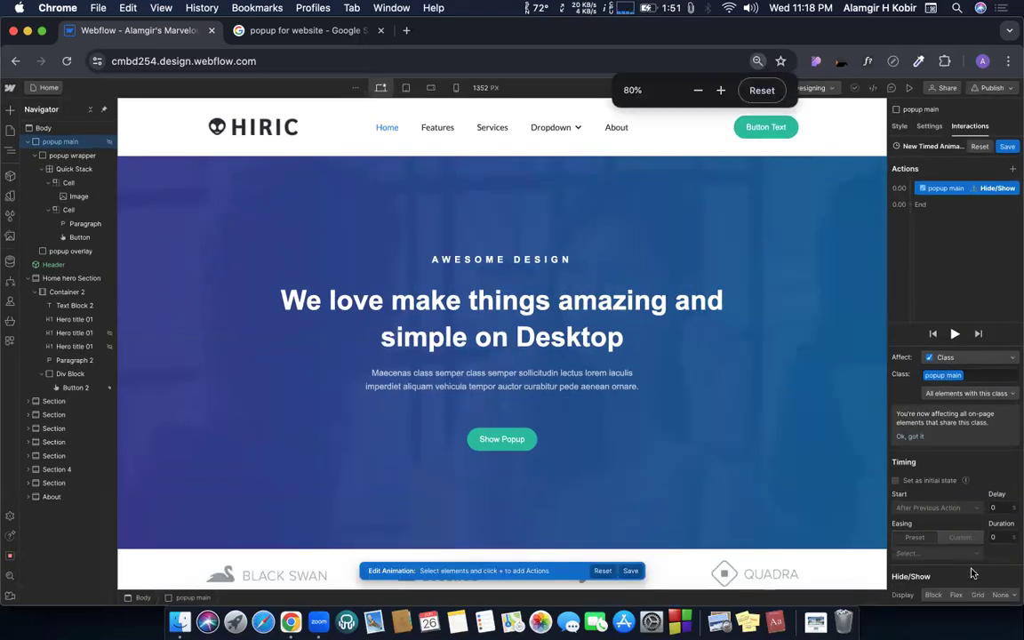
key(super+equal)
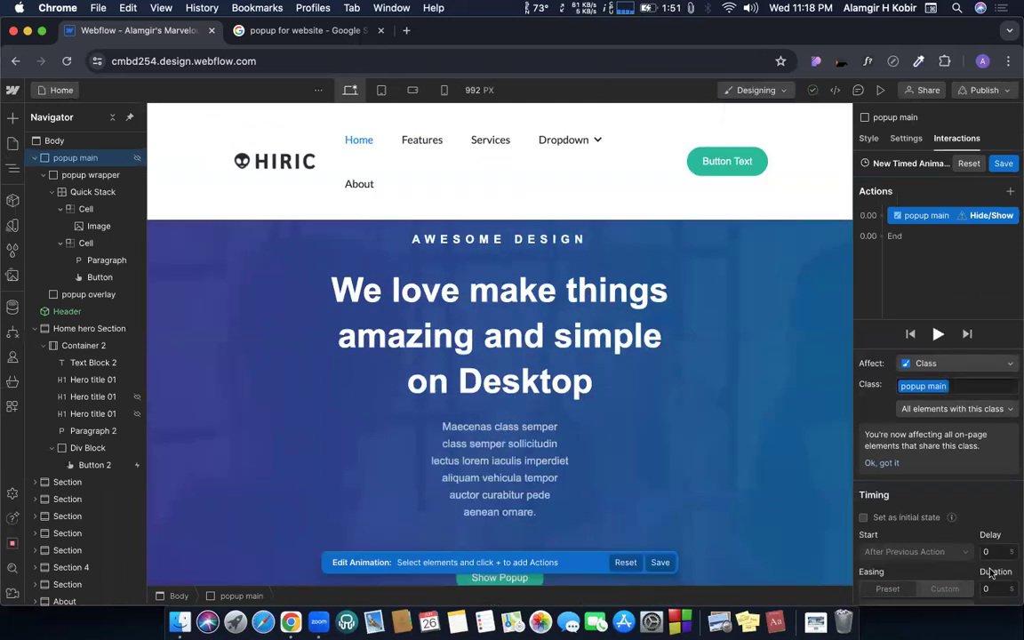
scroll(944, 469, down, 1)
scroll(944, 469, up, 1)
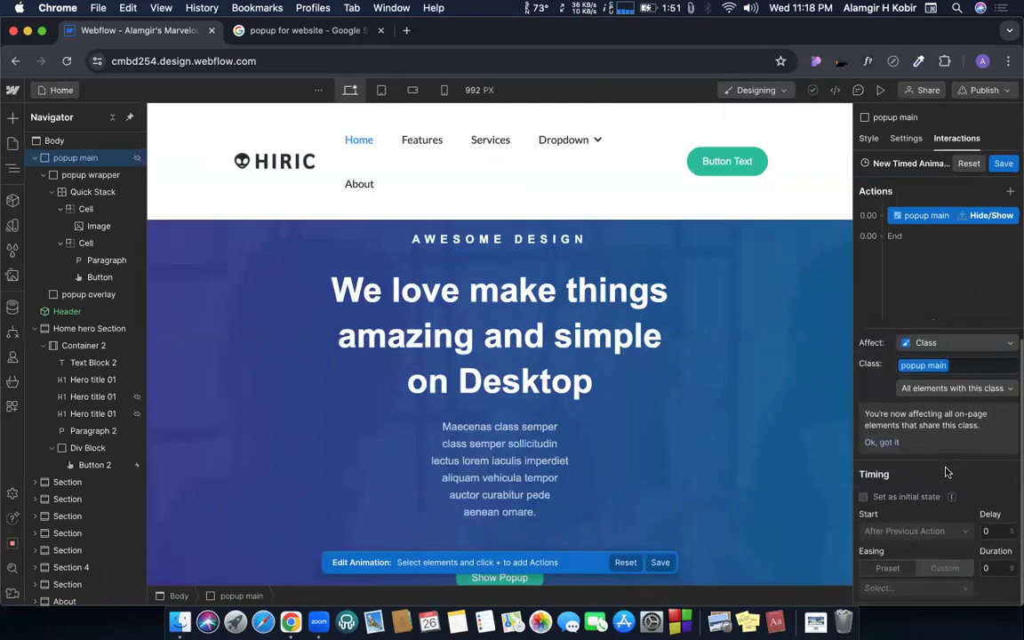
key(super+minus)
key(super+minus)
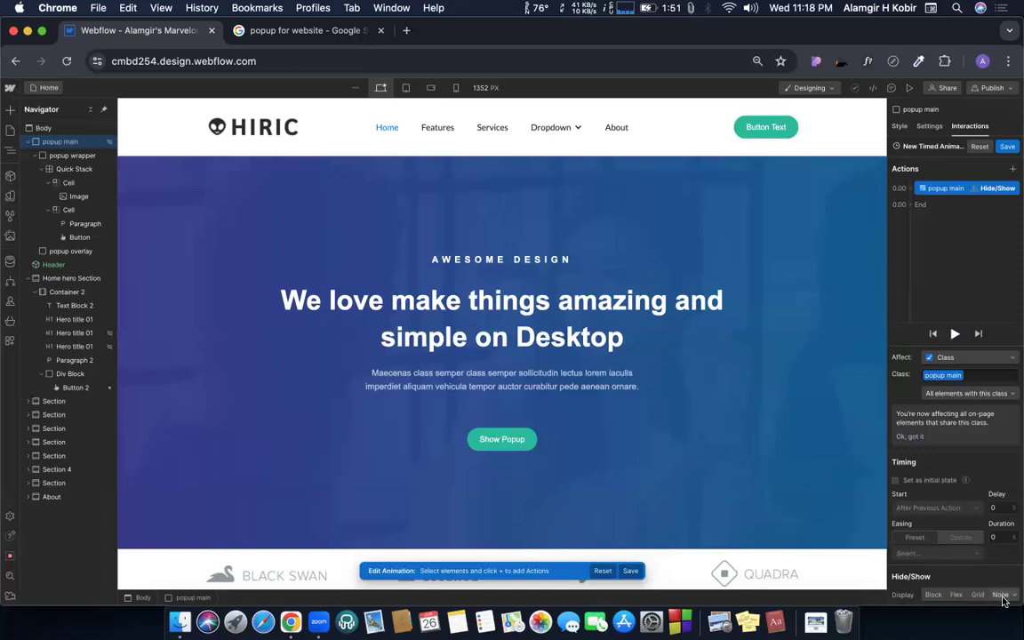
click(958, 595)
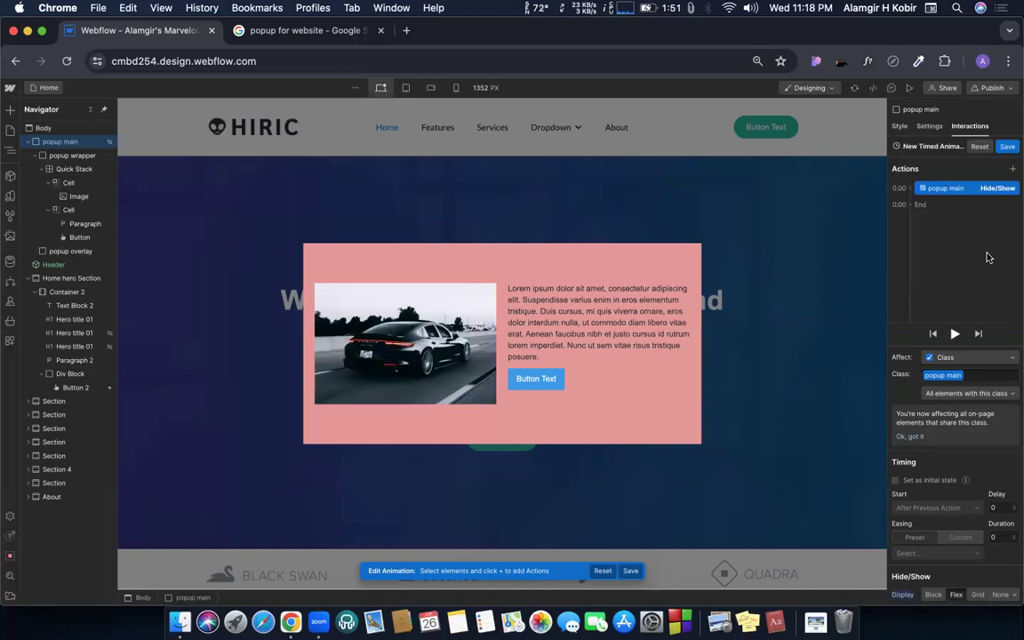
click(1008, 148)
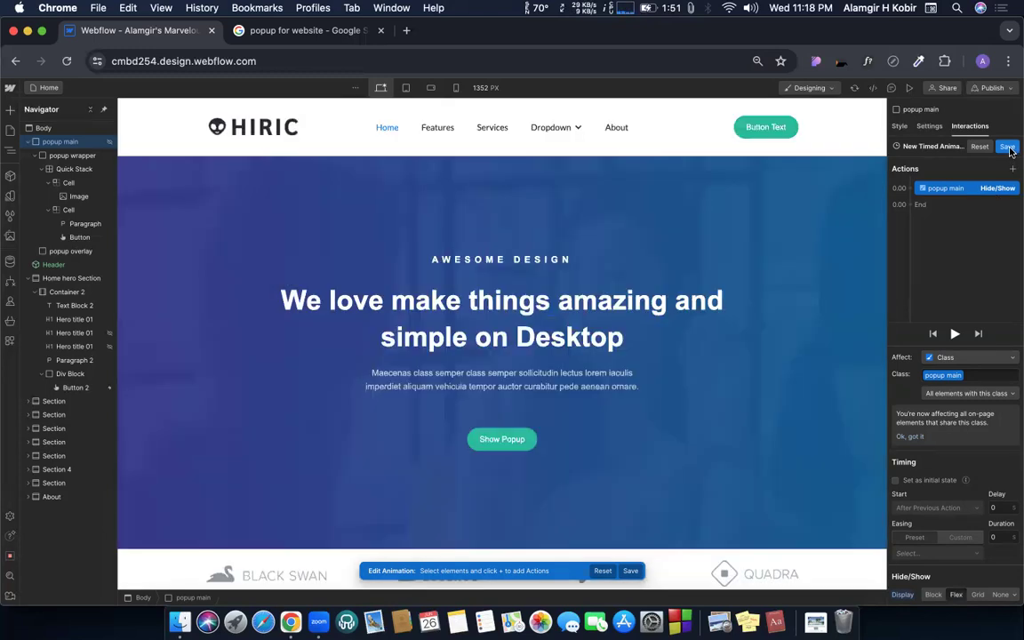
Step: Preview the page and open the popup with the Show Popup button to test the interaction
click(910, 88)
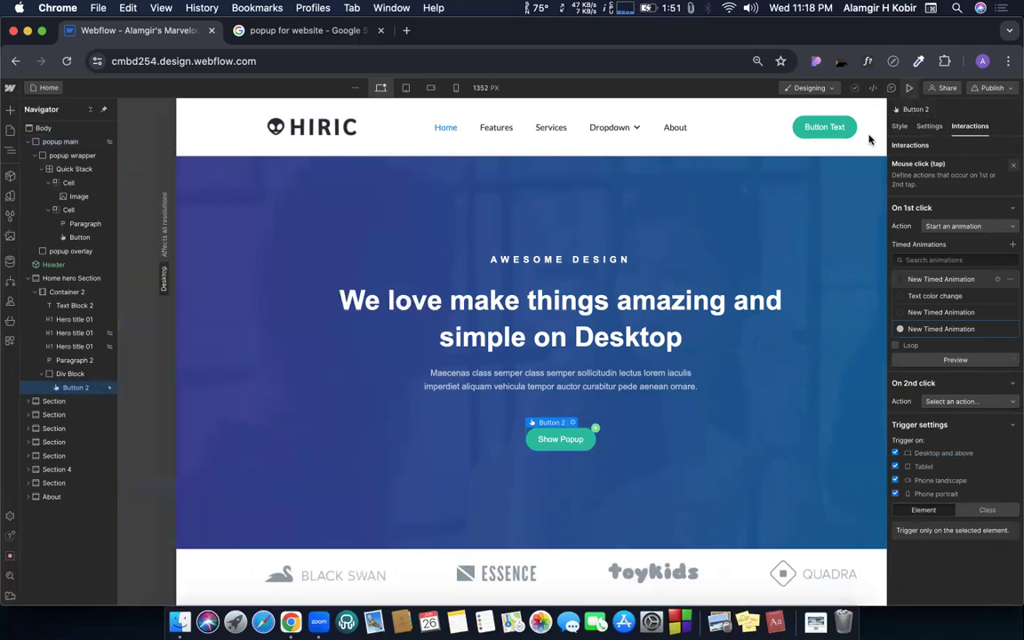
click(507, 445)
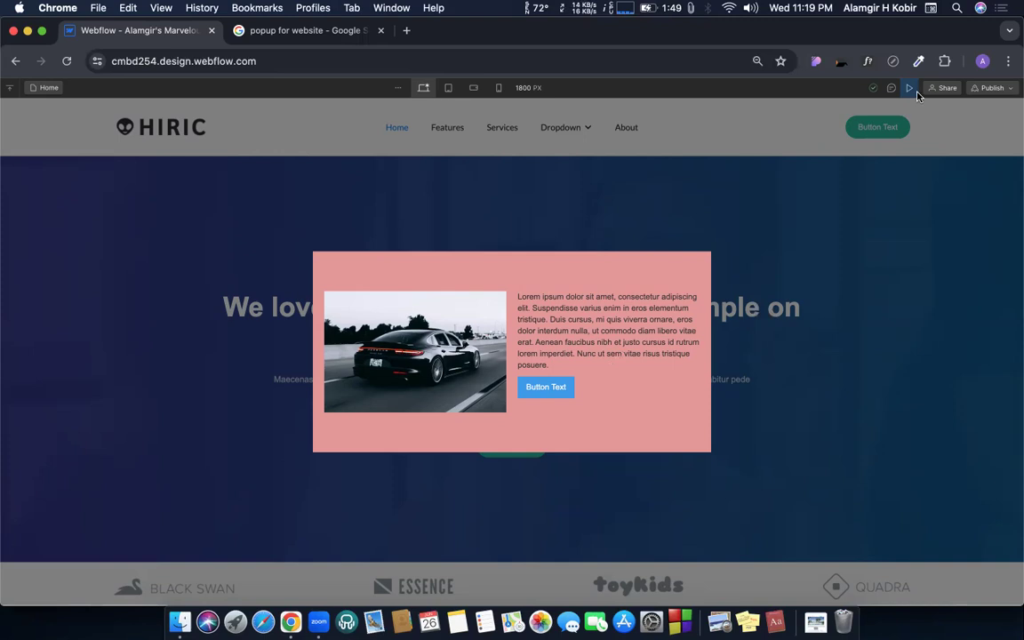
key(Escape)
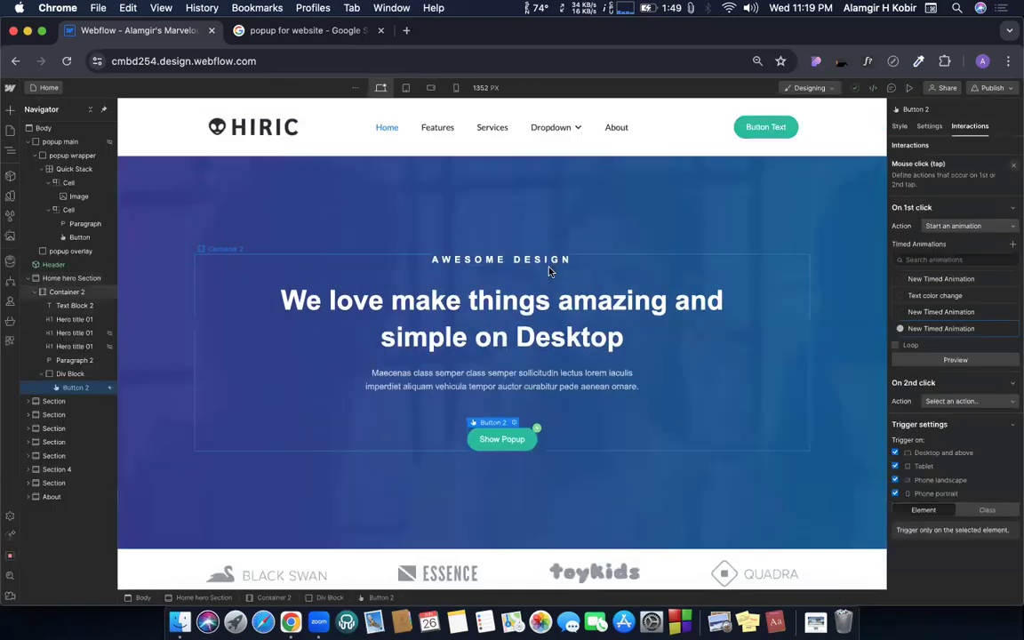
Step: Show popup main on the canvas by setting its display style to Flex
click(58, 142)
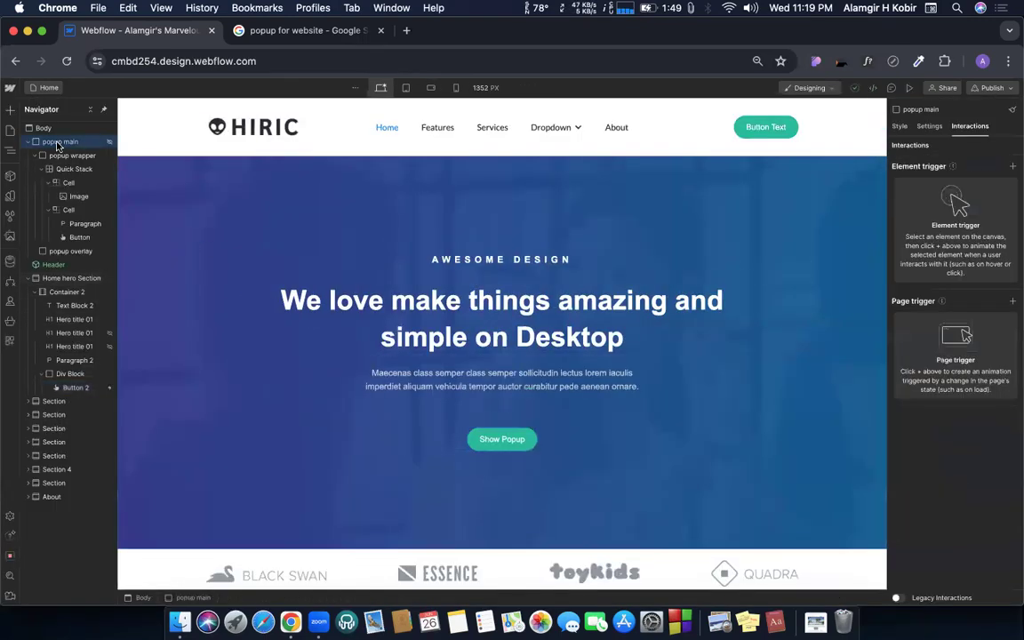
click(899, 126)
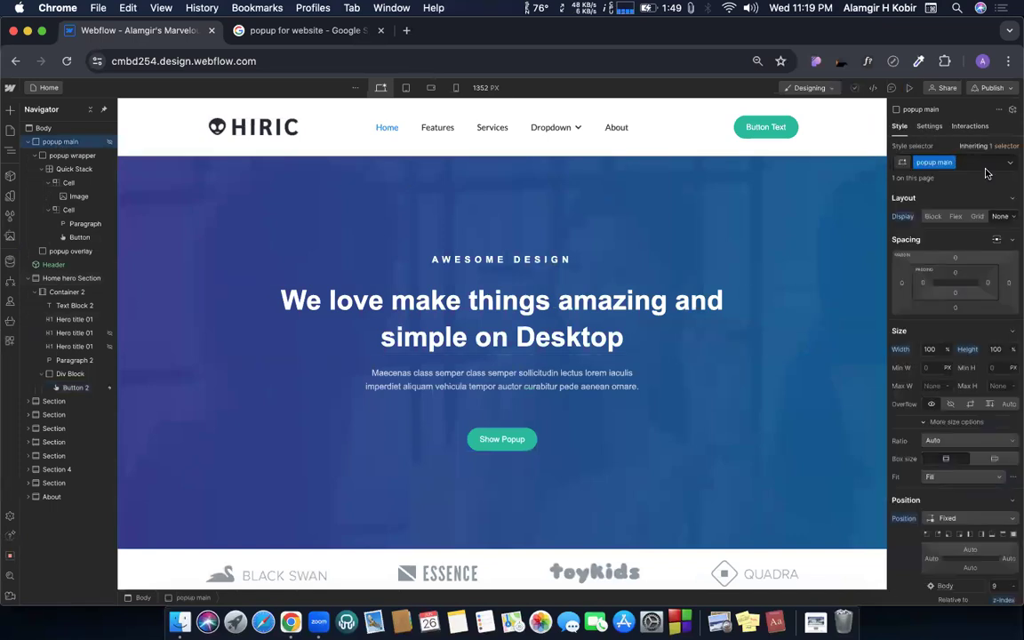
click(954, 217)
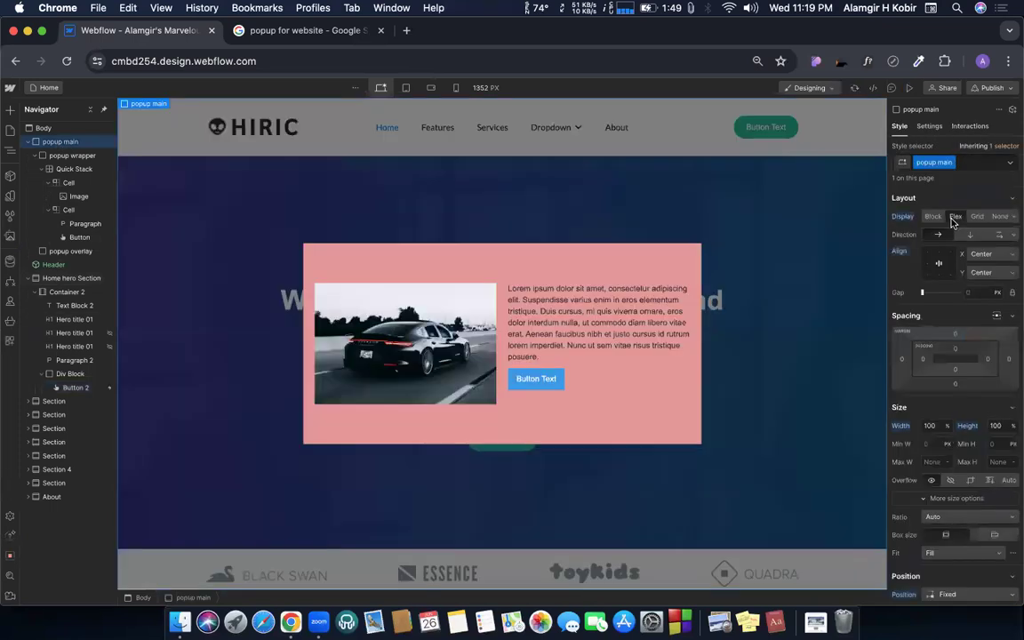
Step: Add an Image element inside the popup wrapper, above the Quick Stack
click(566, 263)
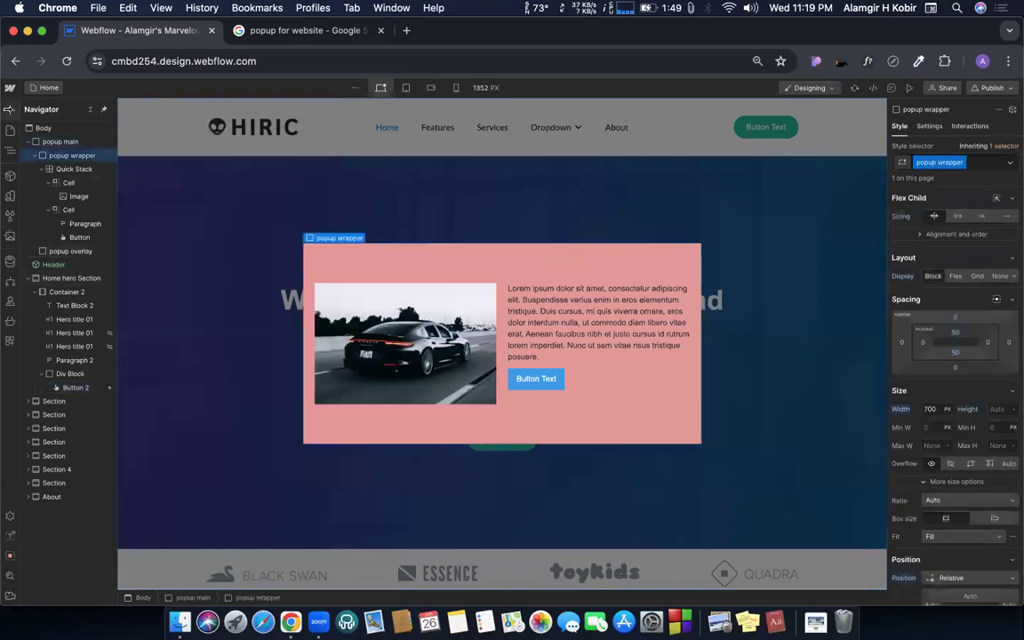
click(8, 114)
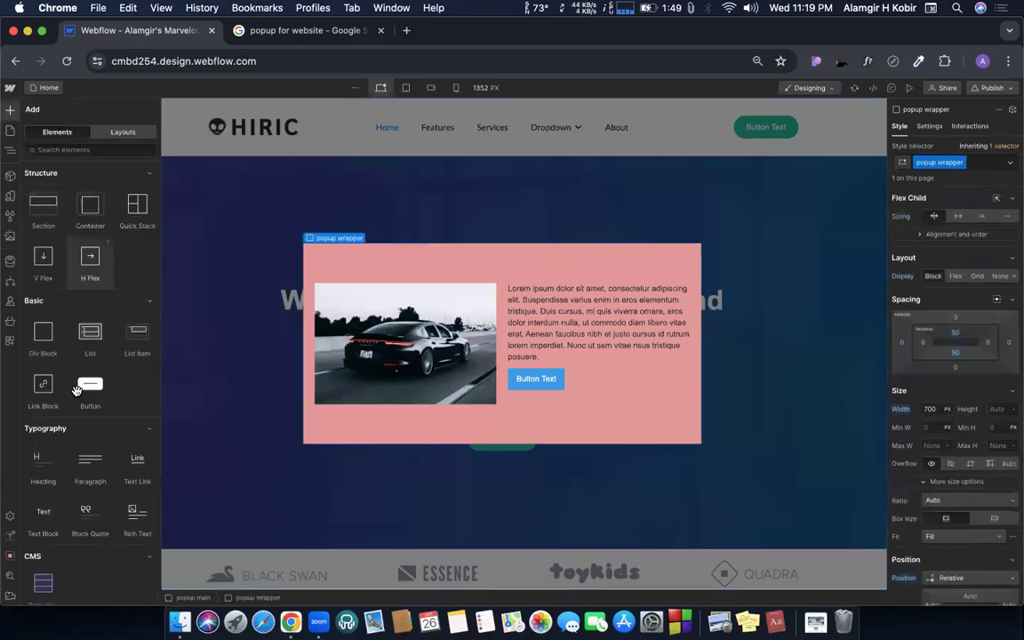
scroll(76, 391, down, 3)
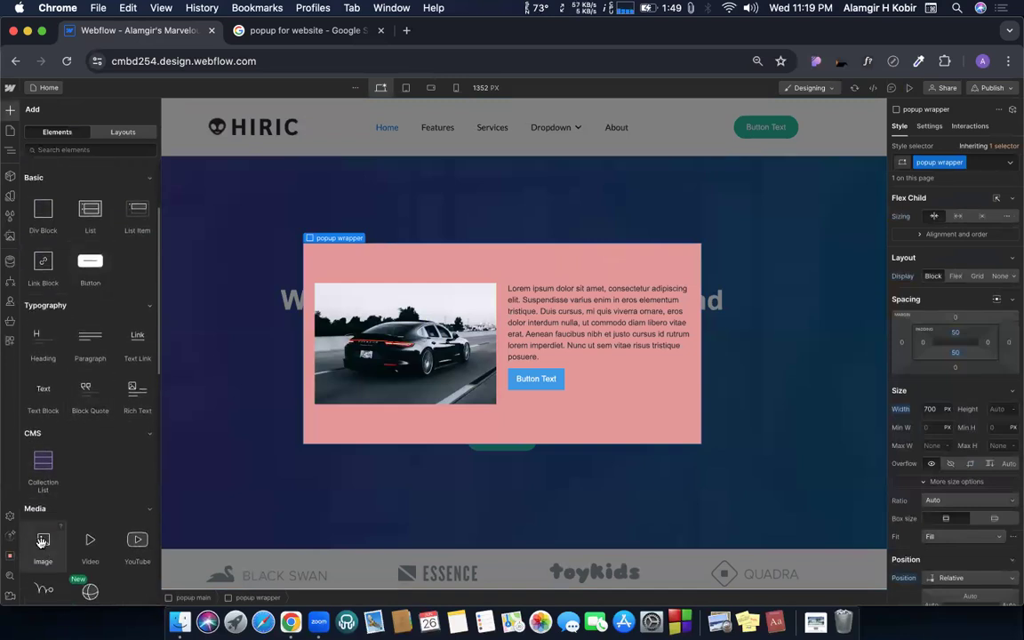
drag(573, 399, 614, 266)
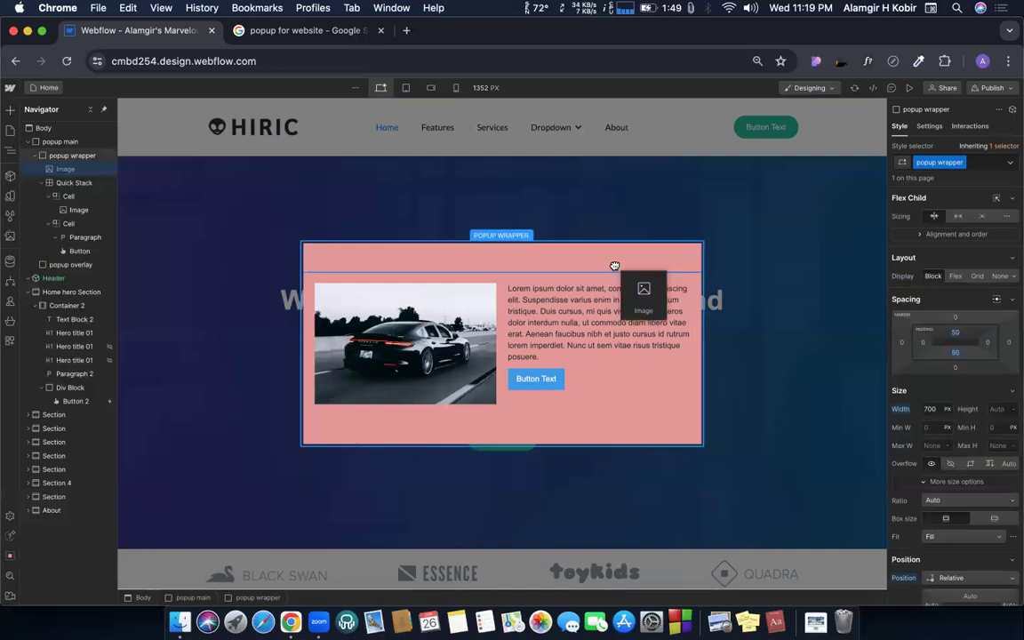
drag(615, 268, 613, 268)
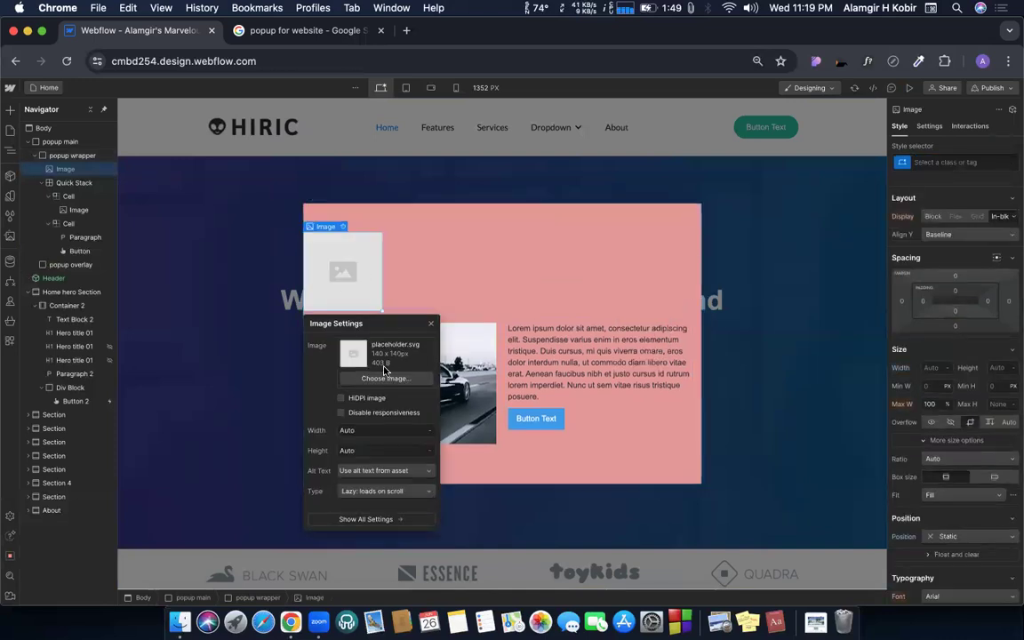
Step: Open icons8.com in a new browser tab to find an icon for the popup wrapper's new image
click(372, 380)
key(super+t)
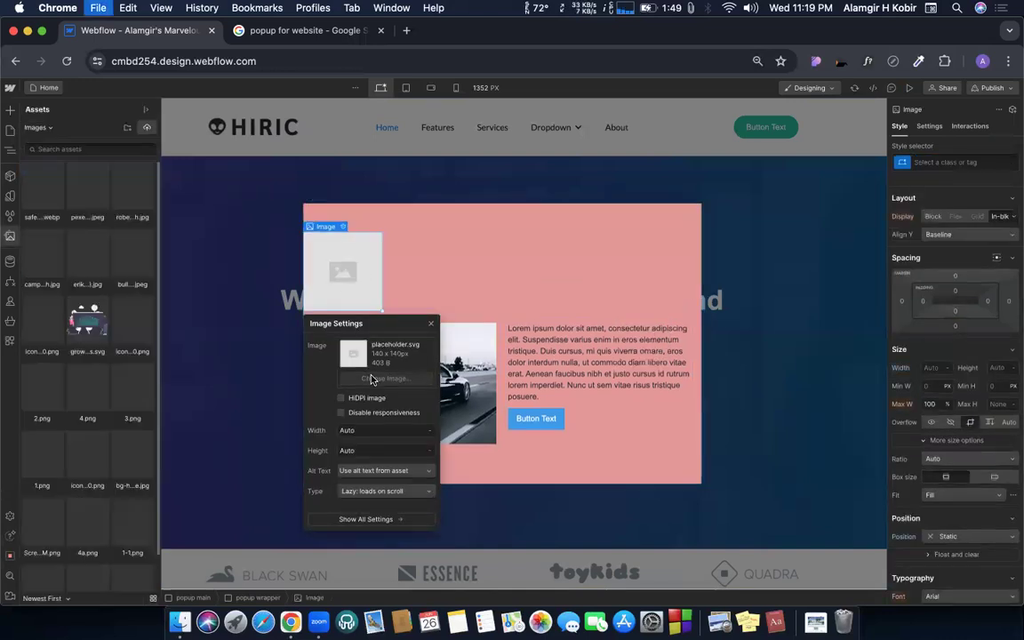
text(icons)
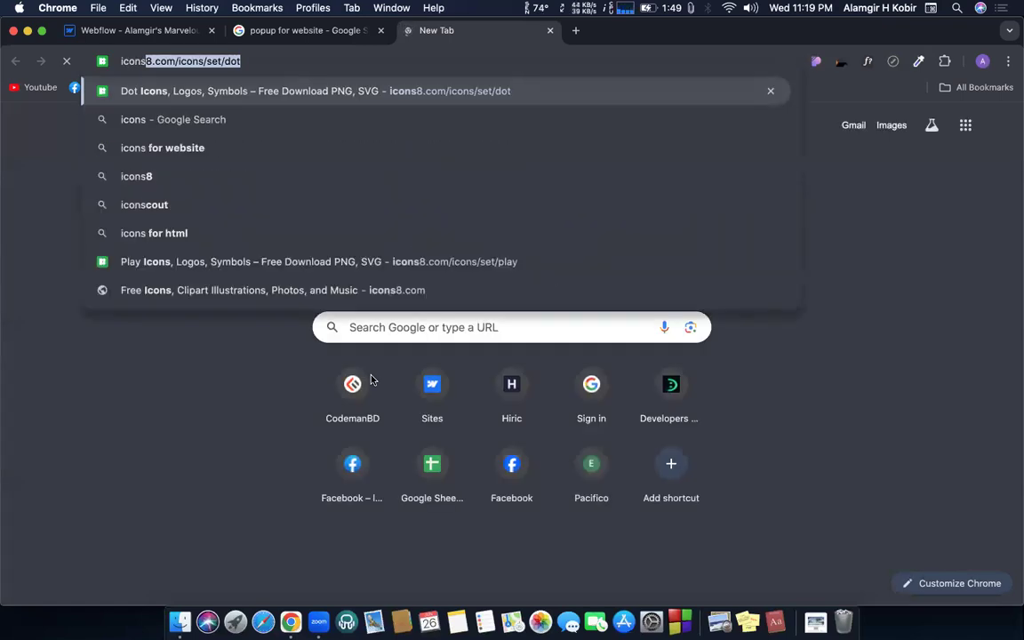
text(8.com)
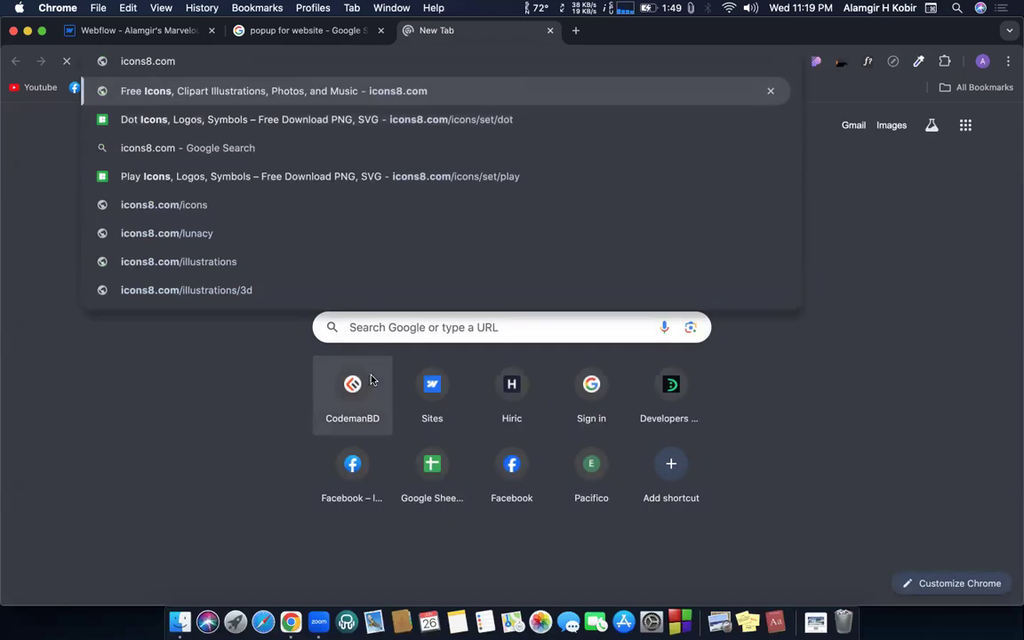
key(Return)
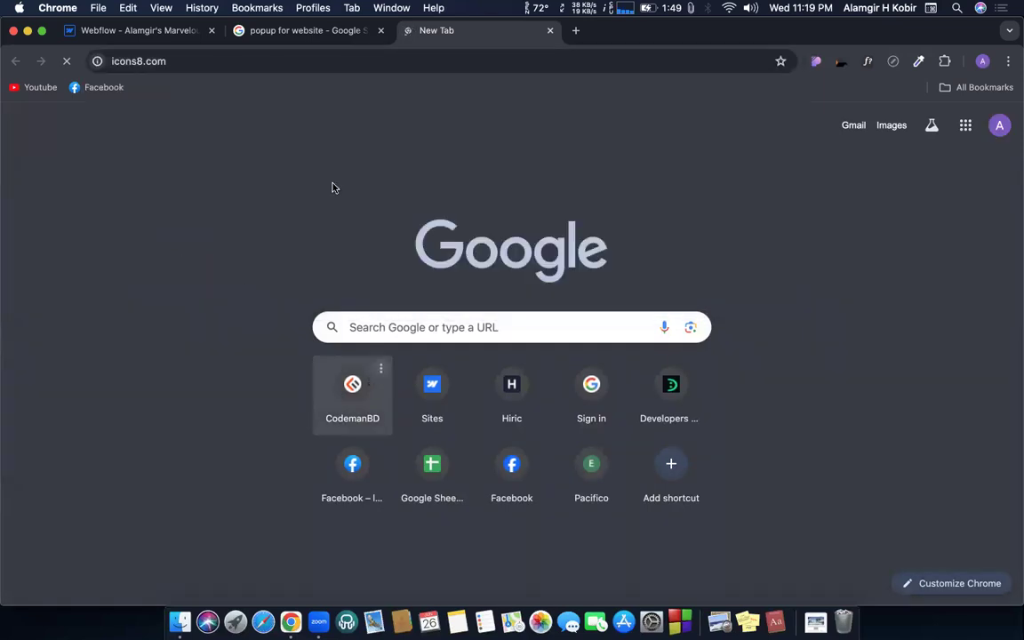
click(148, 33)
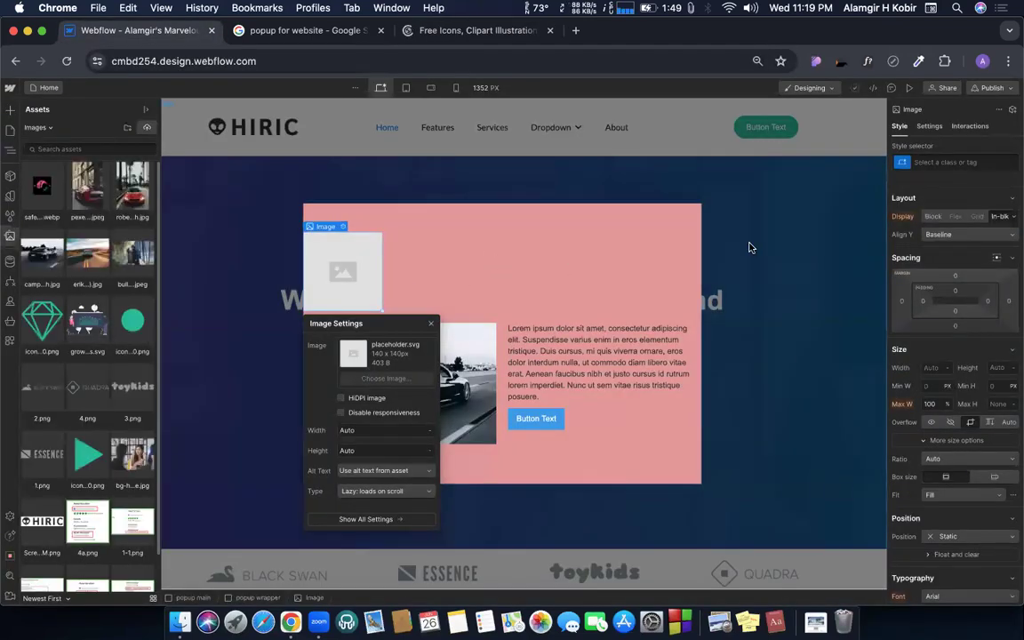
click(478, 30)
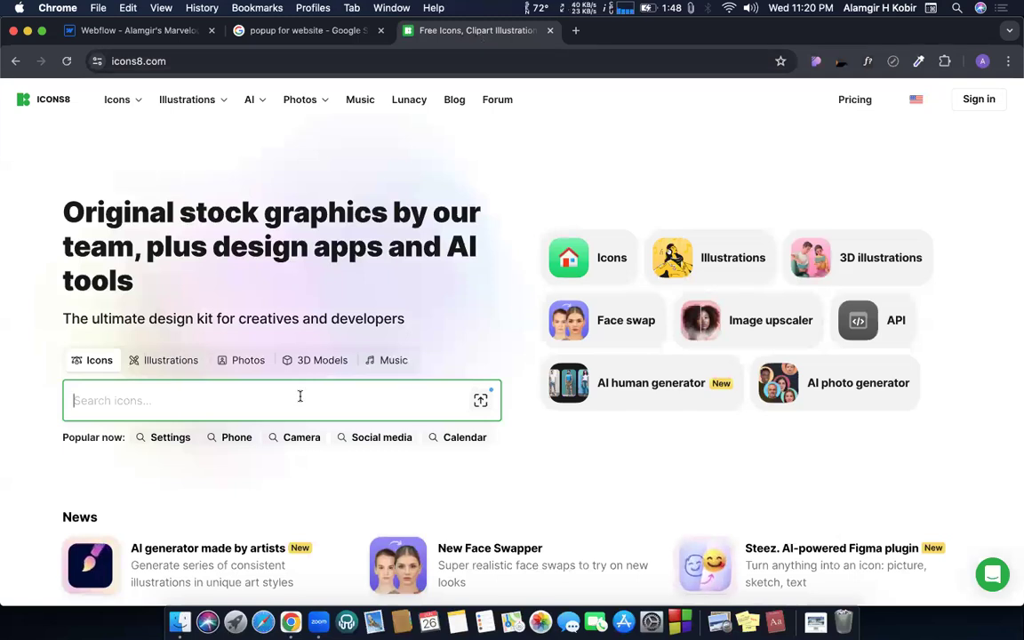
Step: Search Icons8 for cross and download the black square icon with a white X as a 90×90 PNG
text(cross)
key(Return)
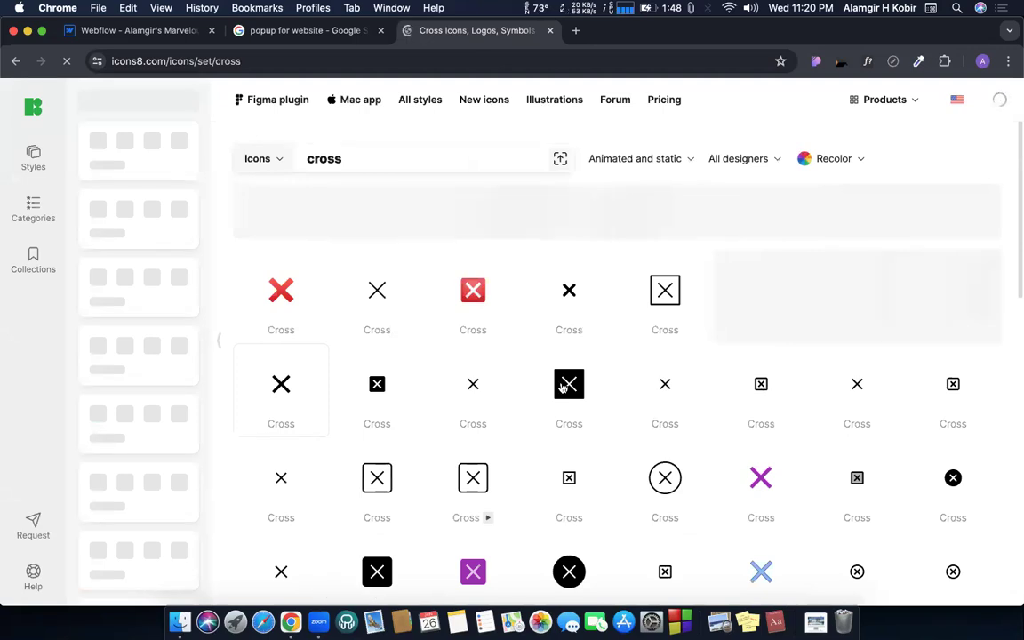
click(387, 397)
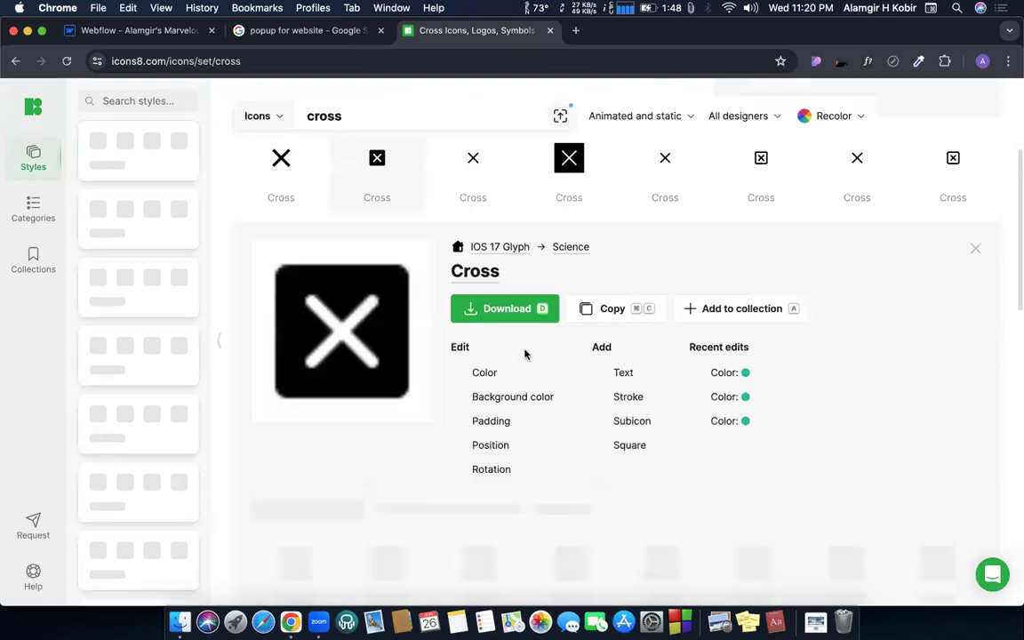
click(507, 310)
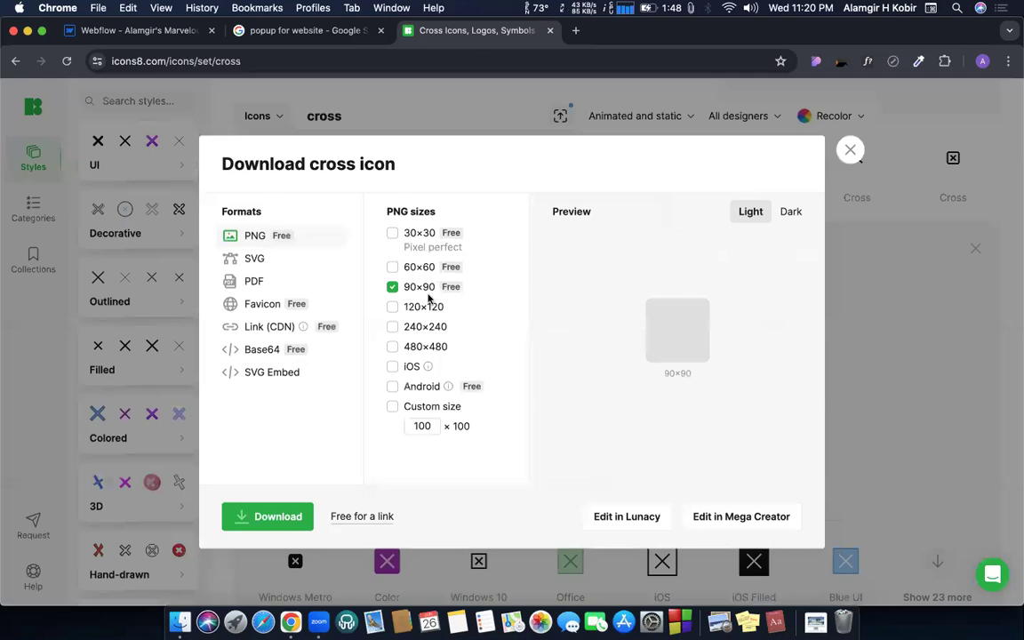
click(274, 524)
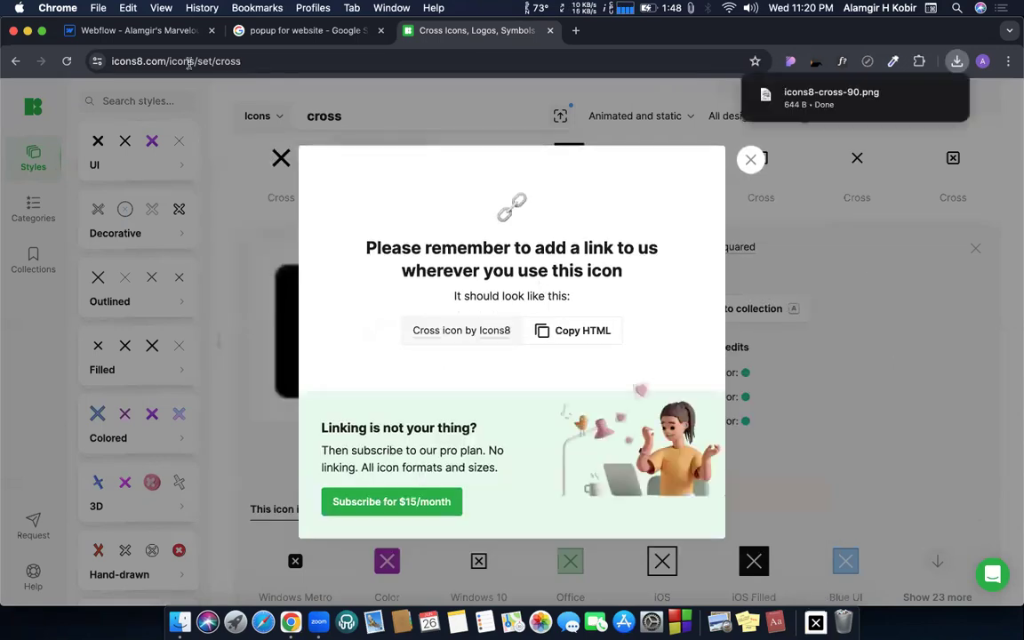
Step: Switch back to Webflow, upload icons8-cross-90.png to the assets, and use it for the popup wrapper's placeholder image
click(138, 32)
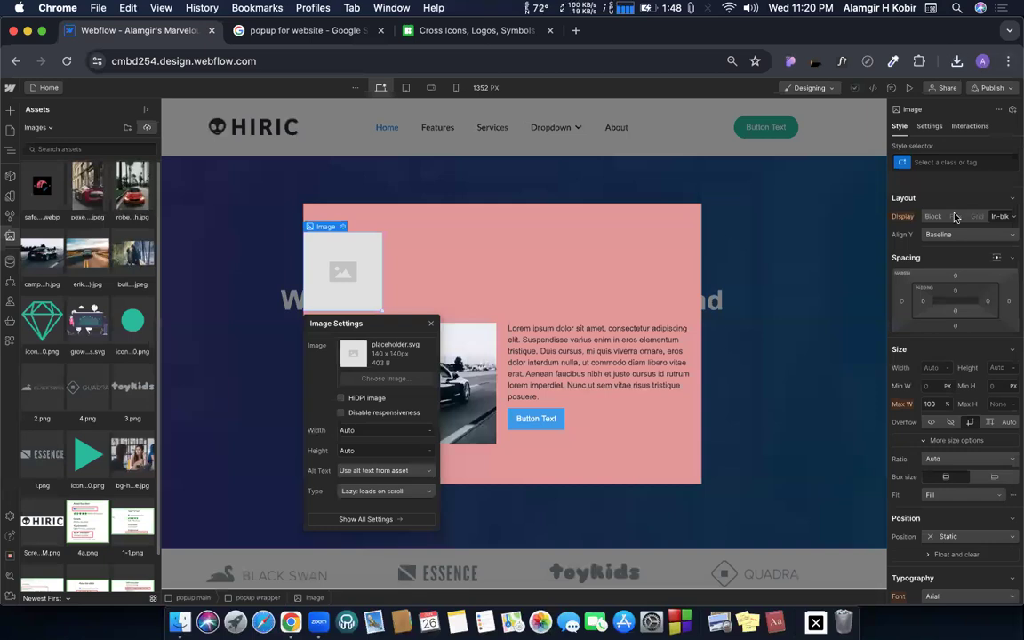
click(957, 61)
drag(756, 117, 75, 252)
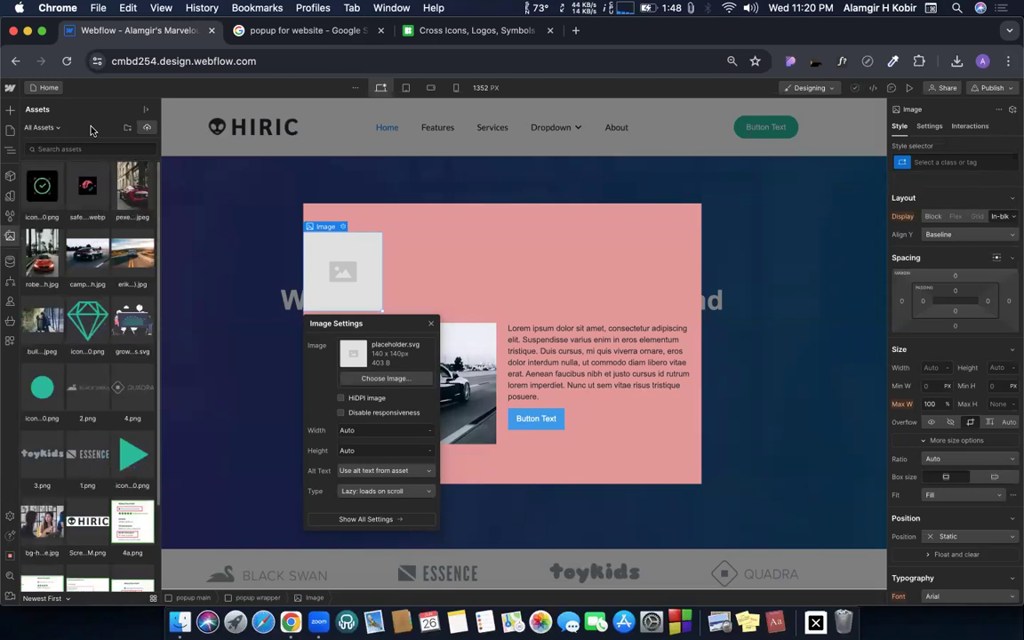
click(41, 190)
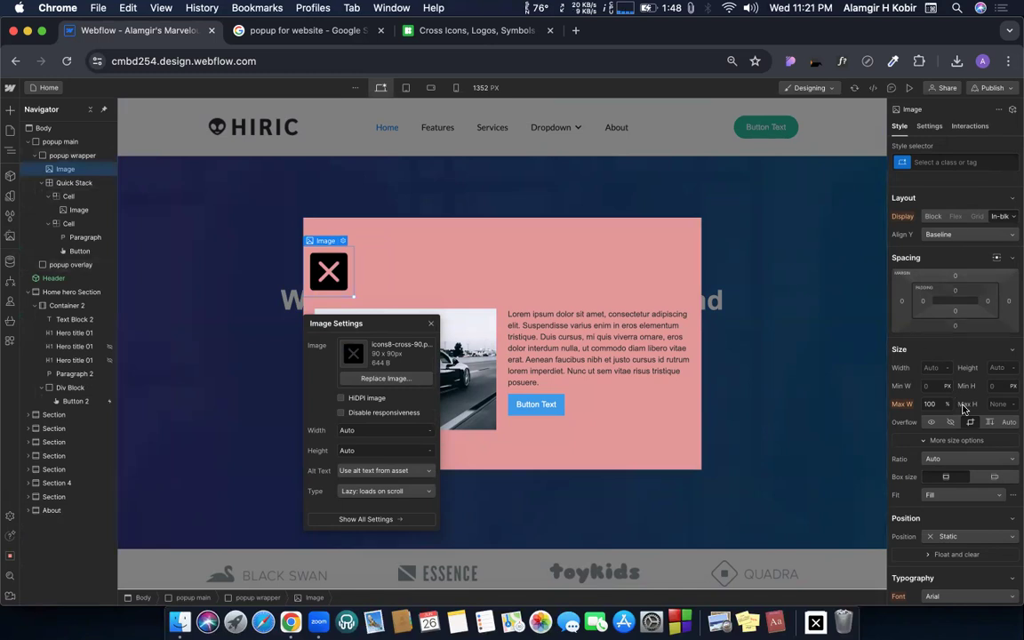
Step: Set the cross icon's width to 30 px and close its image settings
click(929, 366)
text(30)
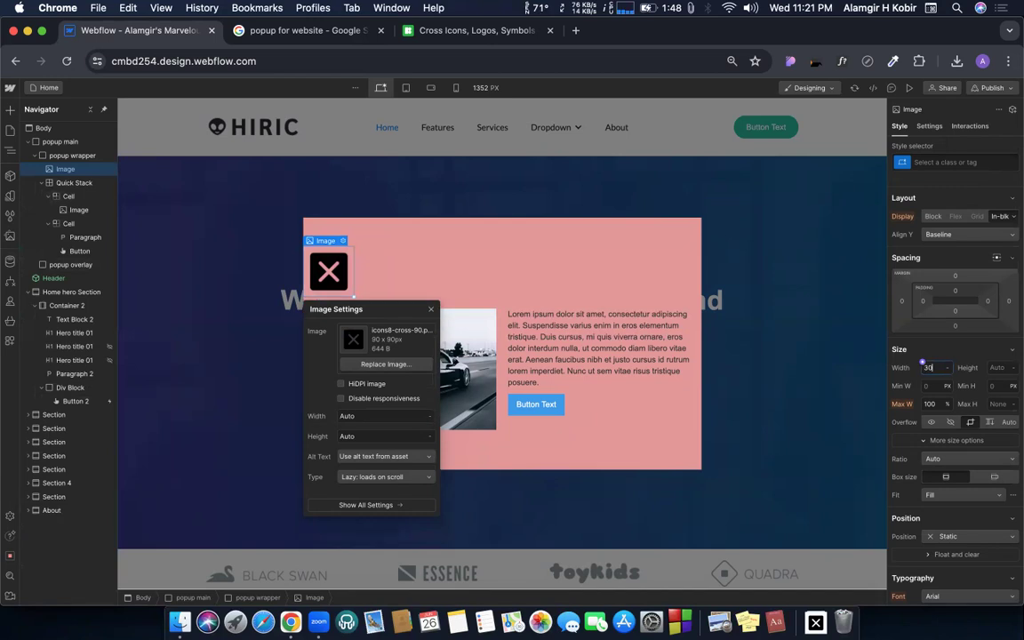
key(Return)
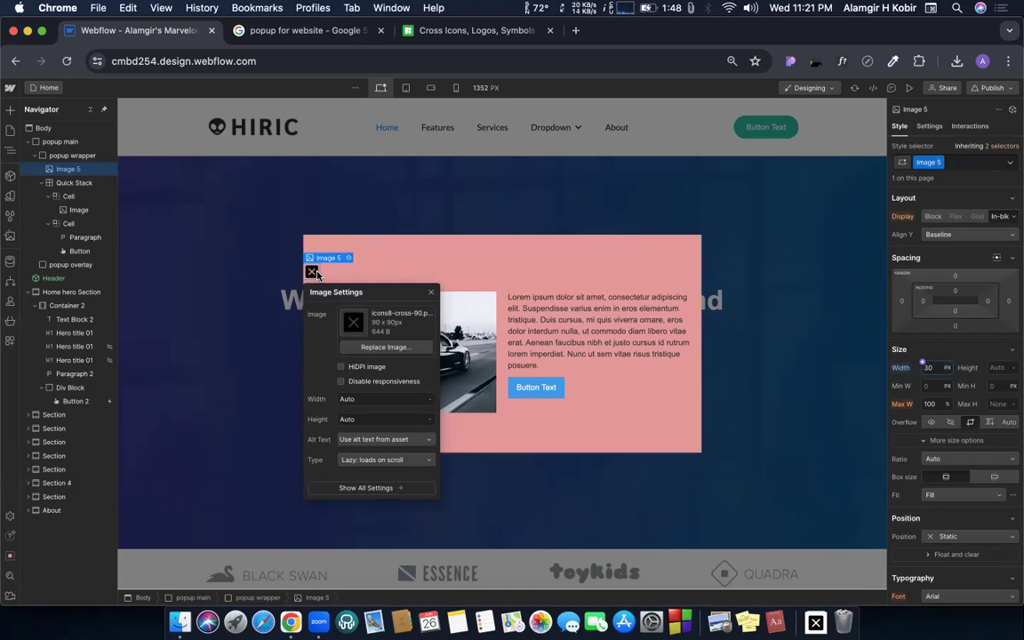
click(430, 295)
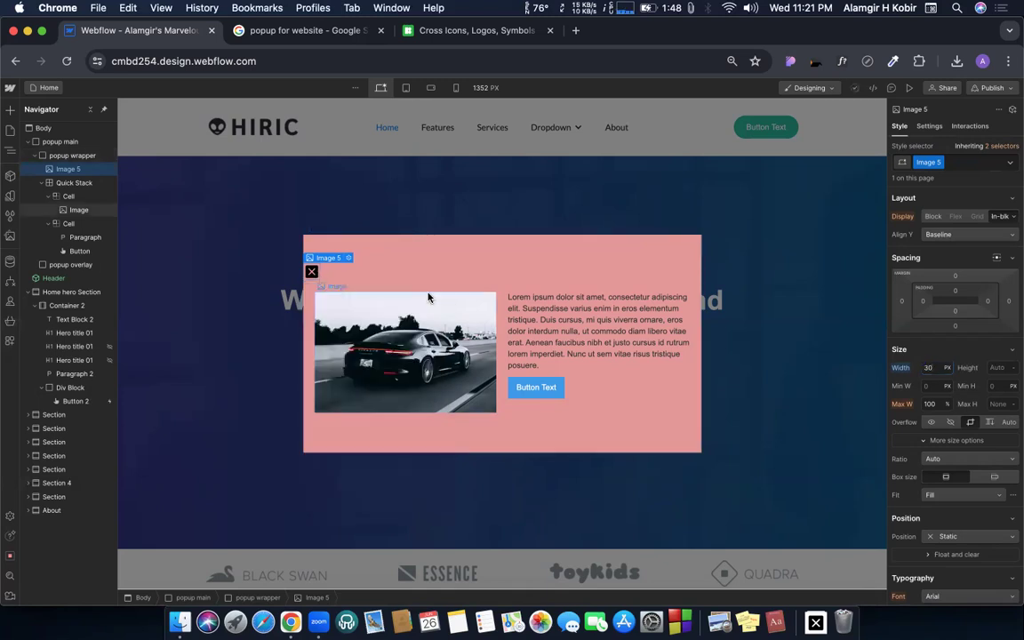
Step: Set the cross icon's position to Absolute and anchor it to the popup wrapper's top-right corner with 0% offsets
scroll(941, 353, down, 1)
scroll(940, 355, down, 3)
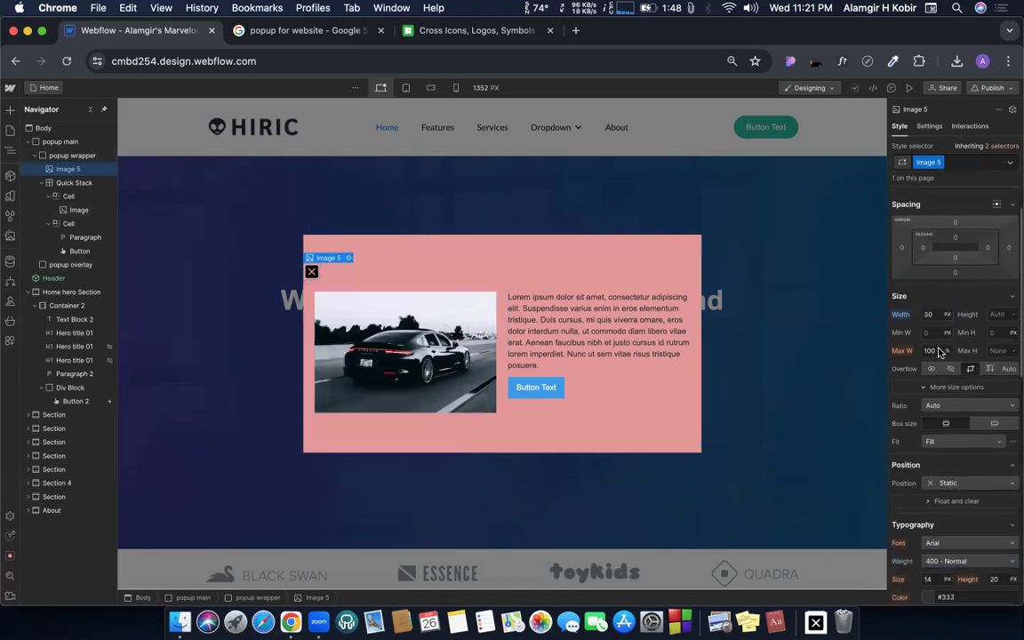
click(960, 487)
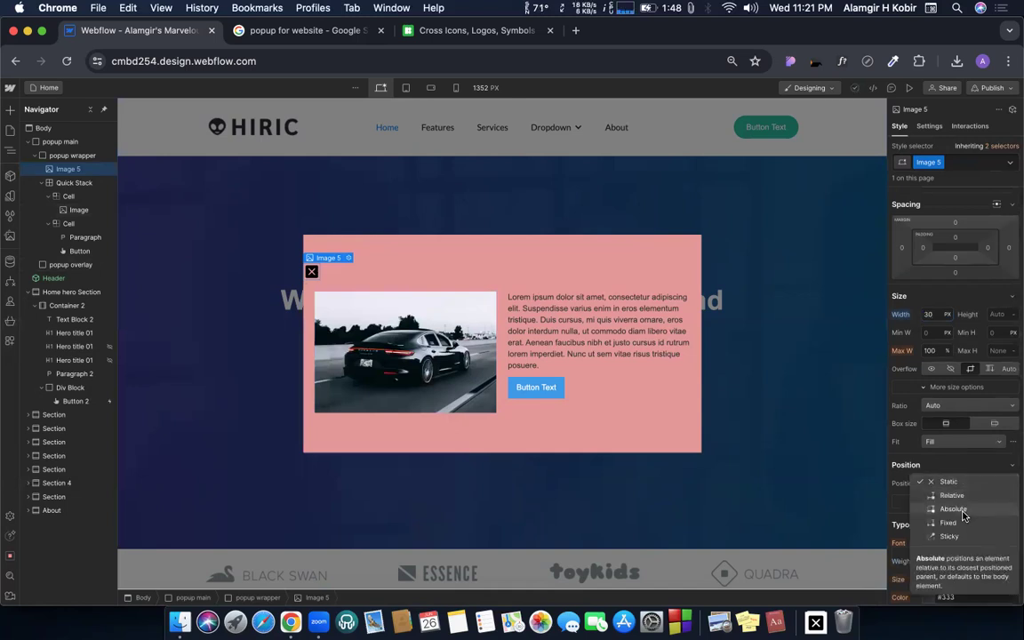
click(953, 509)
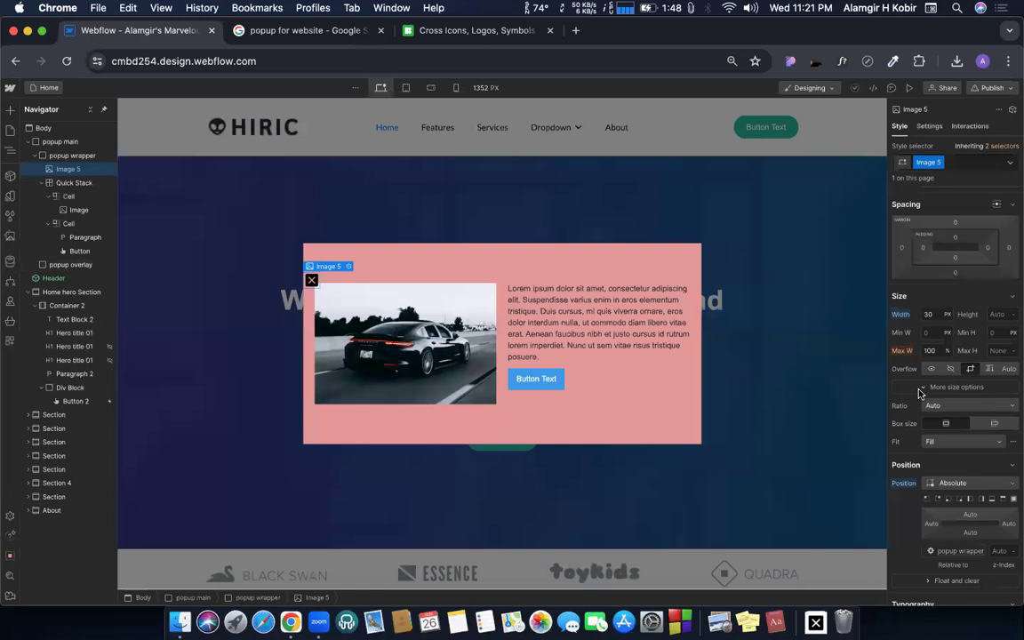
click(939, 503)
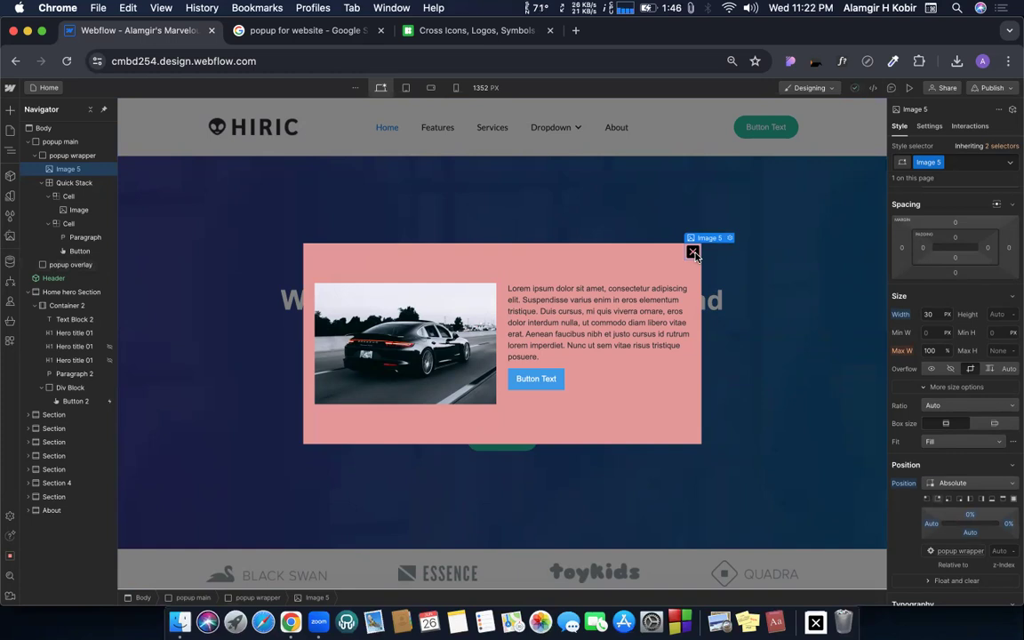
Step: Try Static positioning on the popup wrapper to test the cross icon's placement, and restore it to Relative
click(552, 258)
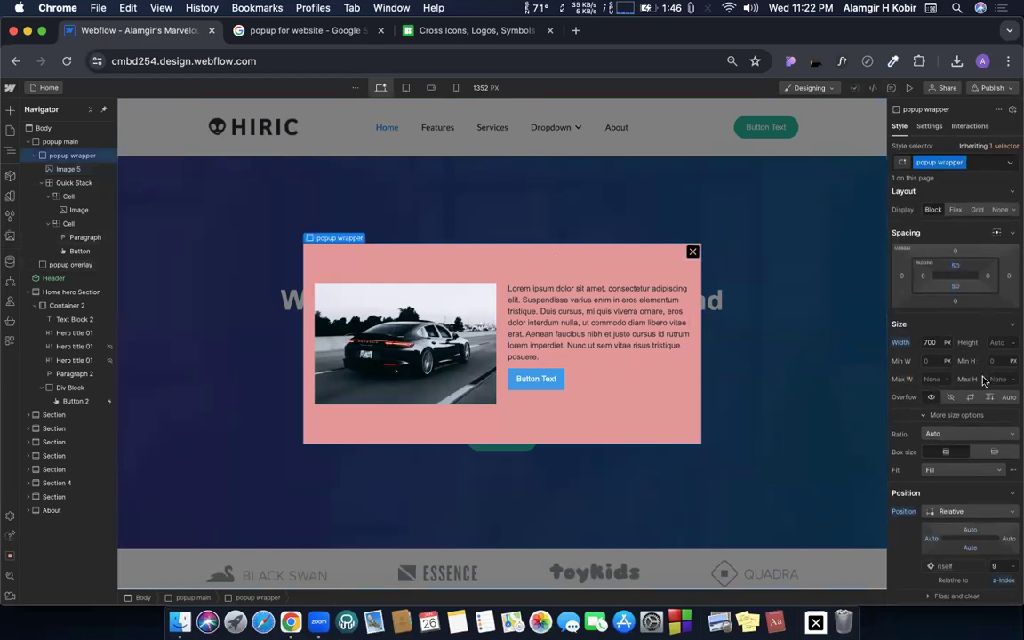
scroll(965, 408, down, 5)
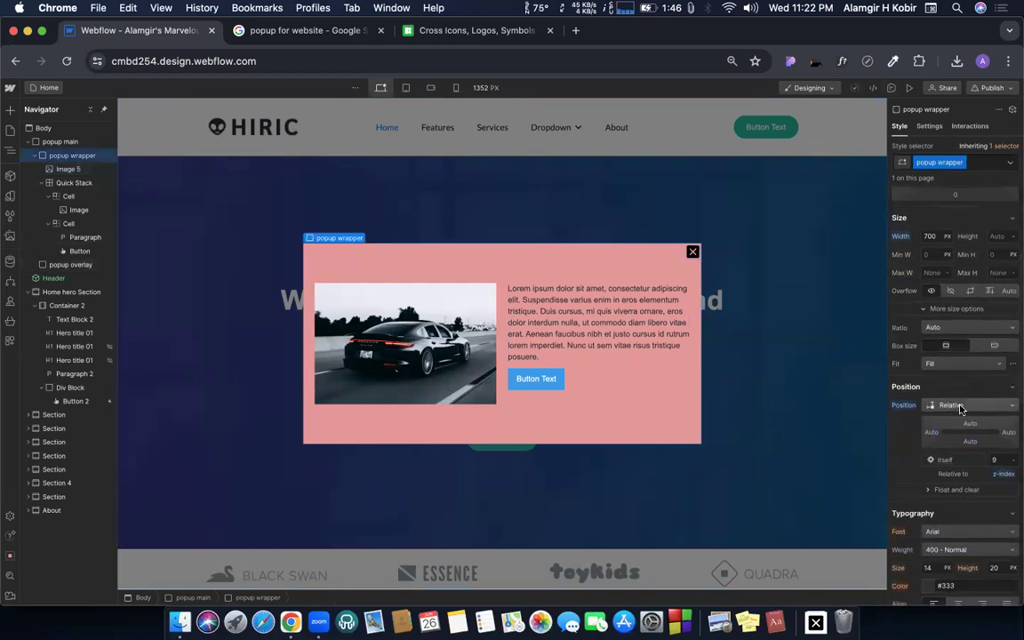
click(960, 407)
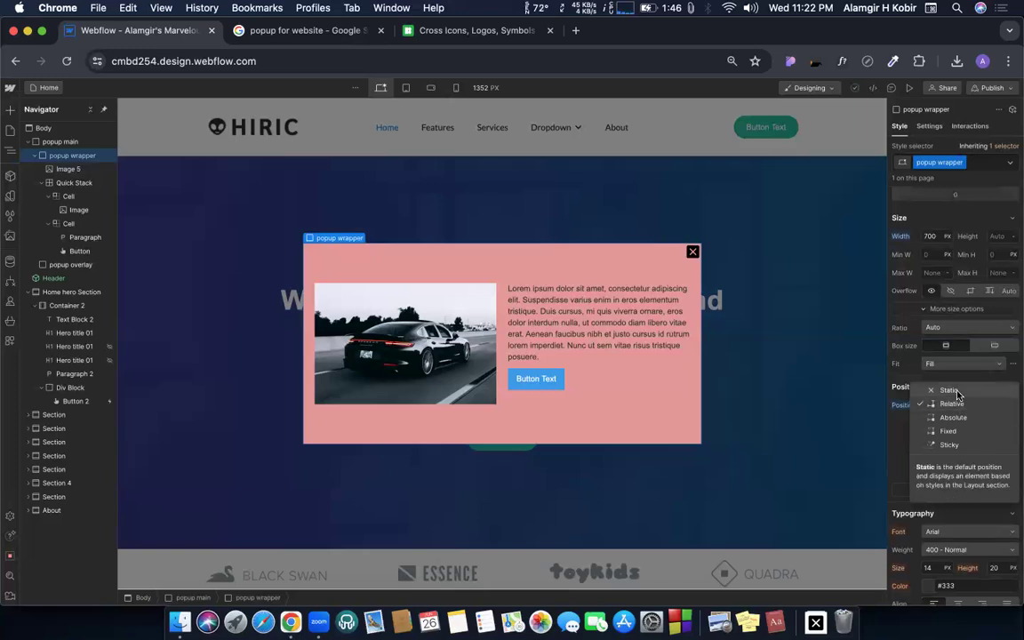
click(957, 393)
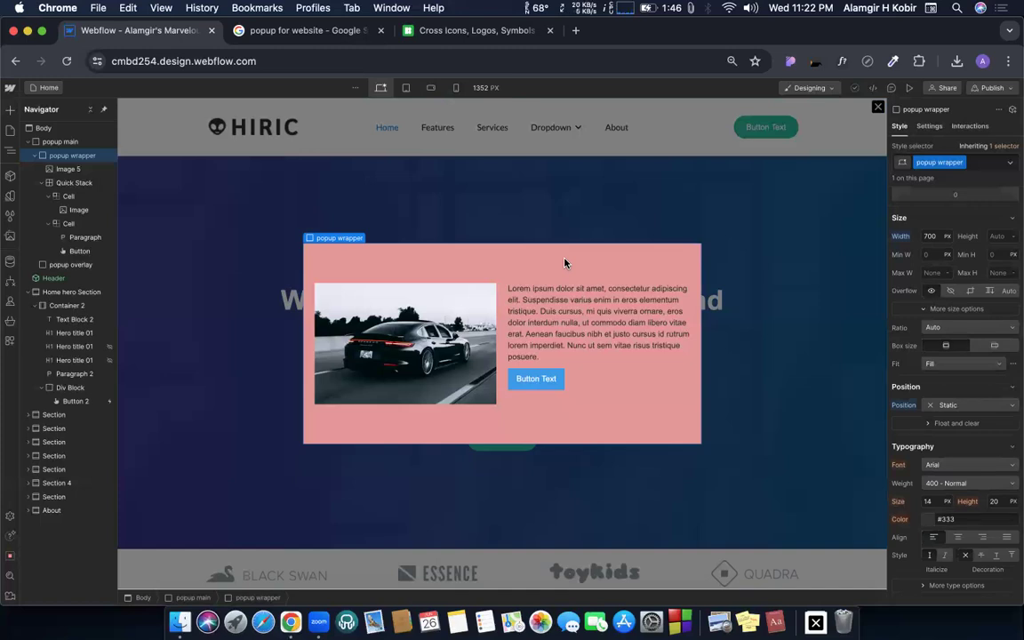
click(968, 409)
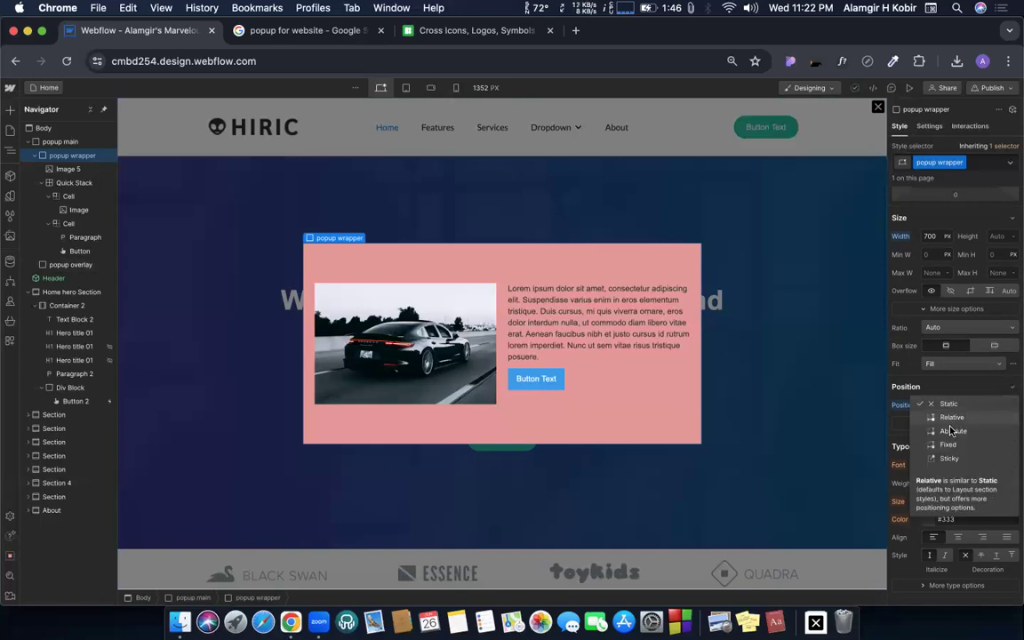
click(952, 417)
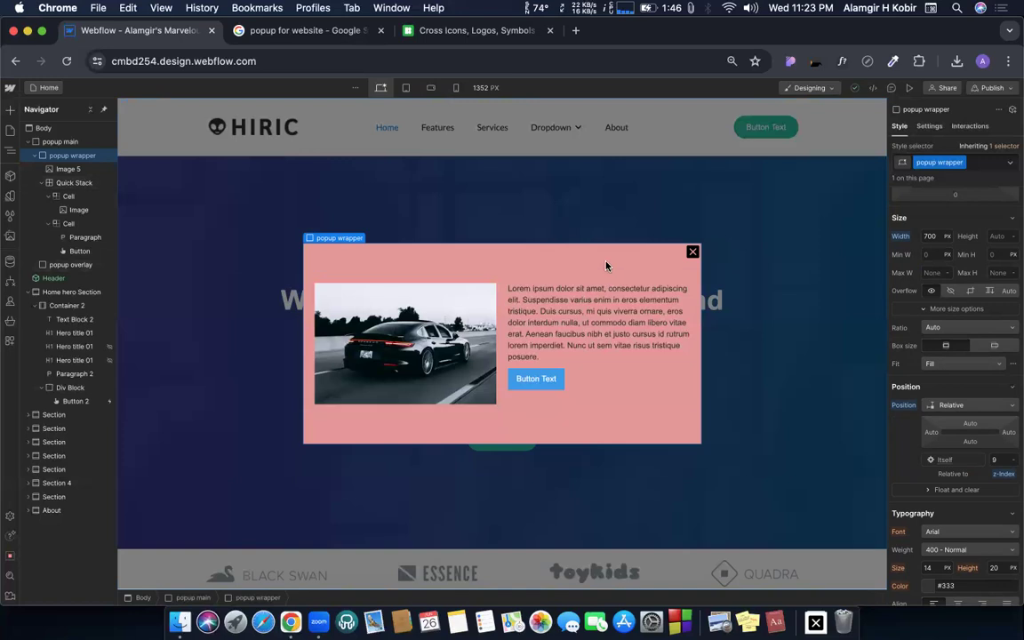
scroll(982, 309, up, 3)
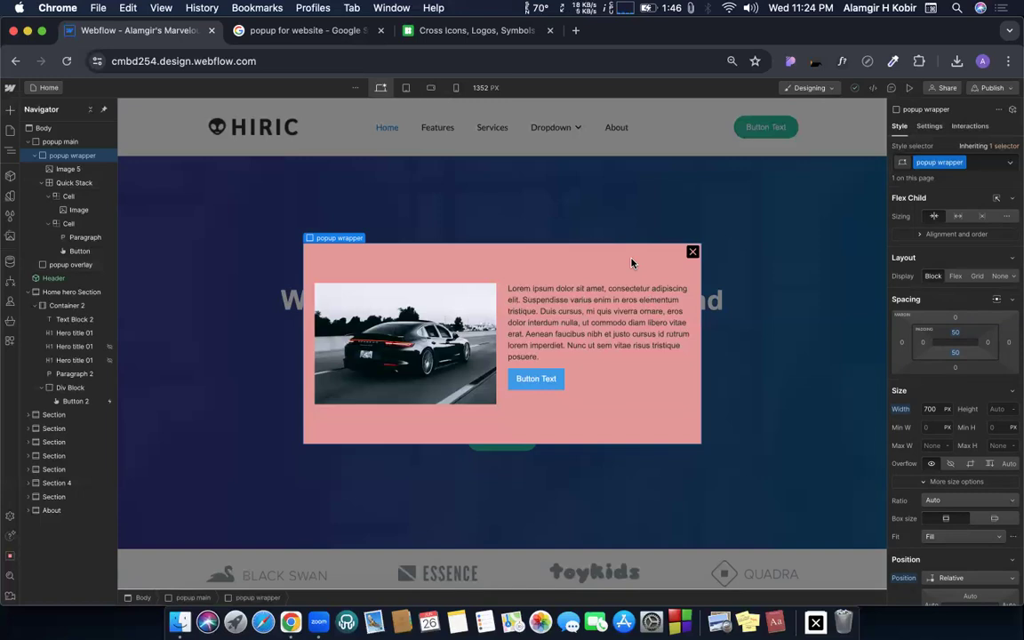
Step: Give the cross icon a 10 px right margin and a 10 px top margin
click(693, 252)
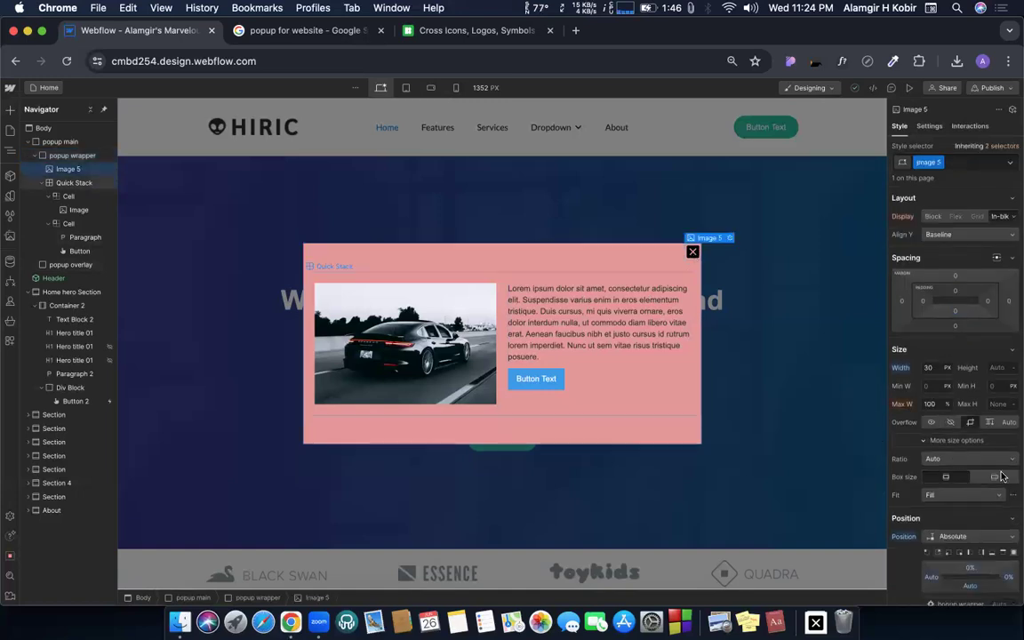
click(988, 301)
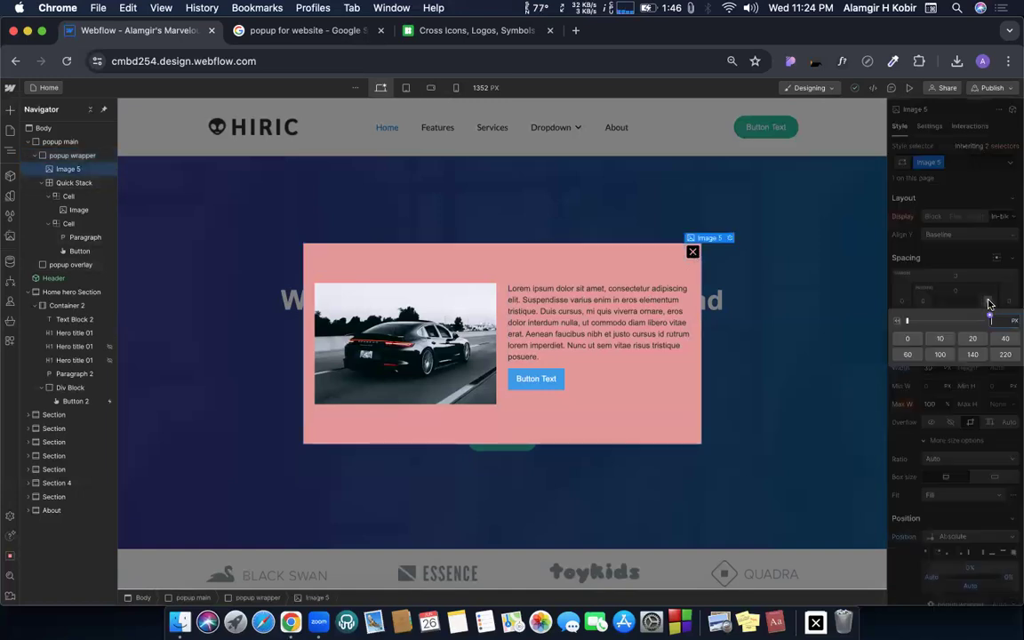
click(1008, 301)
click(1008, 302)
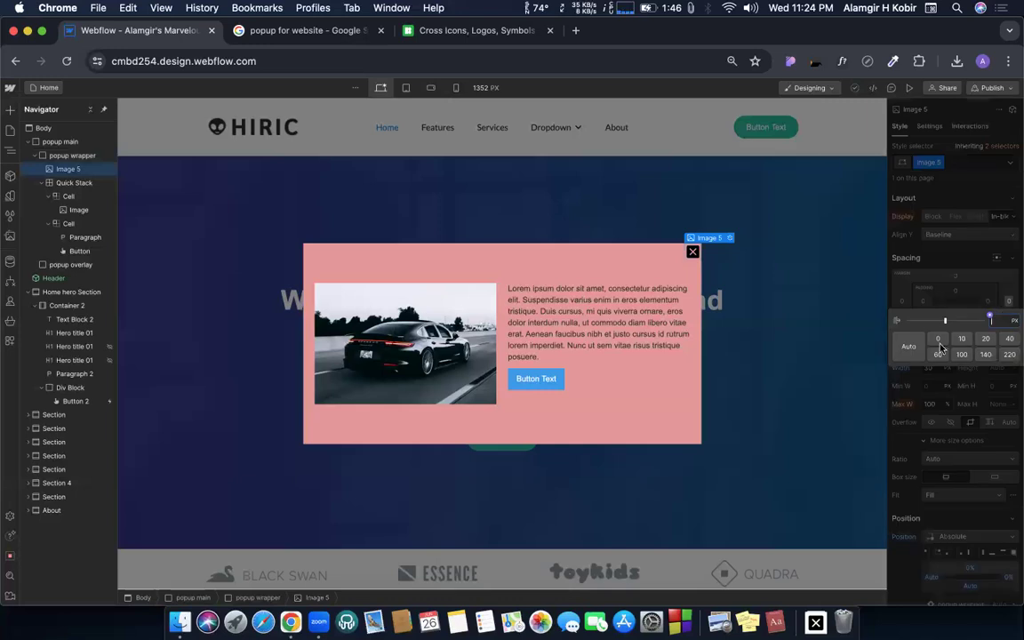
click(960, 339)
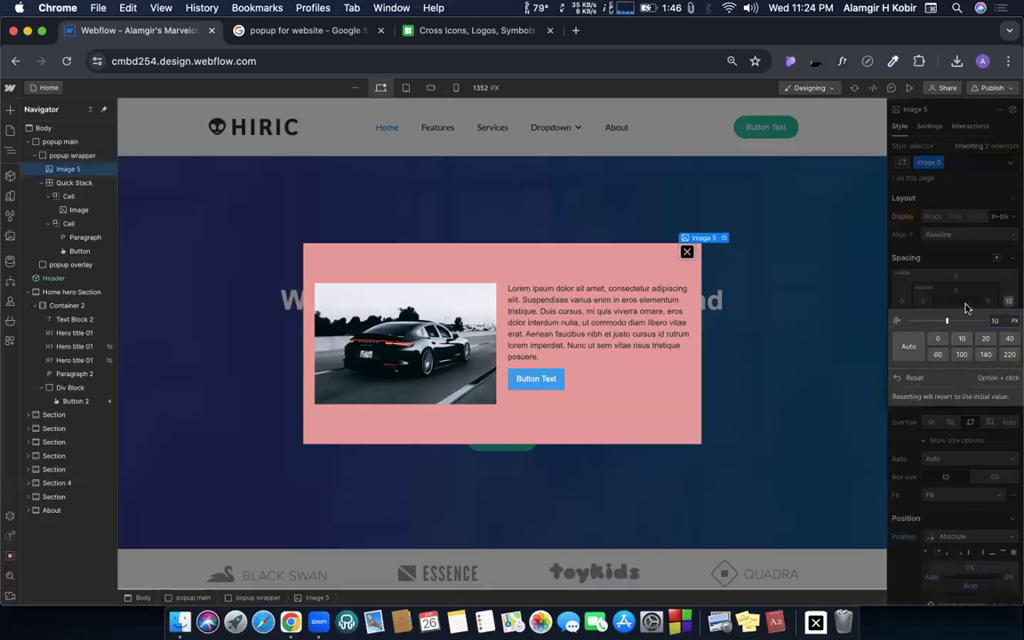
click(955, 276)
click(960, 312)
click(964, 266)
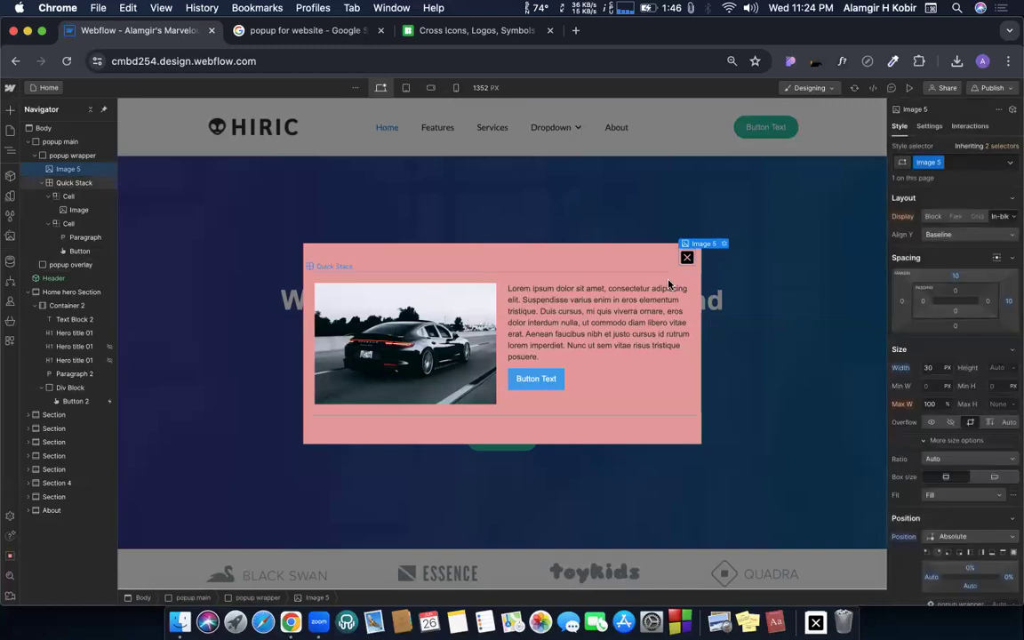
Step: Rename the cross icon's class to popup cross and preview the page
double_click(923, 160)
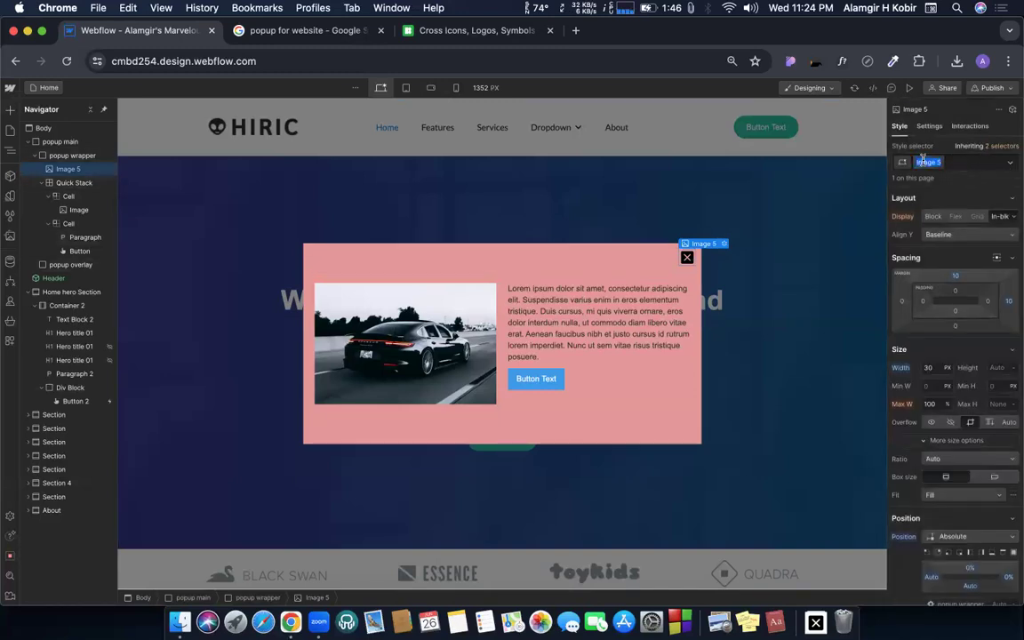
text(popup cross)
key(Return)
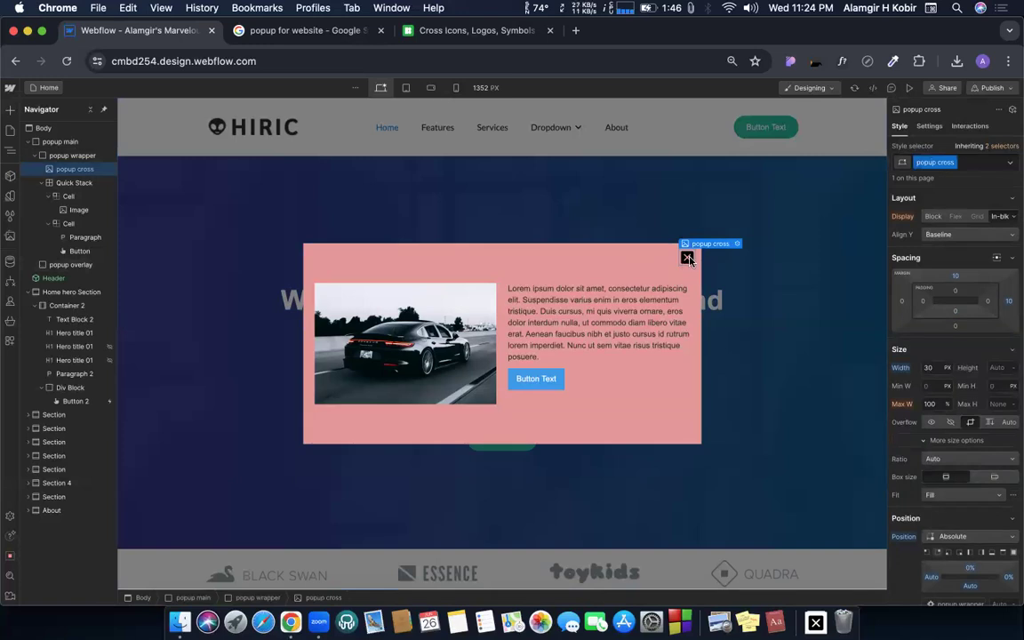
click(908, 89)
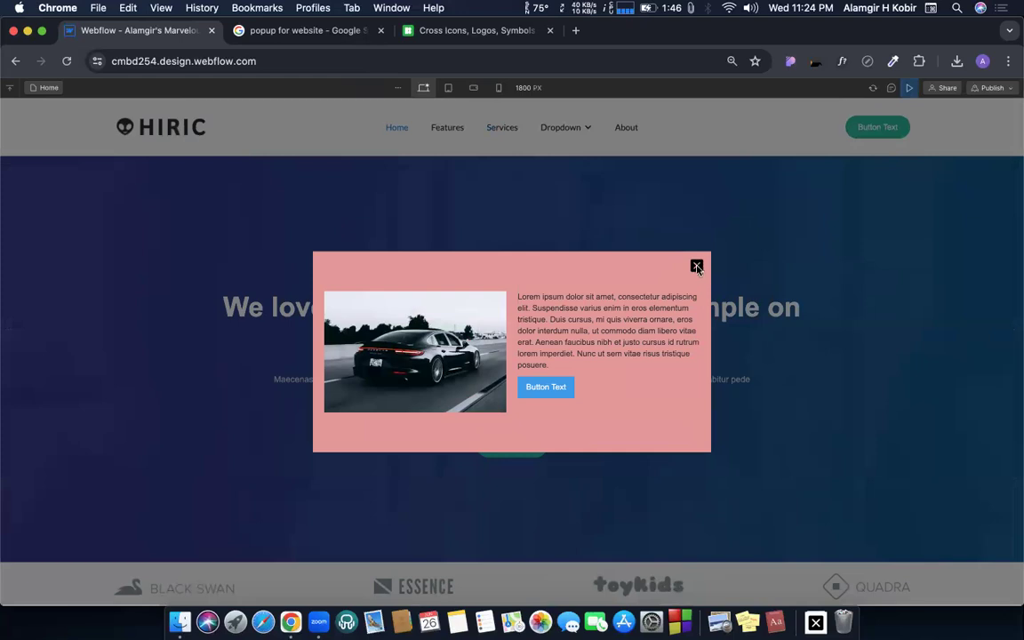
Step: Set the popup cross icon's cursor to pointer and check it in the page preview
click(908, 90)
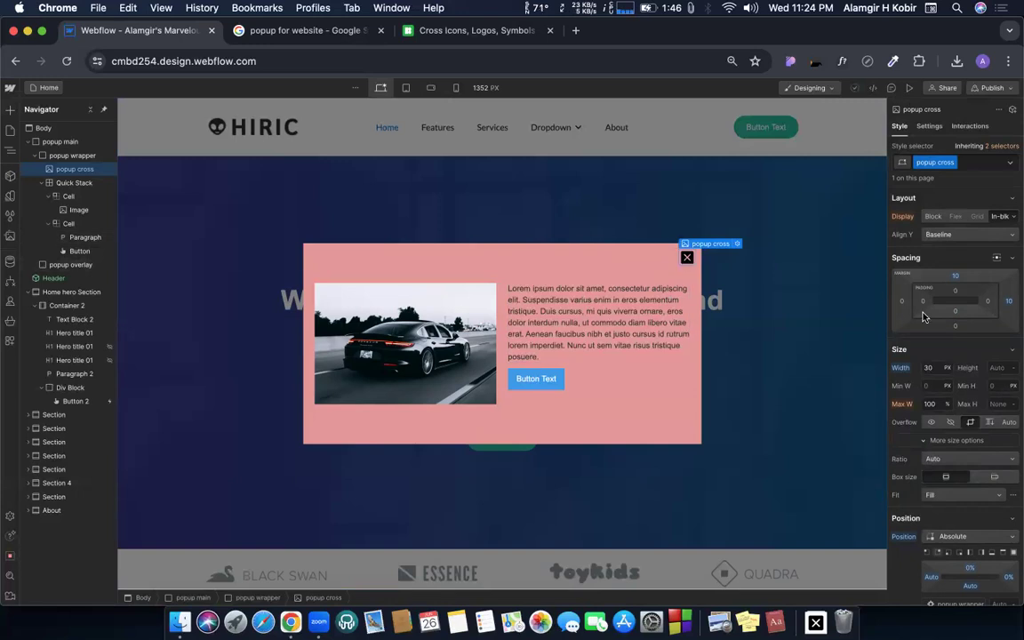
scroll(924, 313, down, 10)
scroll(923, 313, down, 5)
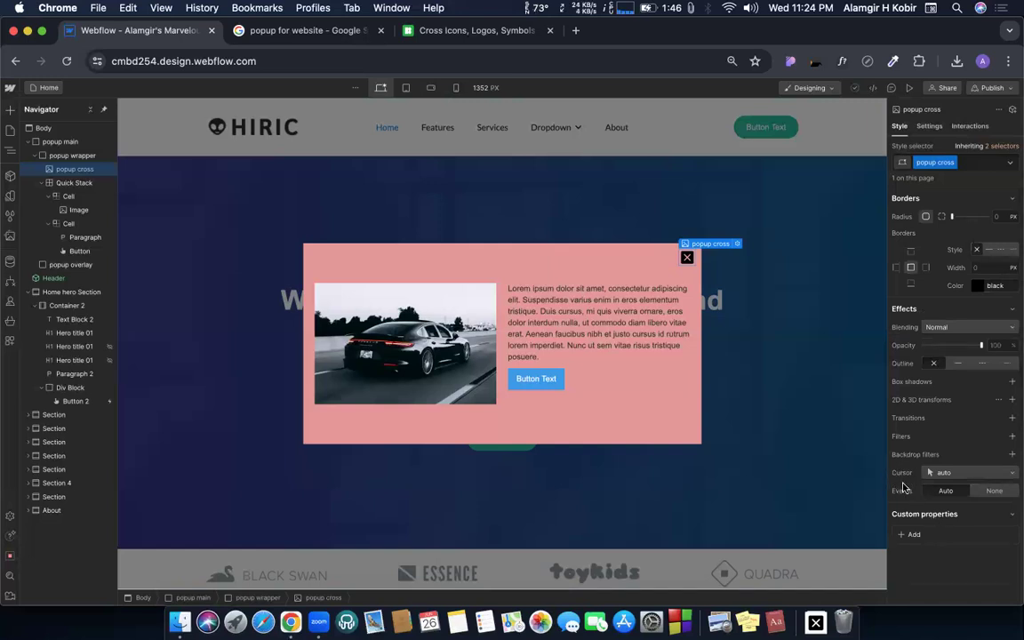
click(944, 473)
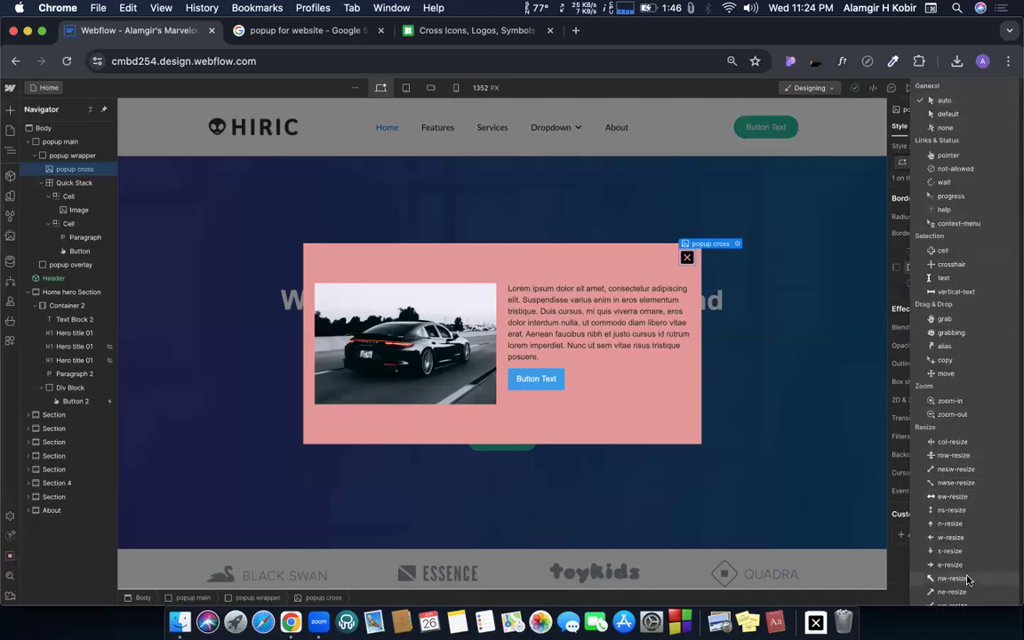
click(950, 156)
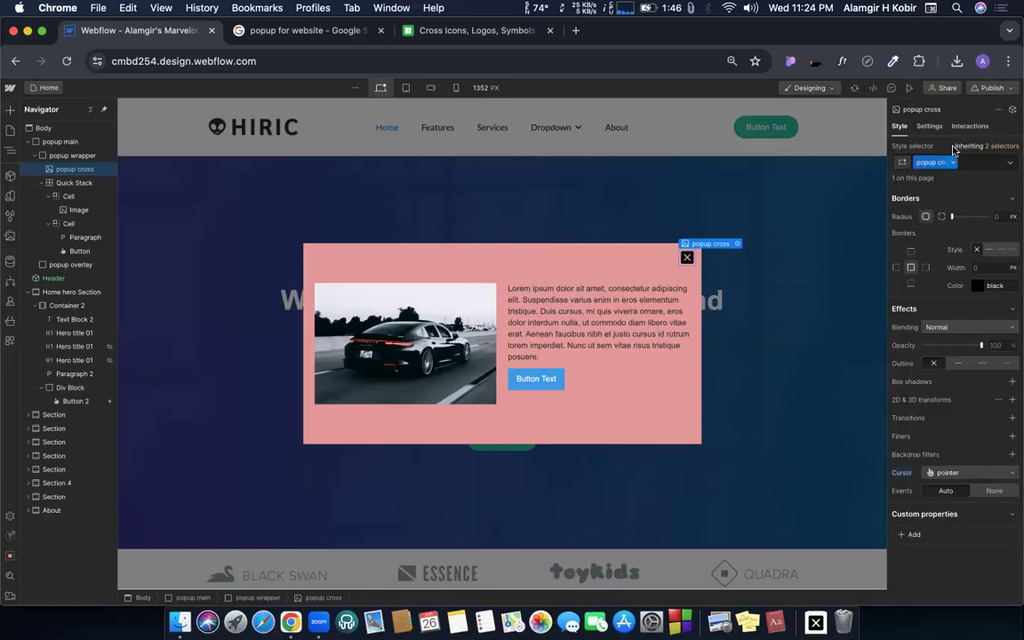
click(909, 88)
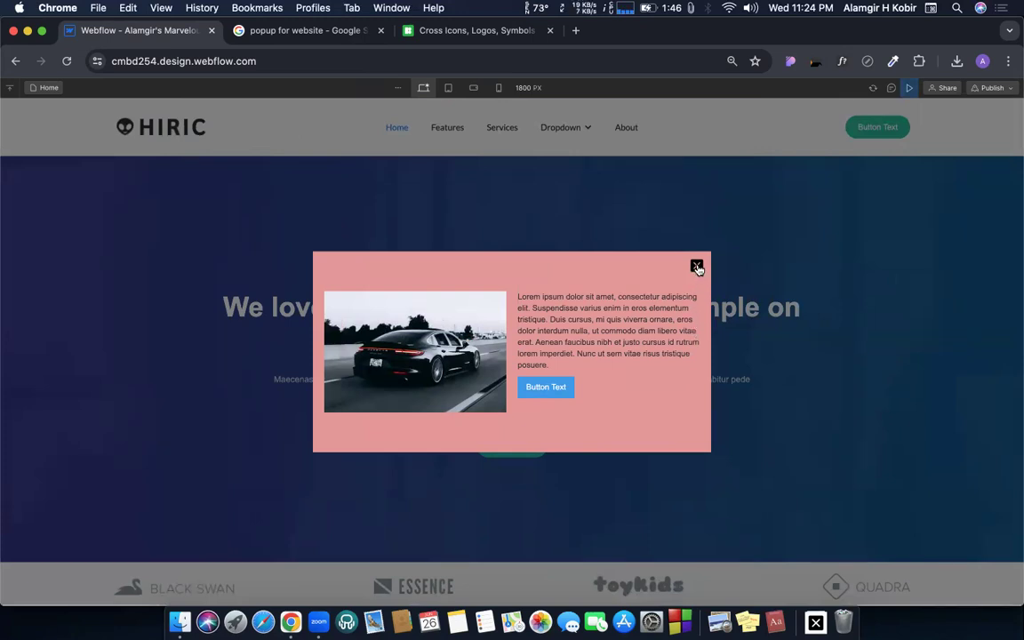
click(905, 89)
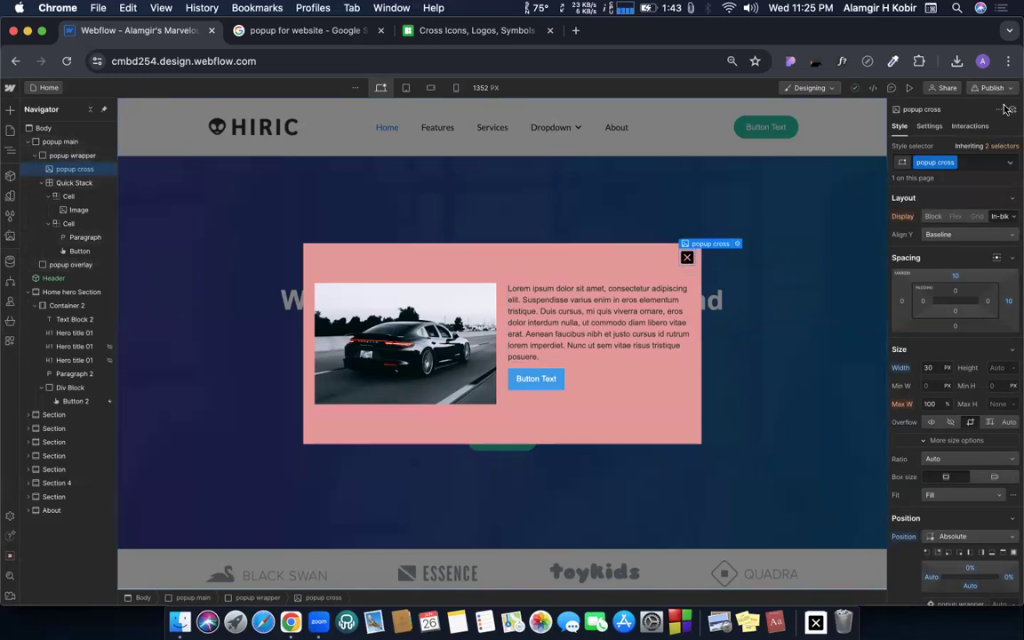
Step: Add a mouse click trigger to the popup cross that starts a new timed animation on the first click
click(969, 126)
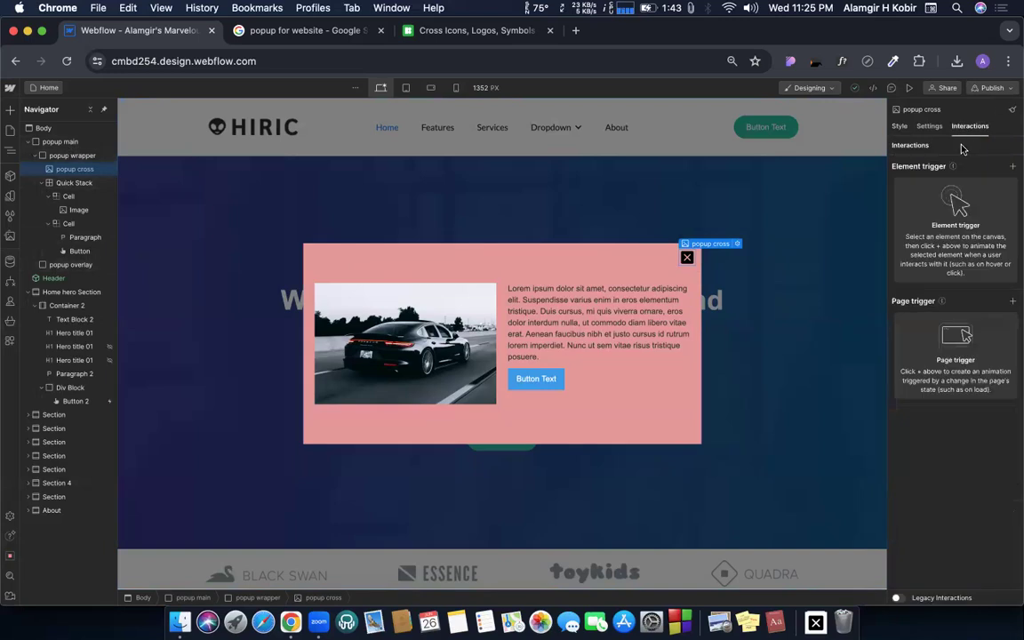
click(1013, 166)
click(924, 190)
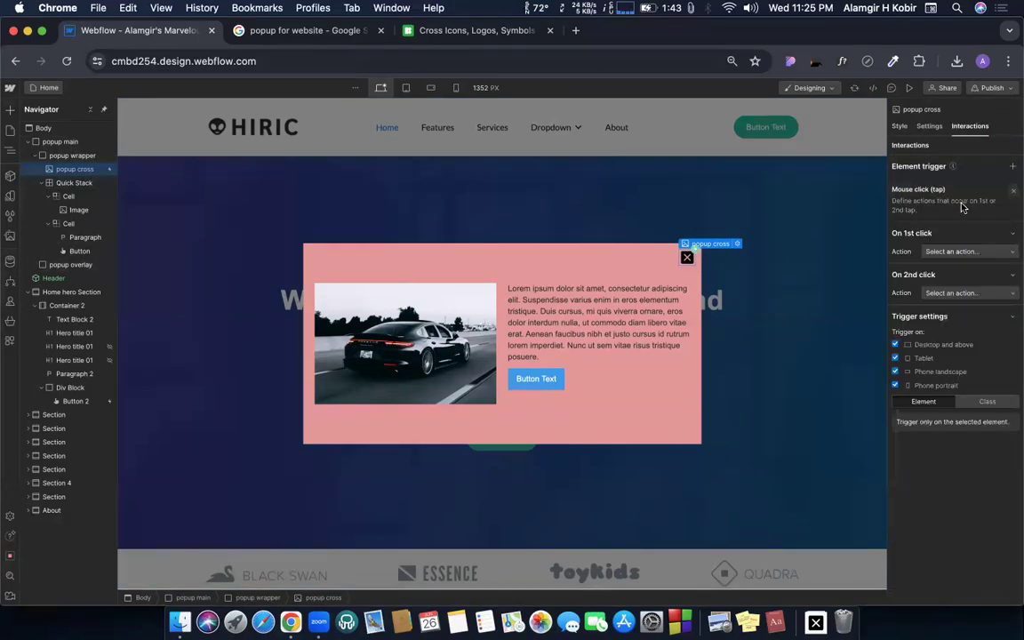
scroll(962, 207, down, 1)
click(942, 226)
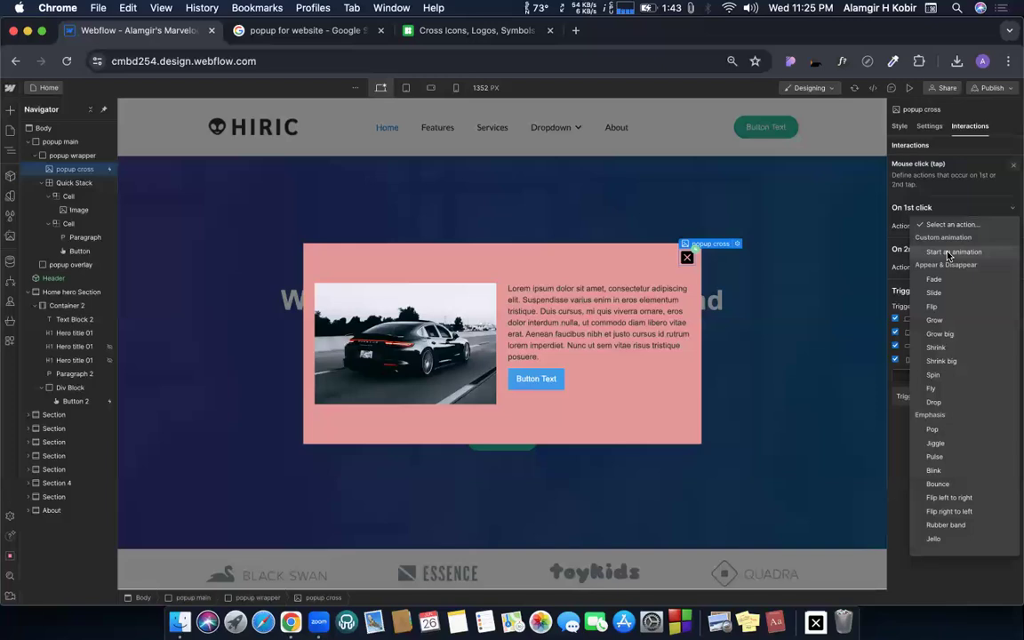
click(948, 254)
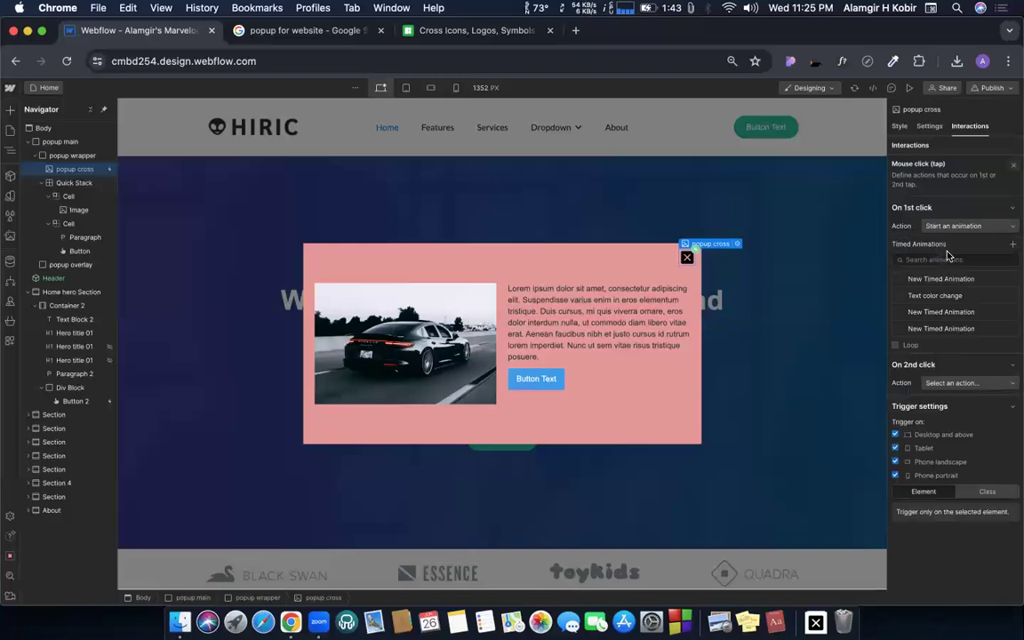
click(1011, 248)
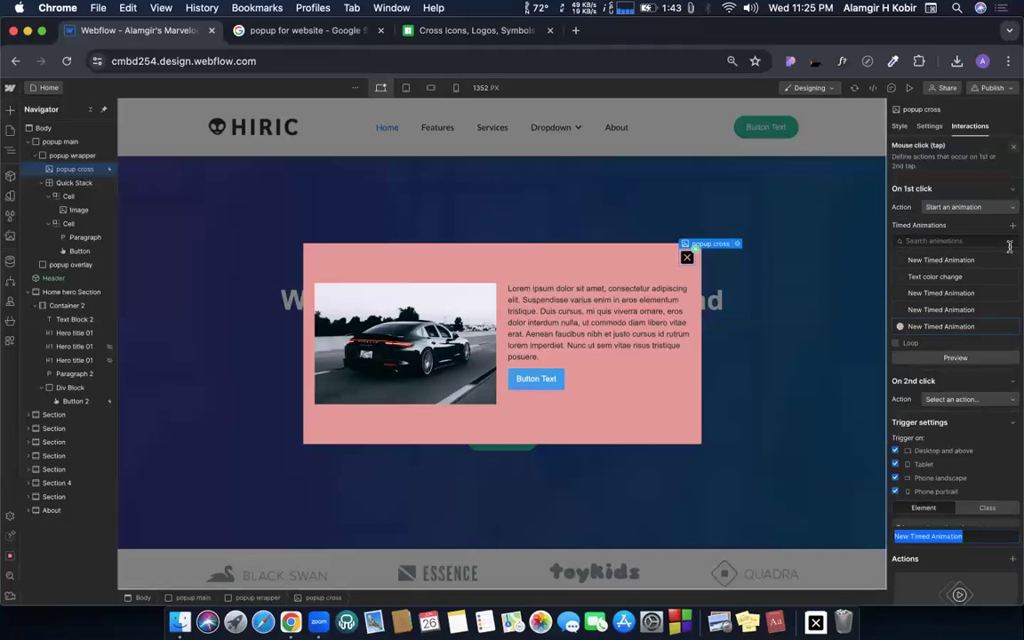
Step: Add a Hide/Show action with display None for popup main to the cross icon's animation, and save it
click(451, 173)
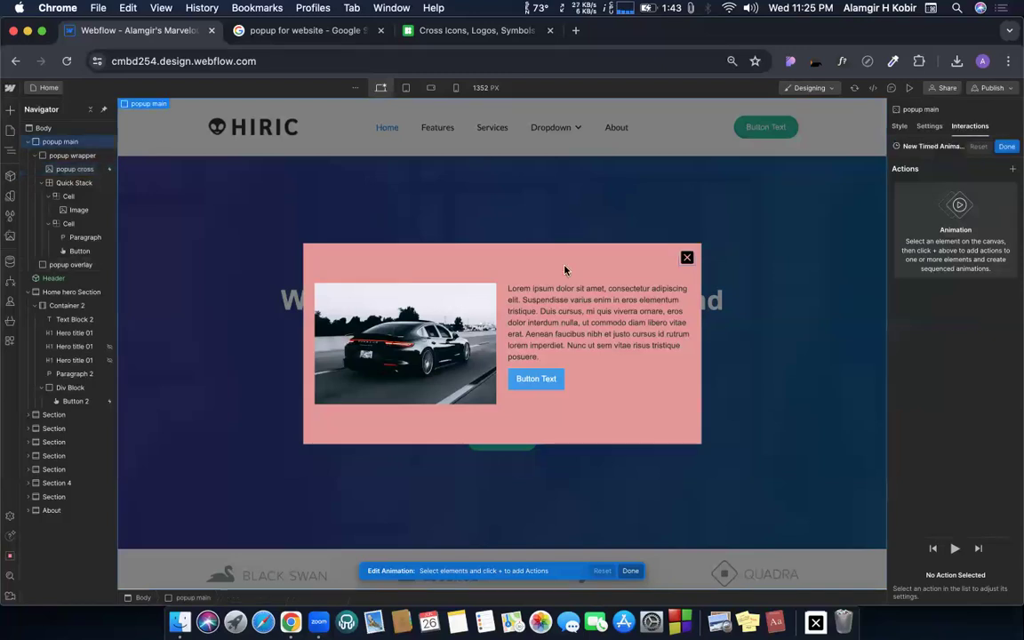
click(1012, 169)
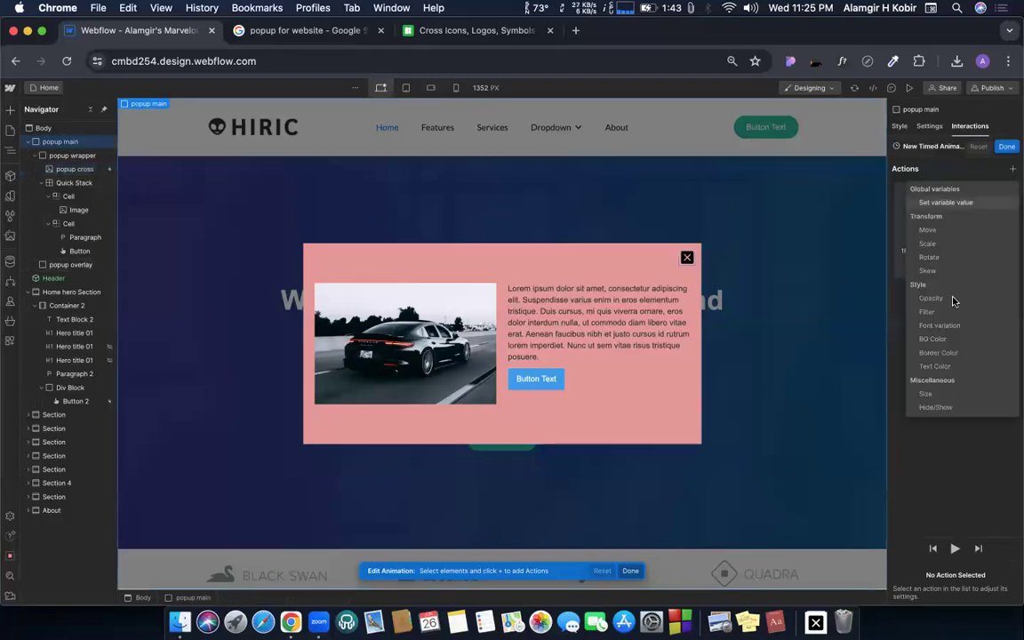
click(932, 408)
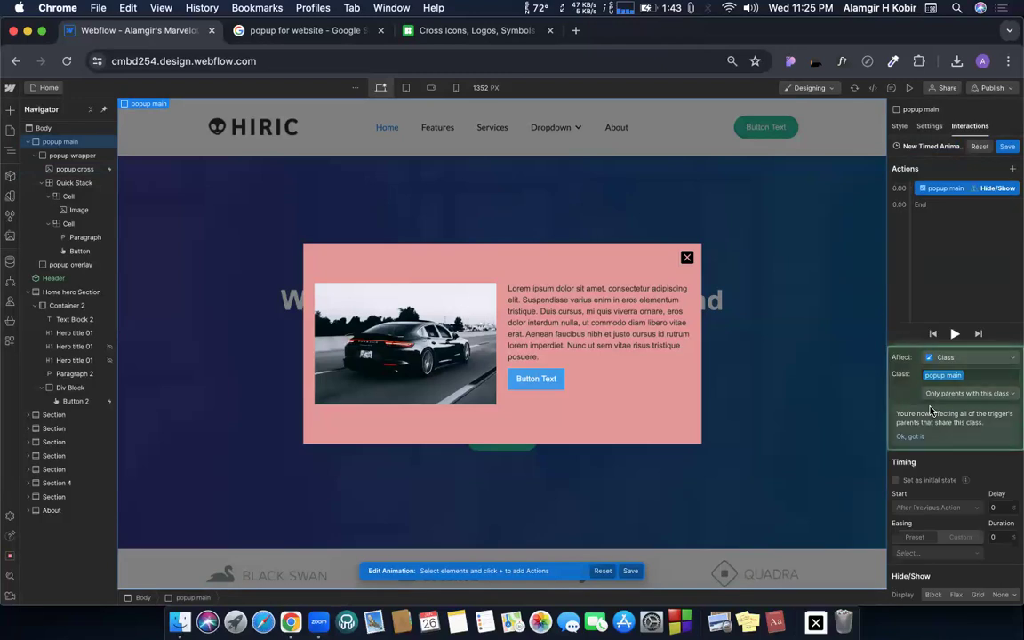
click(997, 595)
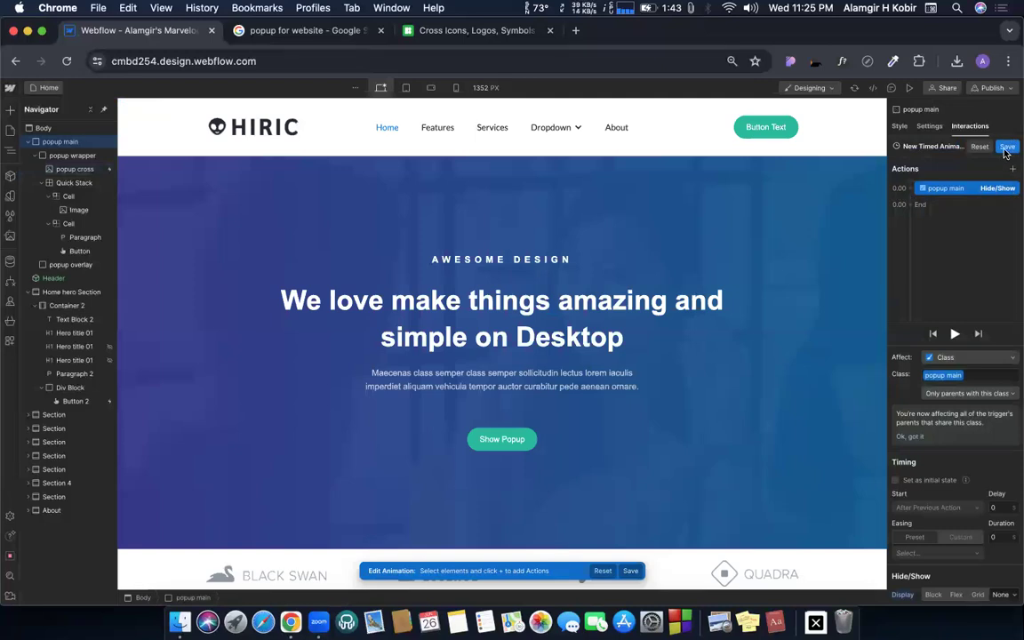
click(1007, 148)
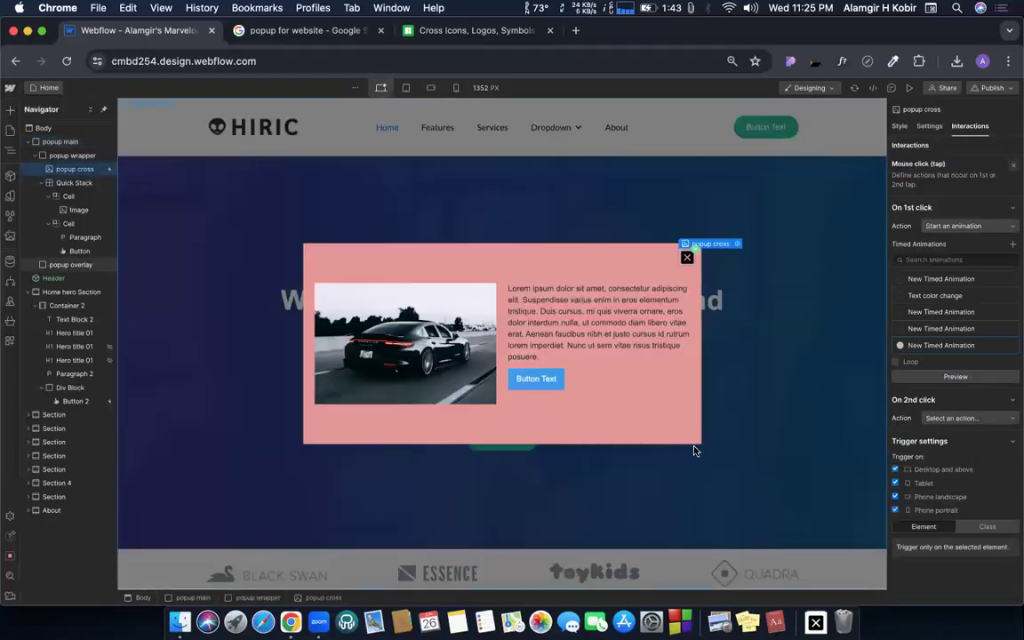
Step: Hide the popup main element by setting its display to None
click(55, 141)
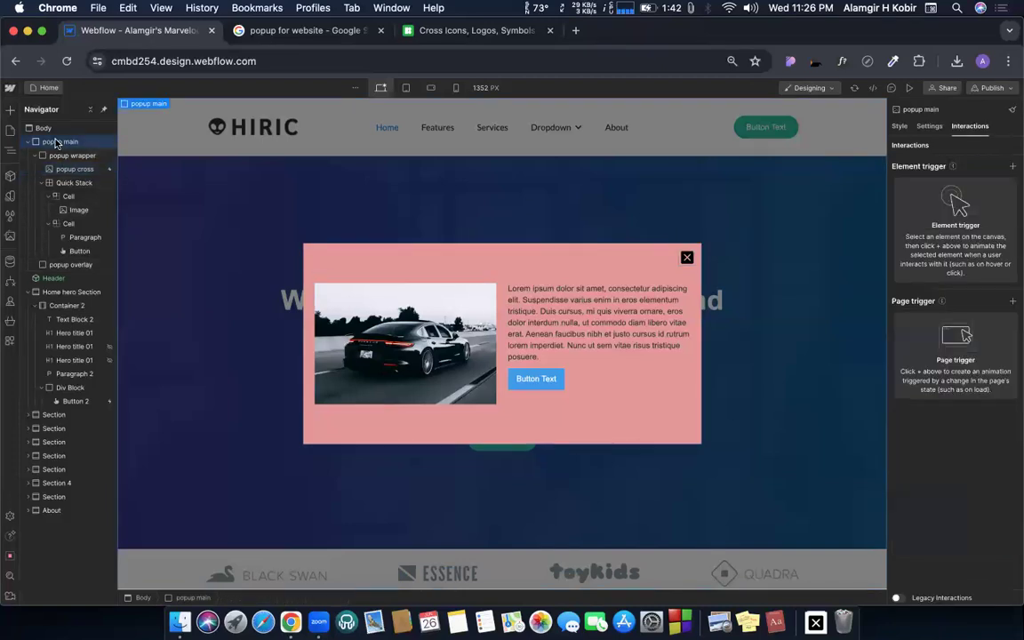
click(900, 127)
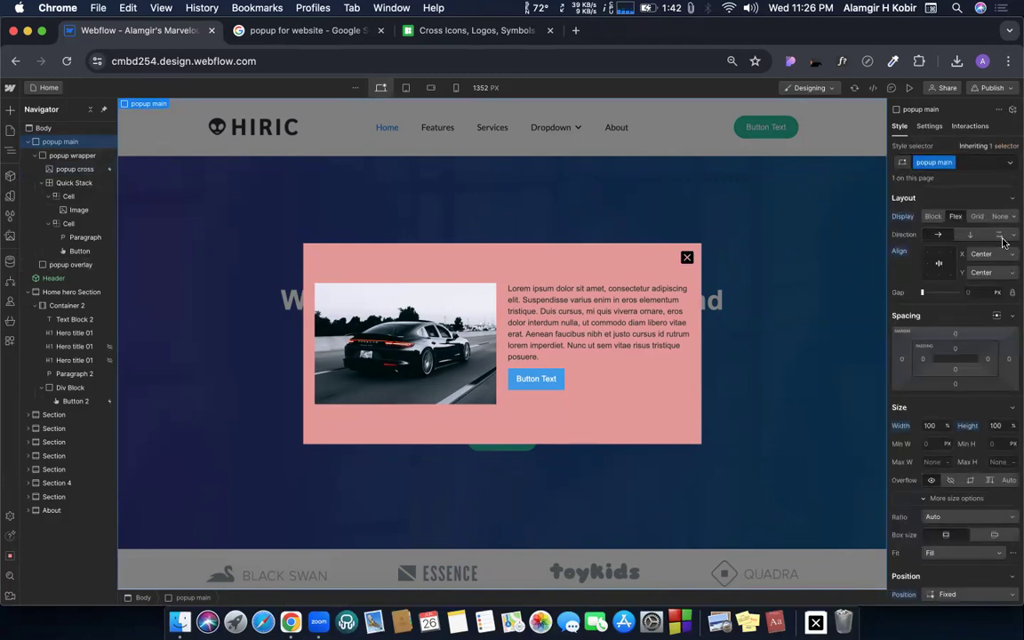
click(1000, 216)
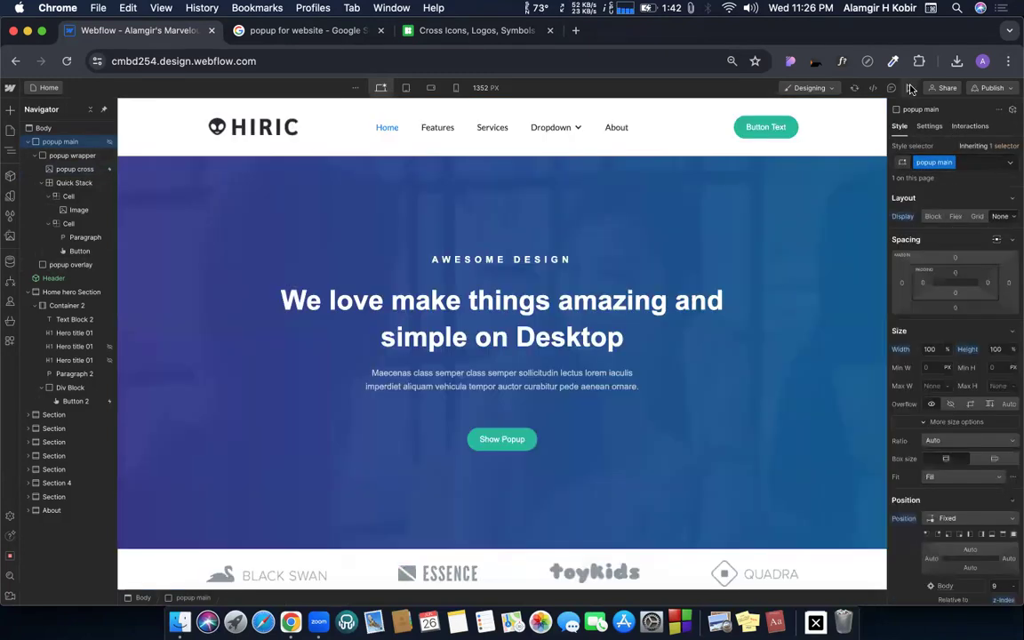
Step: Preview the page and test opening the popup with Show Popup and closing it with the cross icon
click(911, 88)
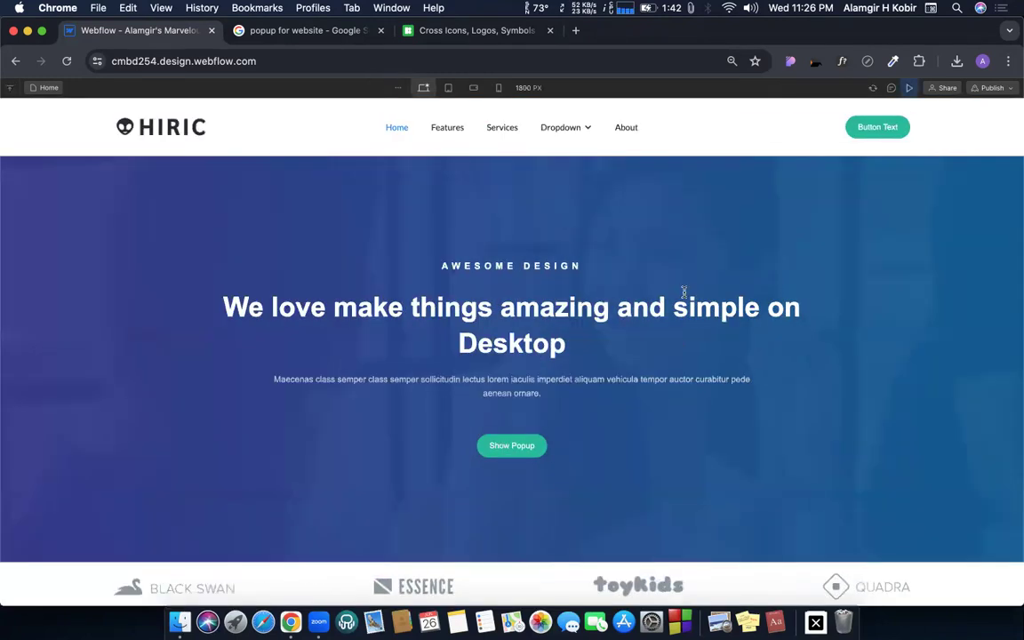
click(508, 459)
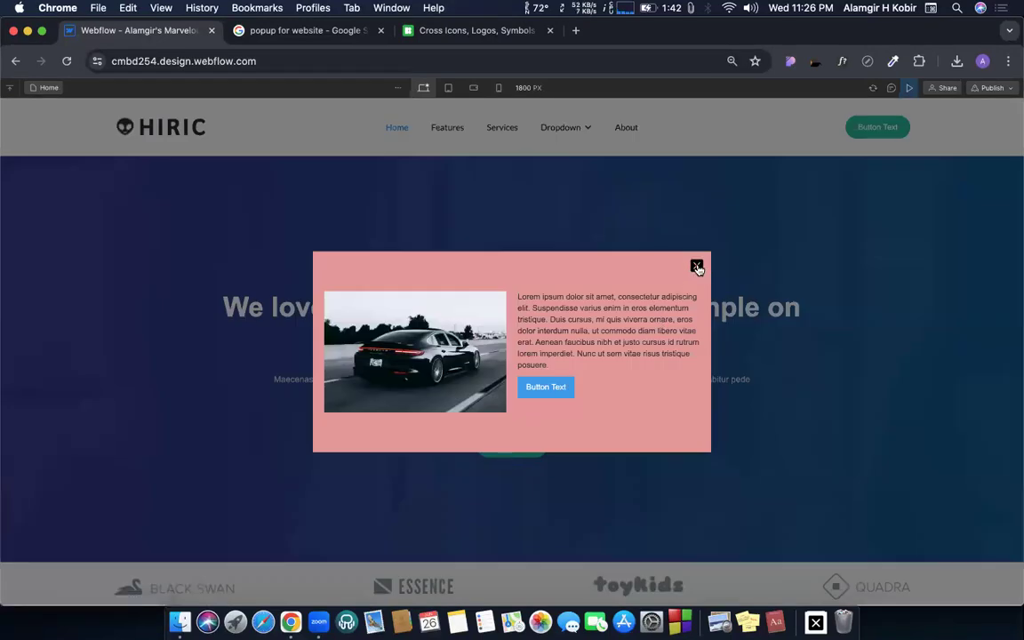
click(698, 267)
click(512, 446)
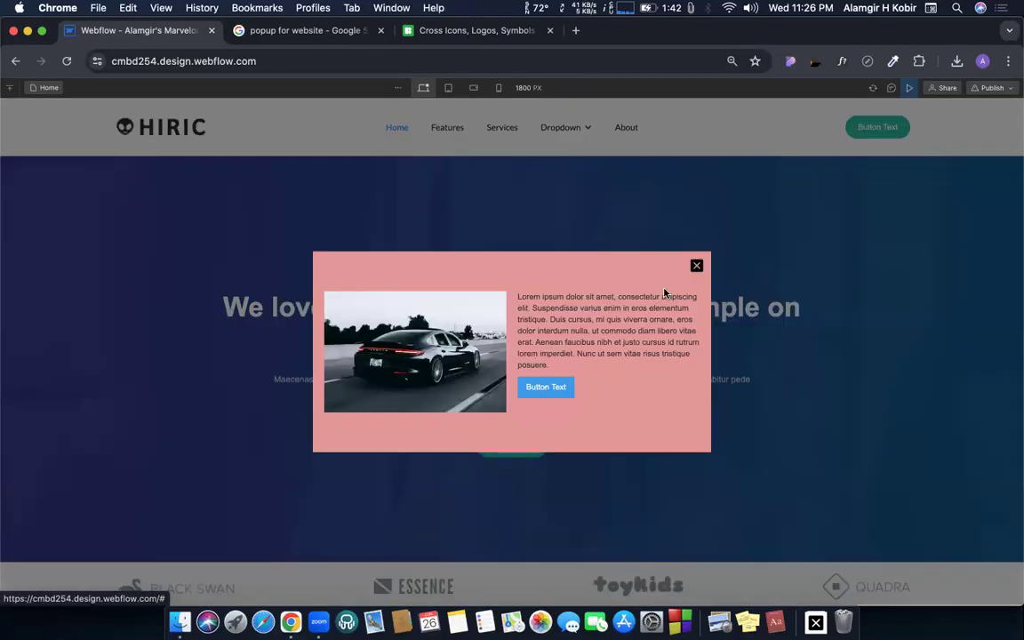
click(696, 266)
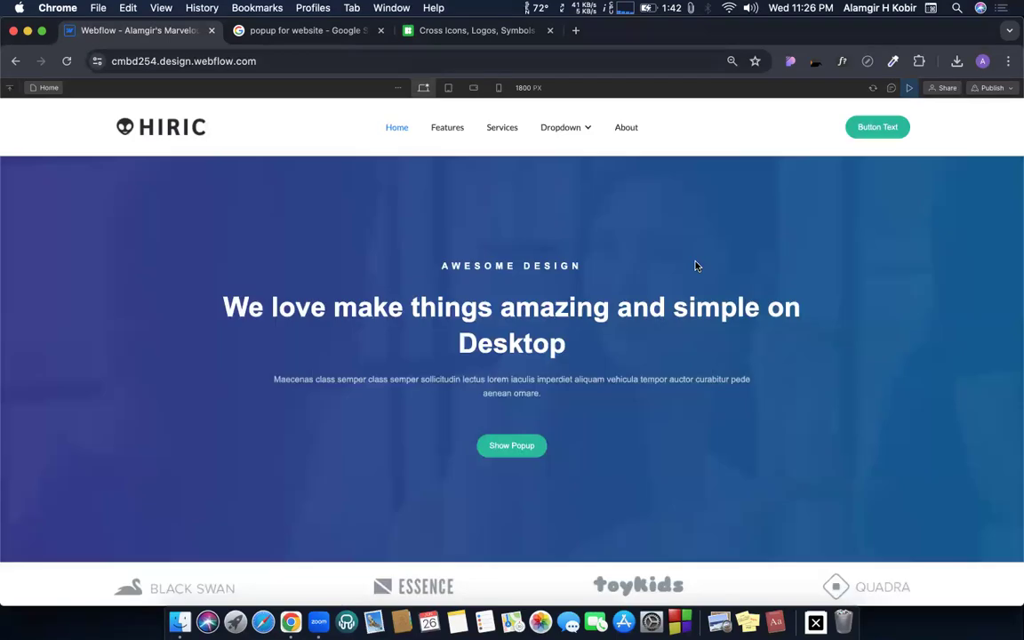
click(522, 446)
click(696, 267)
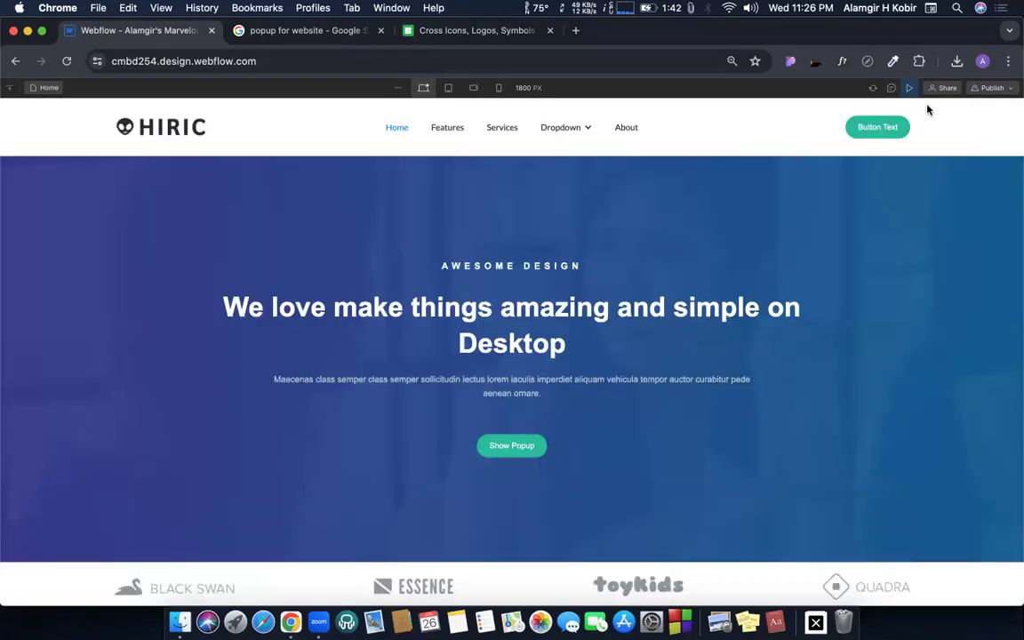
click(909, 92)
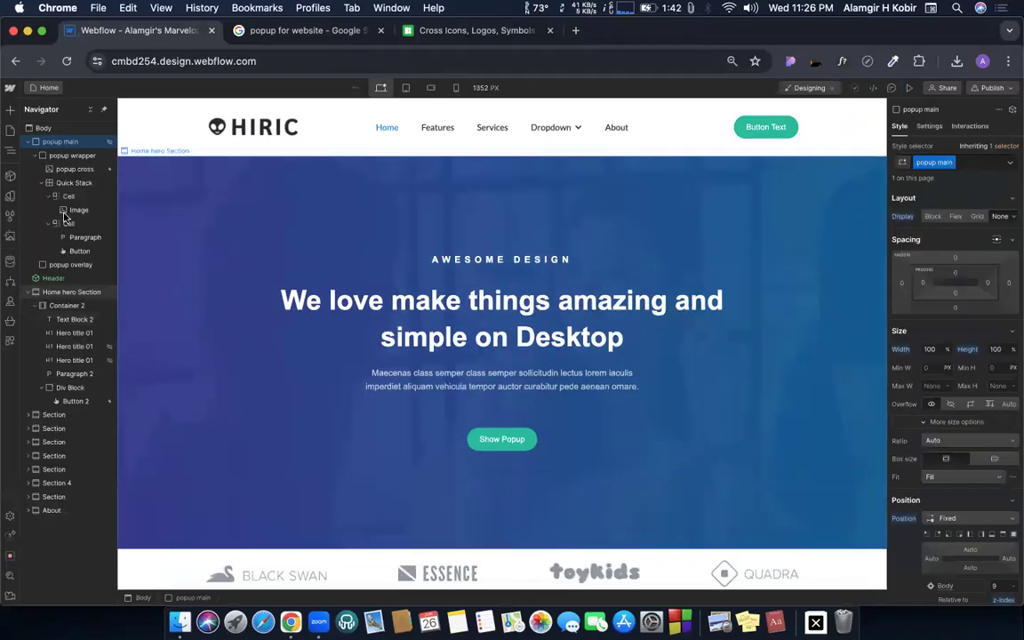
Step: Collapse the popup wrapper's children and set popup main's display back to Flex
click(36, 157)
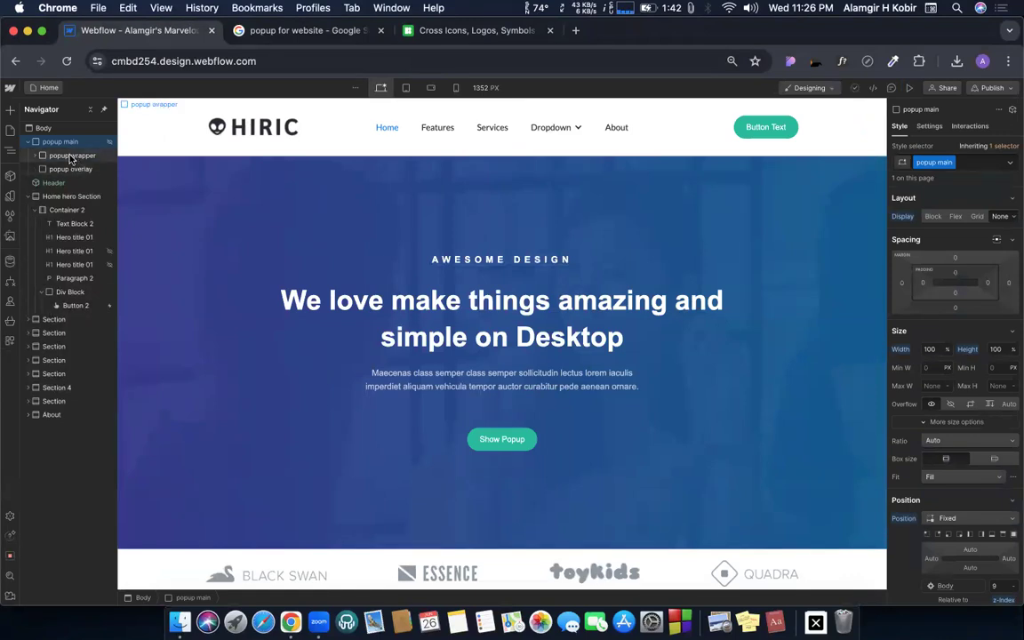
click(69, 170)
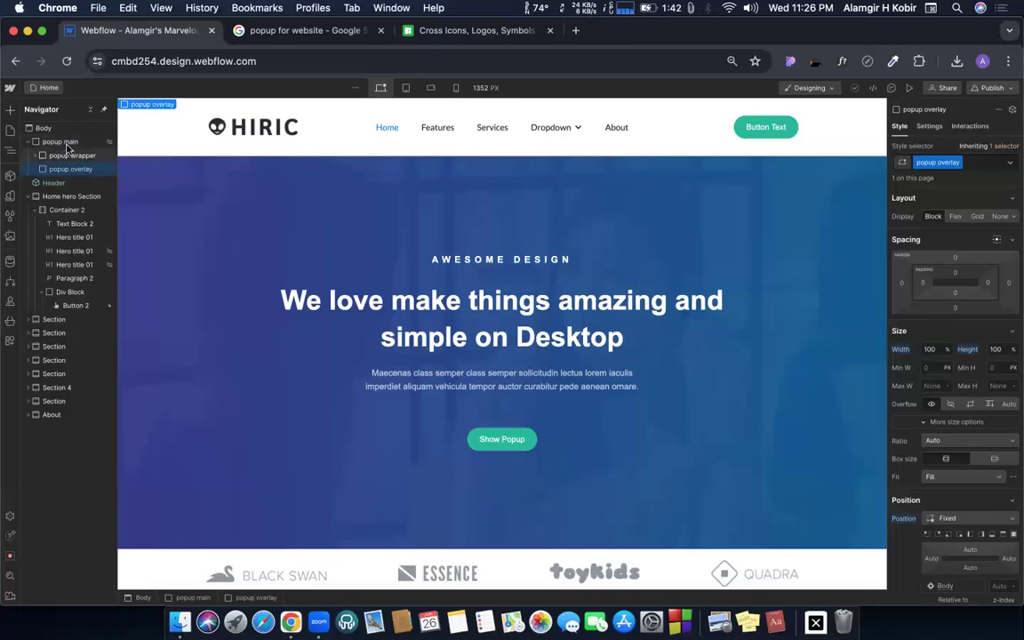
click(59, 142)
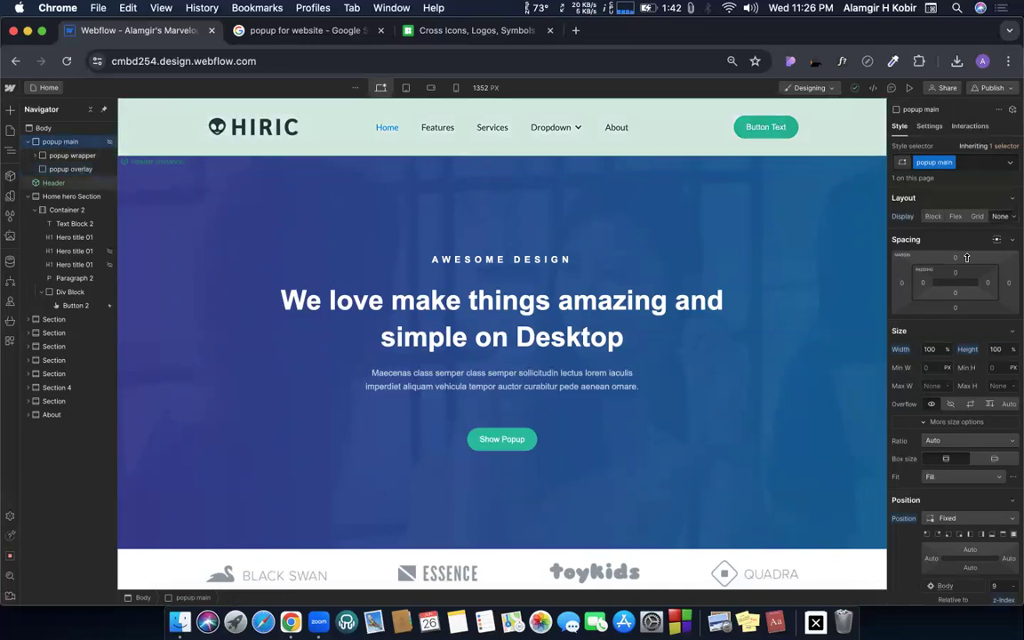
click(955, 216)
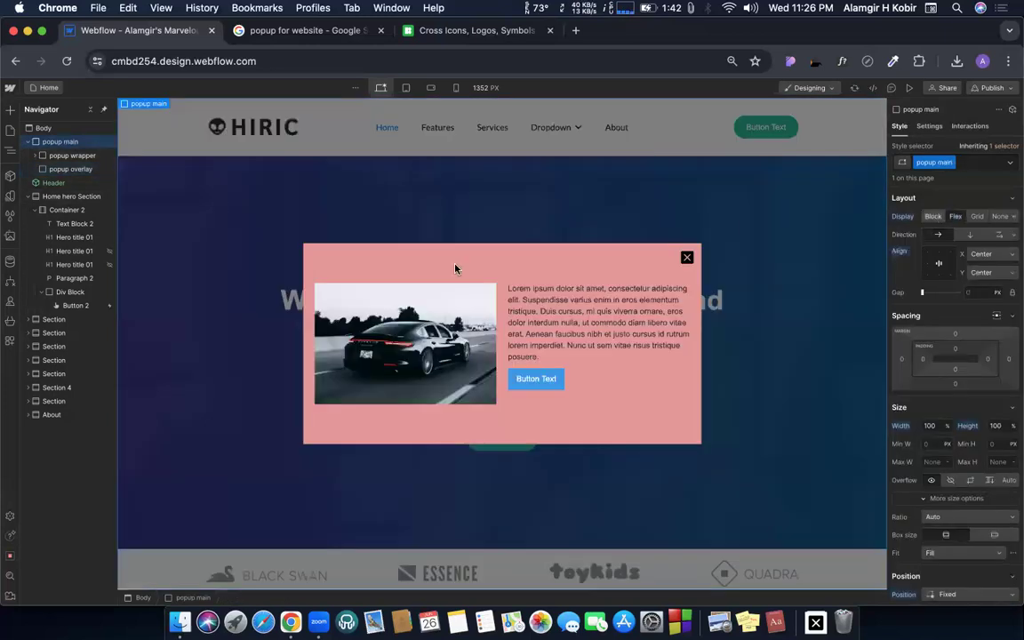
Step: Add a mouse click trigger to the popup overlay that starts the cross icon's existing hide animation on the first click
click(58, 168)
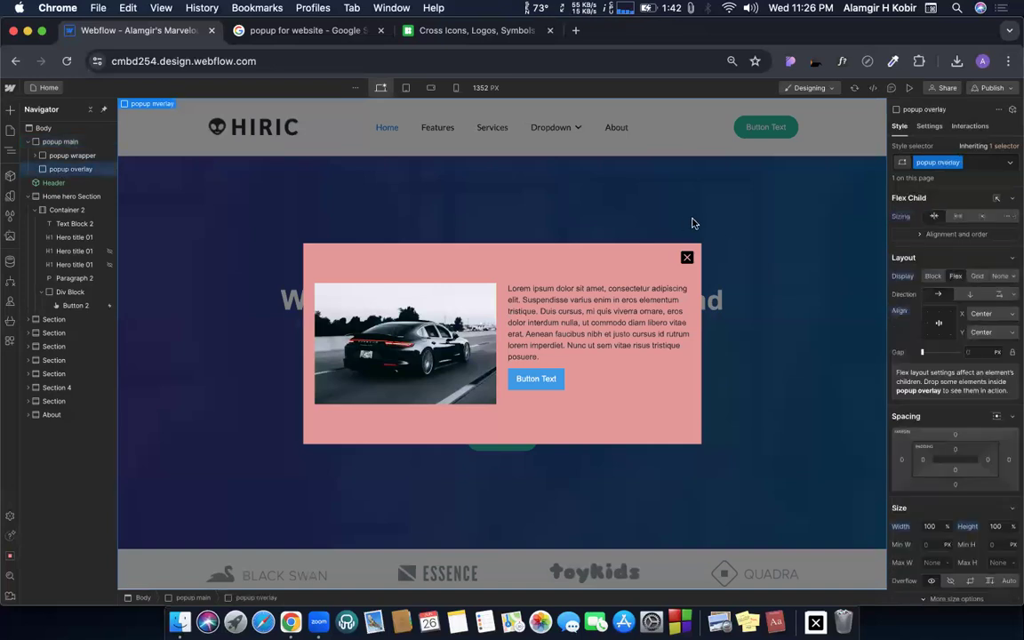
click(970, 125)
click(1013, 167)
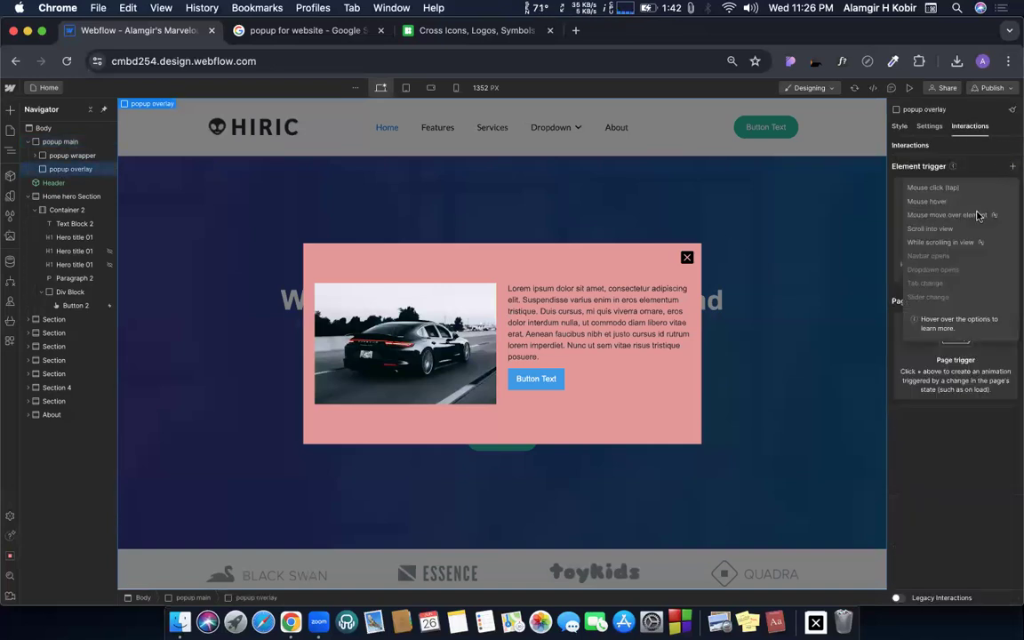
click(929, 188)
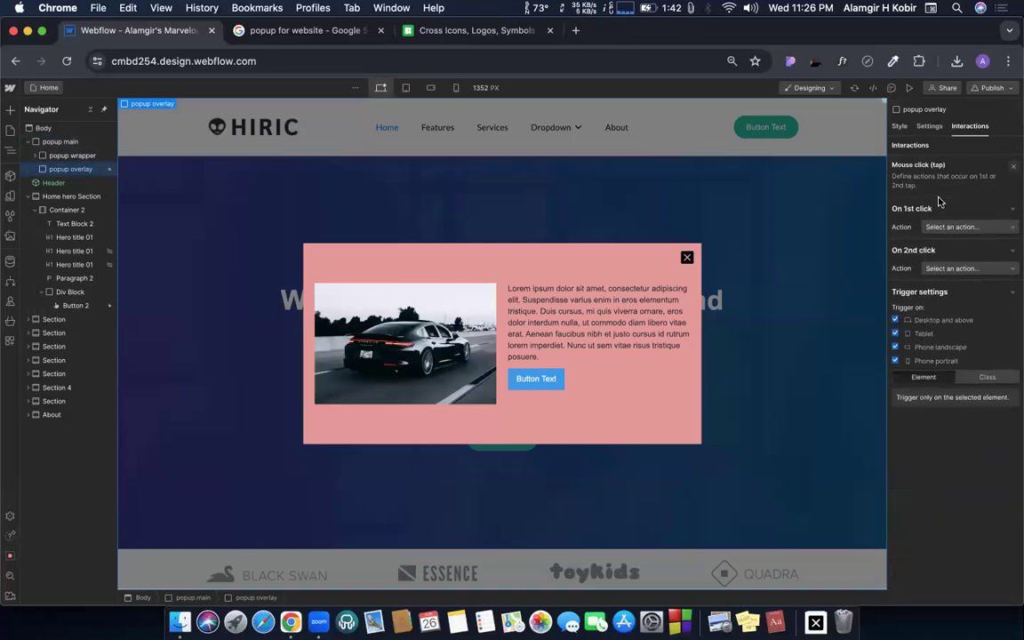
click(987, 229)
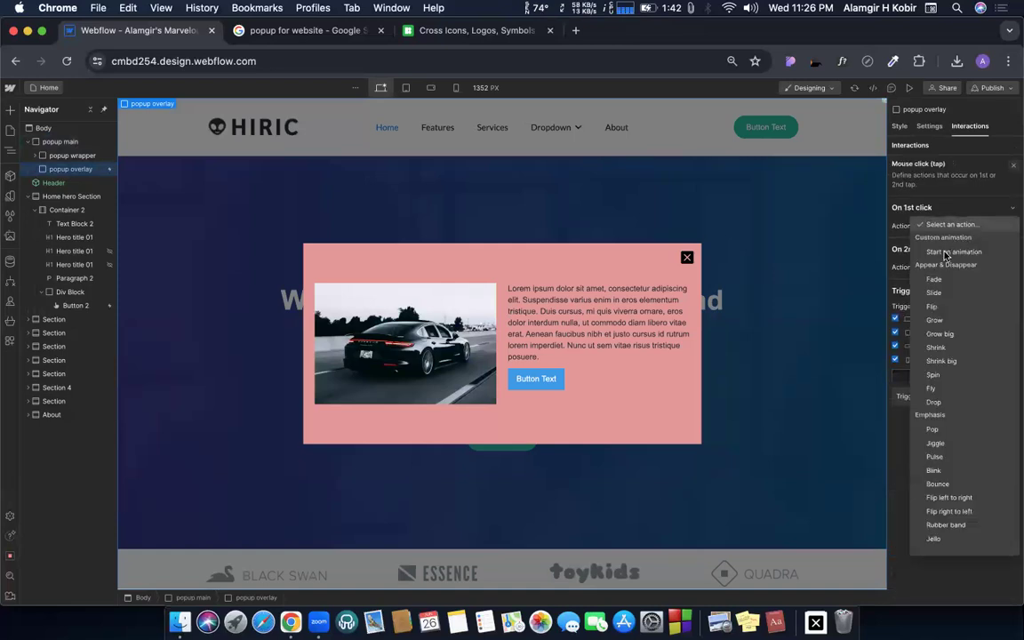
click(947, 240)
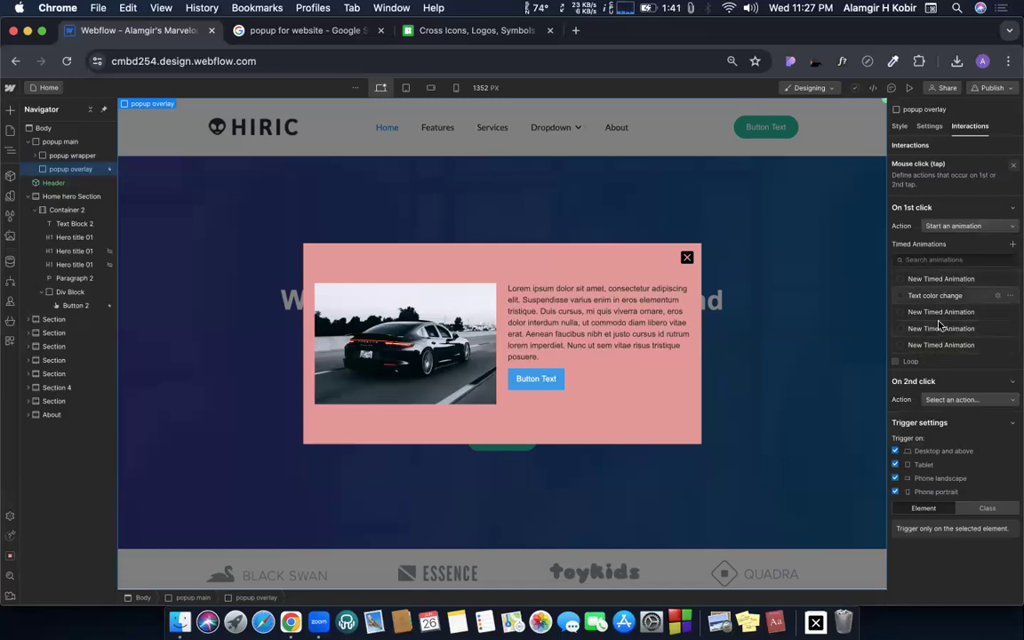
click(900, 345)
click(956, 377)
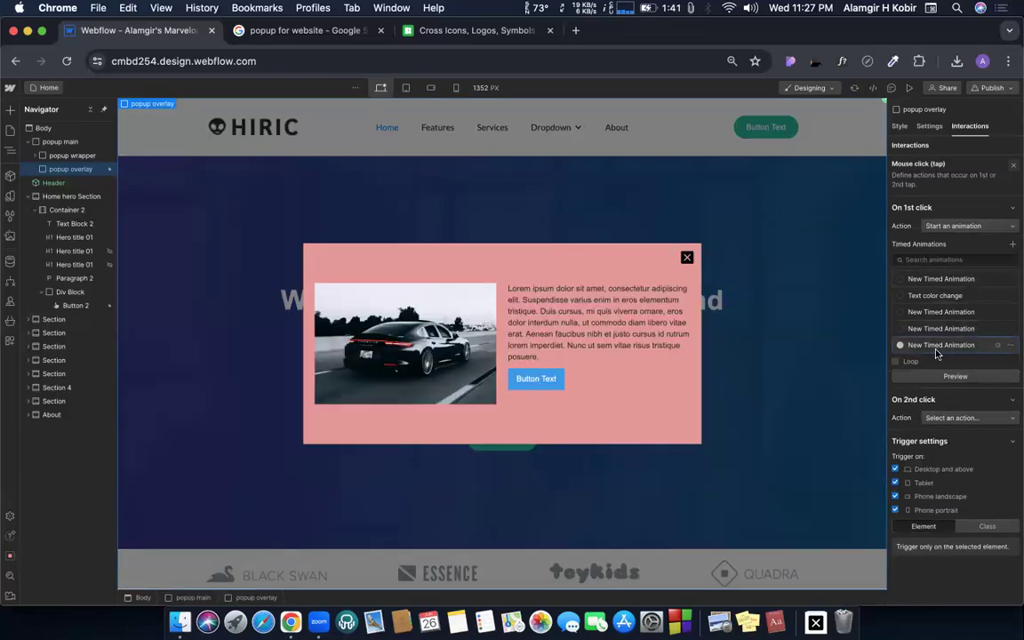
Step: Rename the timed animation selected for the popup overlay's first click to "Popup hide"
click(1010, 346)
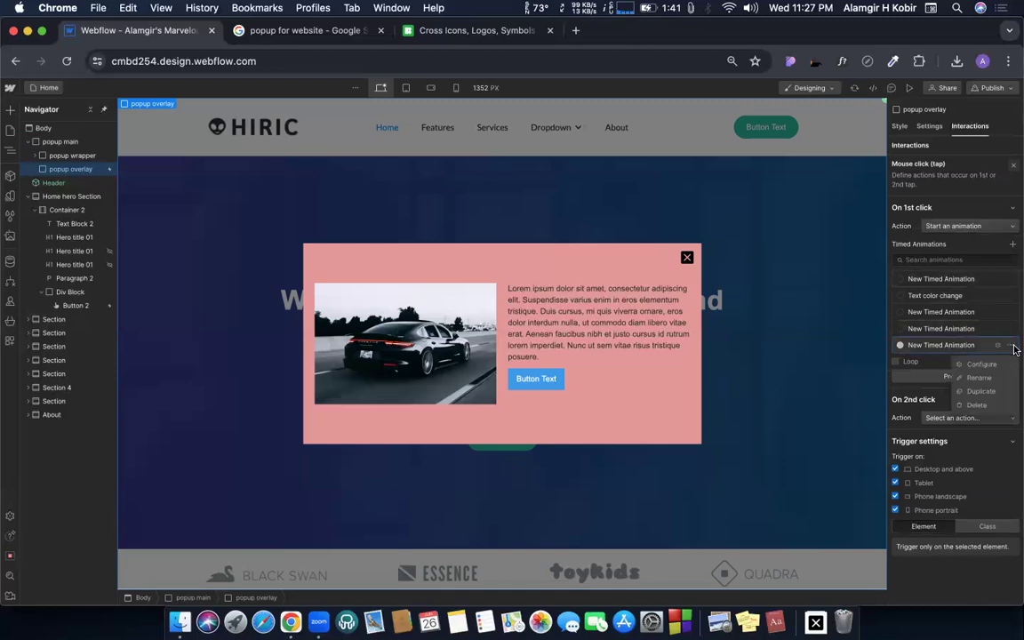
click(977, 378)
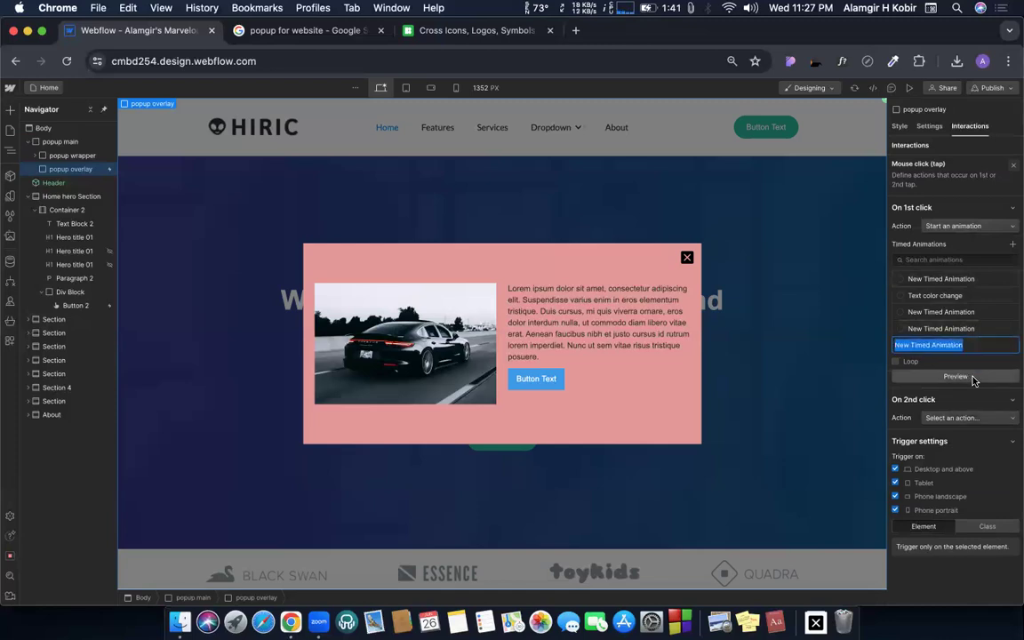
text(Po)
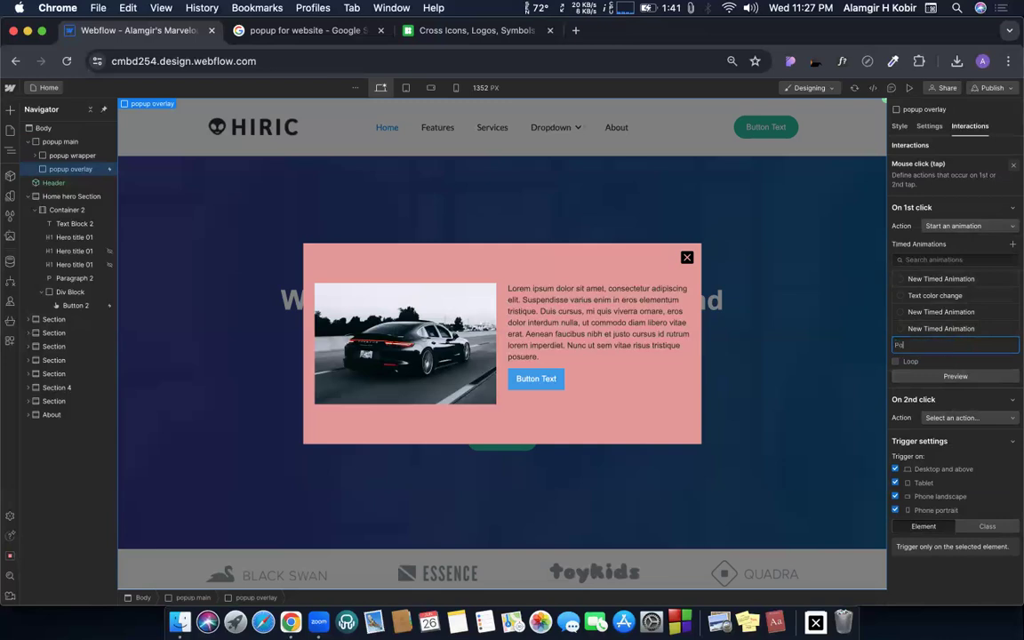
text(pup hide)
key(Return)
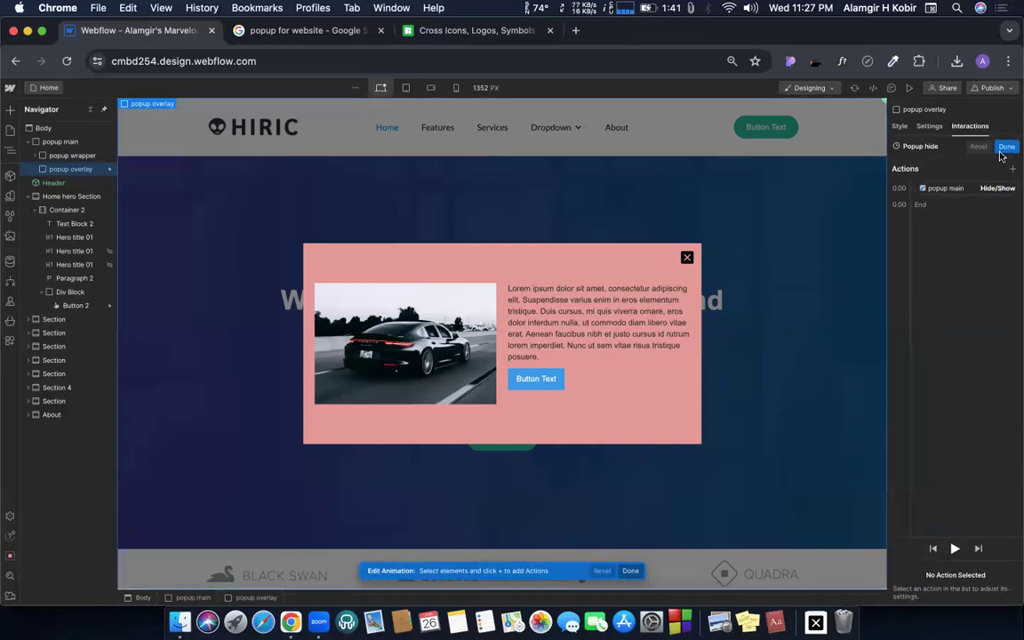
click(1006, 147)
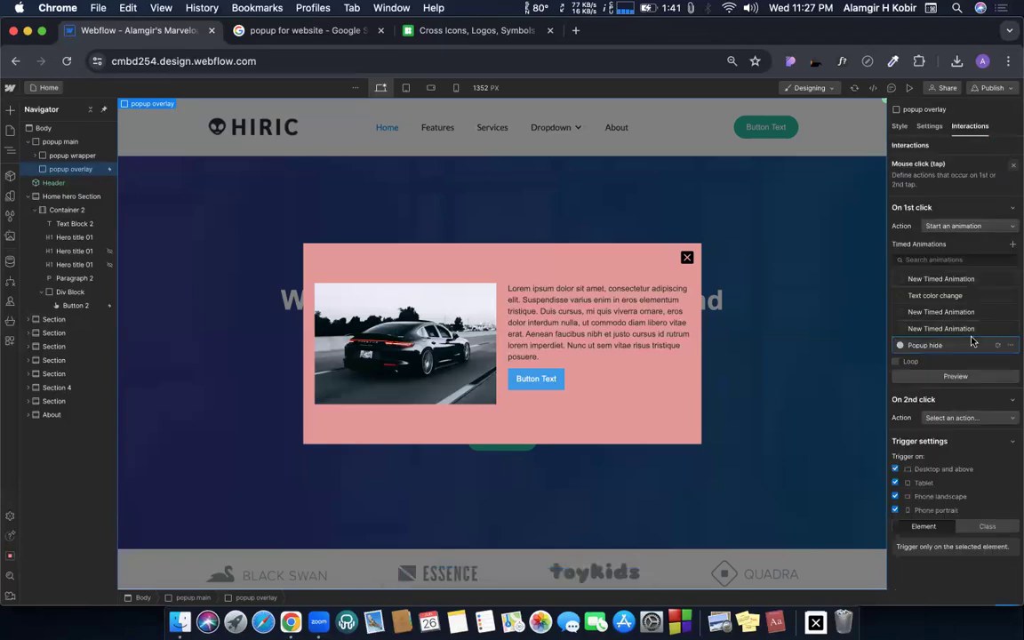
click(900, 345)
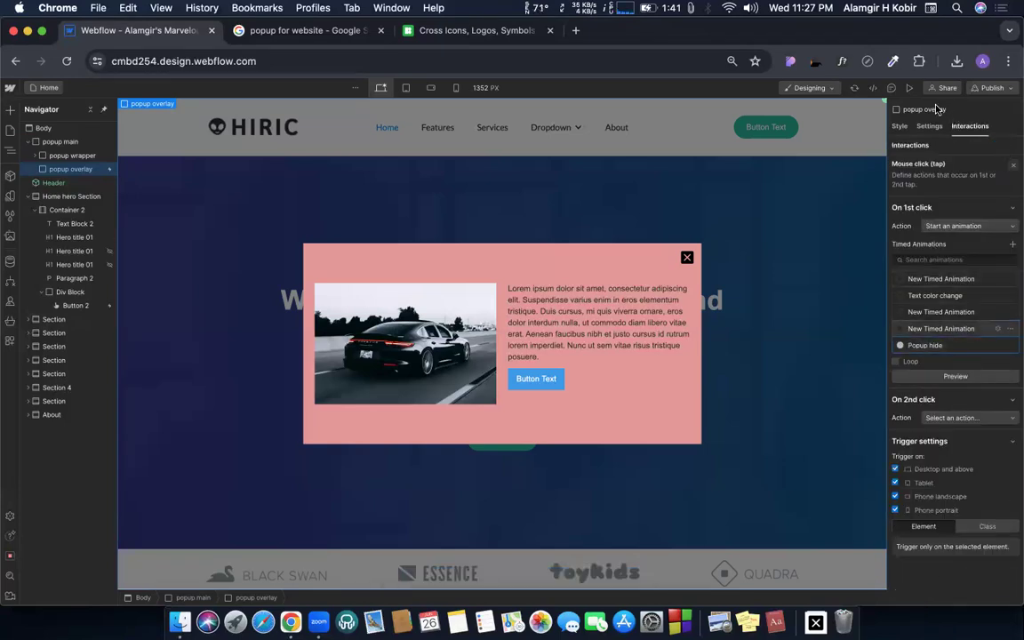
Step: Set popup main's display to None
click(66, 141)
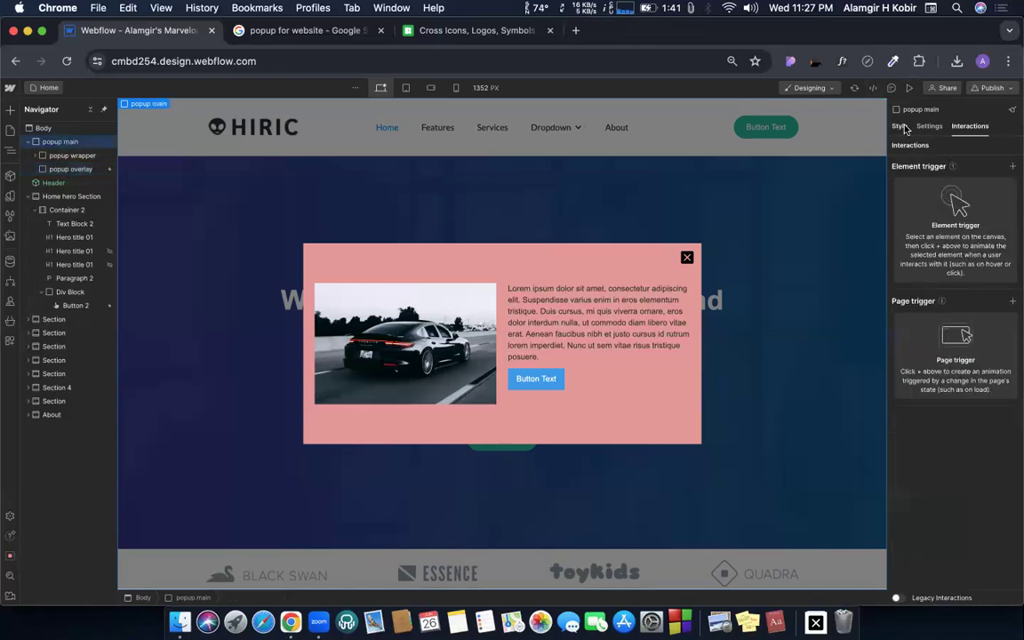
key(s)
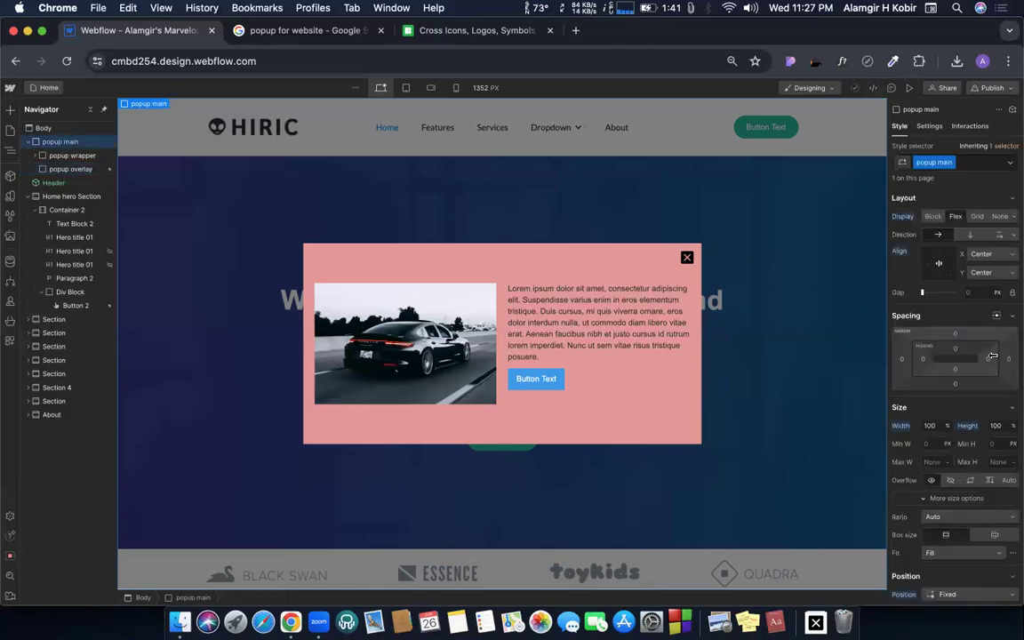
click(999, 217)
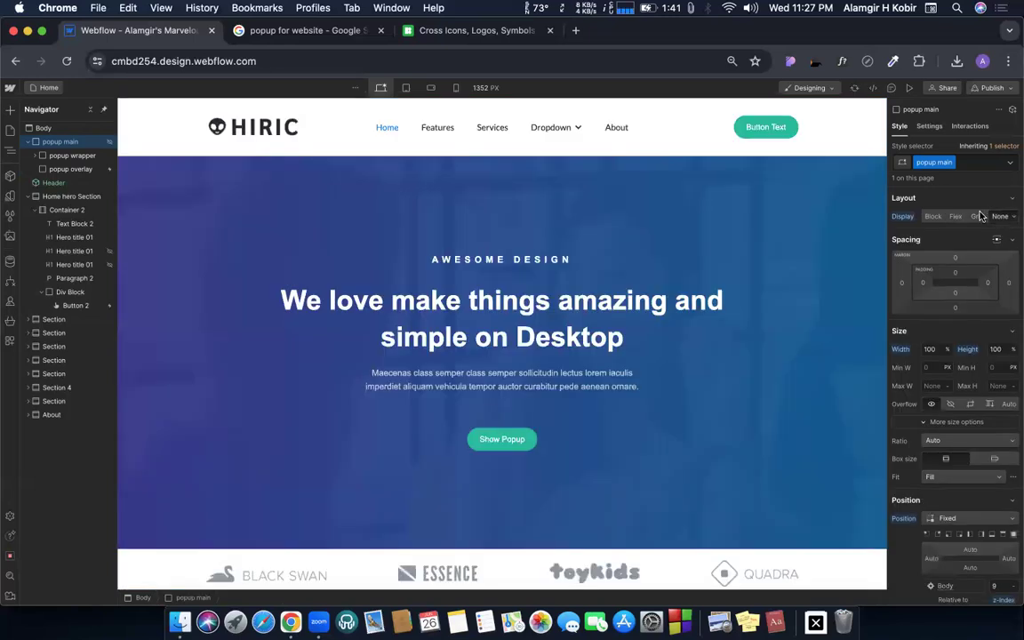
Step: Preview the page and test opening the popup with Show Popup and closing it with both the cross icon and the dark overlay
click(908, 89)
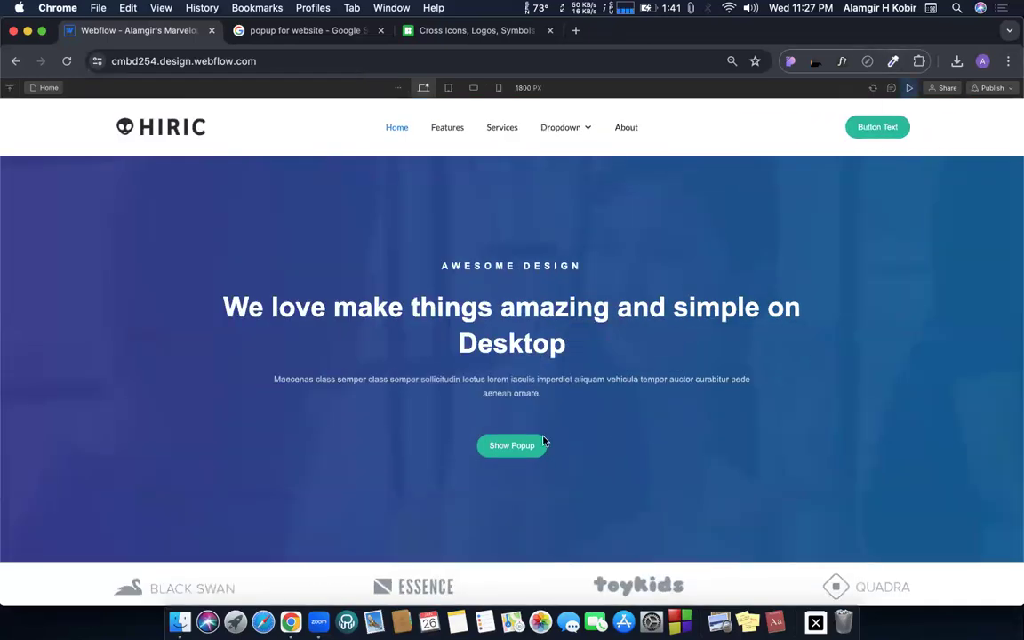
click(514, 447)
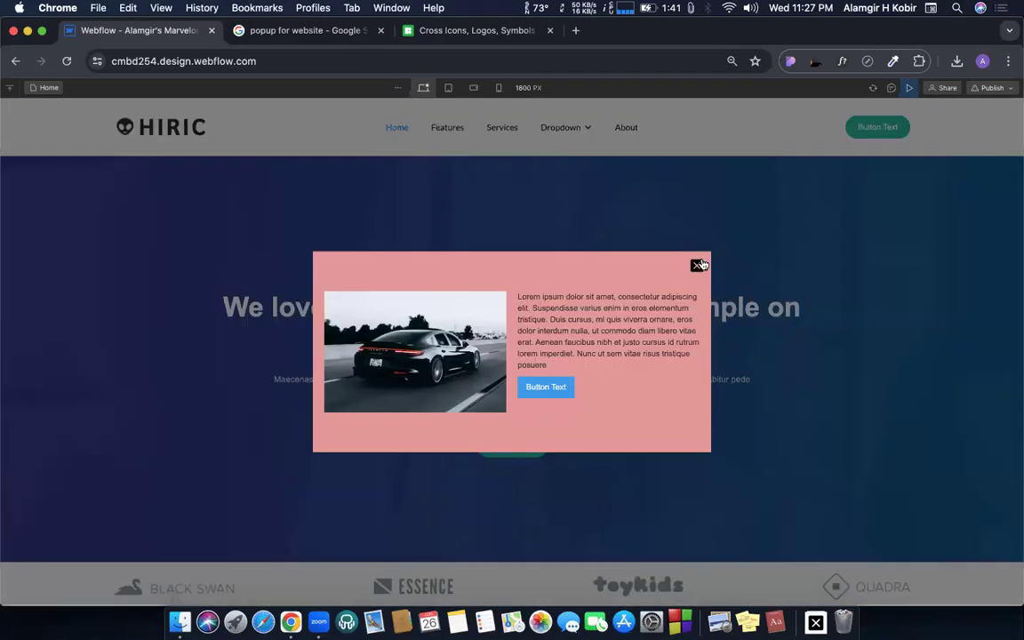
click(697, 265)
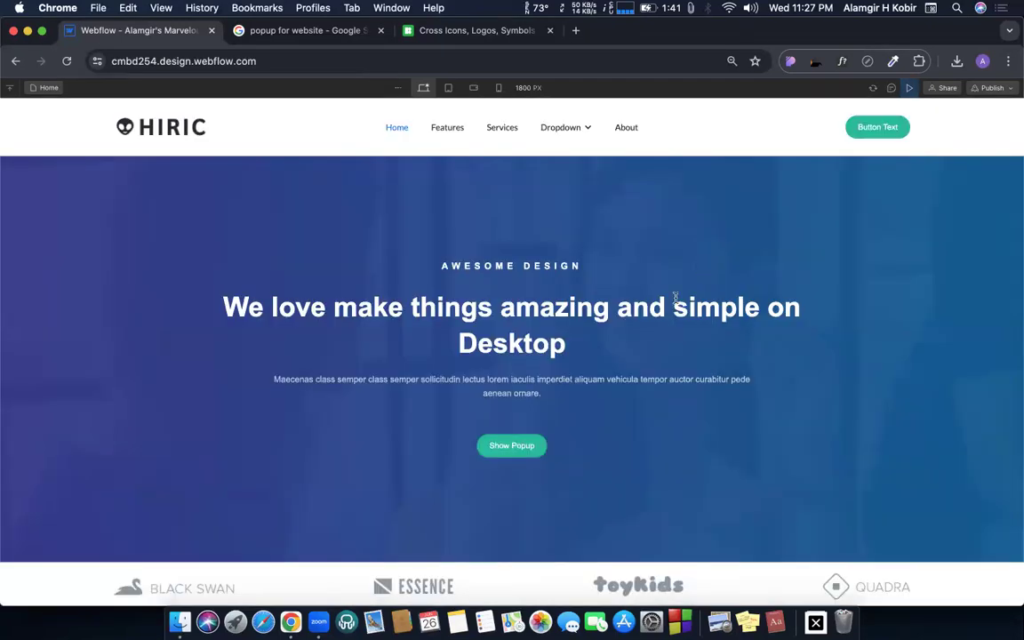
click(502, 449)
click(876, 320)
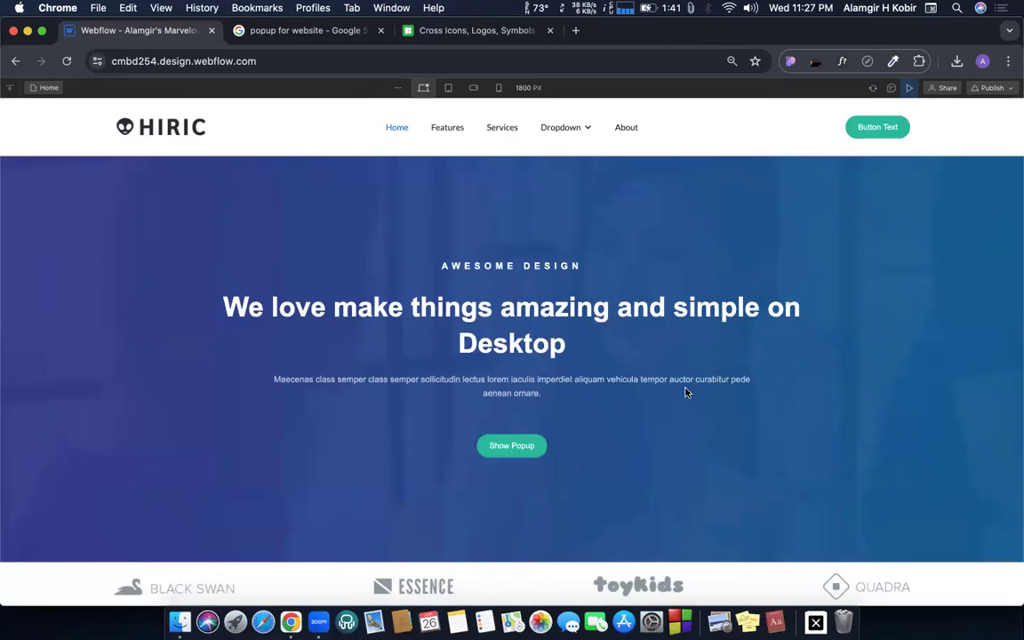
click(526, 454)
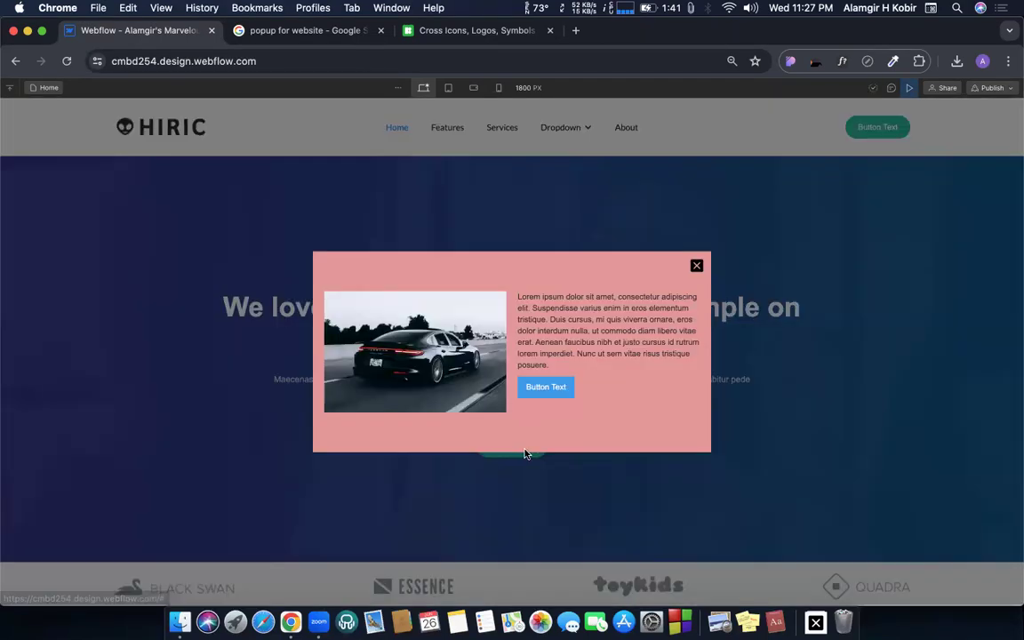
click(800, 324)
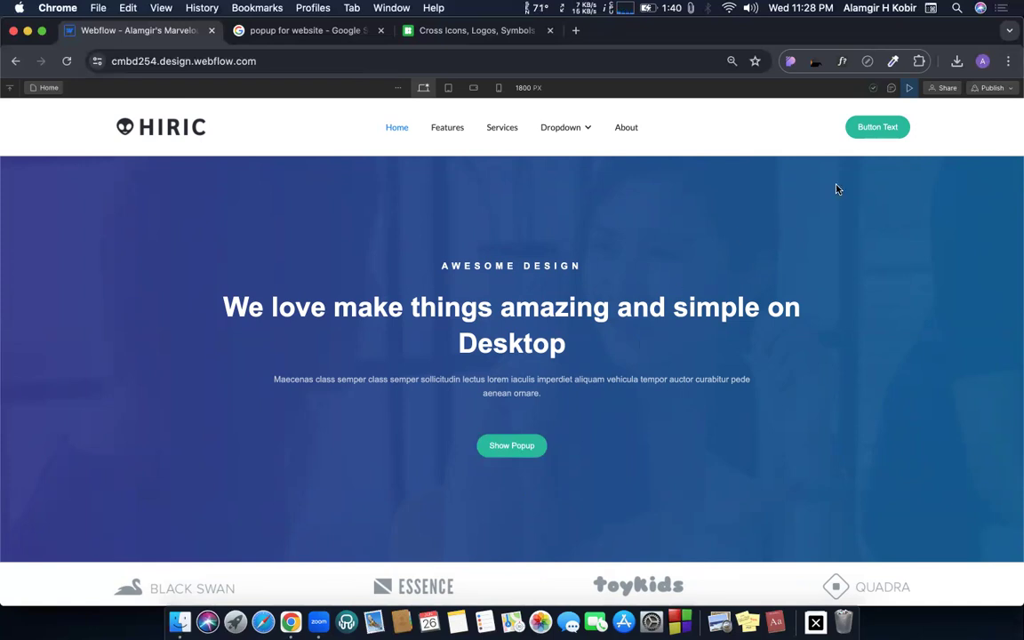
click(912, 88)
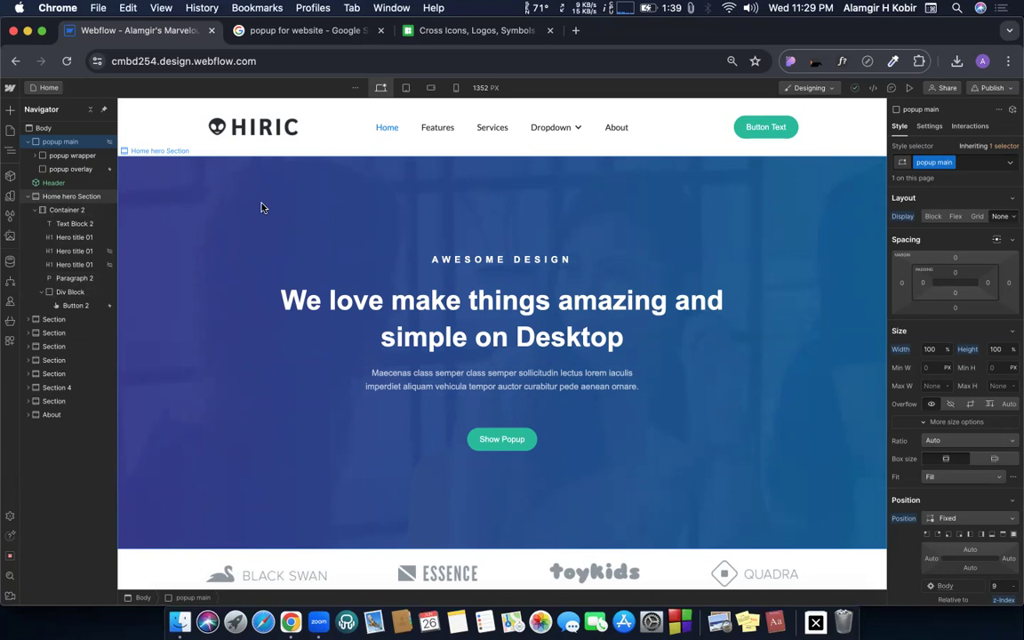
Step: Try nesting the popup overlay inside Home hero Section above Container 2, and preview the page with it there
click(40, 129)
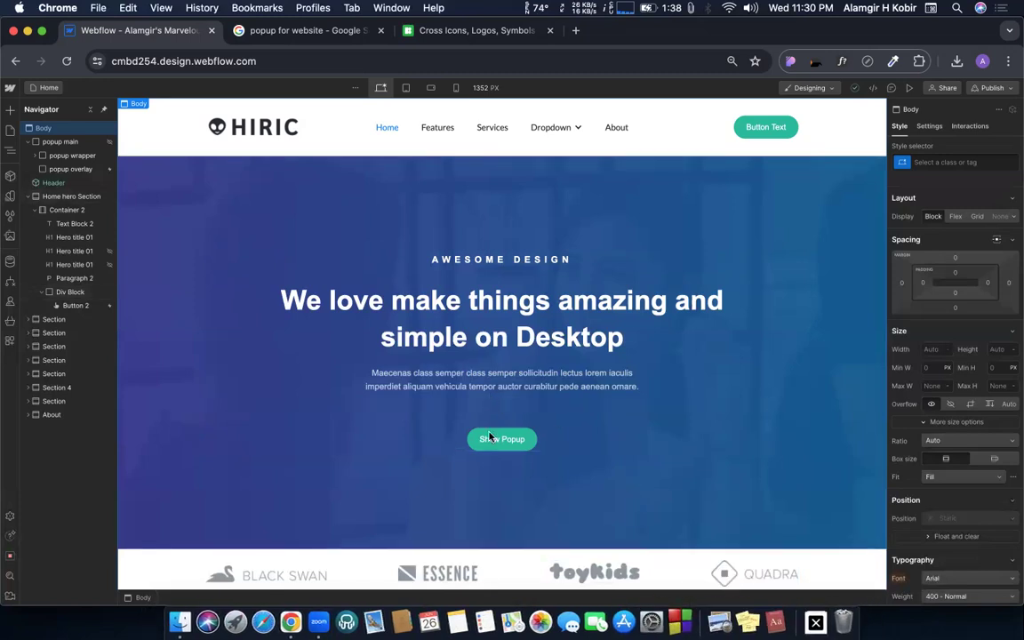
click(71, 169)
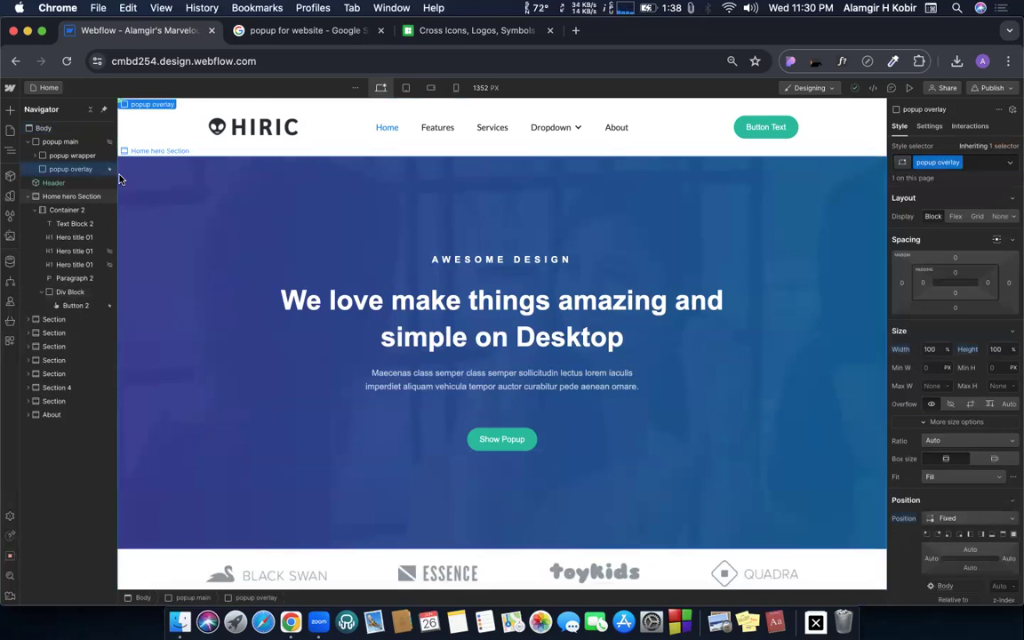
click(25, 142)
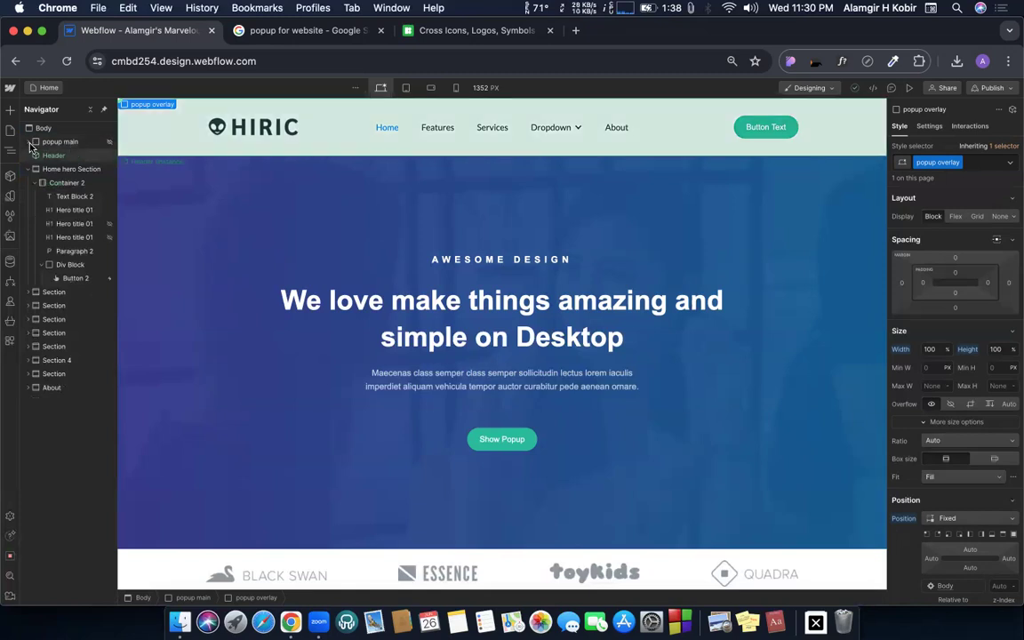
click(29, 142)
drag(65, 172, 58, 197)
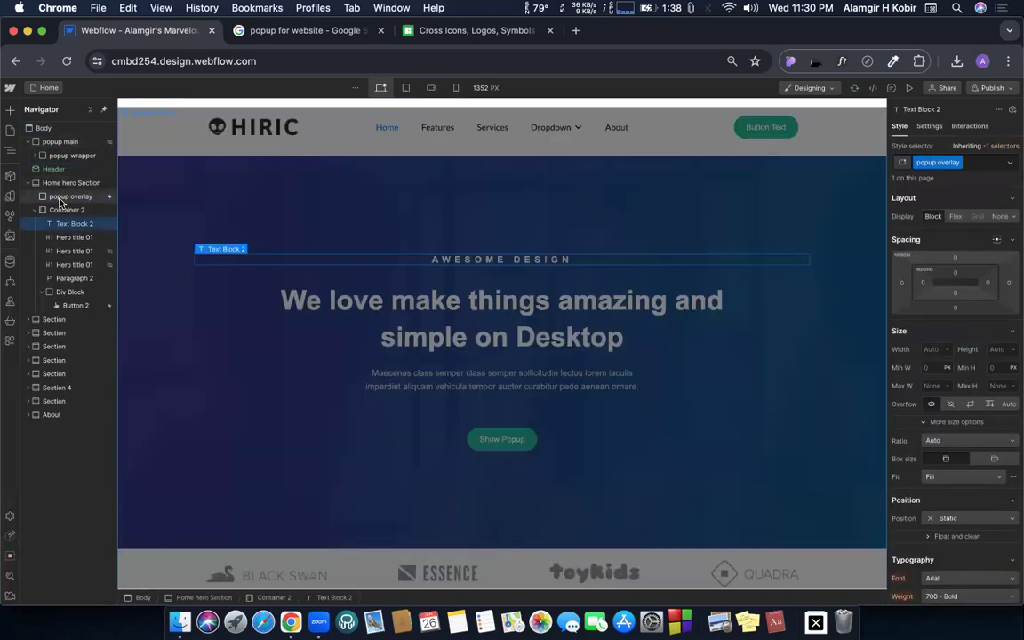
click(178, 196)
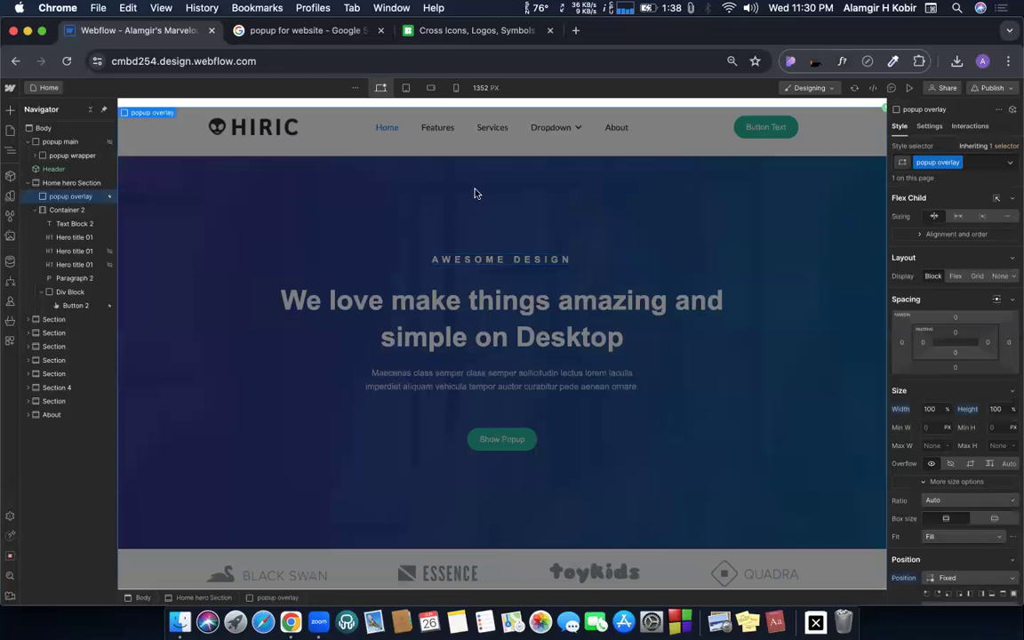
click(907, 88)
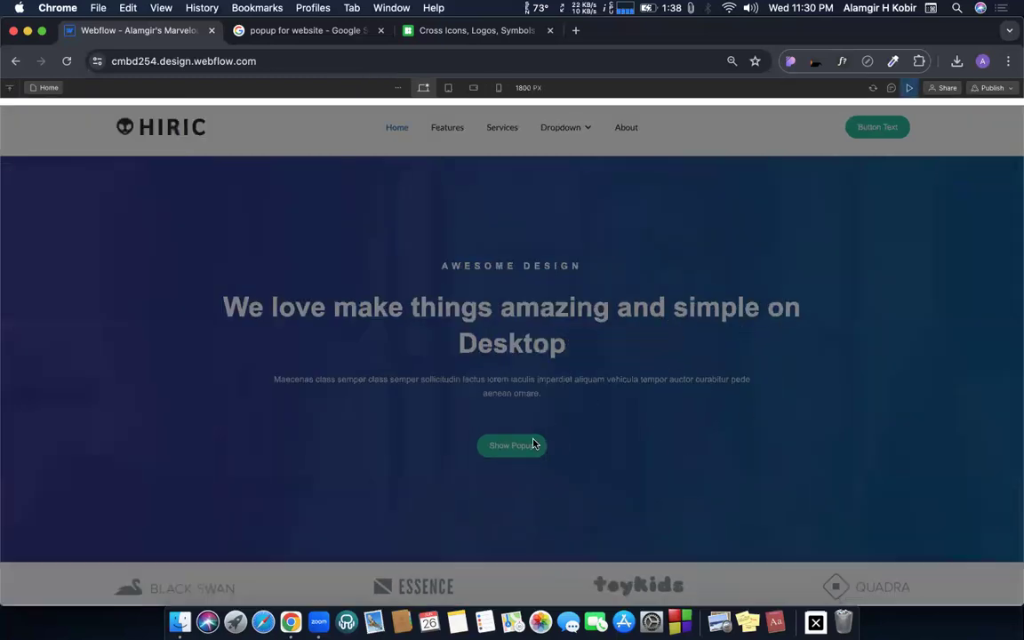
click(910, 88)
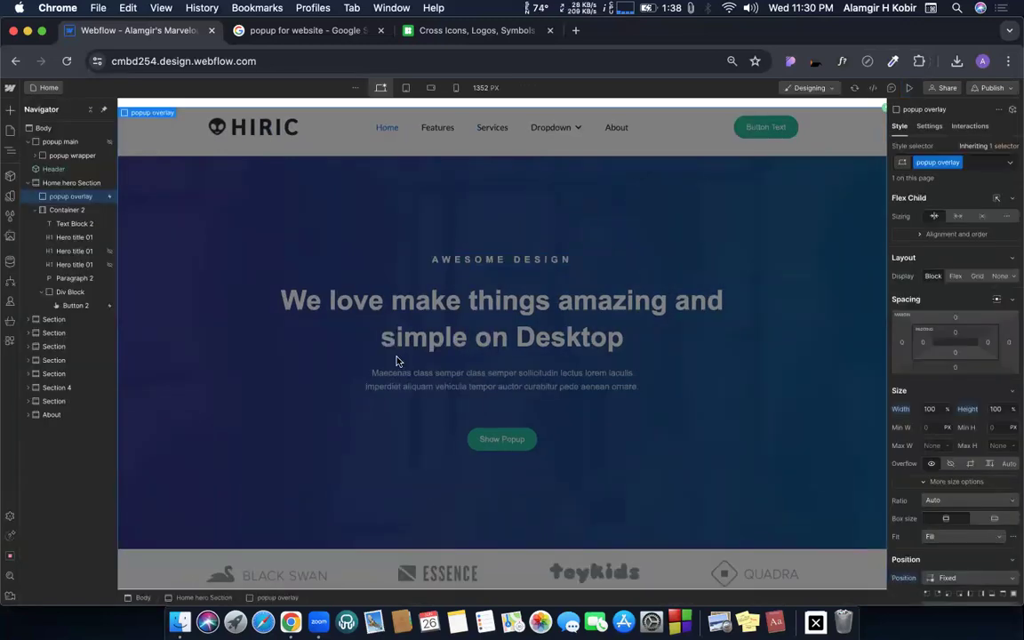
Step: Undo moving the popup overlay out of popup main and select Home hero Section
key(super+z)
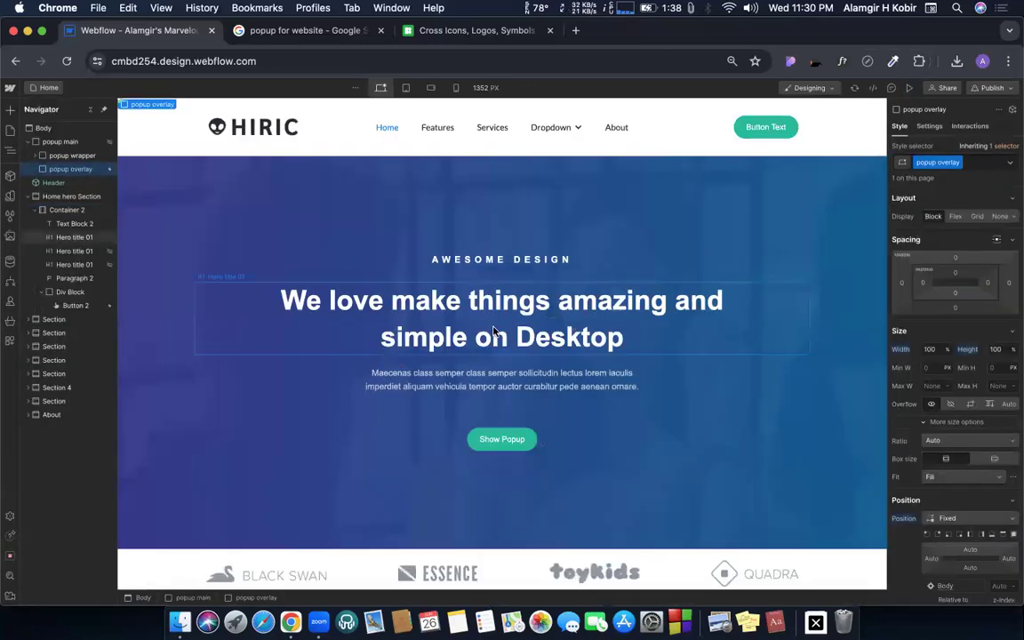
click(430, 205)
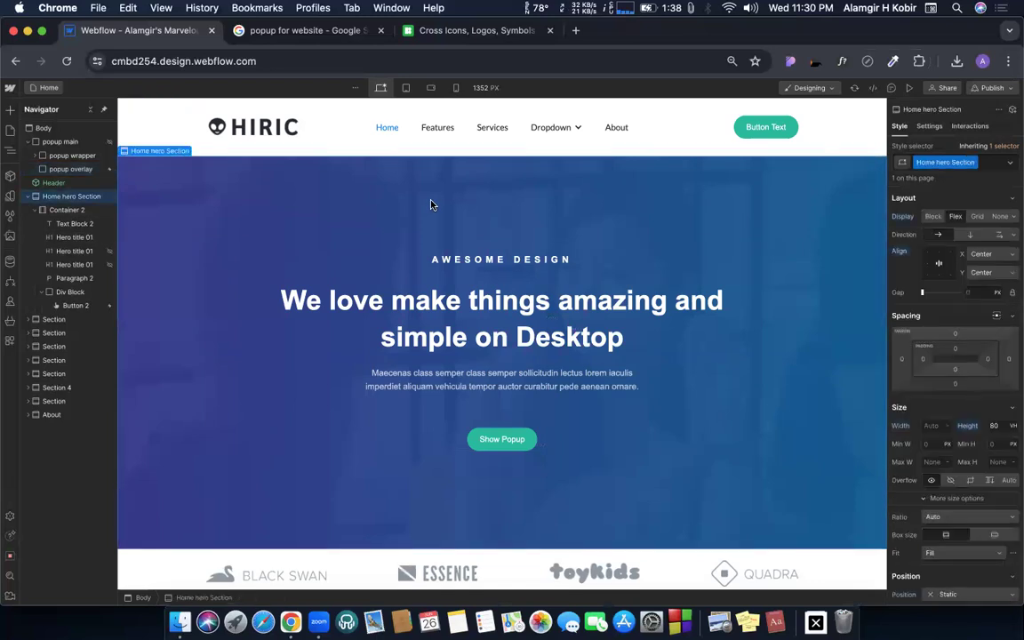